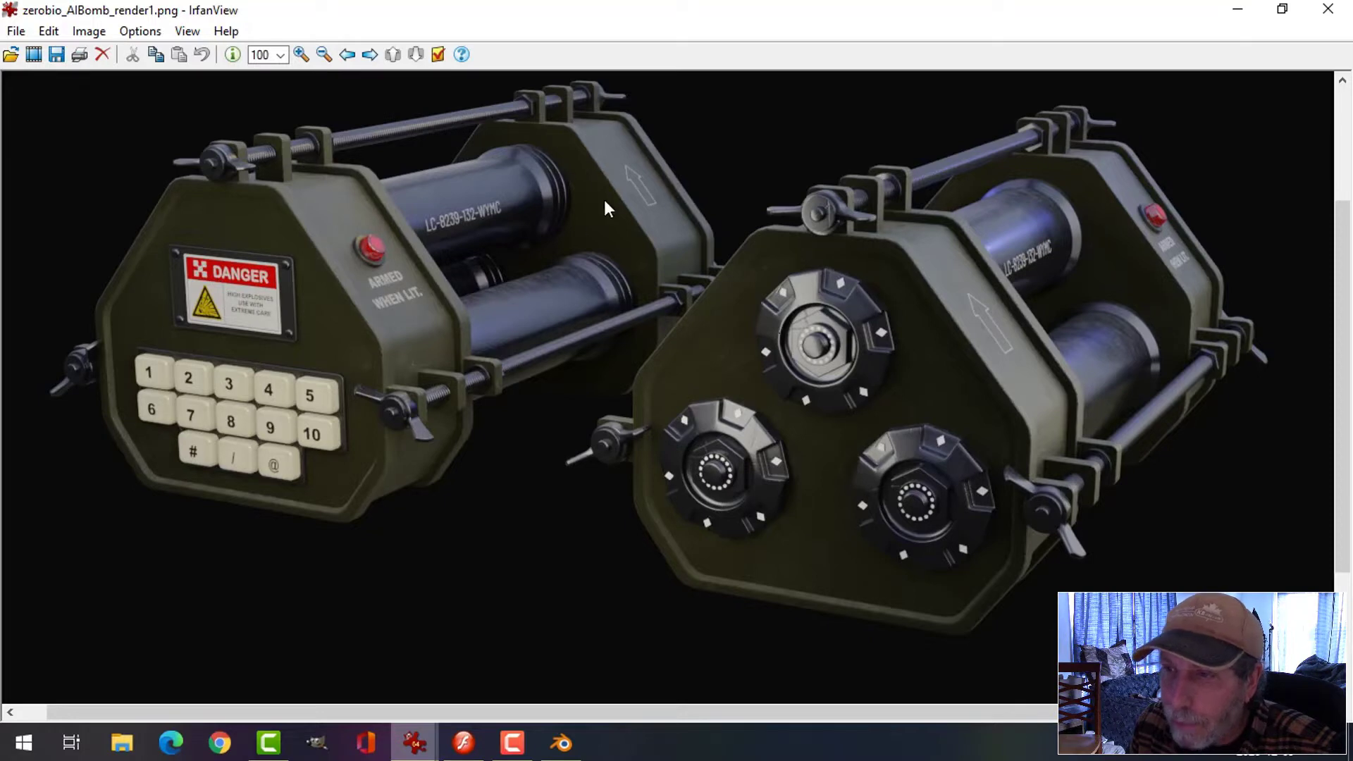
Step: Review the second bomb render and the danger sign artwork in Flash, and switch to Blender
{"action": "mouse_move", "coordinate": [415, 743]}
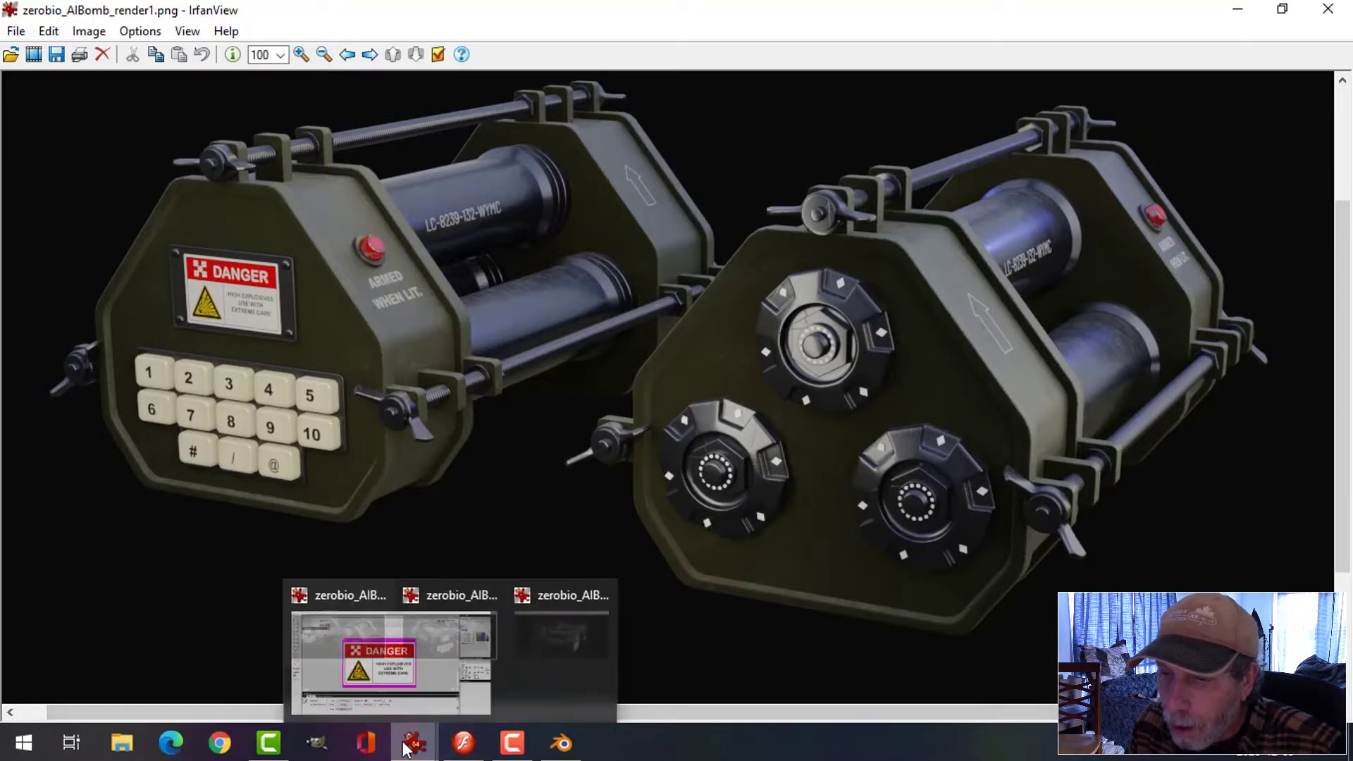
{"action": "left_click", "coordinate": [434, 675]}
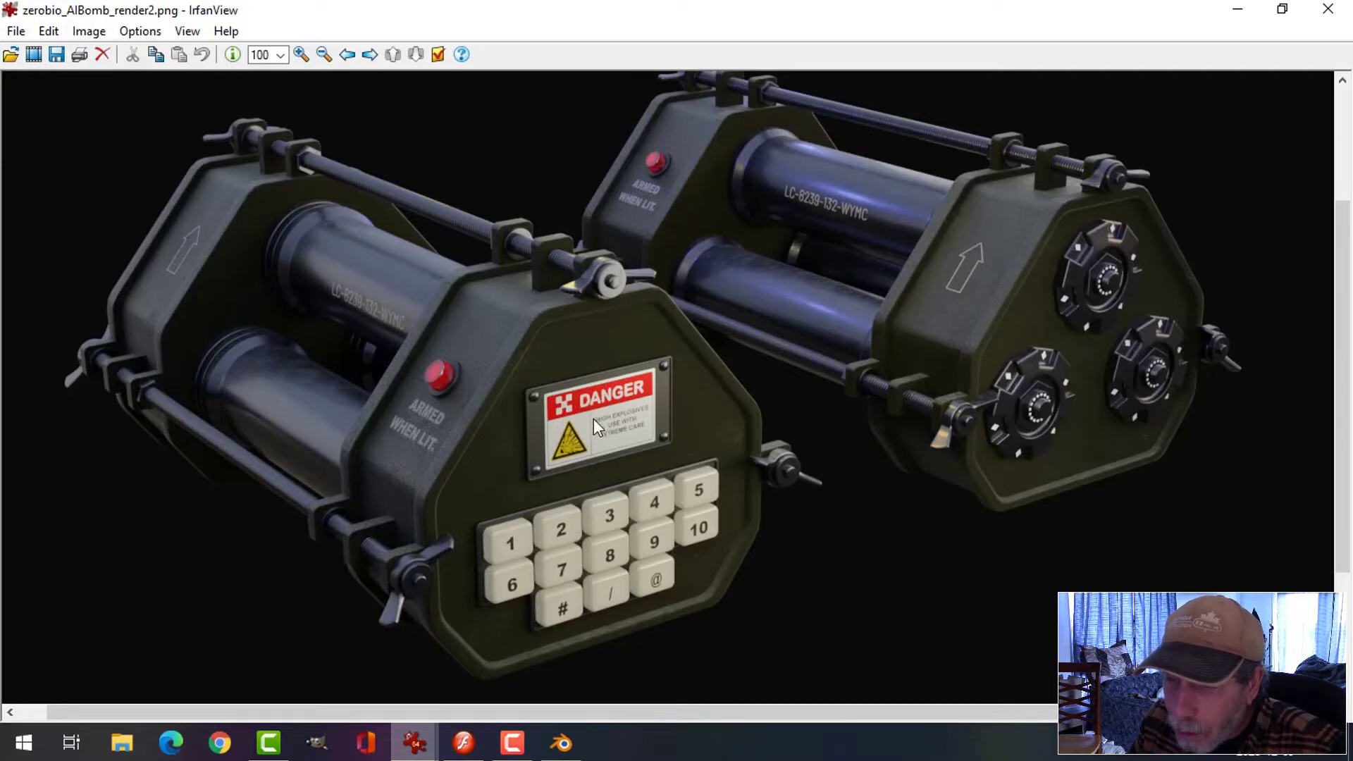
{"action": "left_click", "coordinate": [463, 742]}
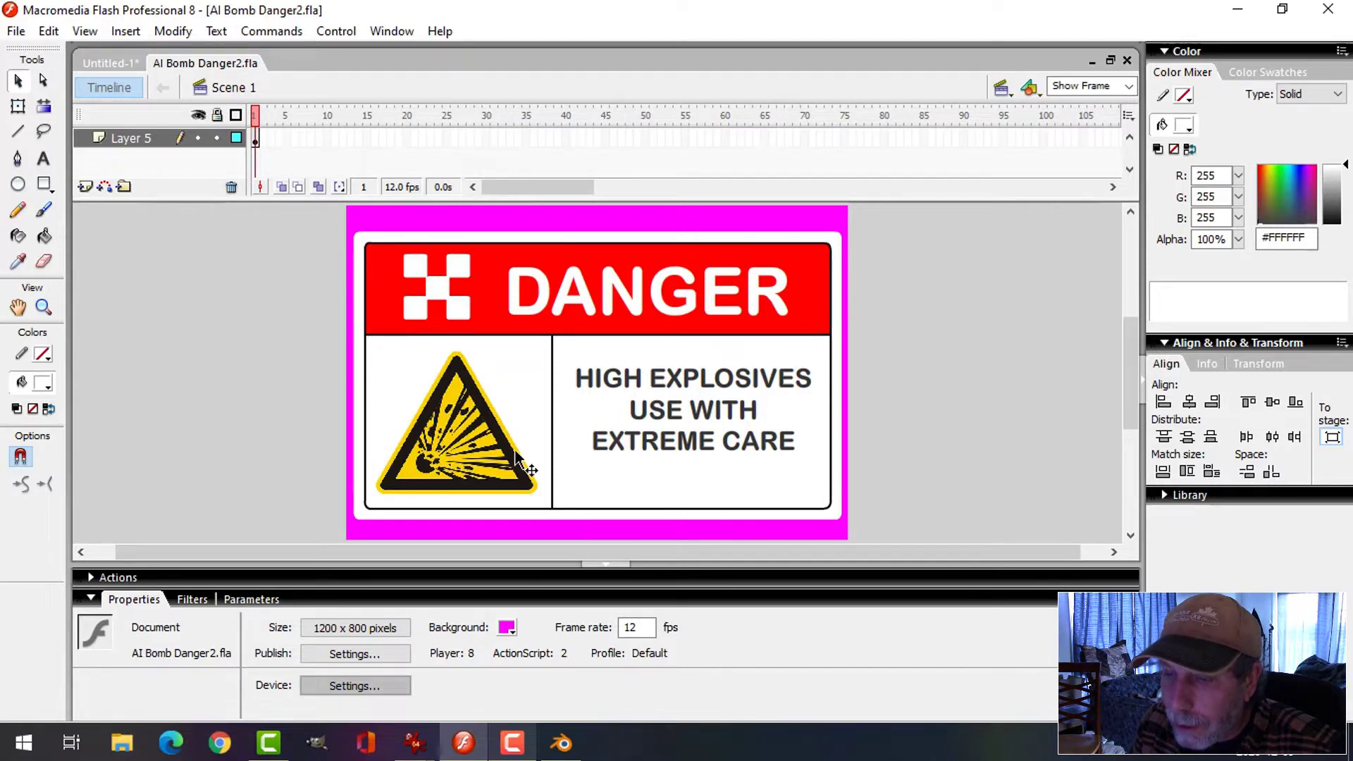
{"action": "left_click", "coordinate": [561, 743]}
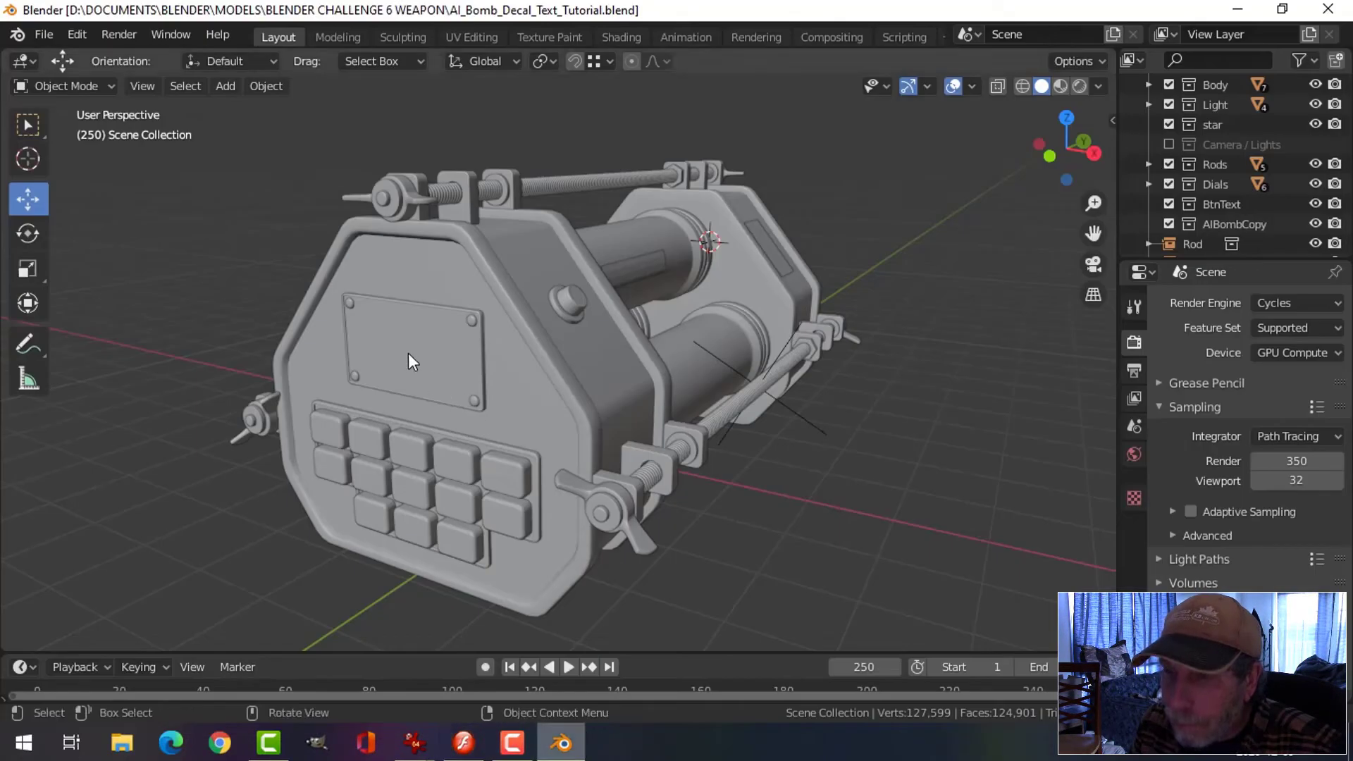
Step: Snap the 3D cursor to the sign plate above the keypad and deselect everything
{"action": "left_click", "coordinate": [408, 352]}
{"action": "middle_click_drag", "start_coordinate": [431, 380], "coordinate": [679, 371]}
{"action": "key", "text": "shift+a"}
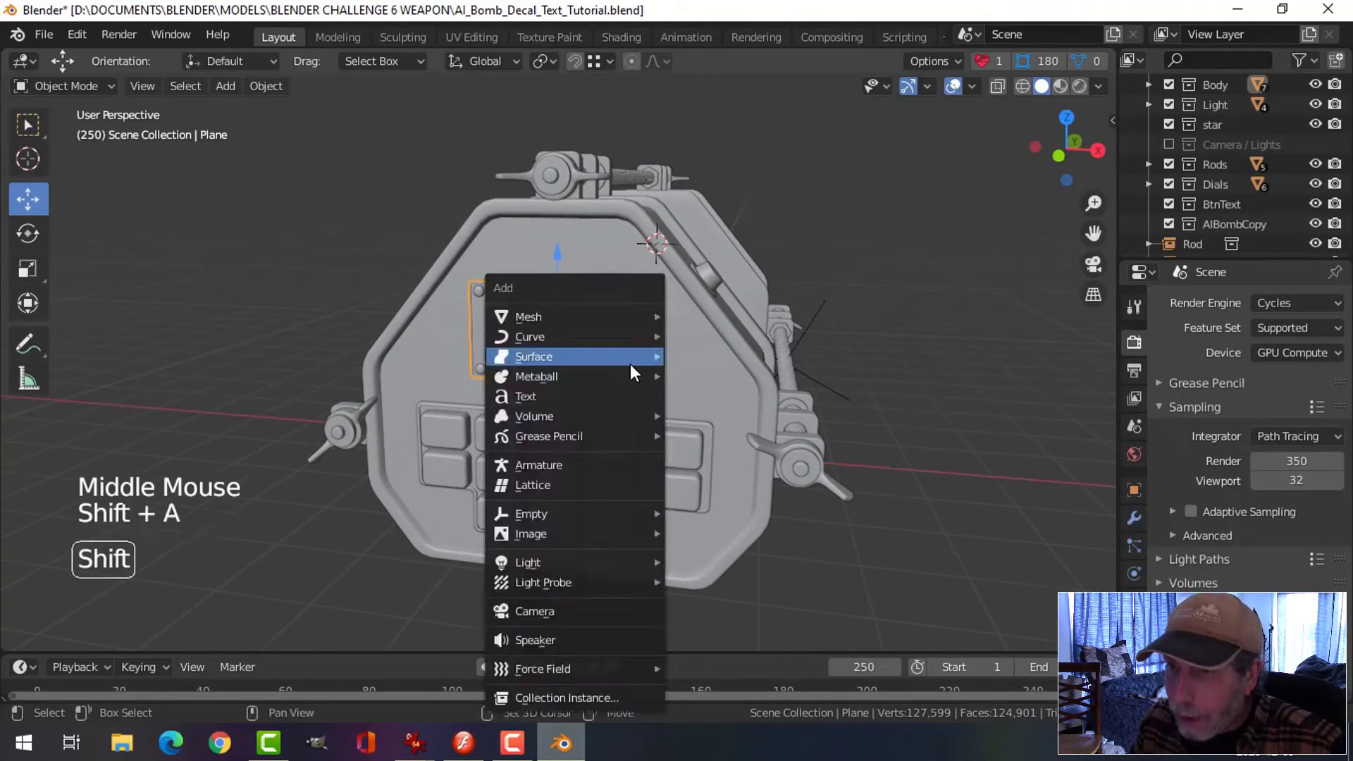
{"action": "key", "text": "Escape"}
{"action": "key", "text": "shift+s"}
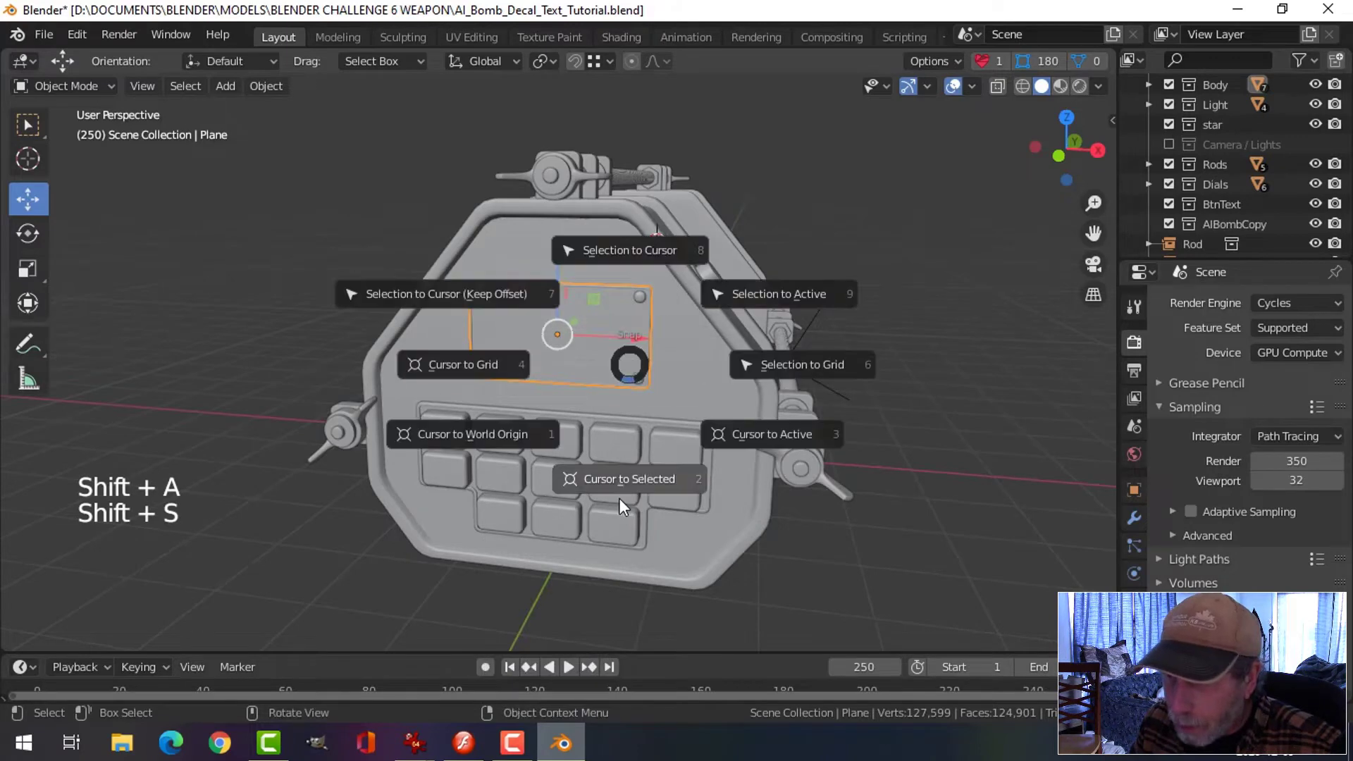
{"action": "left_click", "coordinate": [620, 474]}
{"action": "key", "text": "alt+a"}
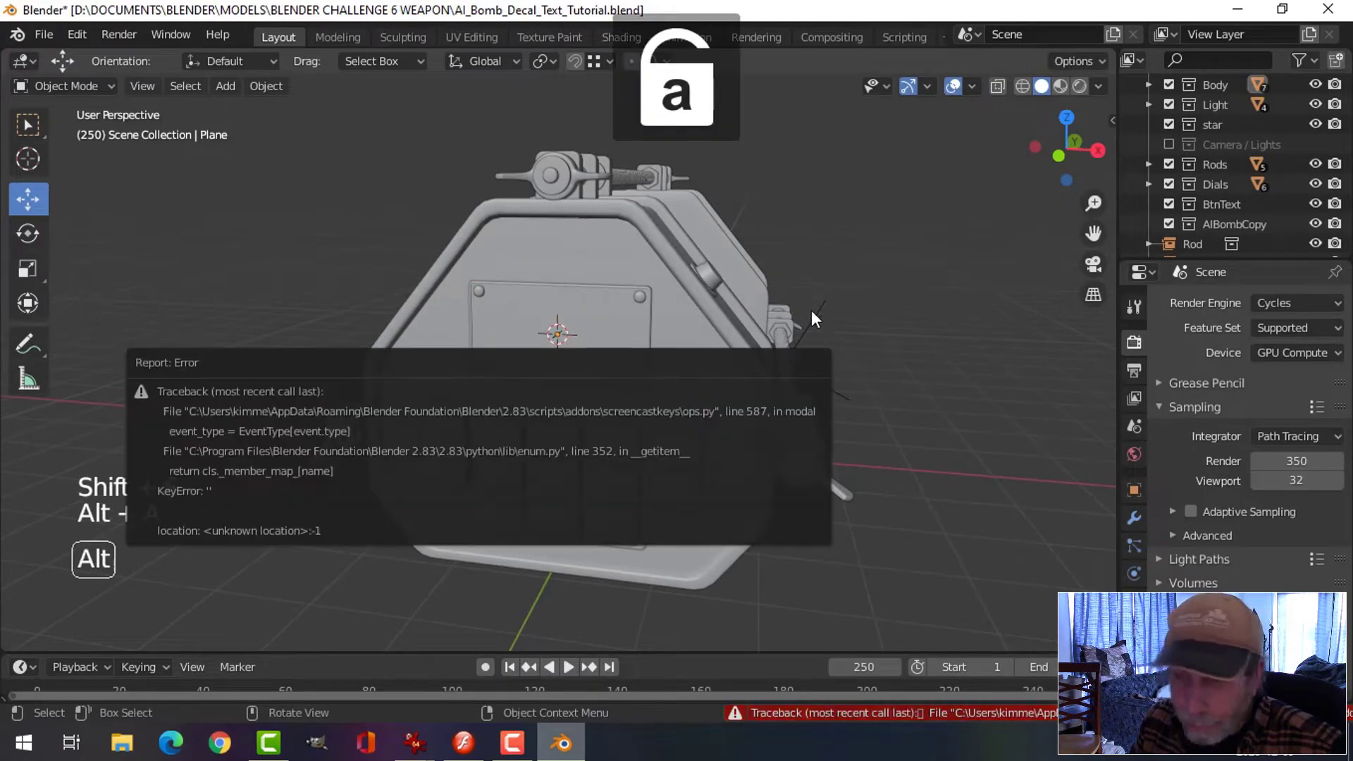
{"action": "key", "text": "n"}
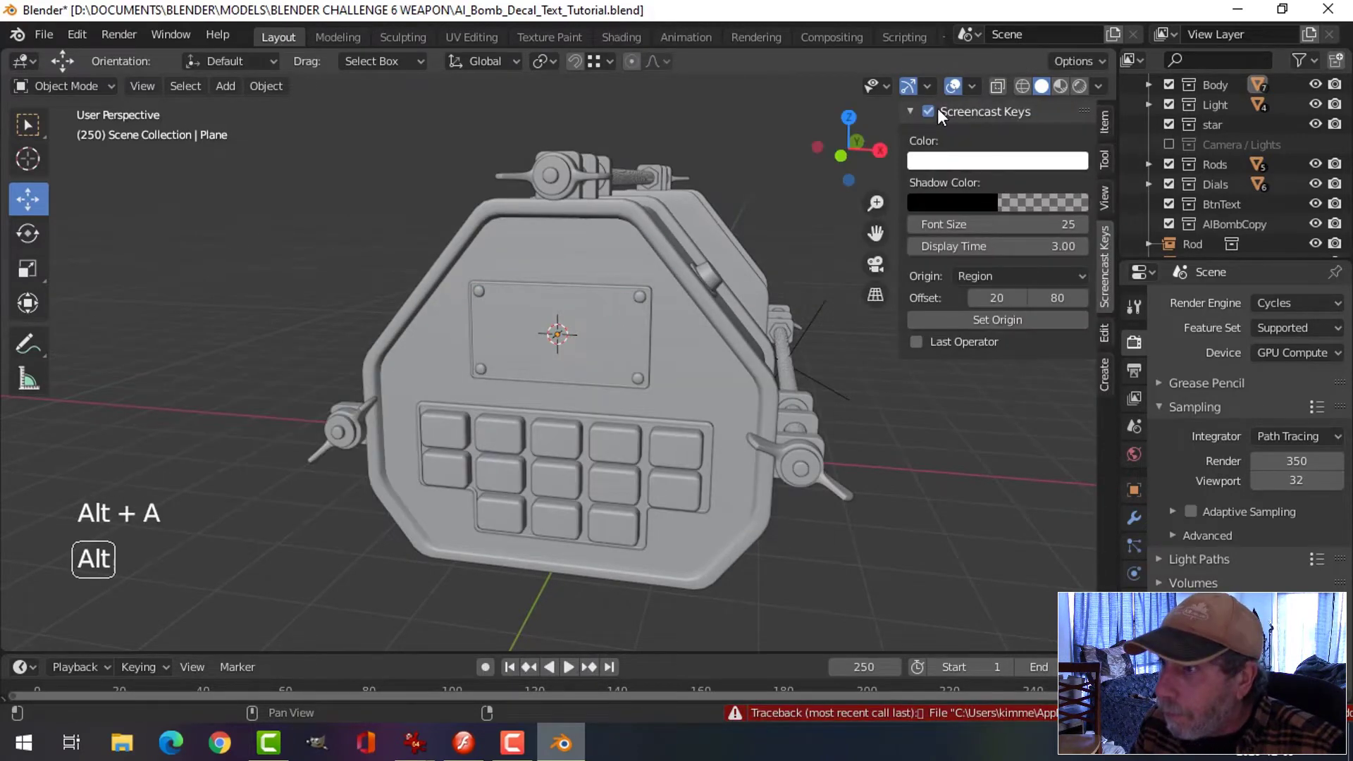
{"action": "key", "text": "n"}
Step: Import AIBombDanger.png from the LABELS AND DECALS folder as an image plane at the 3D cursor
{"action": "middle_click_drag", "start_coordinate": [688, 344], "coordinate": [732, 332], "text": "shift"}
{"action": "middle_click_drag", "start_coordinate": [733, 332], "coordinate": [770, 330]}
{"action": "key", "text": "shift+a"}
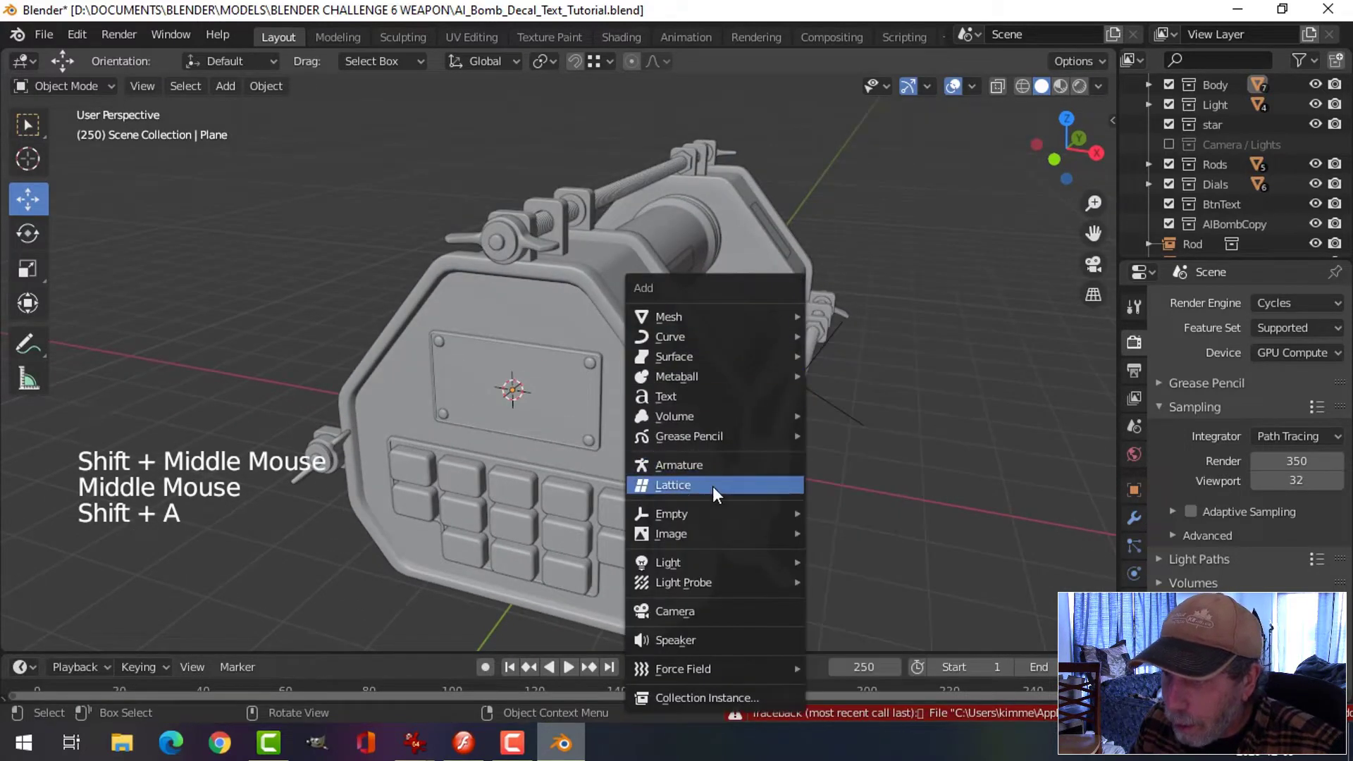
{"action": "mouse_move", "coordinate": [717, 532]}
{"action": "left_click", "coordinate": [864, 570]}
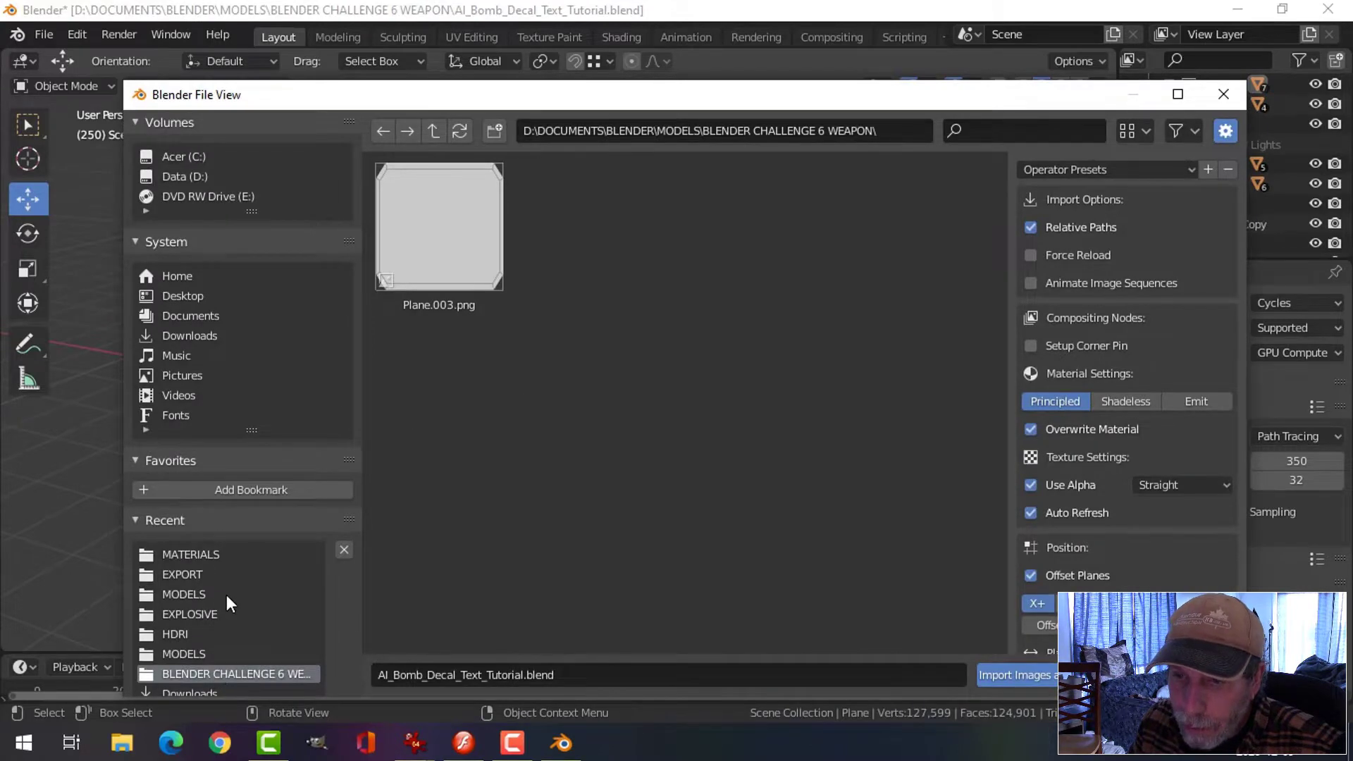
{"action": "scroll", "coordinate": [231, 611], "scroll_direction": "down", "scroll_amount": 2}
{"action": "left_click", "coordinate": [228, 663]}
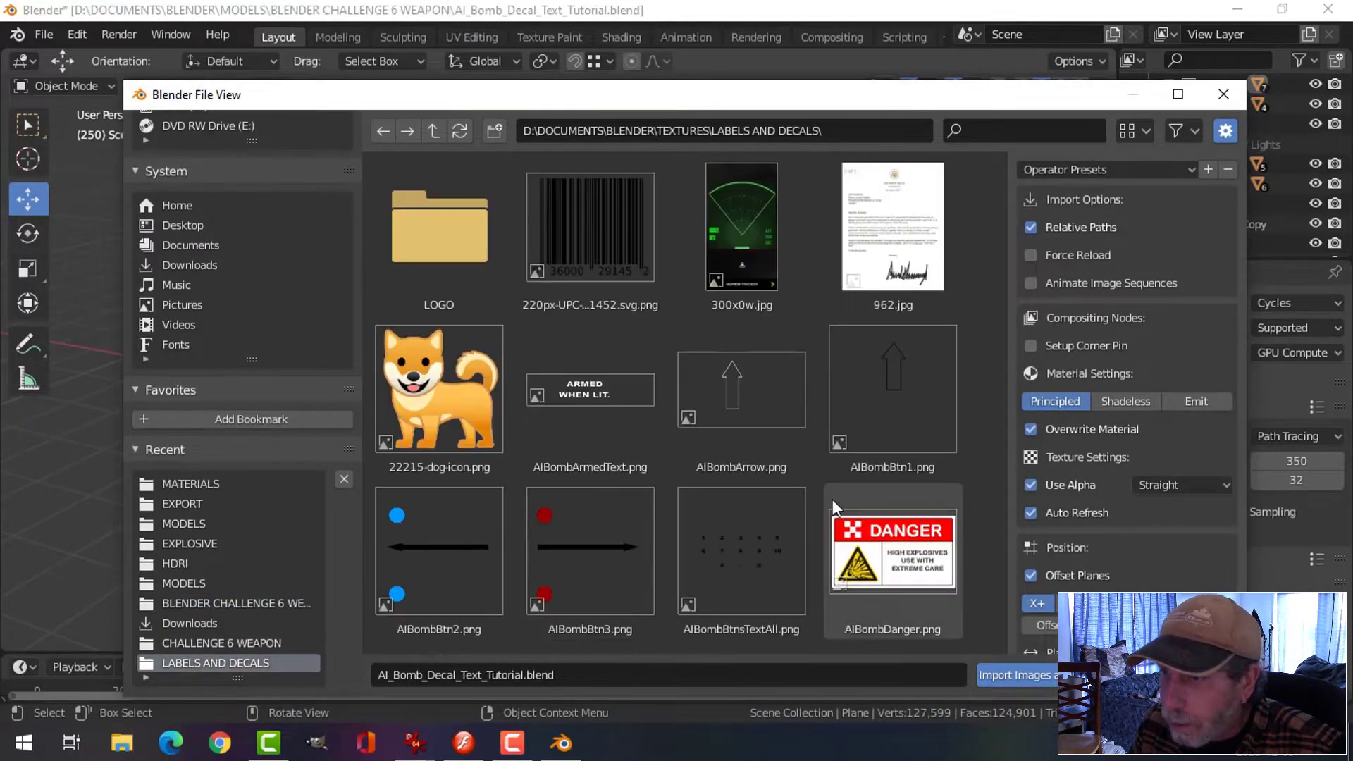
{"action": "left_click", "coordinate": [895, 548]}
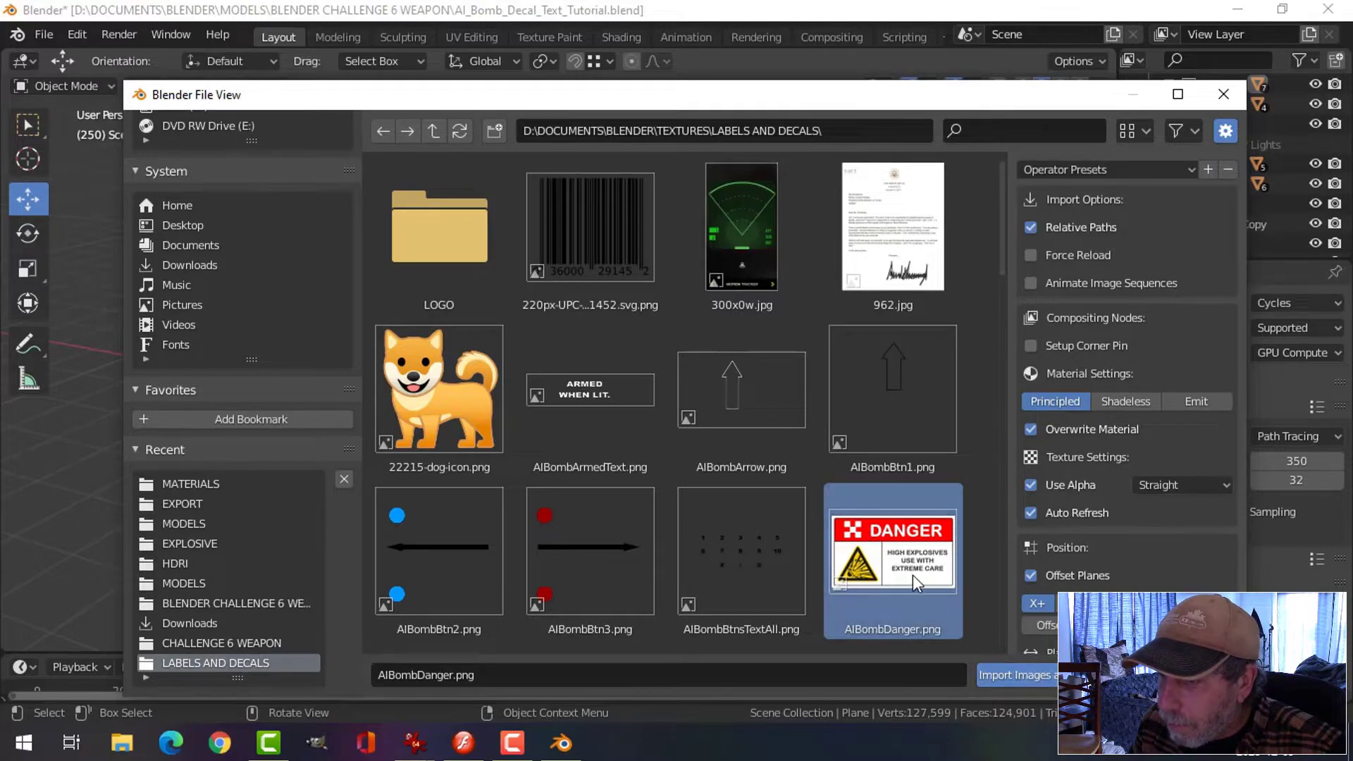
{"action": "scroll", "coordinate": [912, 574], "scroll_direction": "down", "scroll_amount": 2}
{"action": "left_click", "coordinate": [1013, 673]}
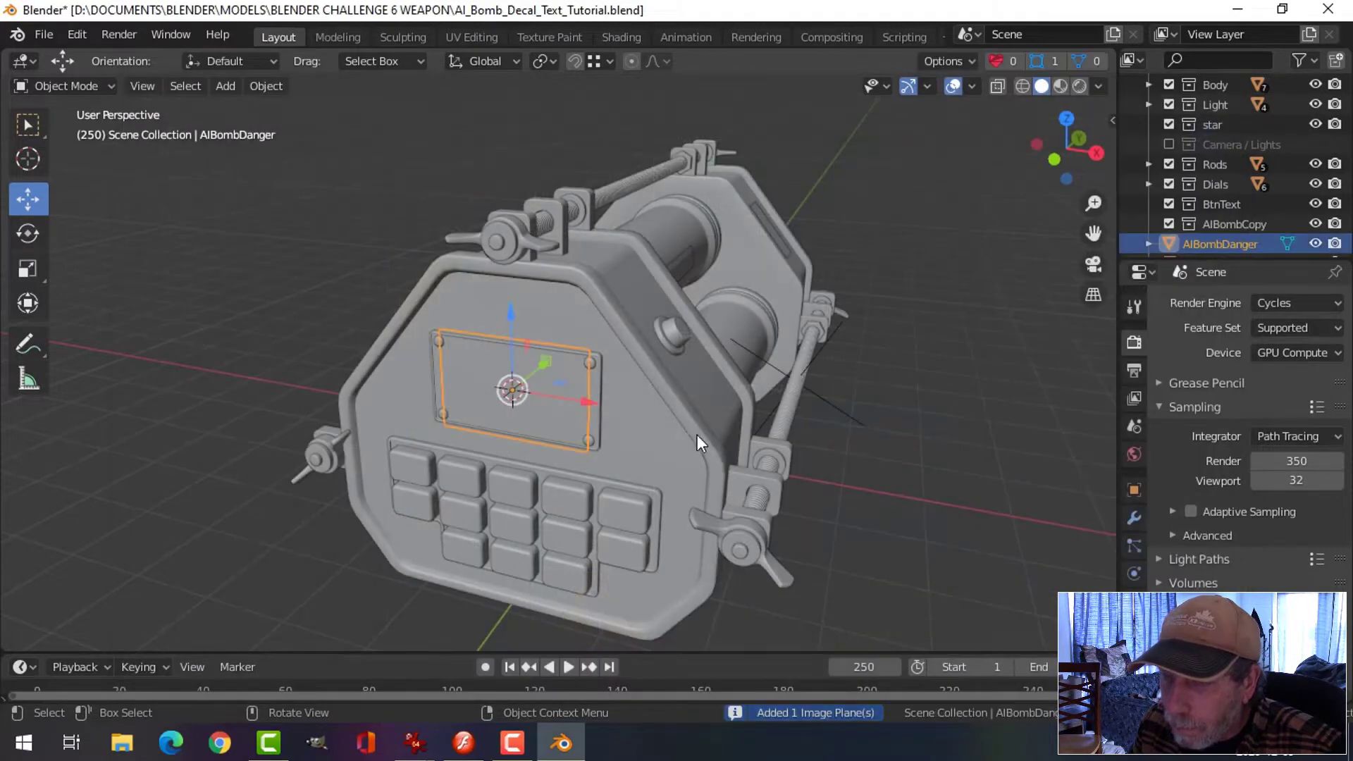
Step: Move the danger decal along Y to just in front of the sign plate and show the viewport in Material Preview
{"action": "middle_click_drag", "start_coordinate": [590, 425], "coordinate": [462, 411]}
{"action": "left_click_drag", "start_coordinate": [383, 382], "coordinate": [367, 390]}
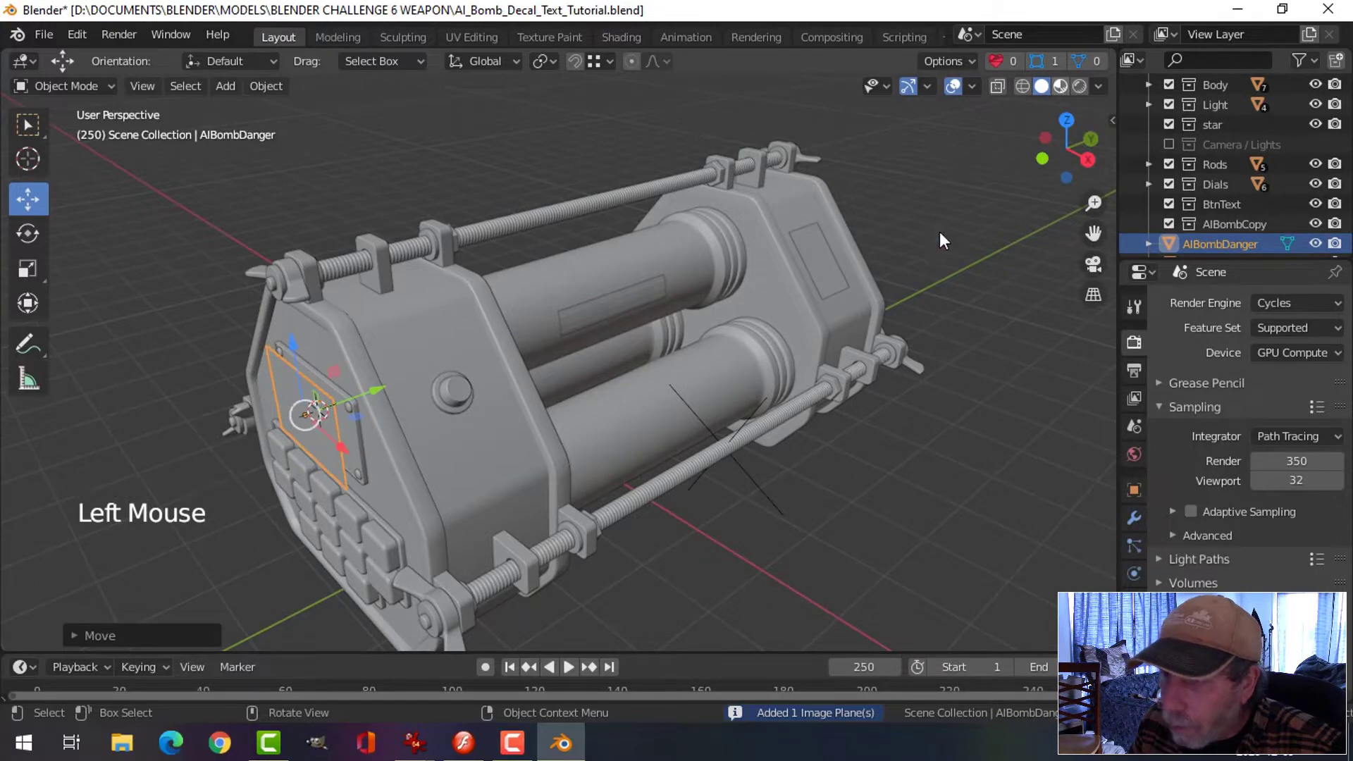
{"action": "left_click", "coordinate": [1060, 86]}
{"action": "mouse_move", "coordinate": [466, 425]}
{"action": "middle_mouse_down"}
{"action": "mouse_move", "coordinate": [505, 391]}
{"action": "mouse_move", "coordinate": [624, 357]}
{"action": "mouse_move", "coordinate": [589, 380]}
{"action": "mouse_move", "coordinate": [607, 349]}
{"action": "middle_mouse_up"}
{"action": "scroll", "coordinate": [576, 350], "scroll_direction": "up", "scroll_amount": 2}
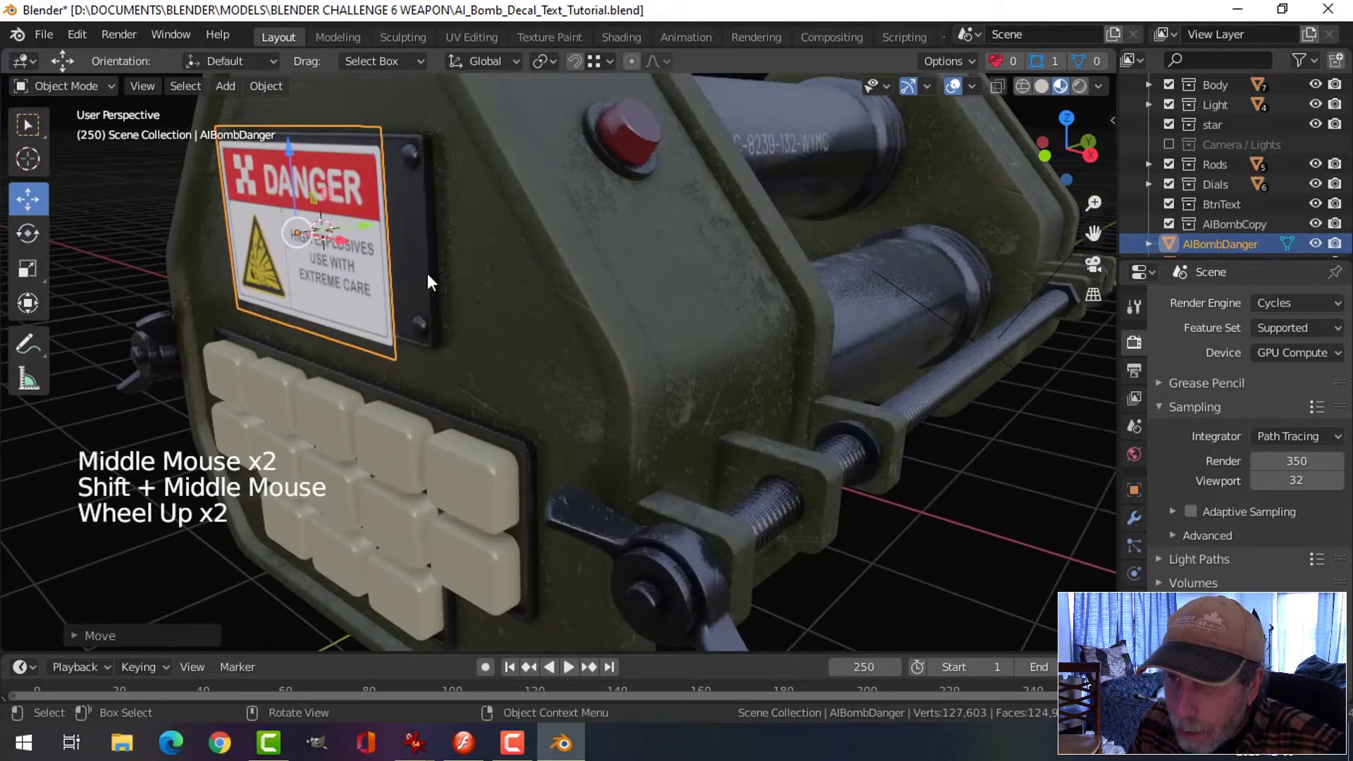
Step: Isolate the danger decal and sign plate in local view, and move the decal along Y closer to the plate's face
{"action": "left_click", "coordinate": [424, 248], "text": "shift"}
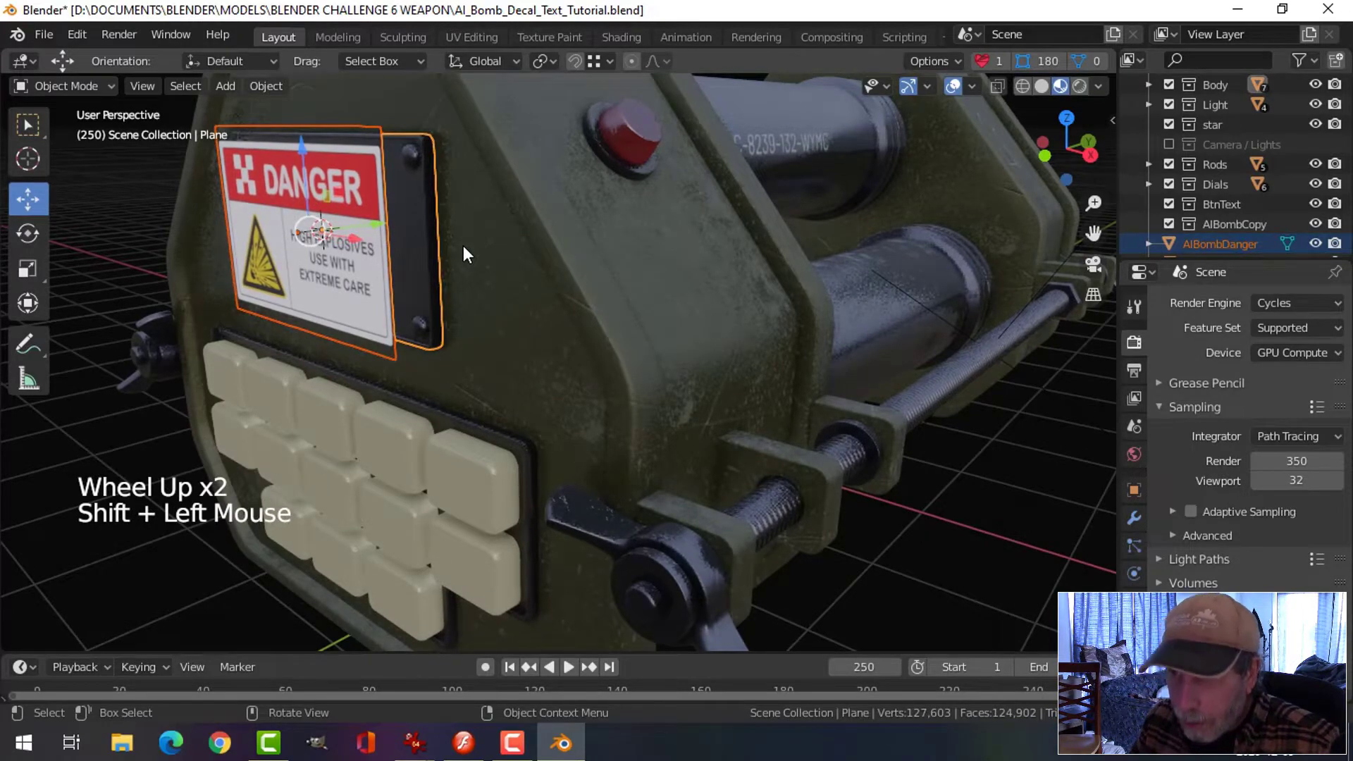
{"action": "key", "text": "slash"}
{"action": "scroll", "coordinate": [712, 369], "scroll_direction": "up", "scroll_amount": 2}
{"action": "middle_click_drag", "start_coordinate": [713, 369], "coordinate": [609, 358]}
{"action": "key", "text": "alt+a"}
{"action": "left_click", "coordinate": [665, 329]}
{"action": "mouse_move", "coordinate": [608, 358]}
{"action": "left_mouse_down"}
{"action": "mouse_move", "coordinate": [649, 356]}
{"action": "mouse_move", "coordinate": [615, 371]}
{"action": "left_mouse_up"}
{"action": "mouse_move", "coordinate": [614, 370]}
{"action": "middle_mouse_down"}
{"action": "mouse_move", "coordinate": [742, 368]}
{"action": "mouse_move", "coordinate": [805, 336]}
{"action": "mouse_move", "coordinate": [577, 383]}
{"action": "mouse_move", "coordinate": [598, 358]}
{"action": "middle_mouse_up"}
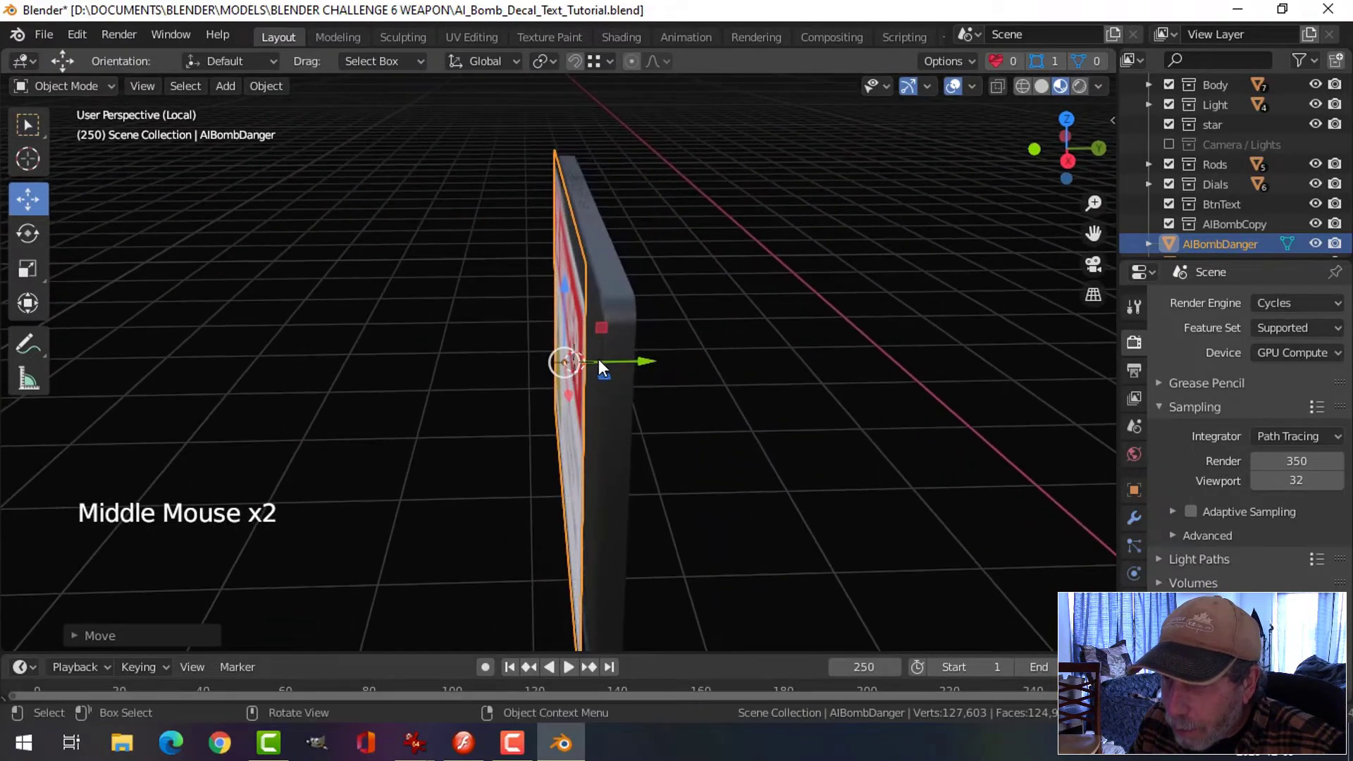
Step: Add a Shrinkwrap modifier to the danger decal with the sign plate as its target
{"action": "left_click", "coordinate": [1133, 518]}
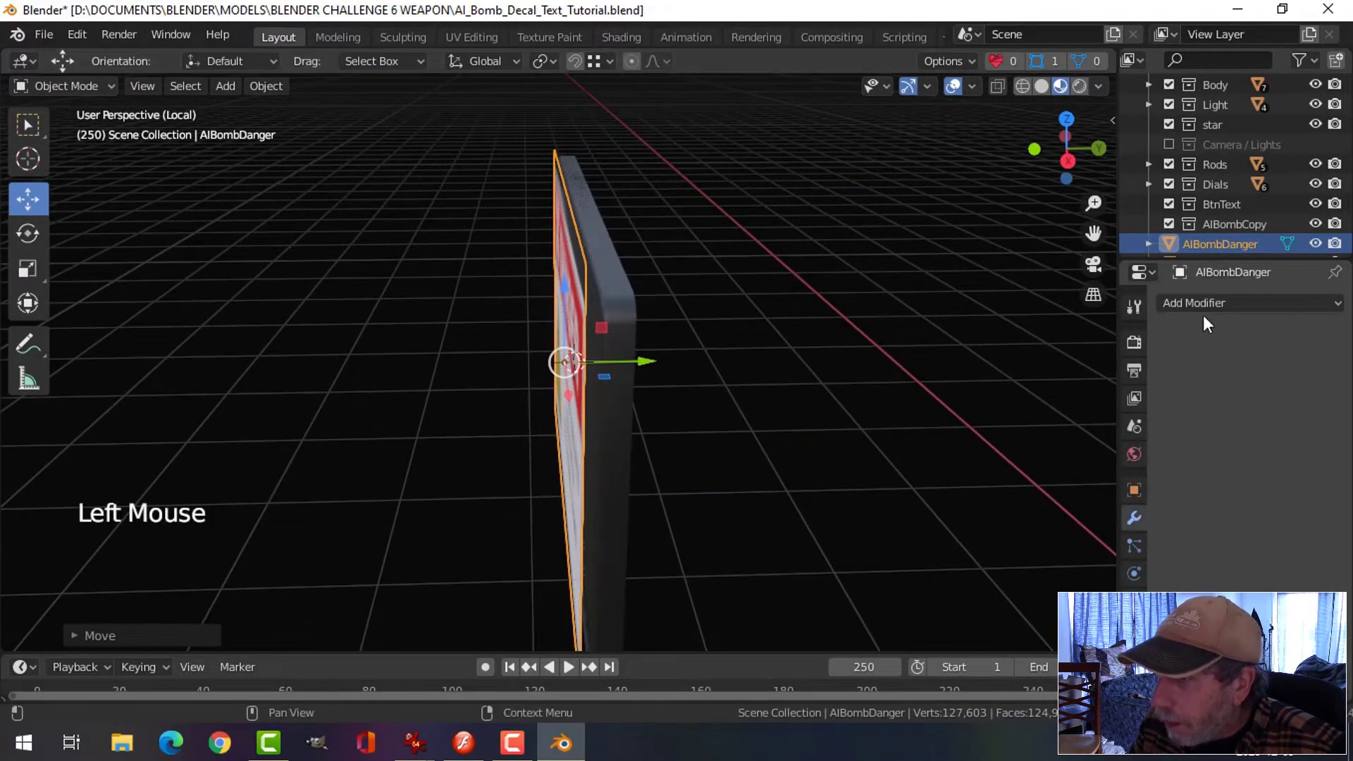
{"action": "left_click", "coordinate": [1183, 310]}
{"action": "left_click", "coordinate": [1122, 522]}
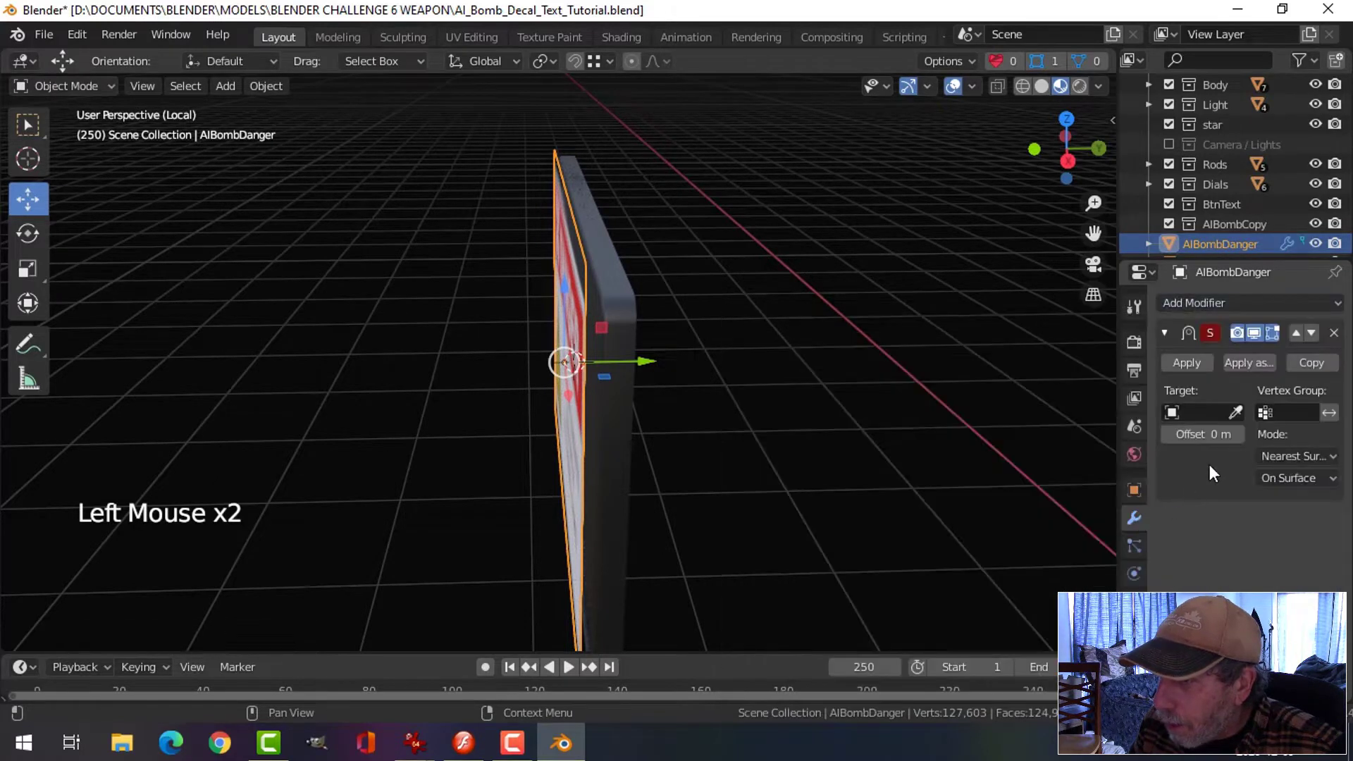
{"action": "left_click", "coordinate": [1234, 412]}
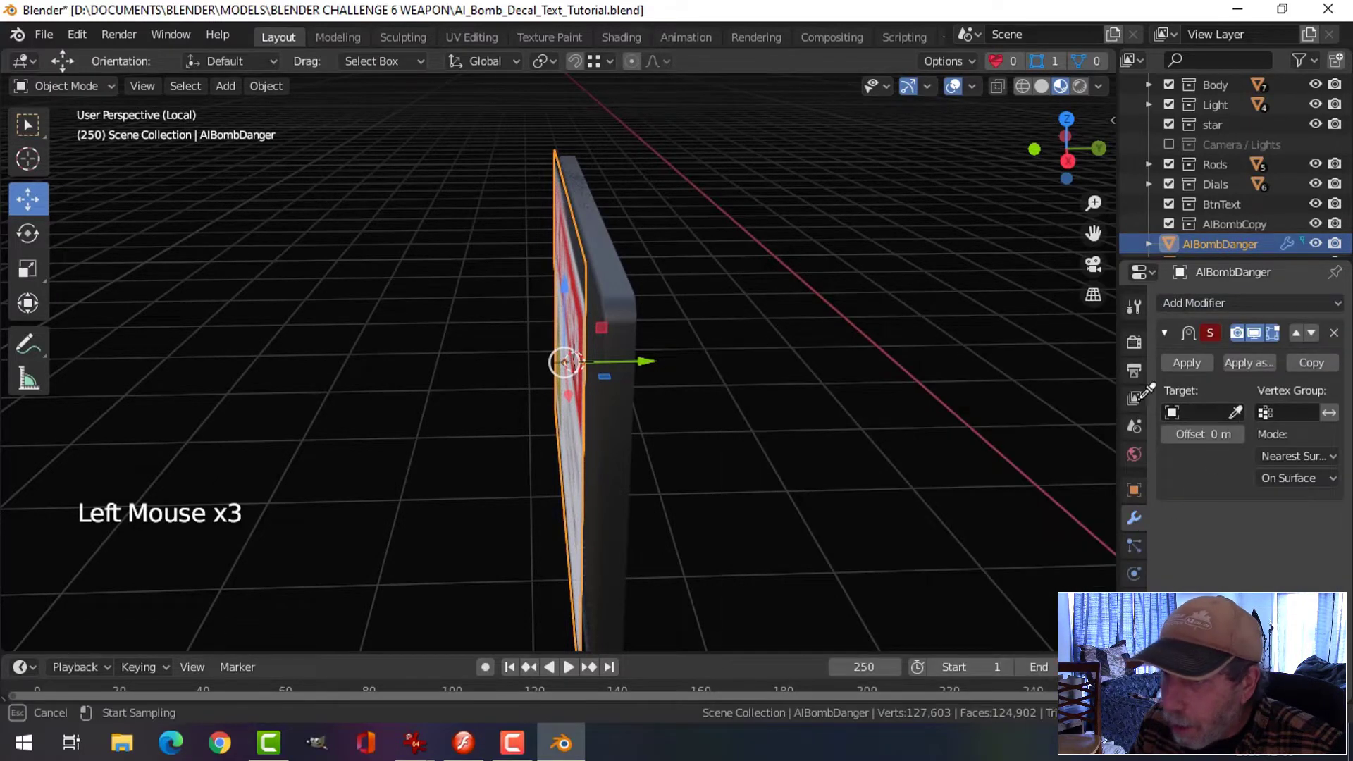
{"action": "left_click", "coordinate": [605, 305]}
{"action": "middle_click_drag", "start_coordinate": [674, 347], "coordinate": [731, 375]}
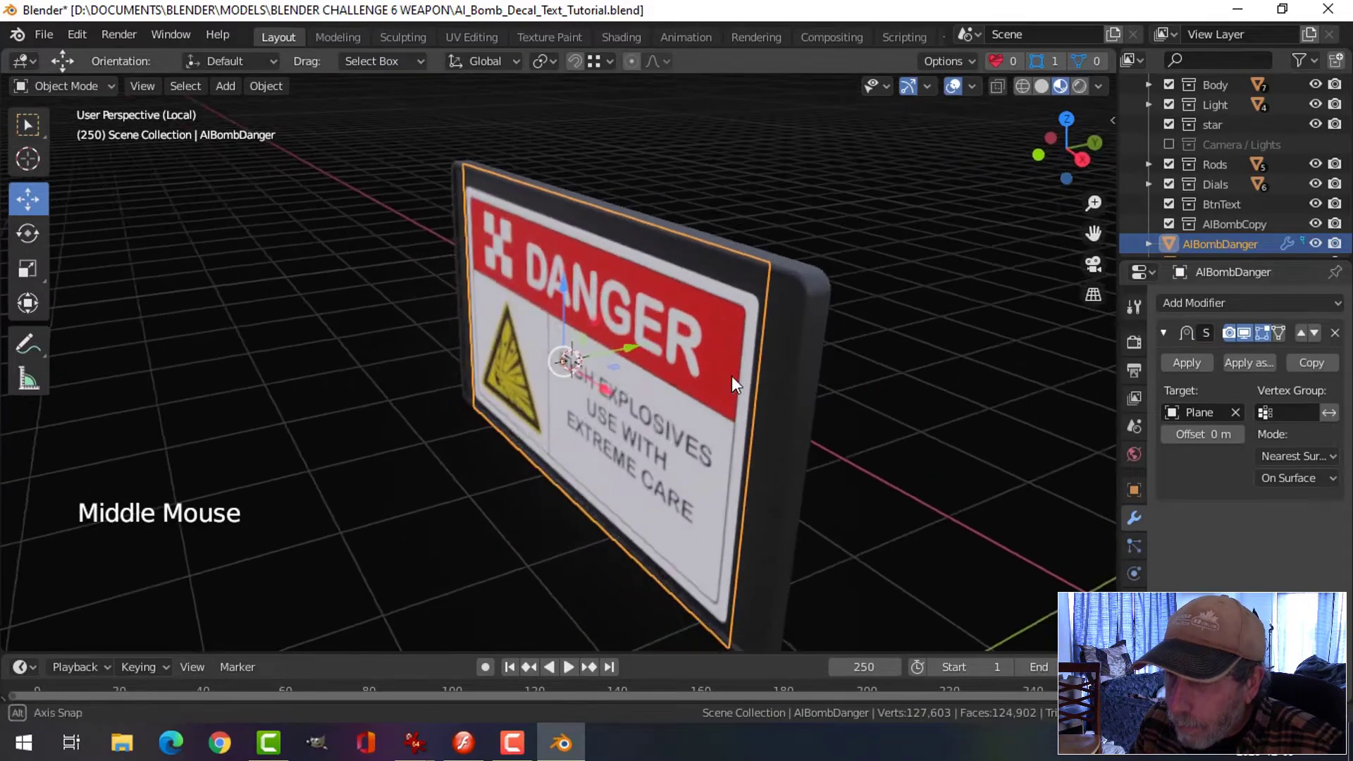
Step: Set the danger decal's Shrinkwrap offset to 0.001 m and check its fit on the plate
{"action": "left_click", "coordinate": [1207, 438]}
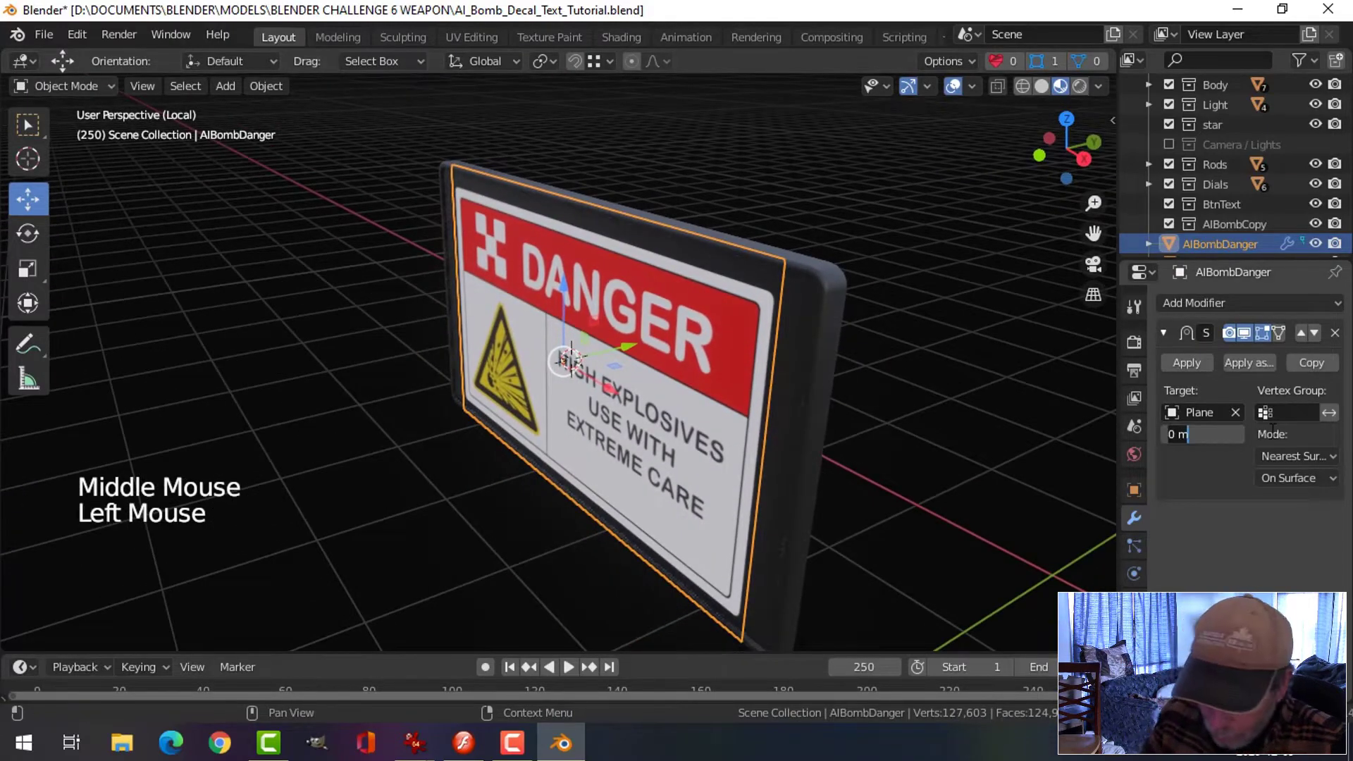
{"action": "type", "text": "0.001"}
{"action": "key", "text": "Return"}
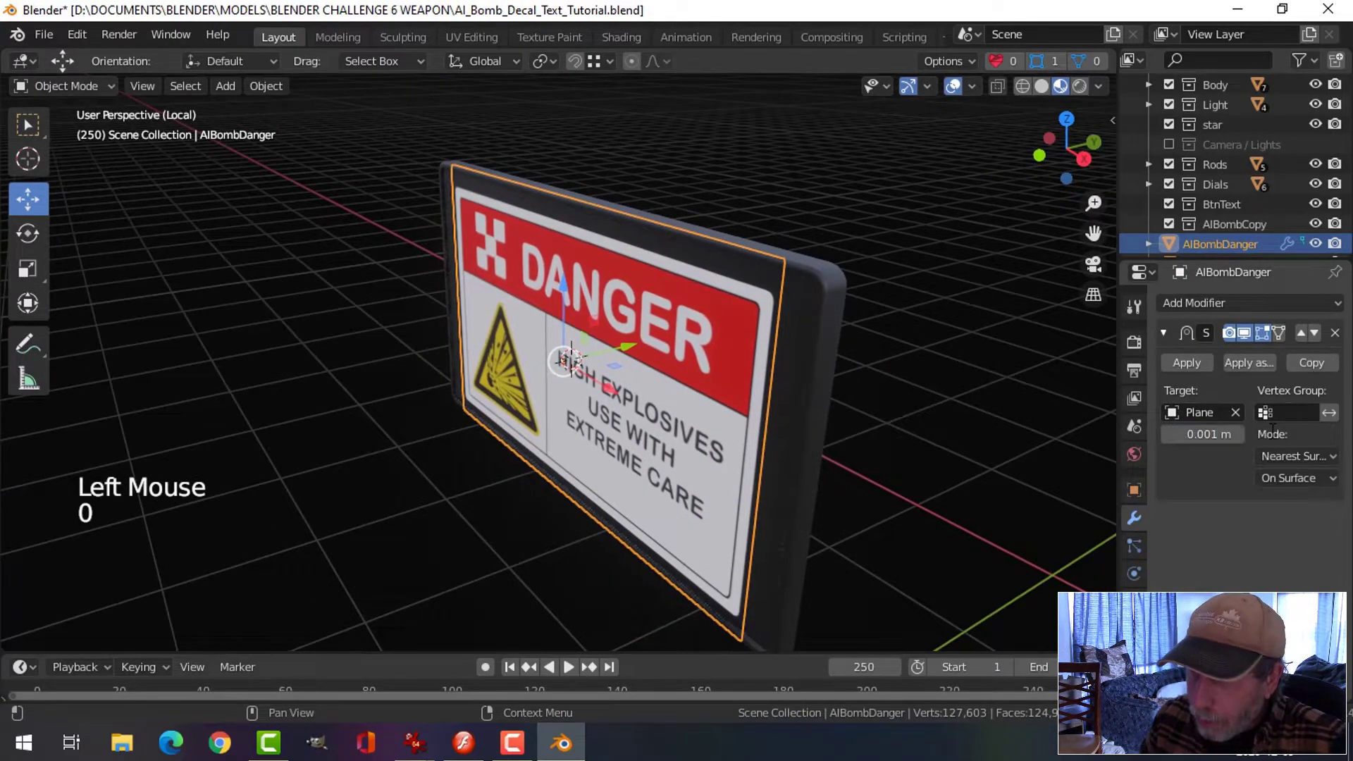
{"action": "key", "text": "alt+a"}
{"action": "middle_click_drag", "start_coordinate": [637, 341], "coordinate": [788, 361]}
{"action": "scroll", "coordinate": [676, 348], "scroll_direction": "down", "scroll_amount": 2}
{"action": "left_click", "coordinate": [805, 350]}
{"action": "scroll", "coordinate": [816, 367], "scroll_direction": "down", "scroll_amount": 2}
{"action": "key", "text": "alt+a"}
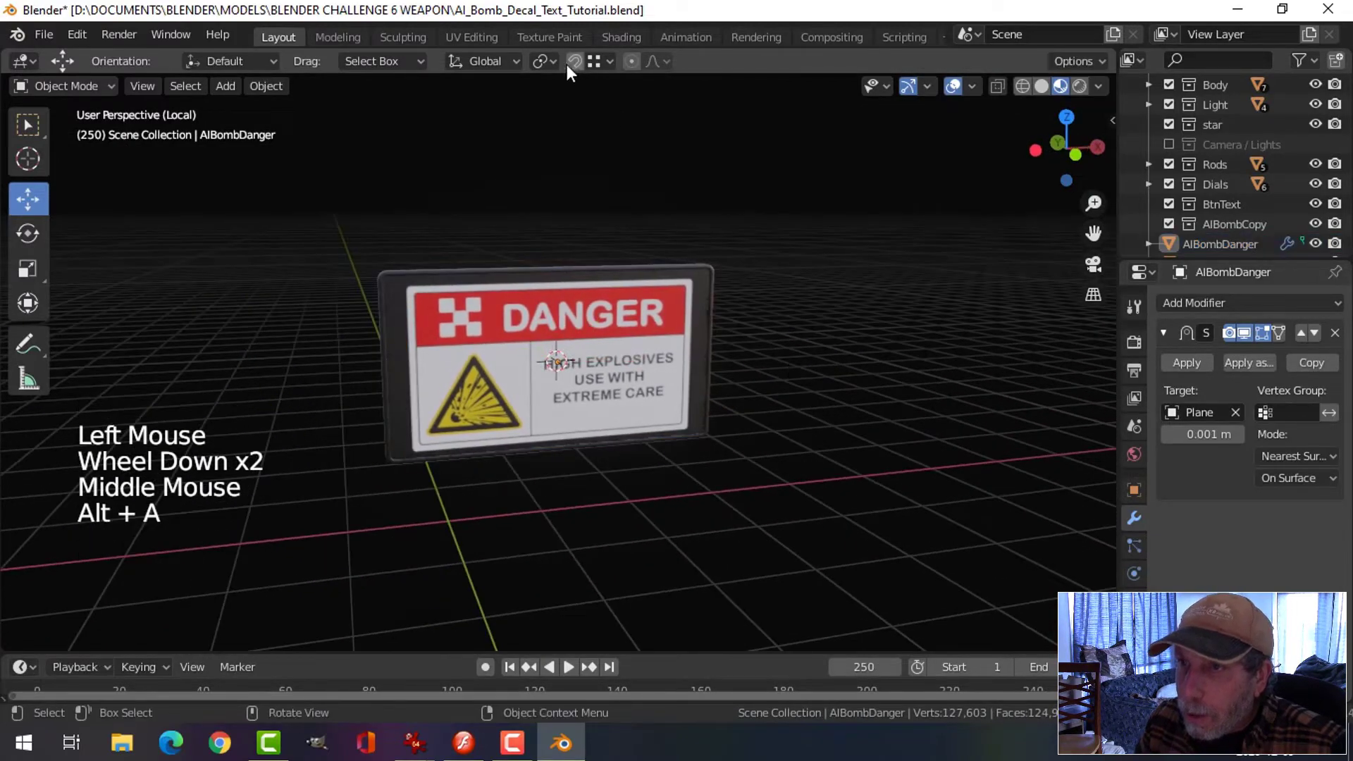
Step: Bring up the decal's material in the Shading workspace and move the image texture node away from the Principled BSDF to expose their links
{"action": "left_click", "coordinate": [607, 37]}
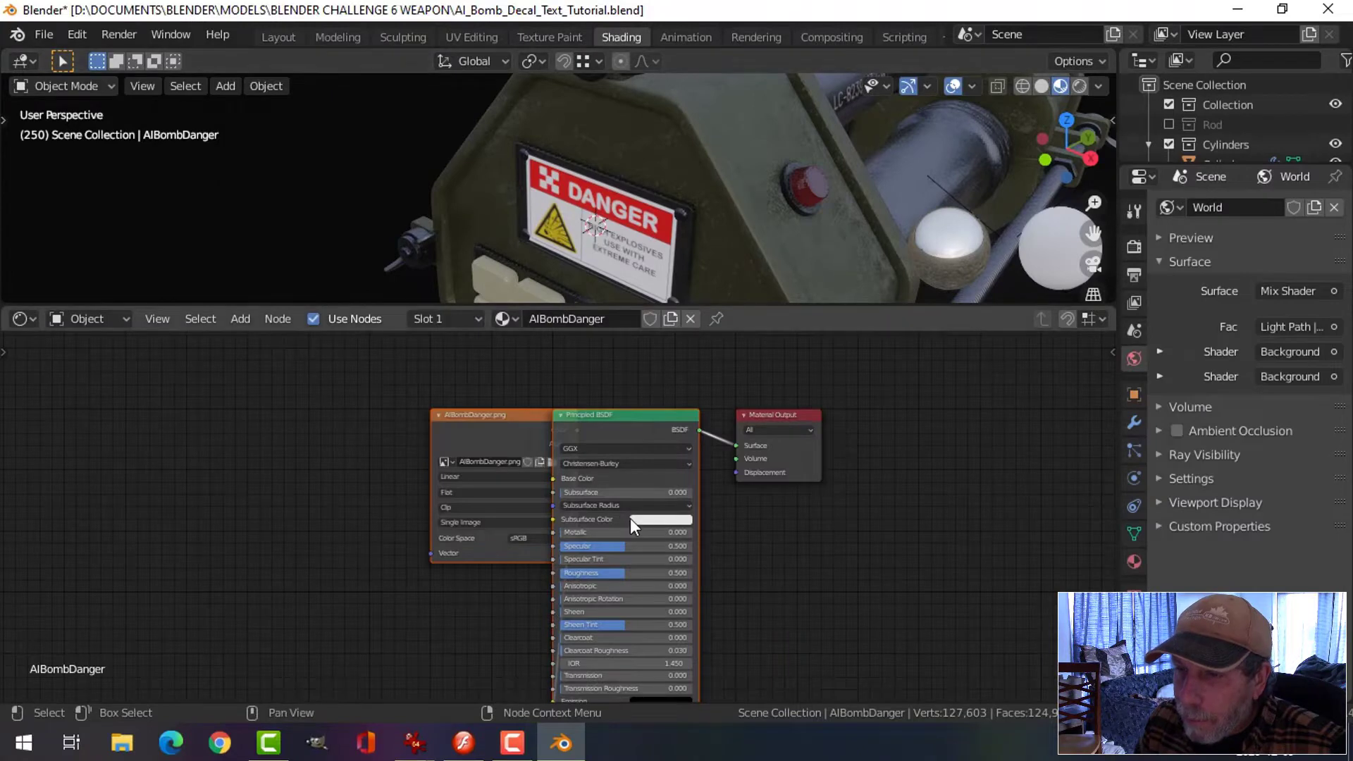
{"action": "left_click_drag", "start_coordinate": [496, 415], "coordinate": [206, 398]}
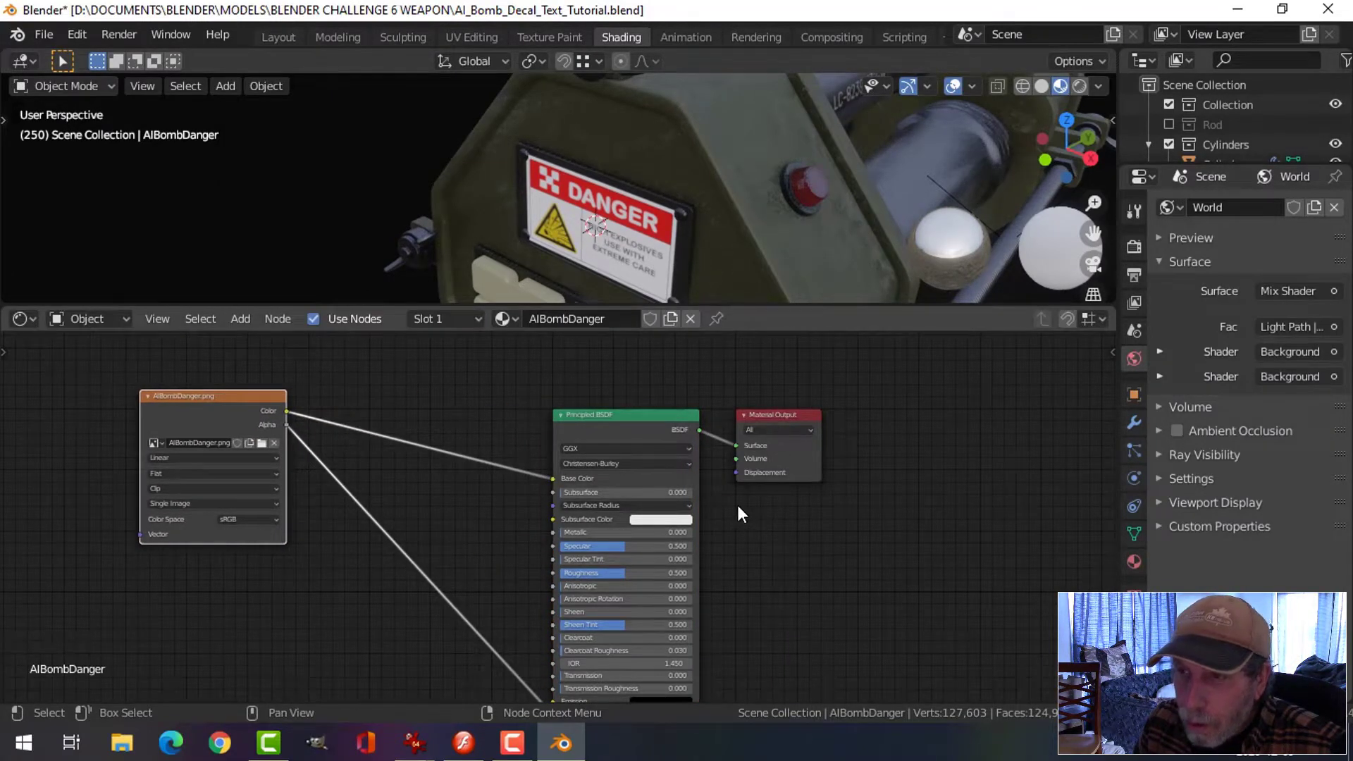
{"action": "scroll", "coordinate": [708, 284], "scroll_direction": "up", "scroll_amount": 3}
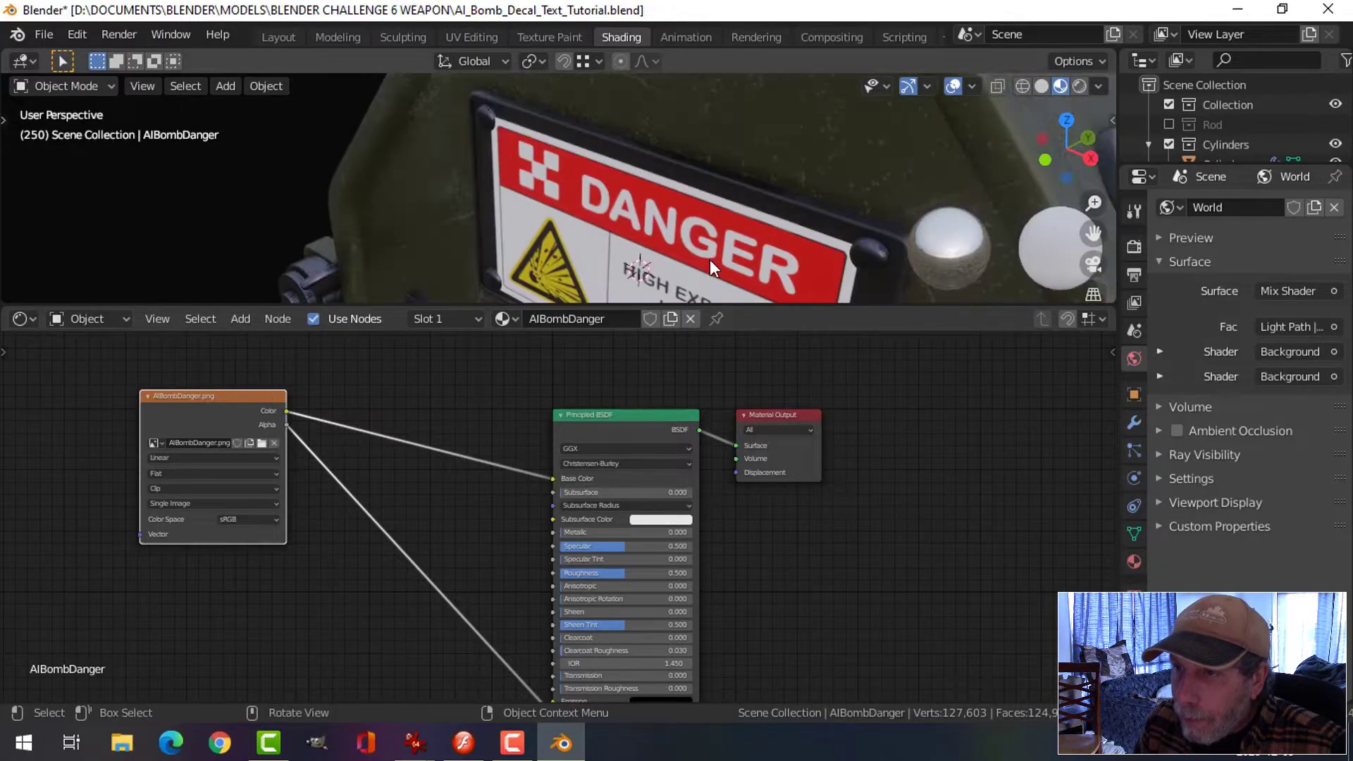
{"action": "scroll", "coordinate": [709, 259], "scroll_direction": "down", "scroll_amount": 1}
{"action": "middle_click_drag", "start_coordinate": [708, 253], "coordinate": [718, 215], "text": "shift"}
{"action": "scroll", "coordinate": [756, 540], "scroll_direction": "down", "scroll_amount": 2}
{"action": "middle_click_drag", "start_coordinate": [739, 546], "coordinate": [737, 476]}
{"action": "scroll", "coordinate": [359, 412], "scroll_direction": "up", "scroll_amount": 1}
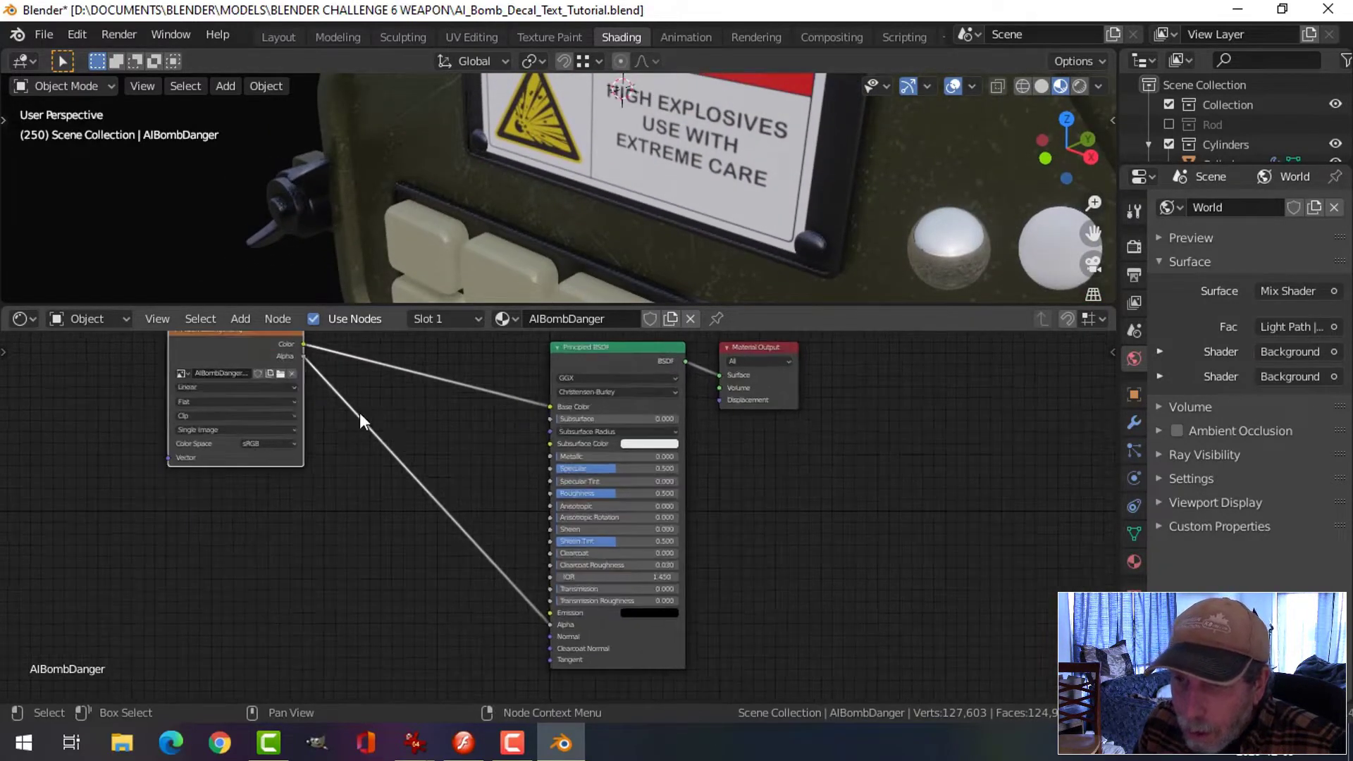
{"action": "middle_click_drag", "start_coordinate": [230, 342], "coordinate": [245, 360]}
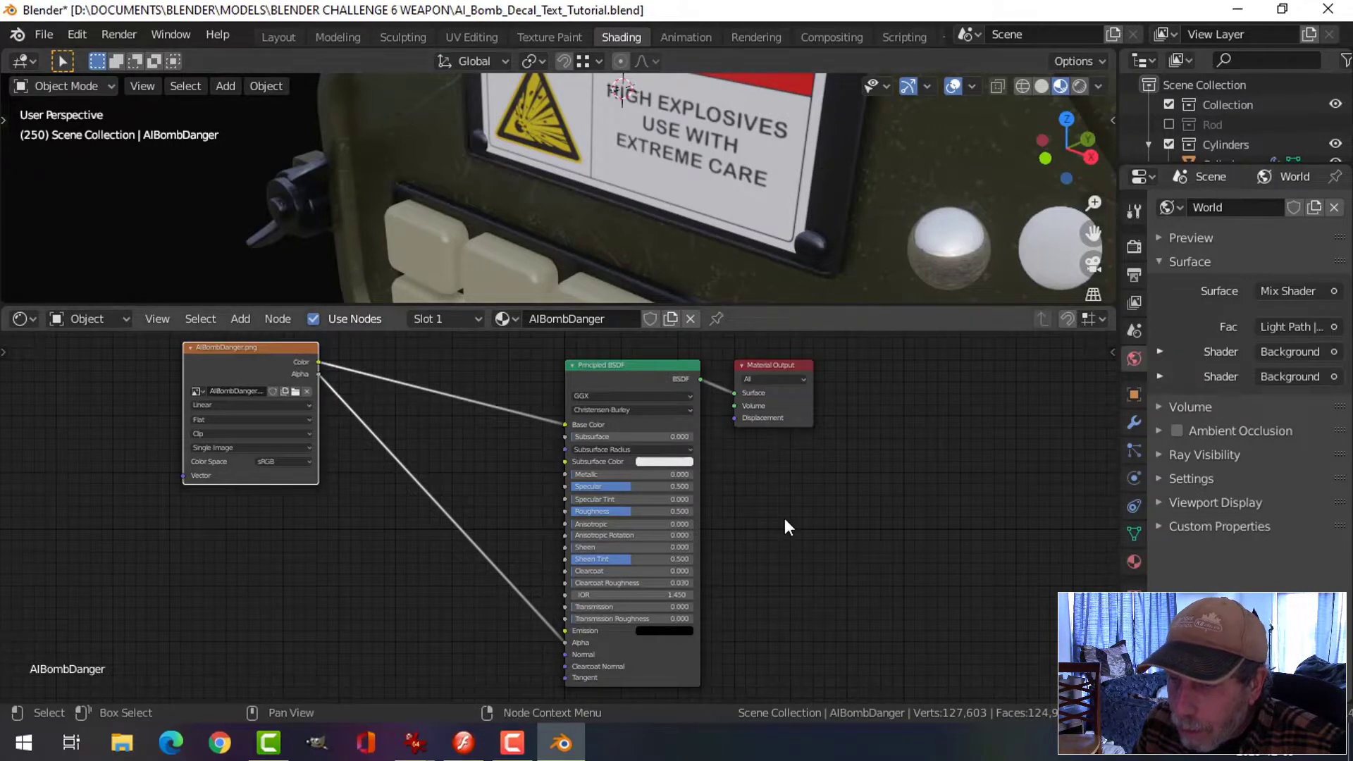
Step: Set the danger decal material's Metallic to 0.395 and Roughness to 0.259
{"action": "middle_click_drag", "start_coordinate": [791, 556], "coordinate": [806, 489]}
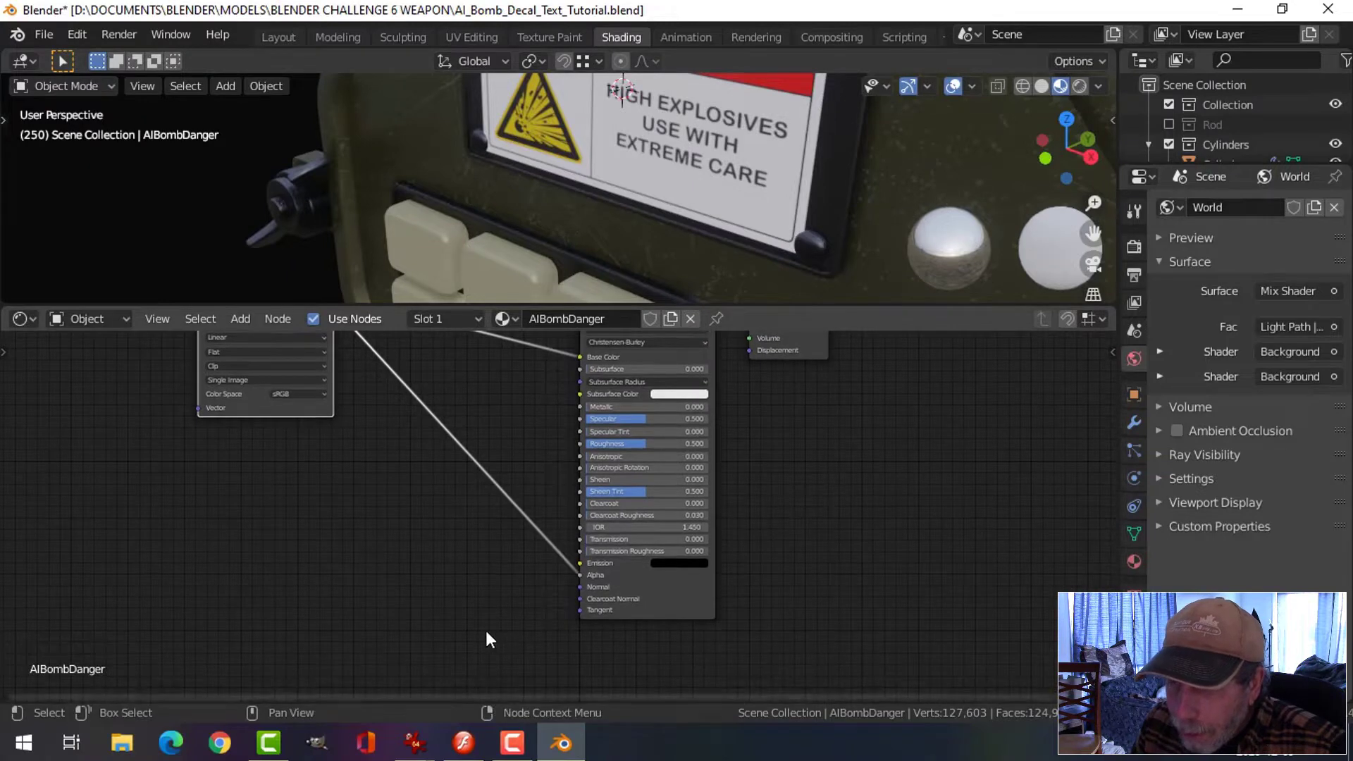
{"action": "scroll", "coordinate": [826, 548], "scroll_direction": "up", "scroll_amount": 4}
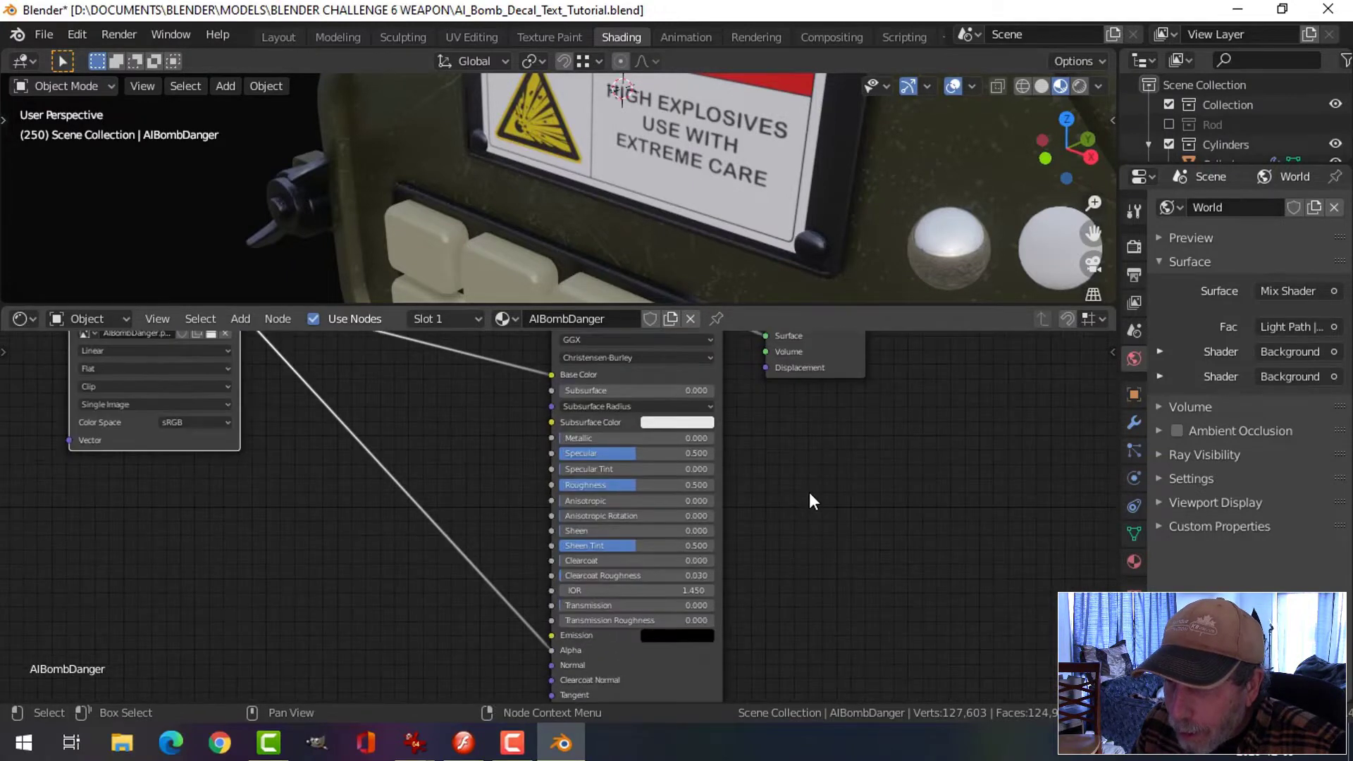
{"action": "left_click_drag", "start_coordinate": [486, 474], "coordinate": [534, 475]}
{"action": "left_click_drag", "start_coordinate": [555, 540], "coordinate": [505, 540]}
{"action": "mouse_move", "coordinate": [713, 217]}
{"action": "middle_mouse_down"}
{"action": "mouse_move", "coordinate": [695, 207]}
{"action": "mouse_move", "coordinate": [805, 194]}
{"action": "mouse_move", "coordinate": [720, 219]}
{"action": "middle_mouse_up"}
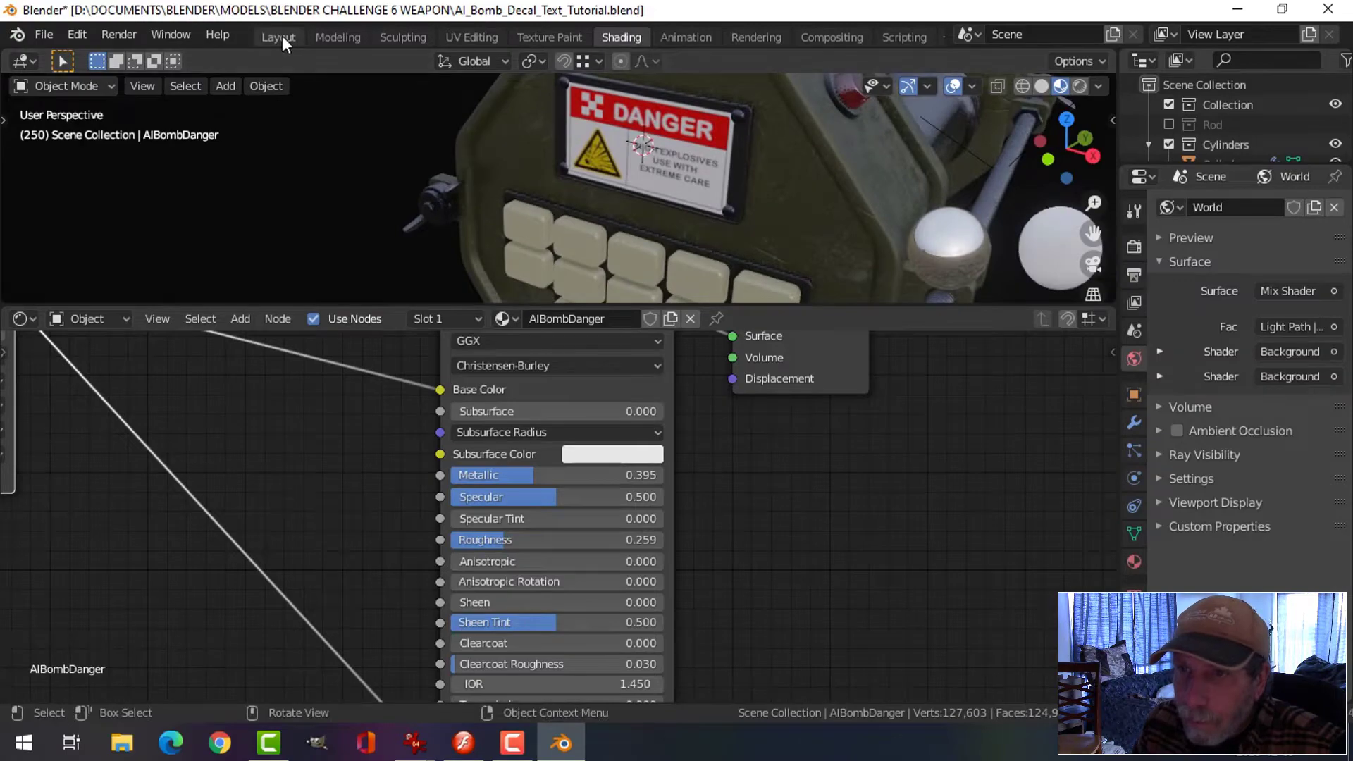
Step: Return to the Layout workspace, leave local view and inspect the danger decal on the full model
{"action": "left_click", "coordinate": [278, 37]}
{"action": "key", "text": "alt+a"}
{"action": "middle_click_drag", "start_coordinate": [766, 328], "coordinate": [720, 306]}
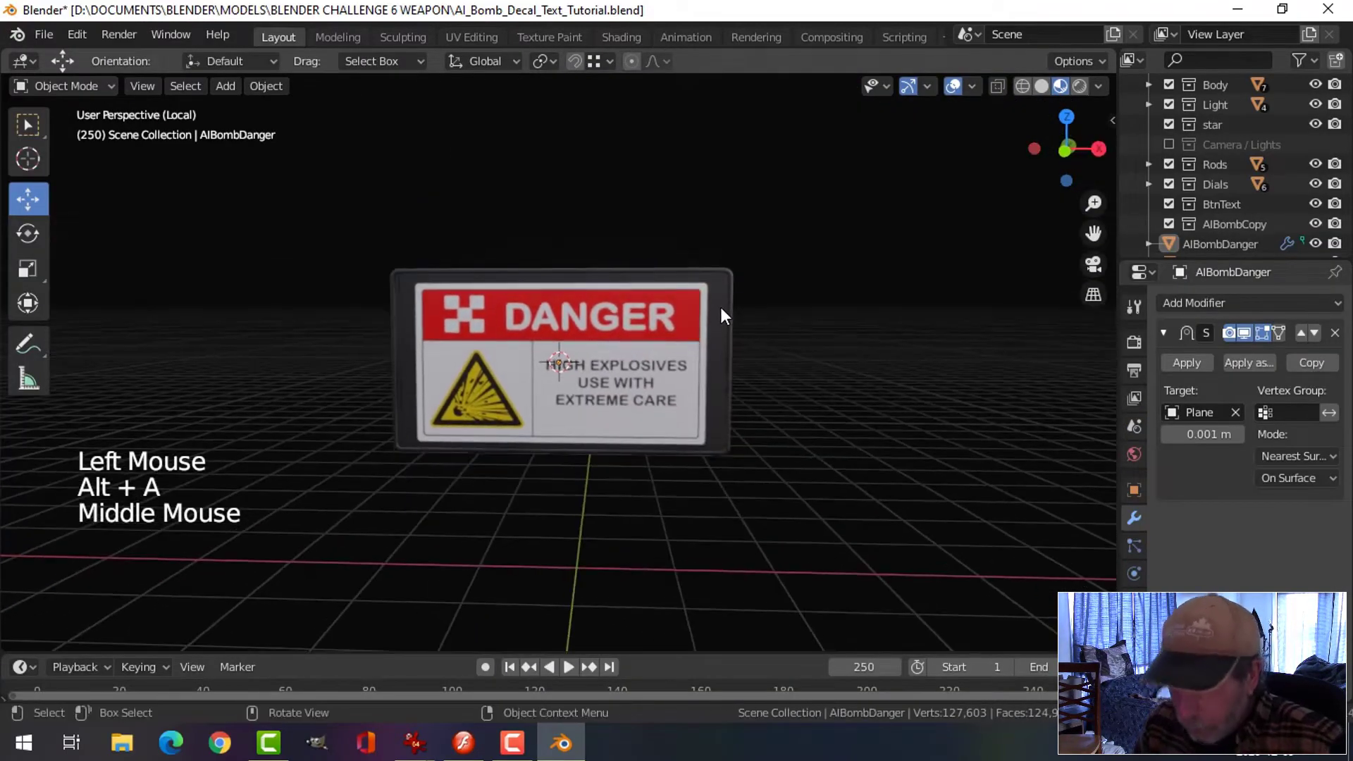
{"action": "key", "text": "slash"}
{"action": "middle_click_drag", "start_coordinate": [492, 290], "coordinate": [788, 303]}
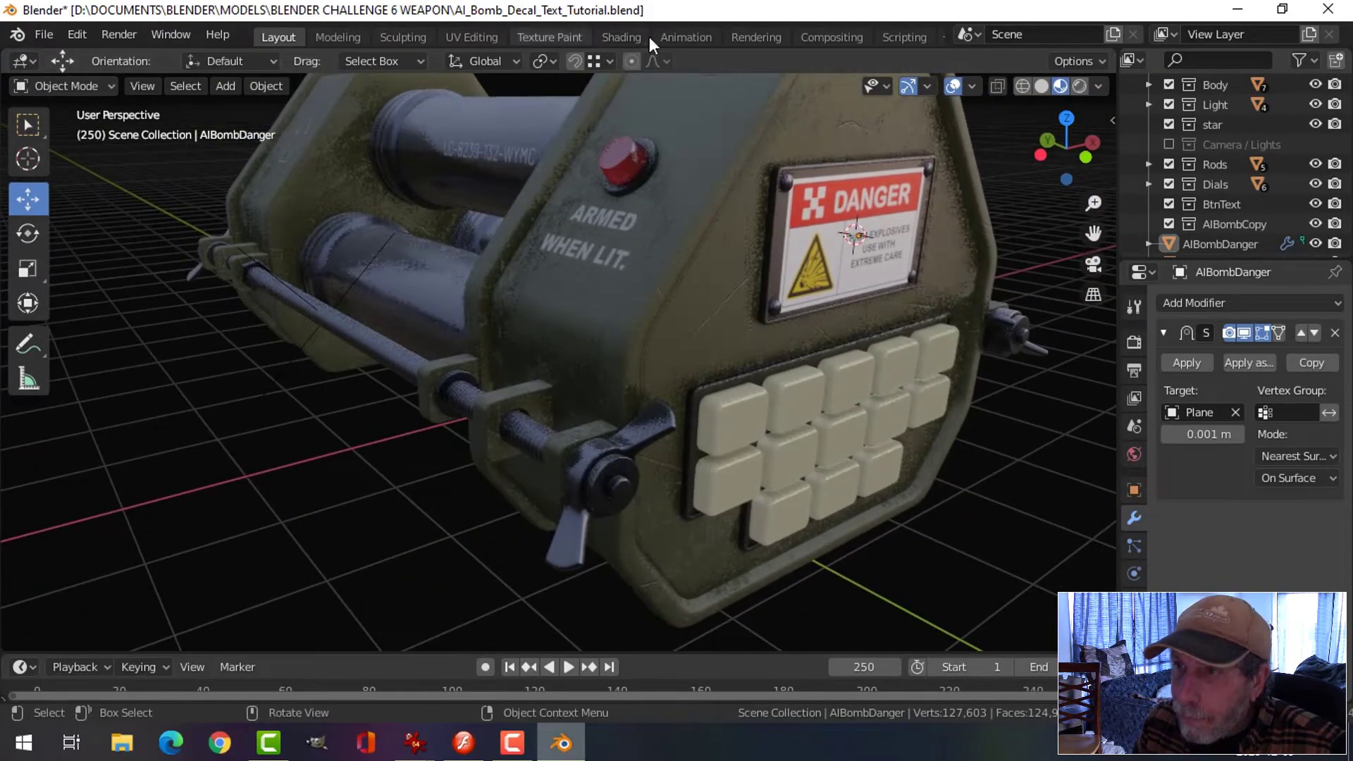
Step: Move the Material Output node away from the Principled BSDF in the danger decal's material, and return to the Layout workspace
{"action": "left_click", "coordinate": [630, 36]}
{"action": "scroll", "coordinate": [757, 412], "scroll_direction": "down", "scroll_amount": 2}
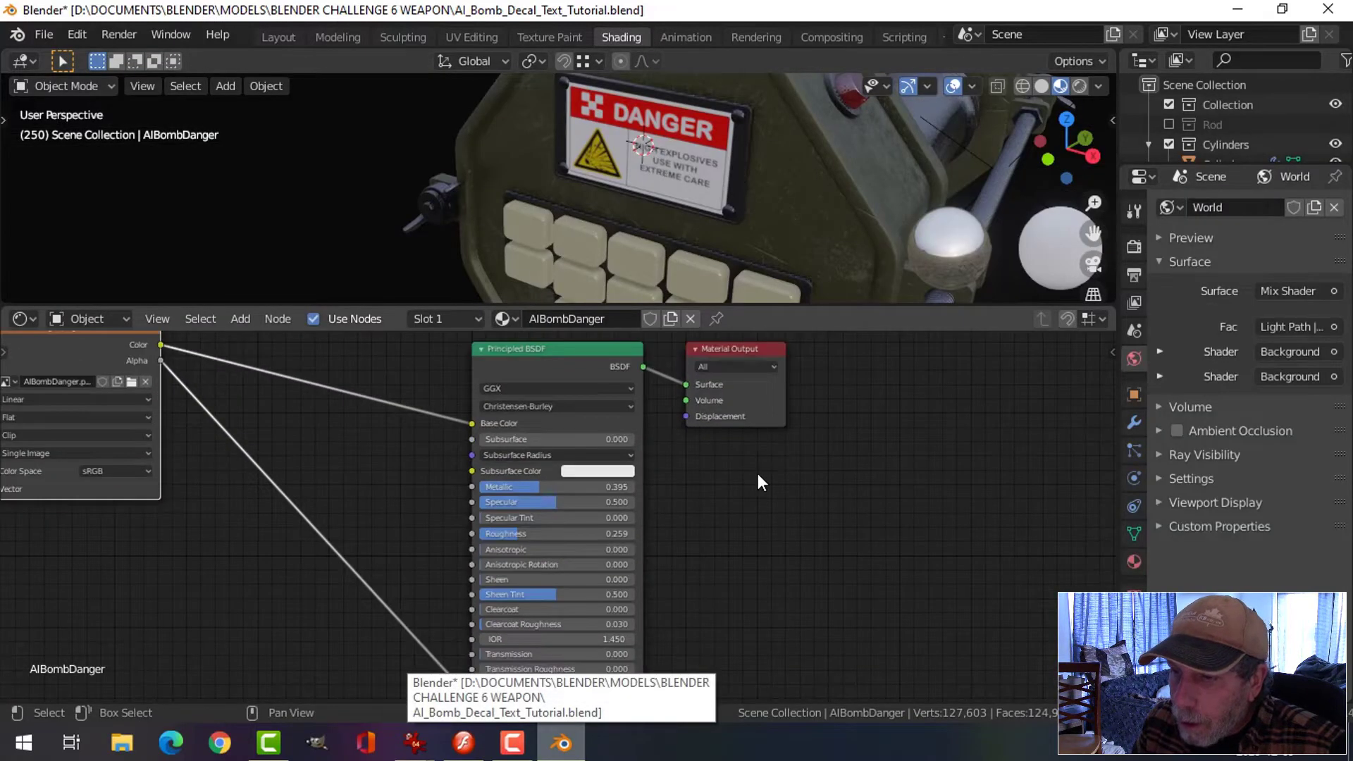
{"action": "middle_click_drag", "start_coordinate": [758, 482], "coordinate": [735, 518]}
{"action": "left_click_drag", "start_coordinate": [712, 389], "coordinate": [908, 388]}
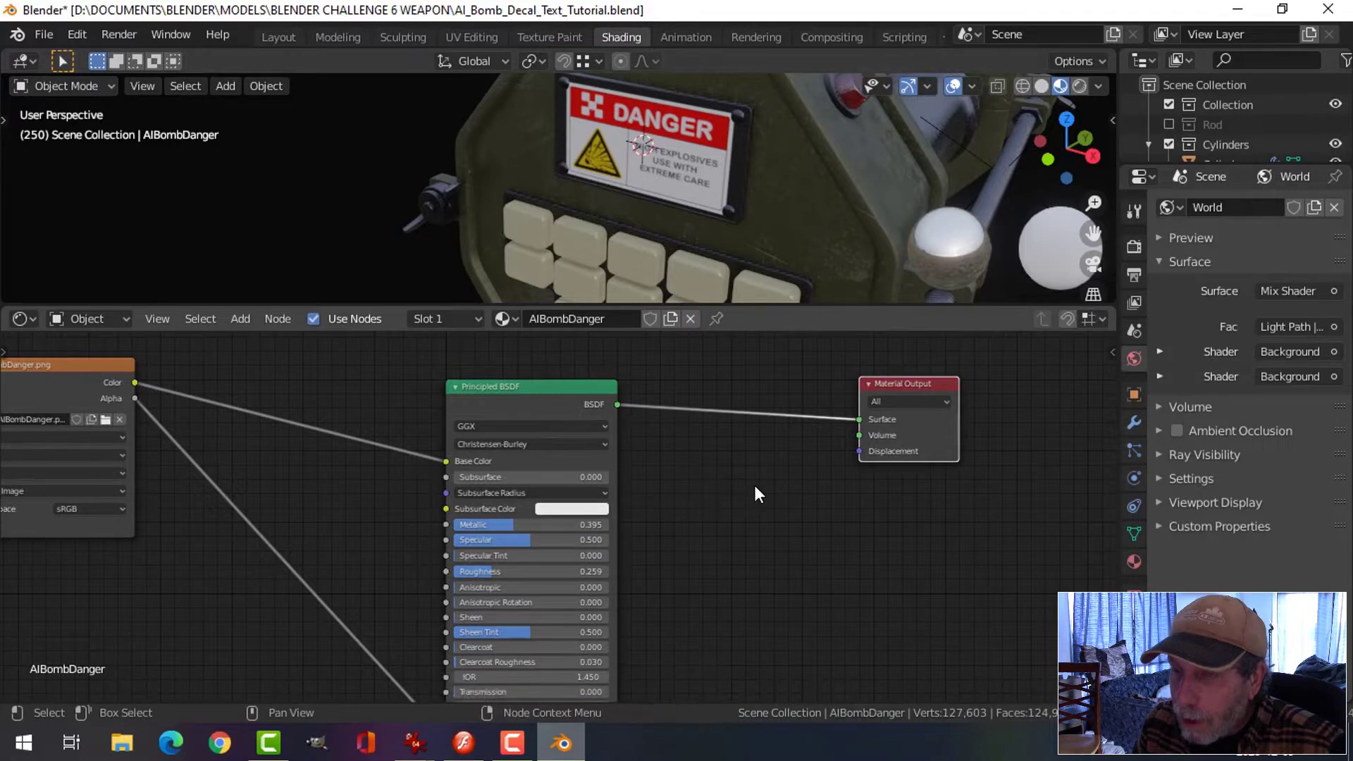
{"action": "middle_click_drag", "start_coordinate": [754, 484], "coordinate": [735, 492]}
{"action": "middle_click_drag", "start_coordinate": [727, 243], "coordinate": [697, 245]}
{"action": "left_click", "coordinate": [278, 36]}
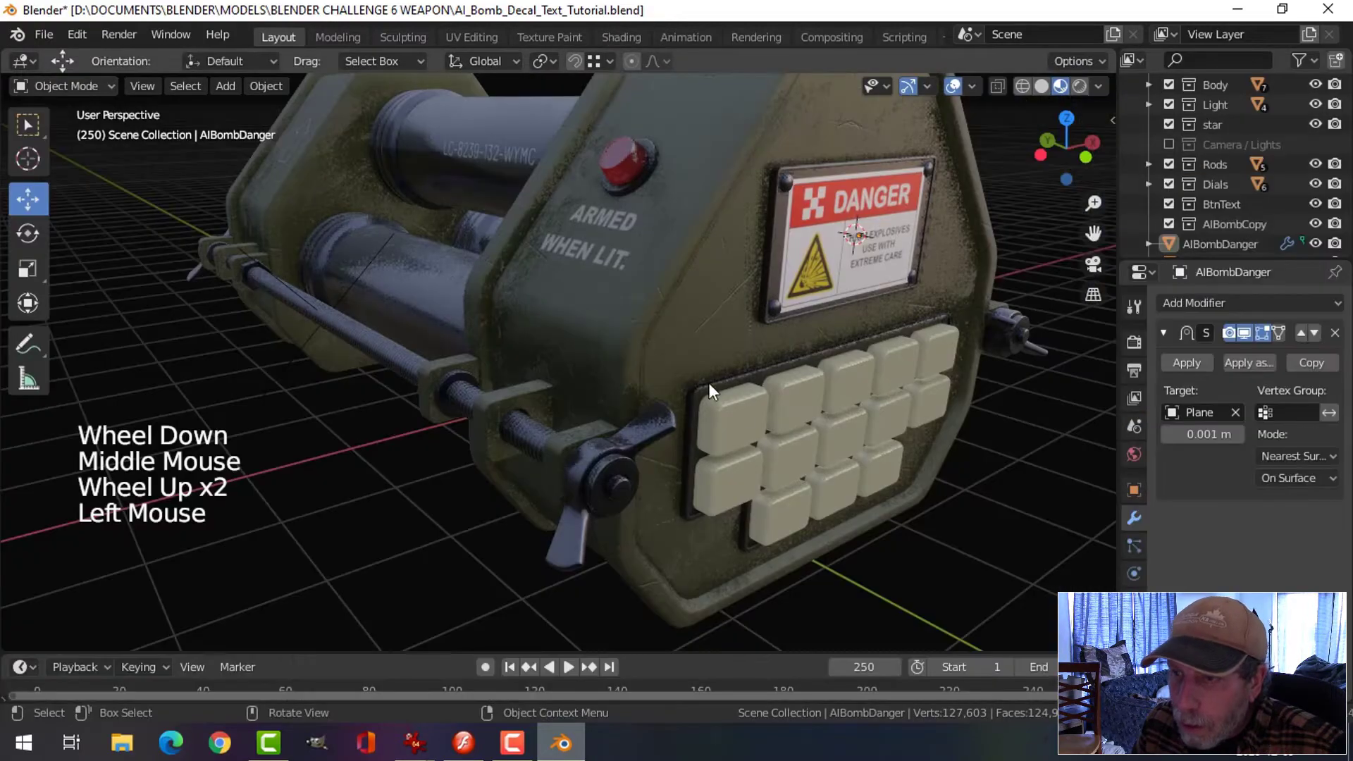
Step: Select the keypad buttons and examine their ButtonTranslucent material nodes in the Shading workspace
{"action": "middle_click_drag", "start_coordinate": [753, 409], "coordinate": [574, 289]}
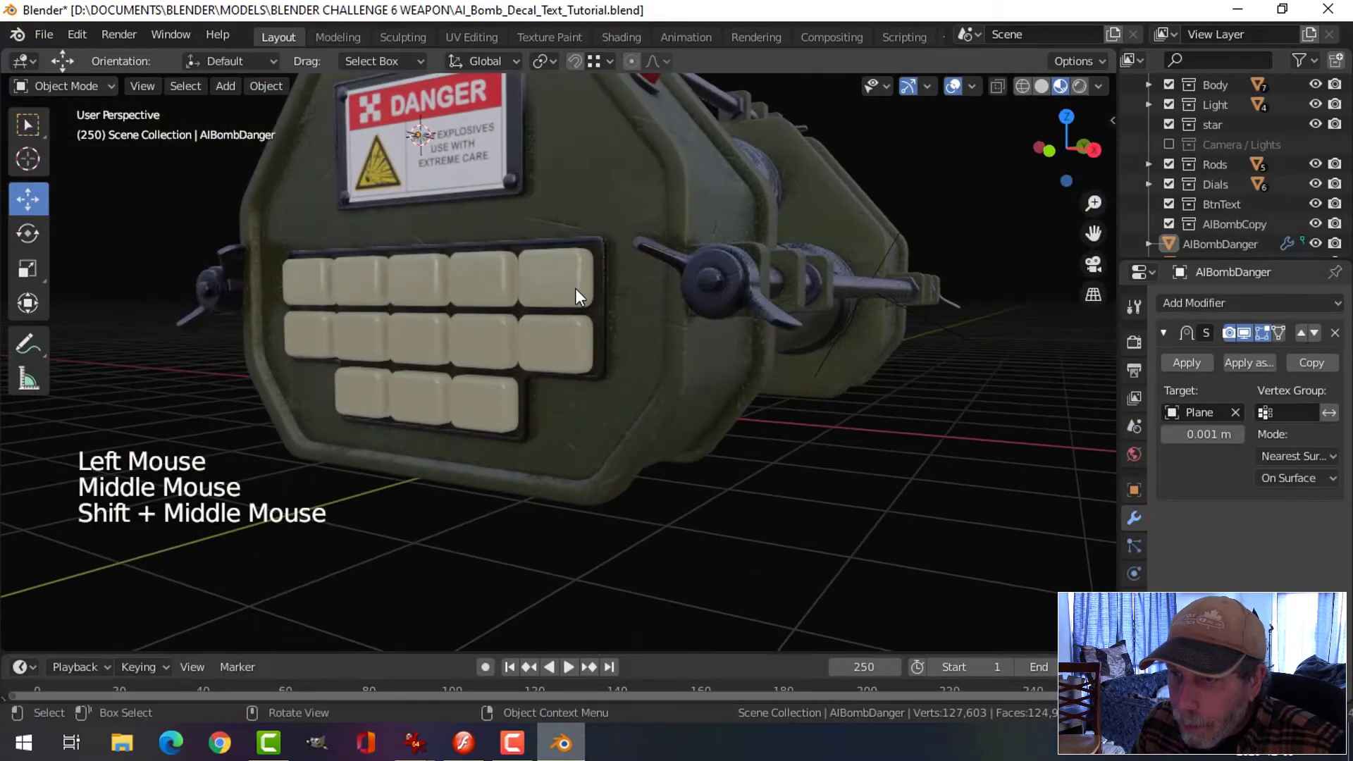
{"action": "left_click", "coordinate": [572, 285]}
{"action": "middle_click_drag", "start_coordinate": [658, 349], "coordinate": [661, 358]}
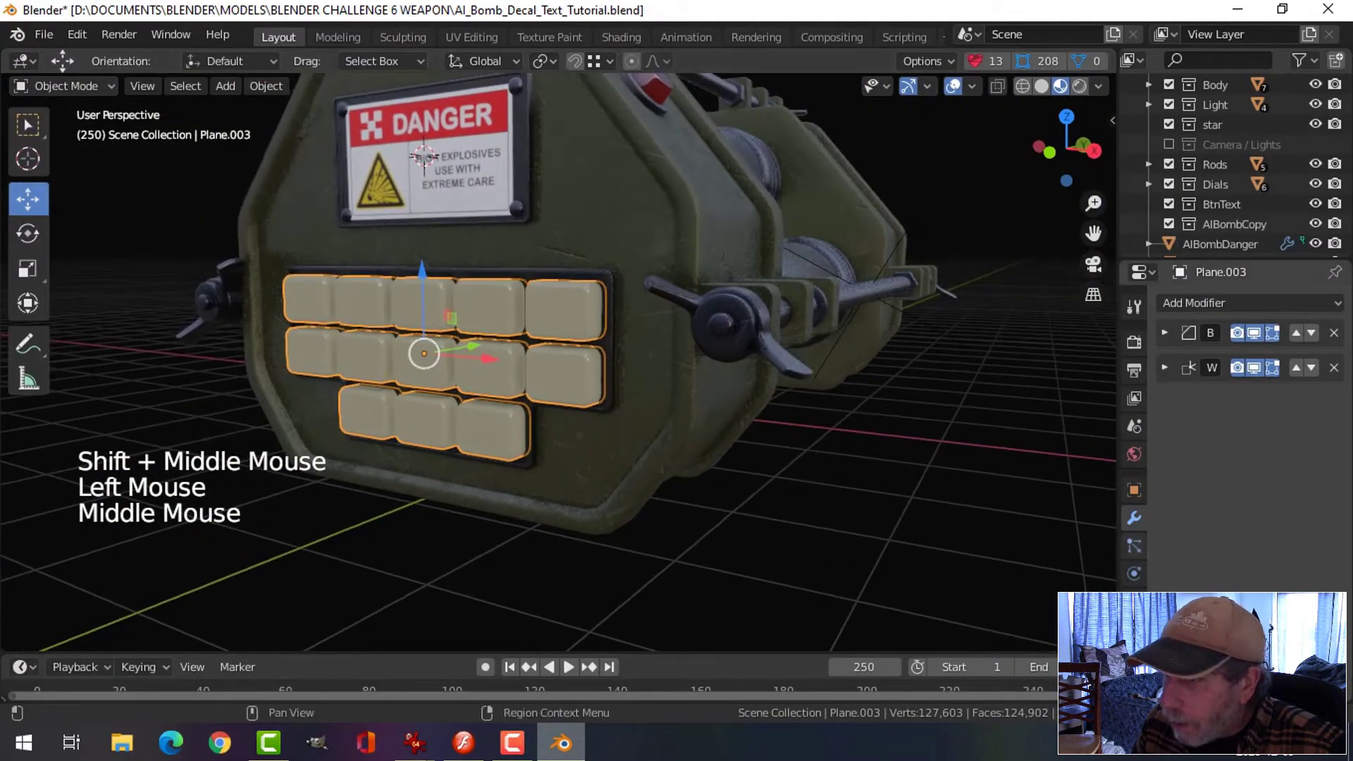
{"action": "left_click", "coordinate": [1134, 658]}
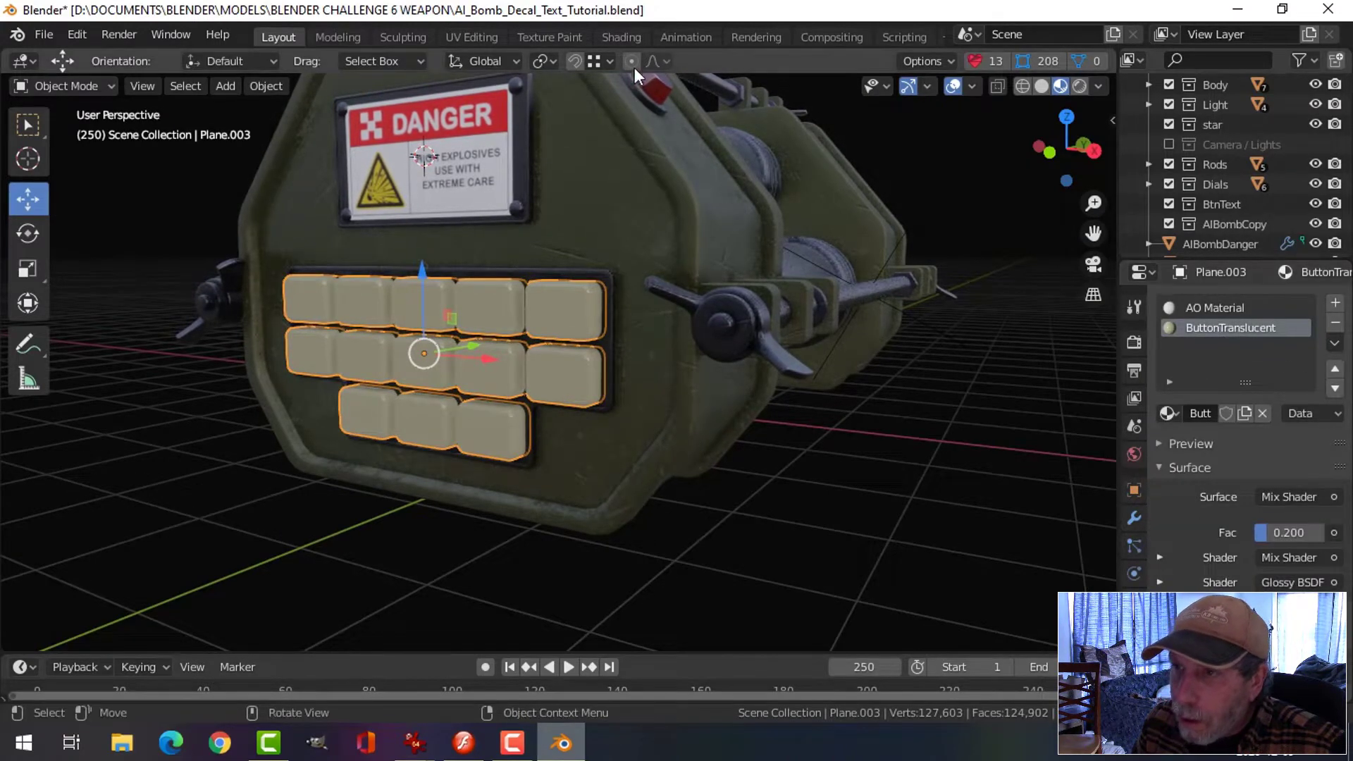
{"action": "left_click", "coordinate": [621, 37]}
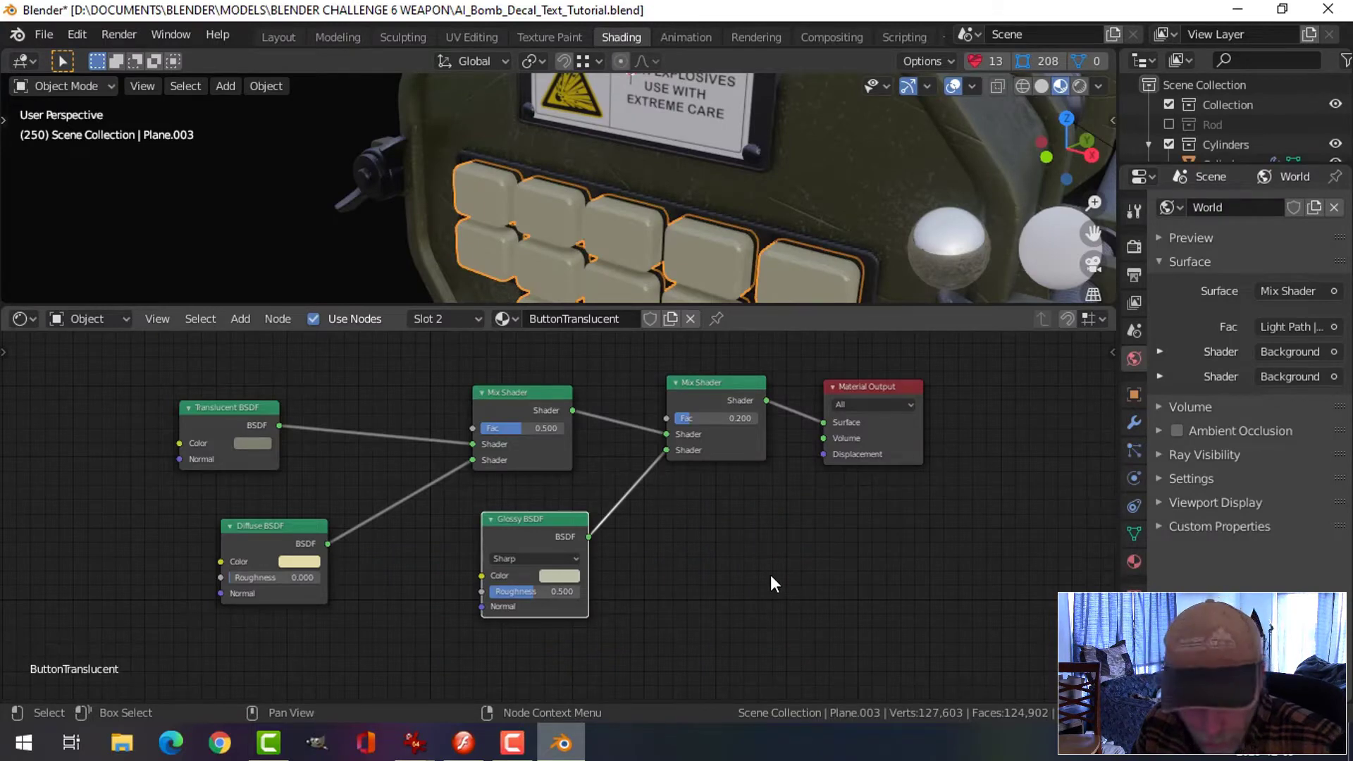
{"action": "scroll", "coordinate": [649, 539], "scroll_direction": "up", "scroll_amount": 2}
{"action": "scroll", "coordinate": [645, 524], "scroll_direction": "down", "scroll_amount": 1}
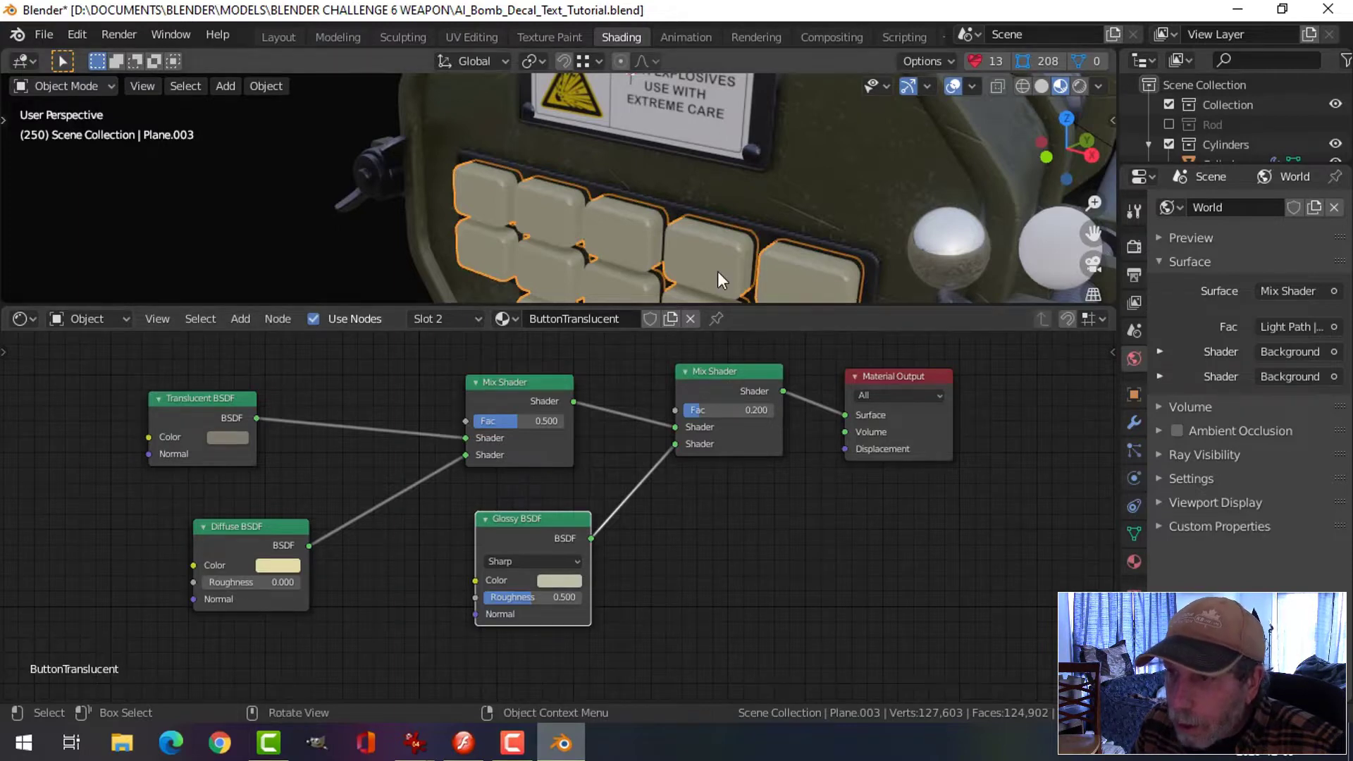
Step: Hide the keypad buttons to examine the EmissionBtns material on the planes behind them, and restore the buttons before returning to the Layout workspace
{"action": "middle_click_drag", "start_coordinate": [765, 244], "coordinate": [699, 222]}
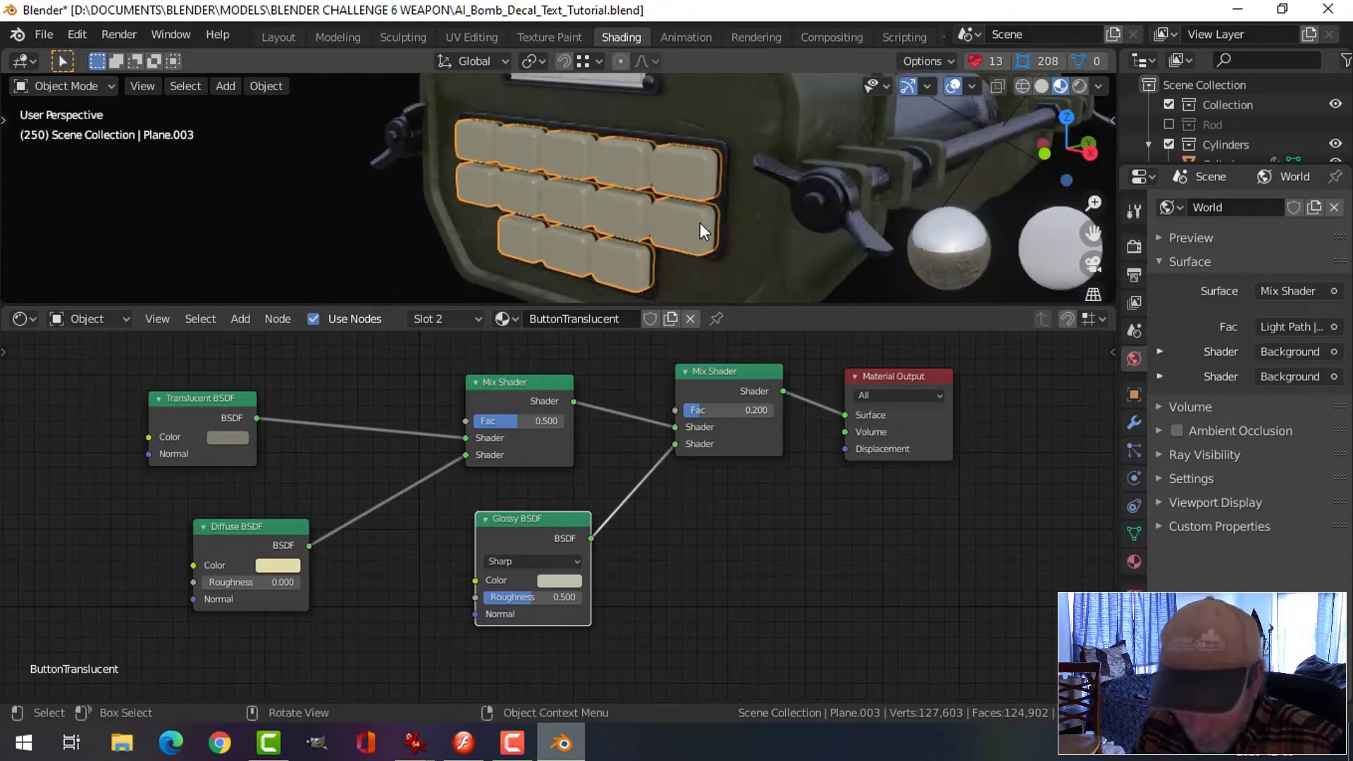
{"action": "key", "text": "alt+a"}
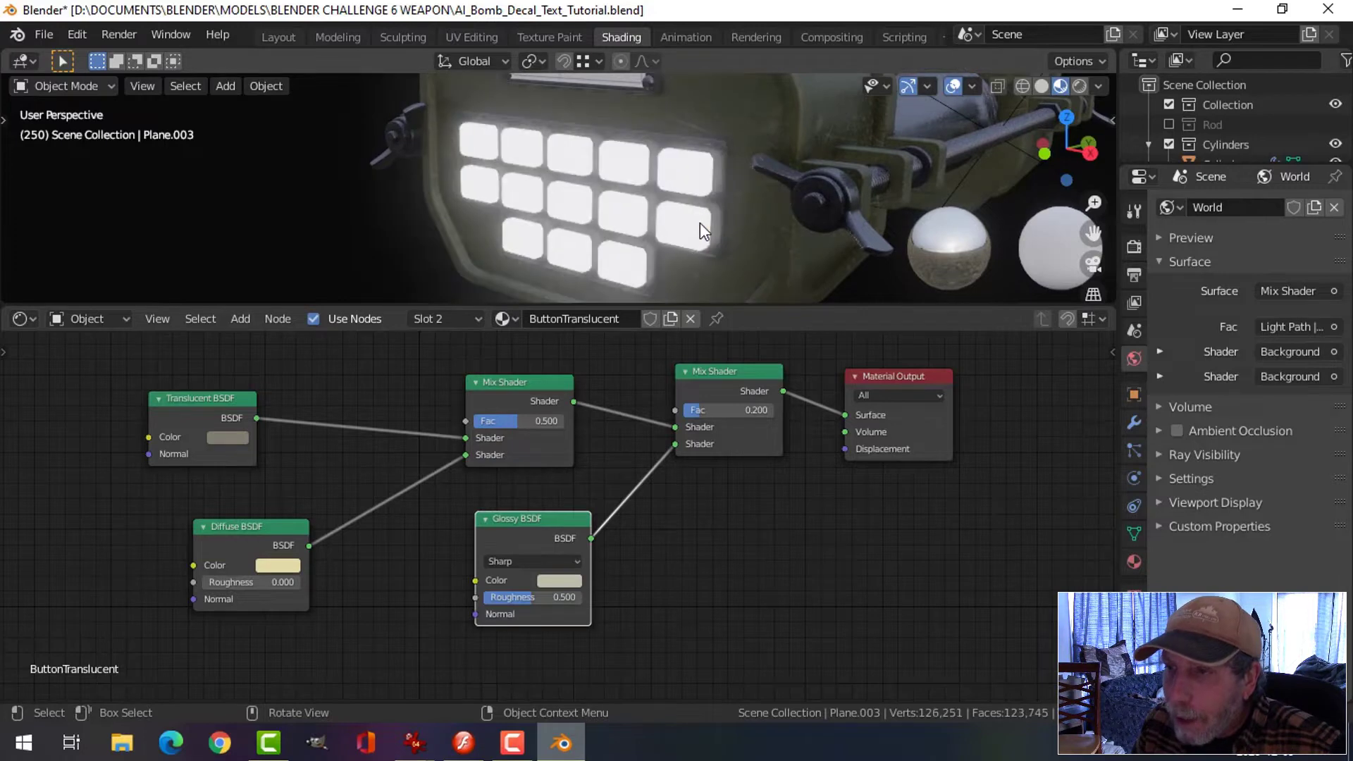
{"action": "left_click", "coordinate": [691, 182]}
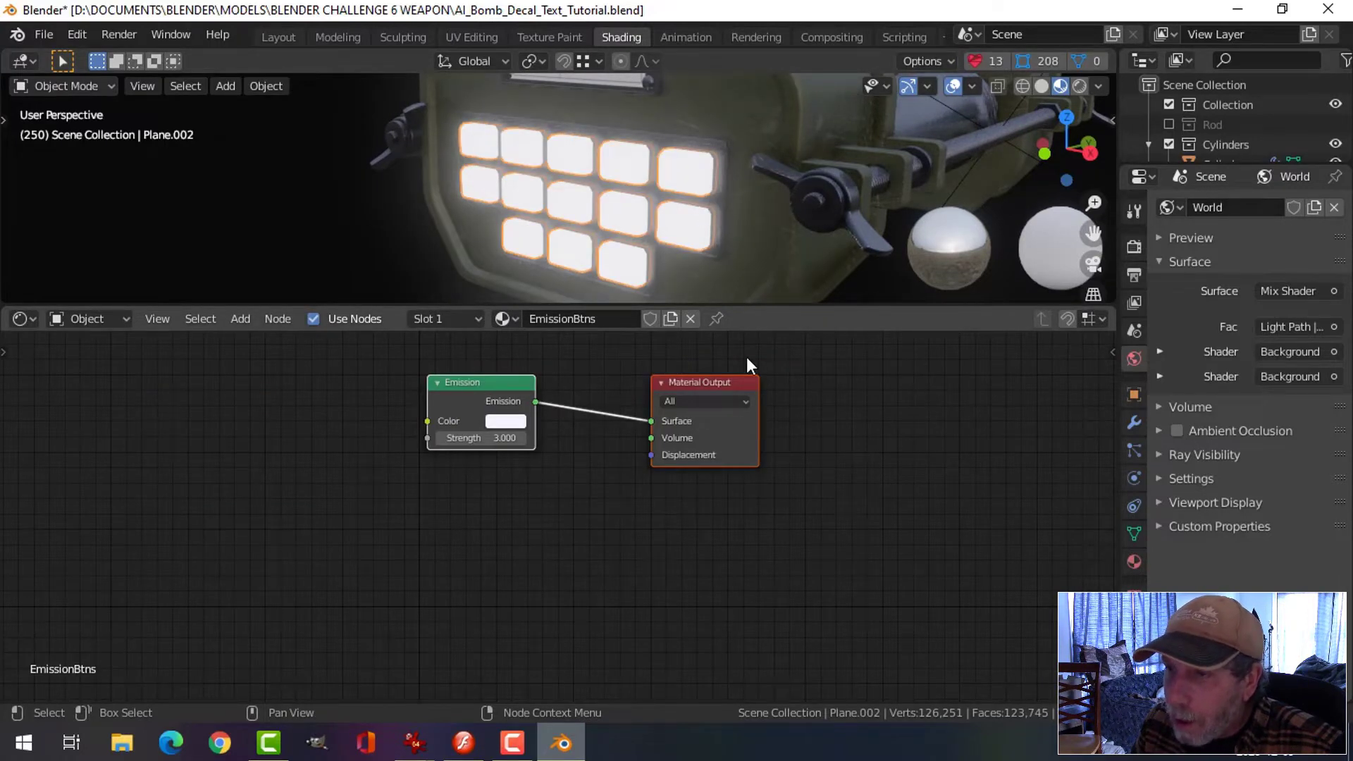
{"action": "middle_click_drag", "start_coordinate": [733, 211], "coordinate": [694, 204]}
{"action": "left_click", "coordinate": [1134, 422]}
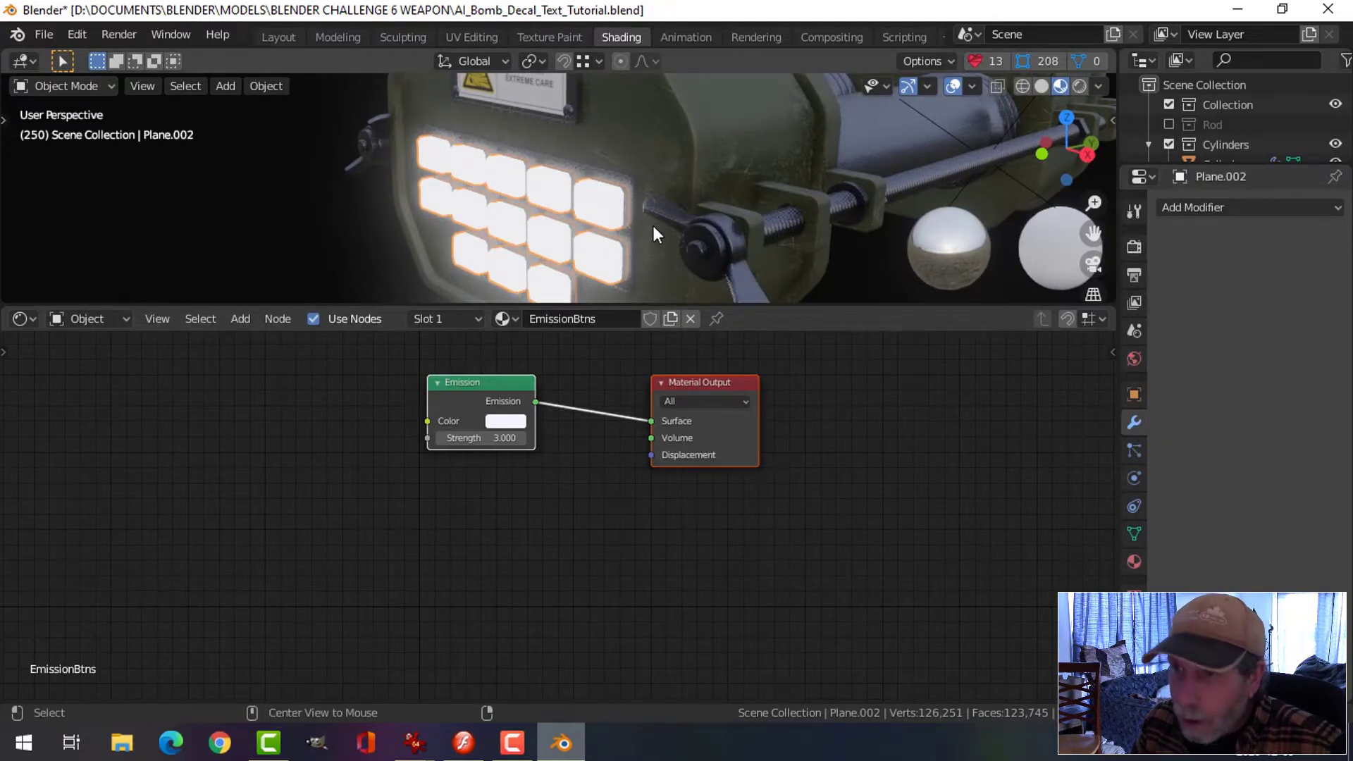
{"action": "middle_click_drag", "start_coordinate": [624, 231], "coordinate": [589, 233]}
{"action": "scroll", "coordinate": [583, 232], "scroll_direction": "up", "scroll_amount": 4}
{"action": "scroll", "coordinate": [591, 233], "scroll_direction": "down", "scroll_amount": 5}
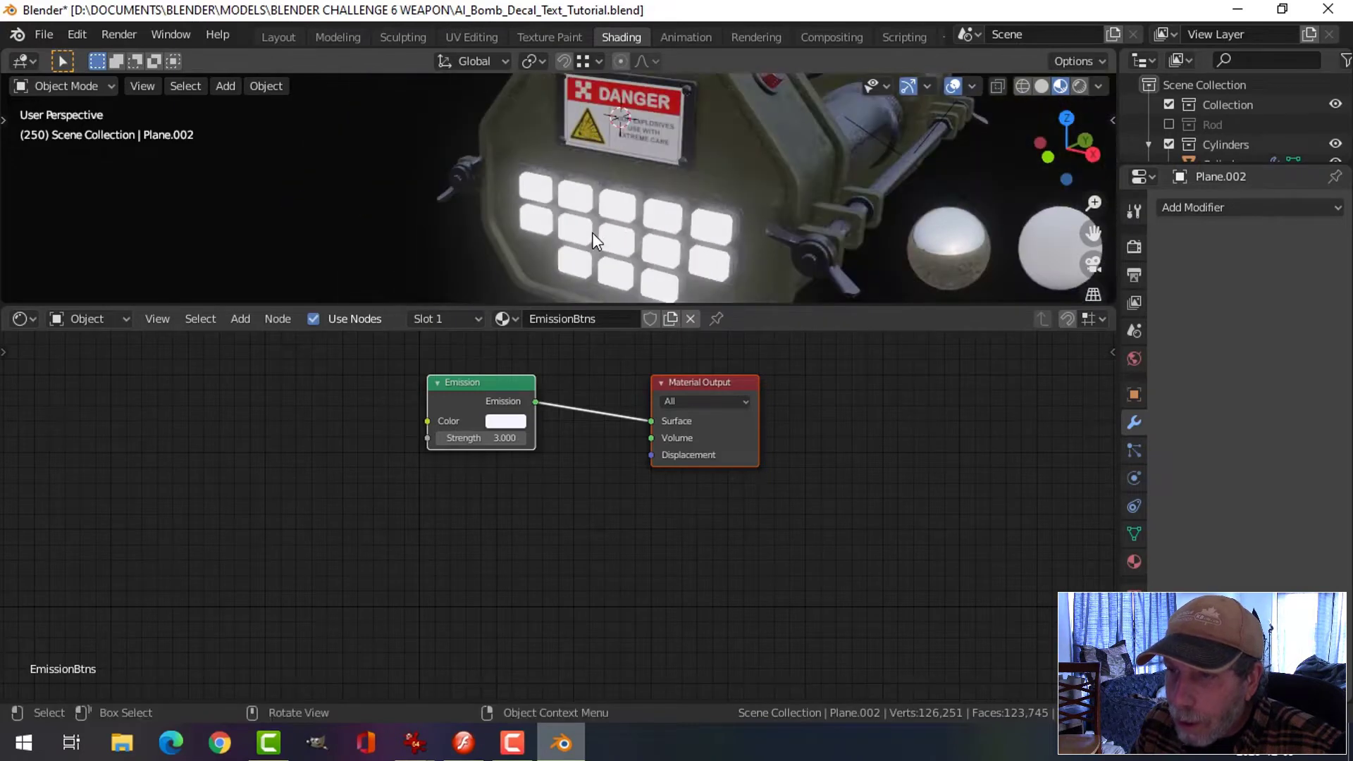
{"action": "left_click", "coordinate": [644, 248]}
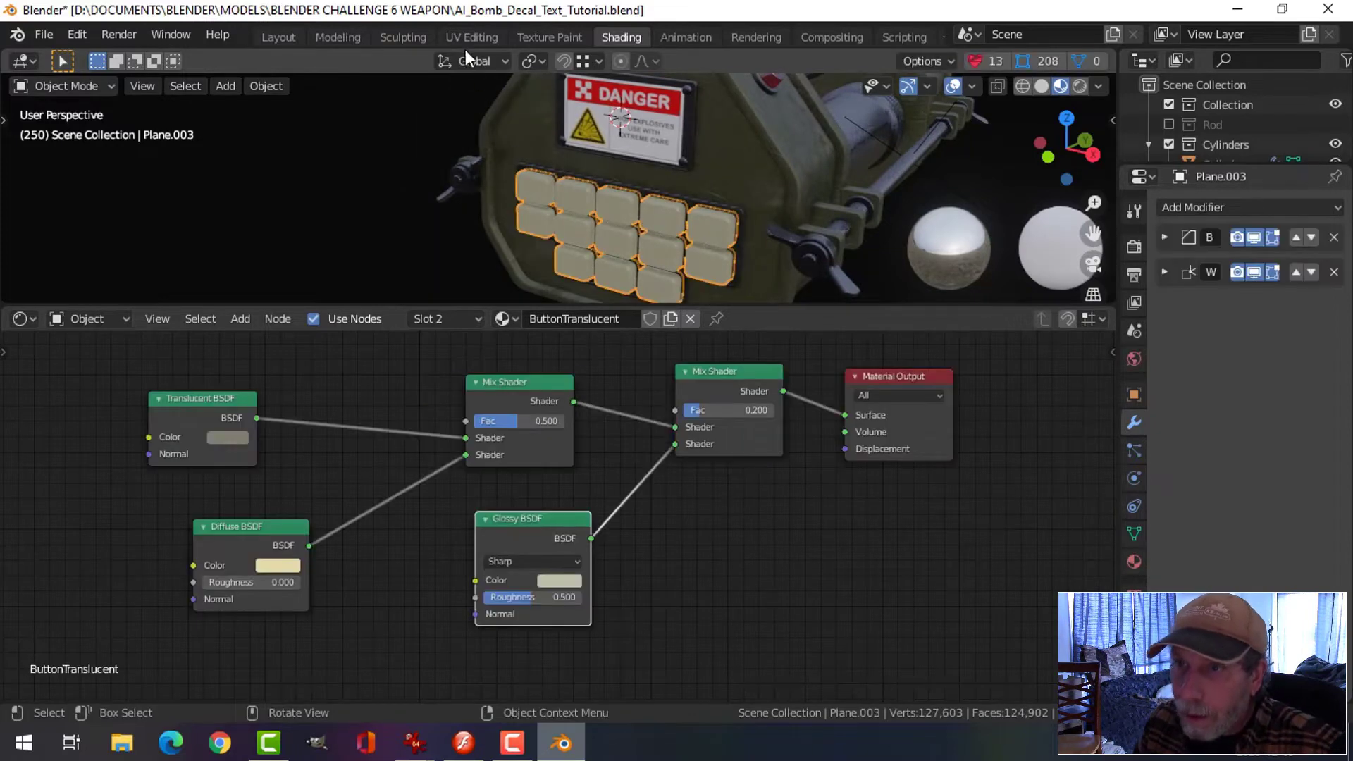
{"action": "left_click", "coordinate": [275, 37]}
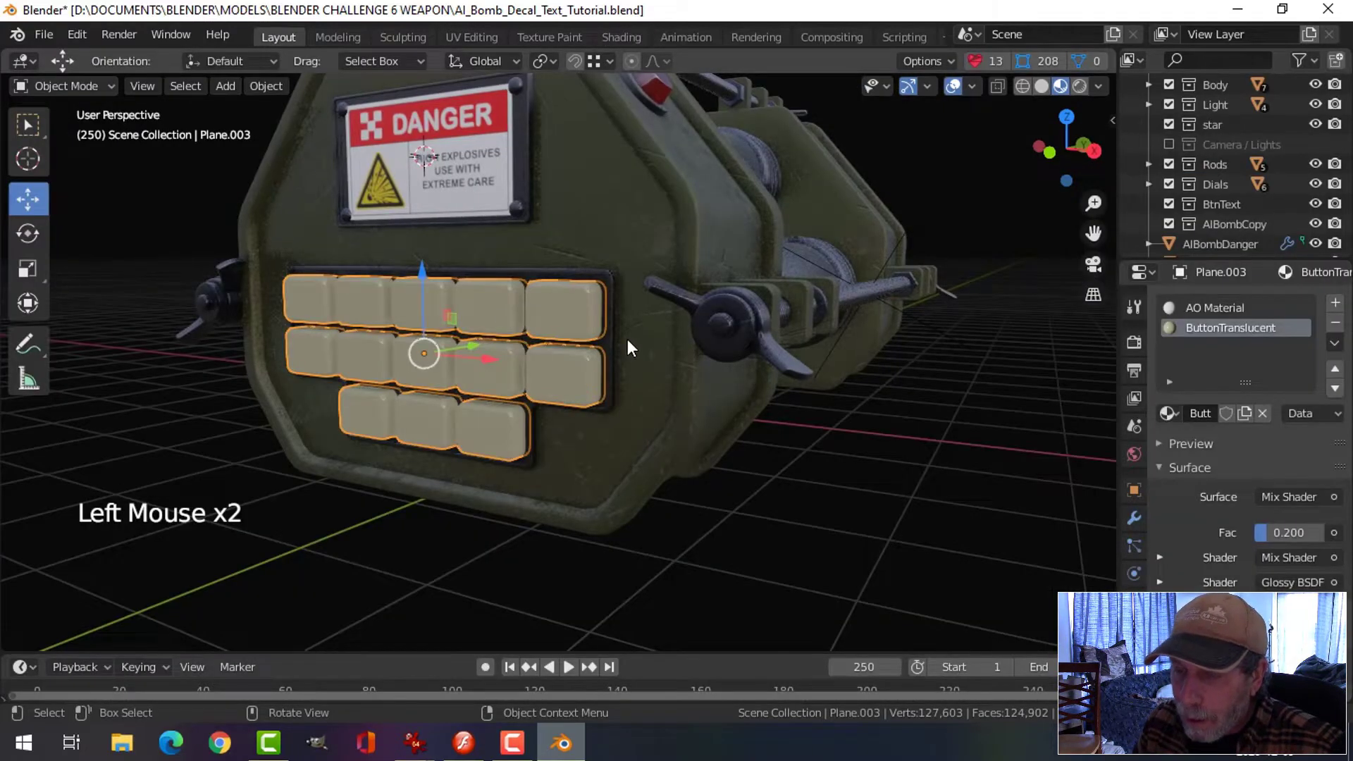
Step: Duplicate the keypad buttons and move the copy along Y out in front of the bomb's front face
{"action": "mouse_move", "coordinate": [575, 329]}
{"action": "middle_mouse_down", "text": "shift"}
{"action": "mouse_move", "coordinate": [560, 332]}
{"action": "mouse_move", "coordinate": [598, 315]}
{"action": "mouse_move", "coordinate": [587, 343]}
{"action": "middle_mouse_up", "text": "shift"}
{"action": "key", "text": "shift+d"}
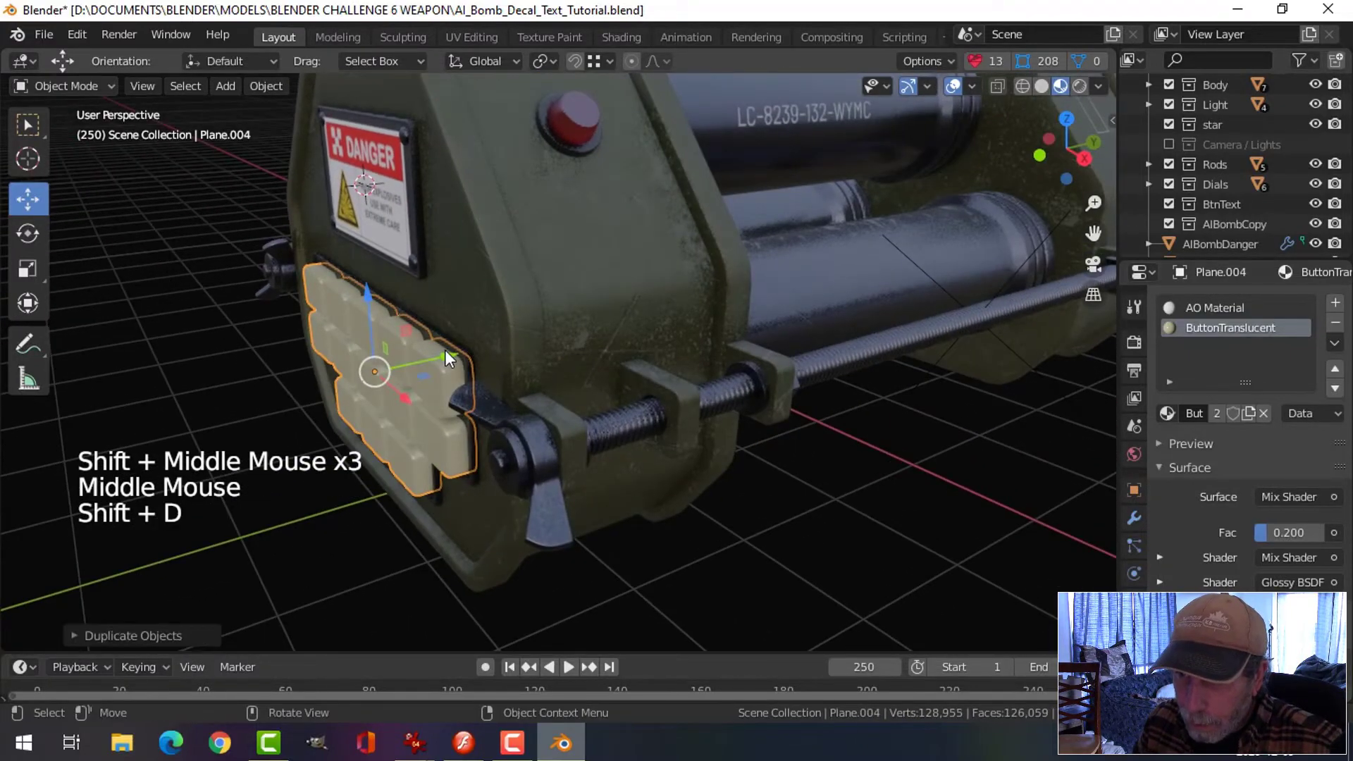
{"action": "left_click_drag", "start_coordinate": [446, 349], "coordinate": [356, 369]}
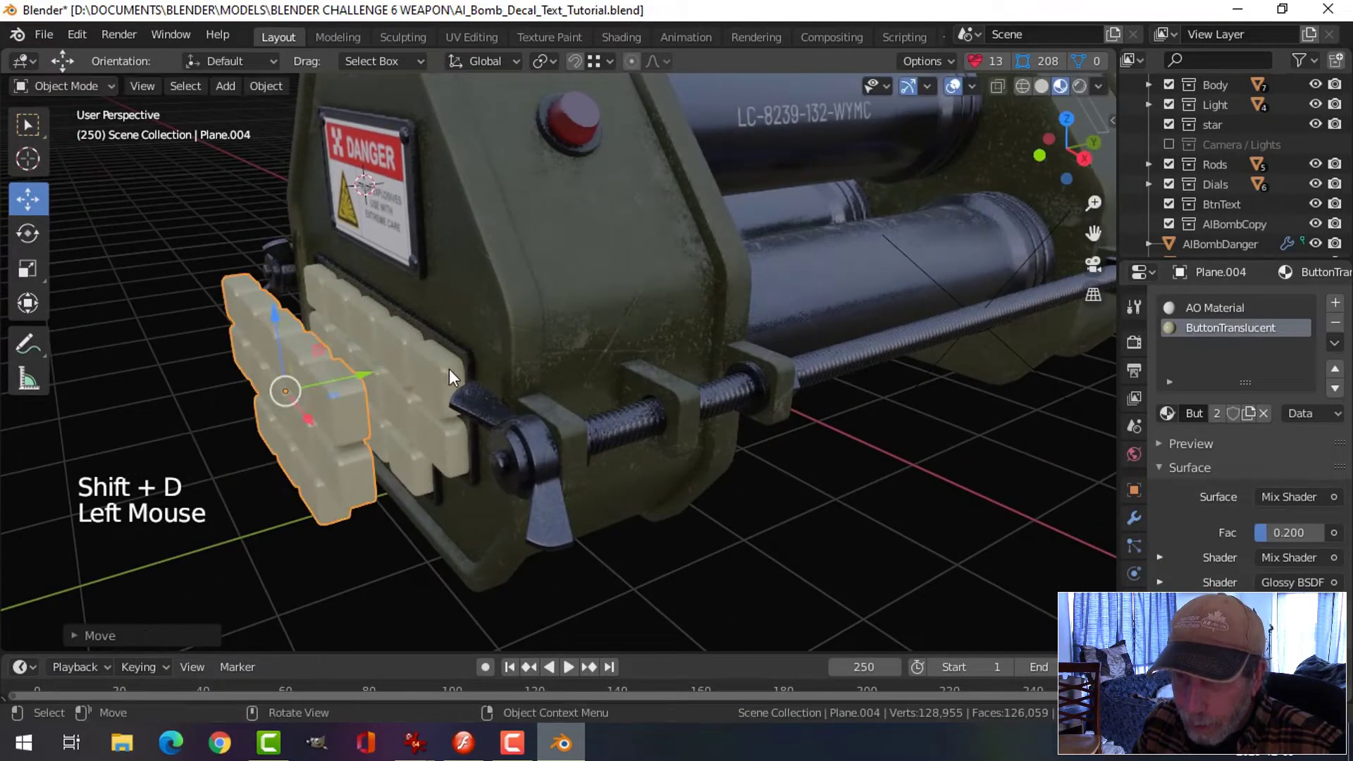
Step: Shrink all geometry of the duplicated keypad in Edit Mode, scaling each button about its individual origin
{"action": "key", "text": "Tab"}
{"action": "key", "text": "a"}
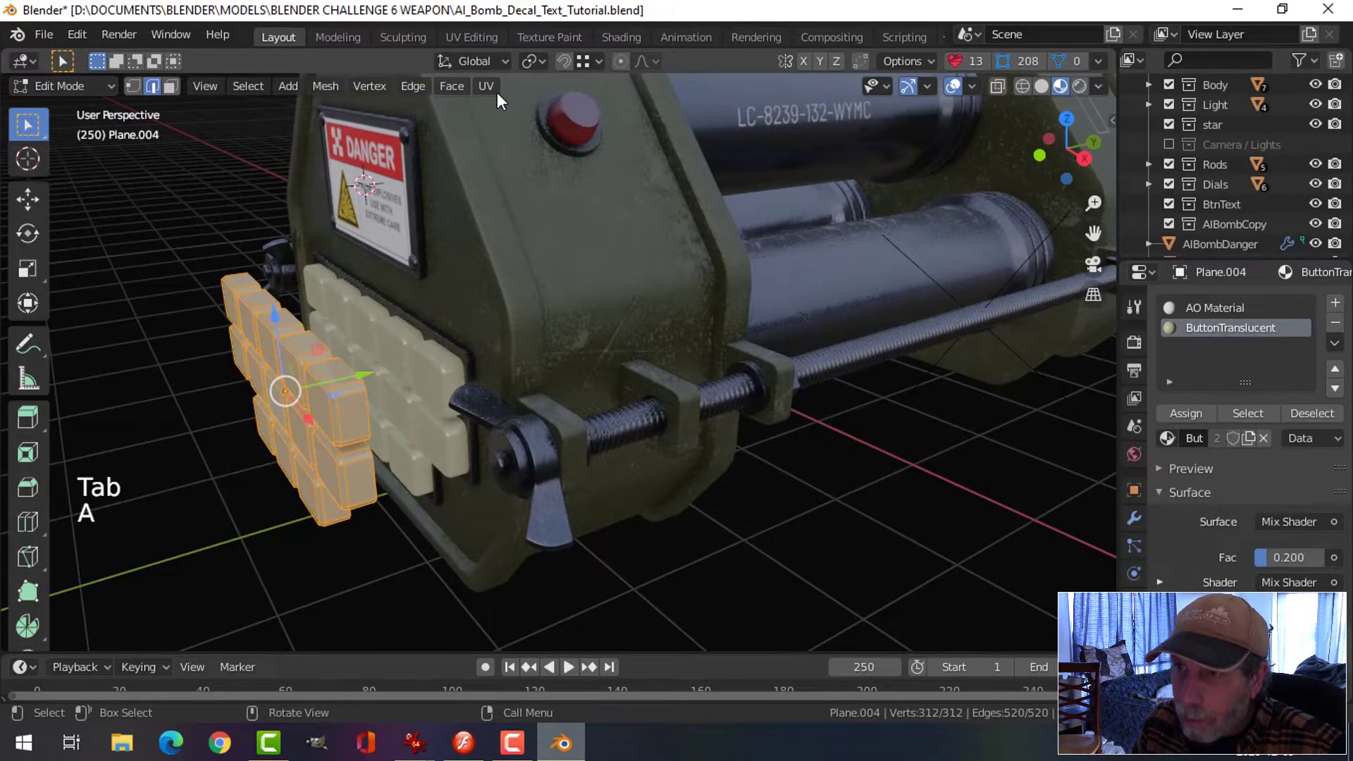
{"action": "left_click", "coordinate": [528, 62]}
{"action": "left_click", "coordinate": [555, 125]}
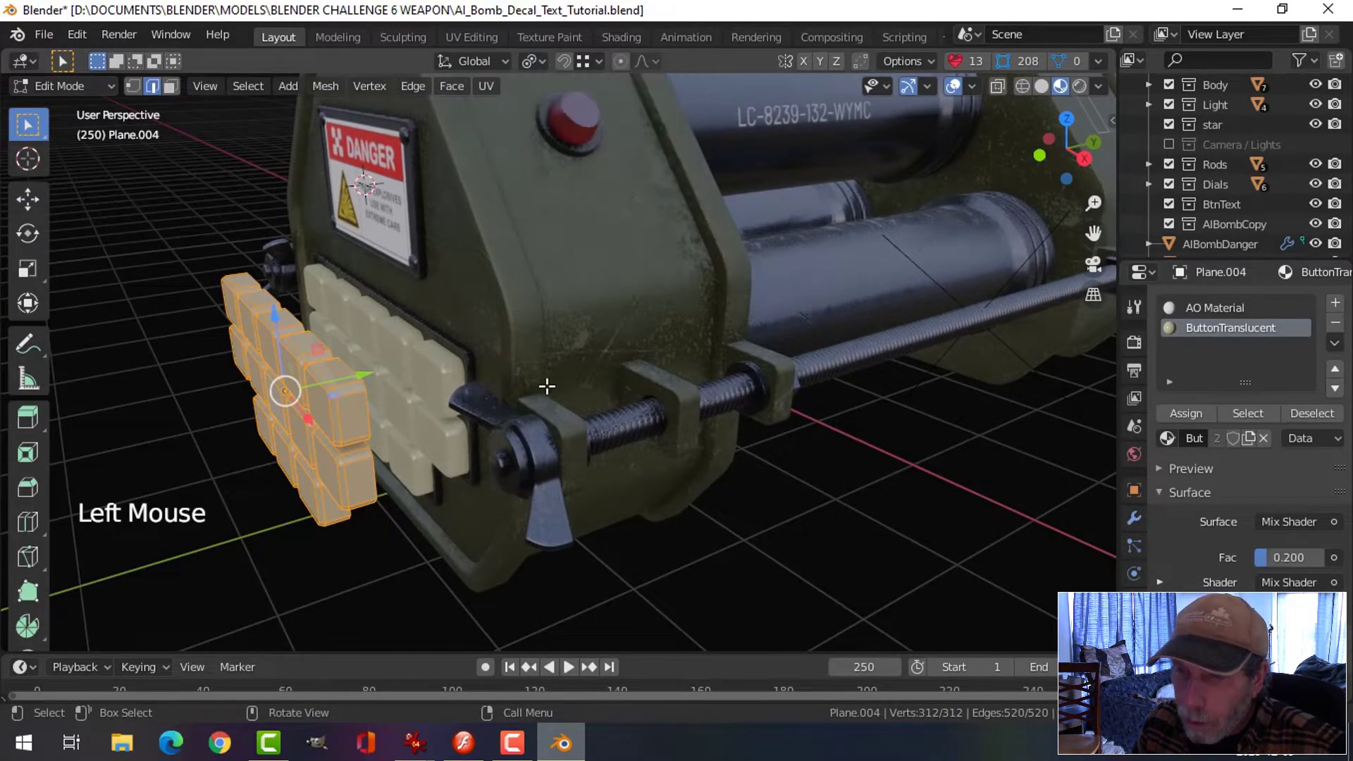
{"action": "middle_click_drag", "start_coordinate": [547, 384], "coordinate": [566, 381]}
{"action": "key", "text": "s"}
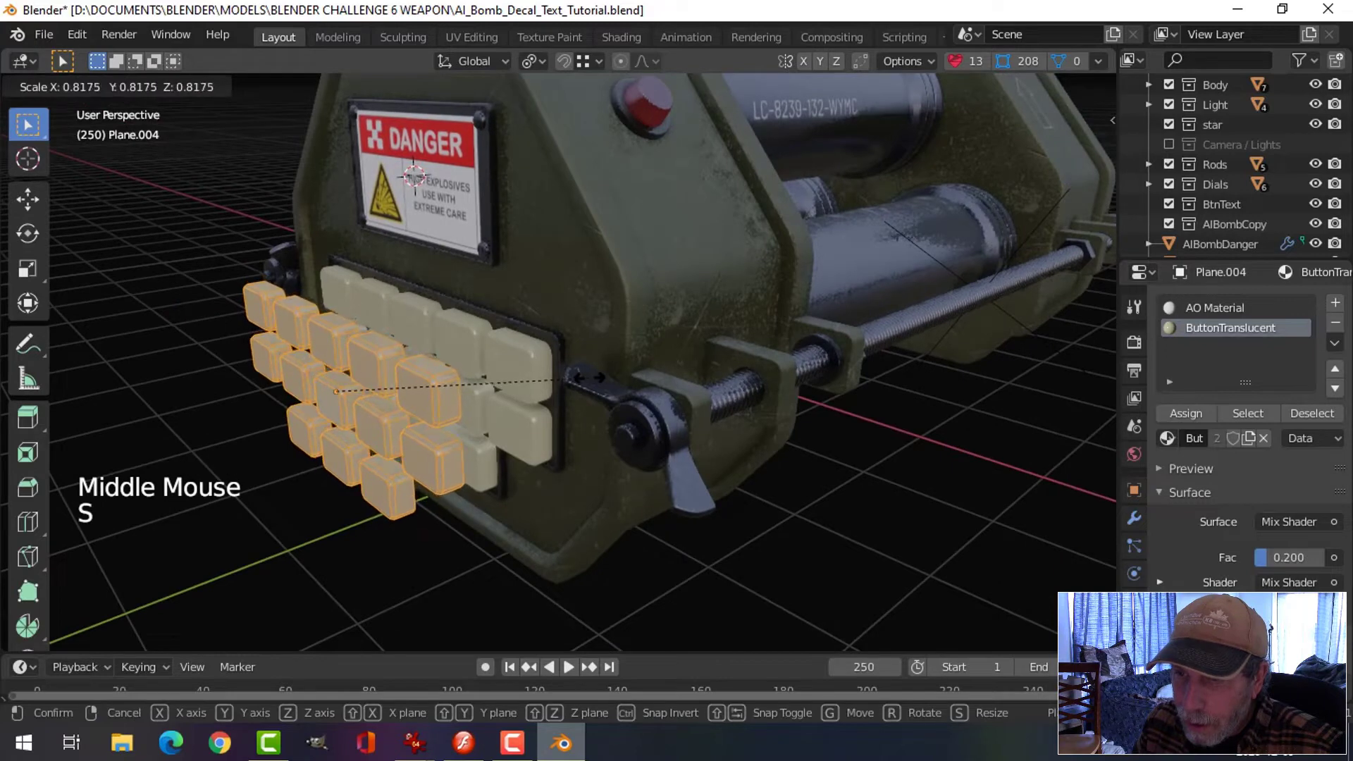
{"action": "left_click", "coordinate": [511, 381]}
{"action": "middle_click_drag", "start_coordinate": [511, 380], "coordinate": [432, 383]}
{"action": "key", "text": "s"}
{"action": "left_click", "coordinate": [422, 383]}
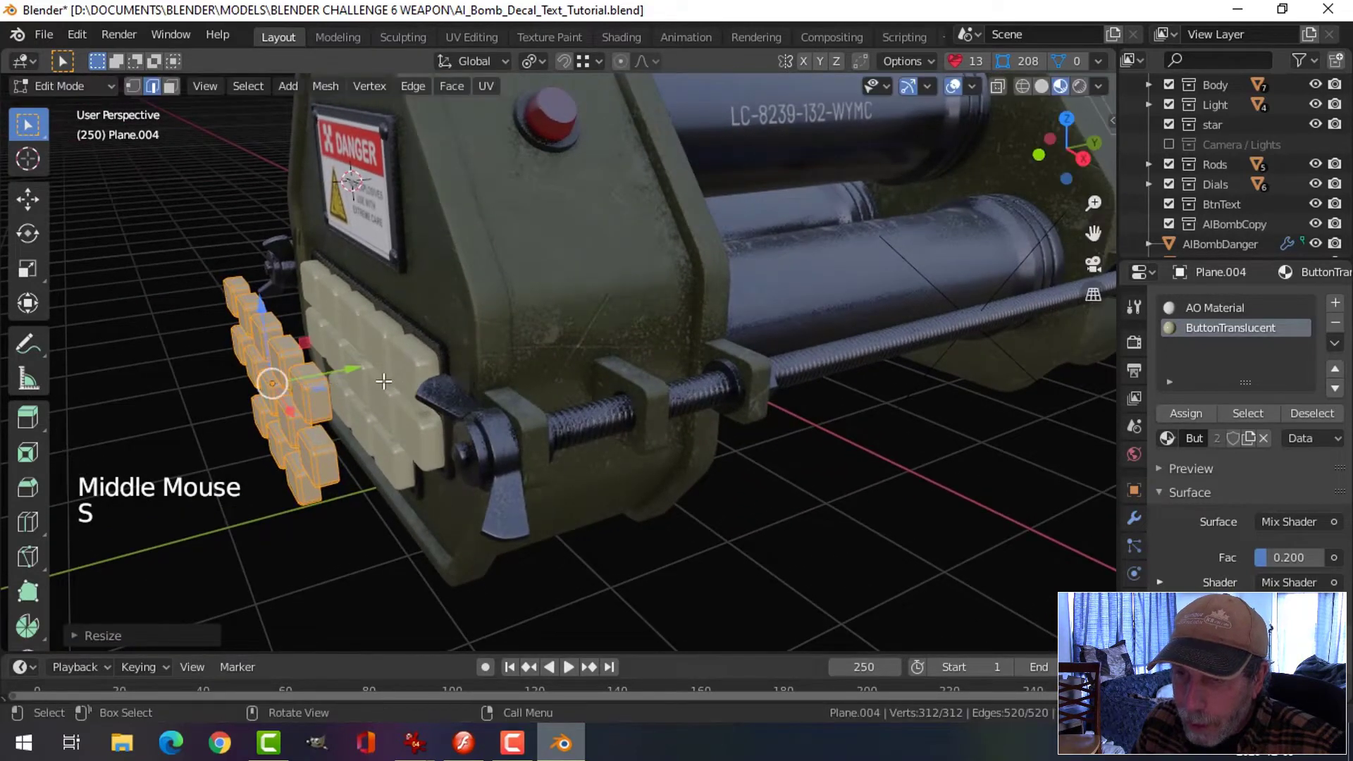
Step: Move the shrunken buttons further out along Y, and delete the duplicate keypad object in Object Mode
{"action": "left_click_drag", "start_coordinate": [345, 374], "coordinate": [310, 374]}
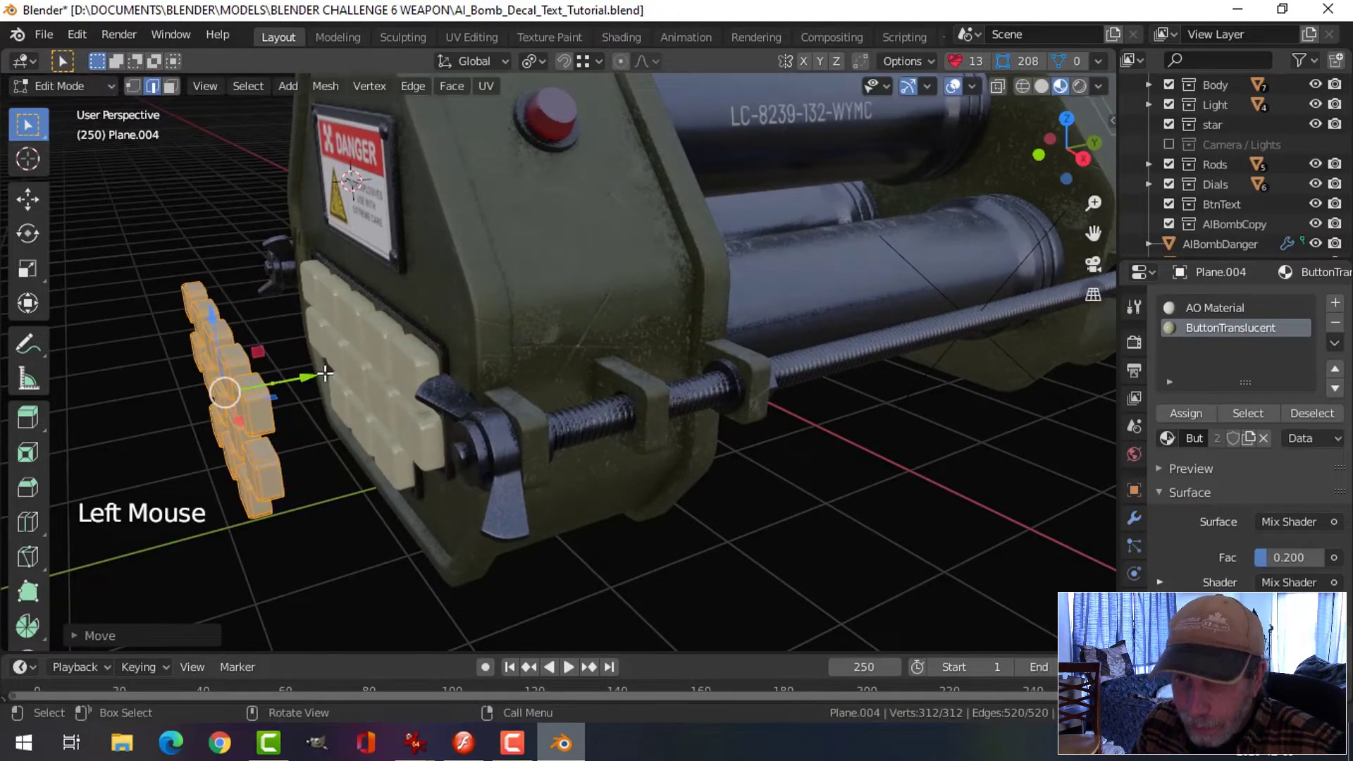
{"action": "key", "text": "Tab"}
{"action": "key", "text": "x"}
{"action": "left_click", "coordinate": [323, 374]}
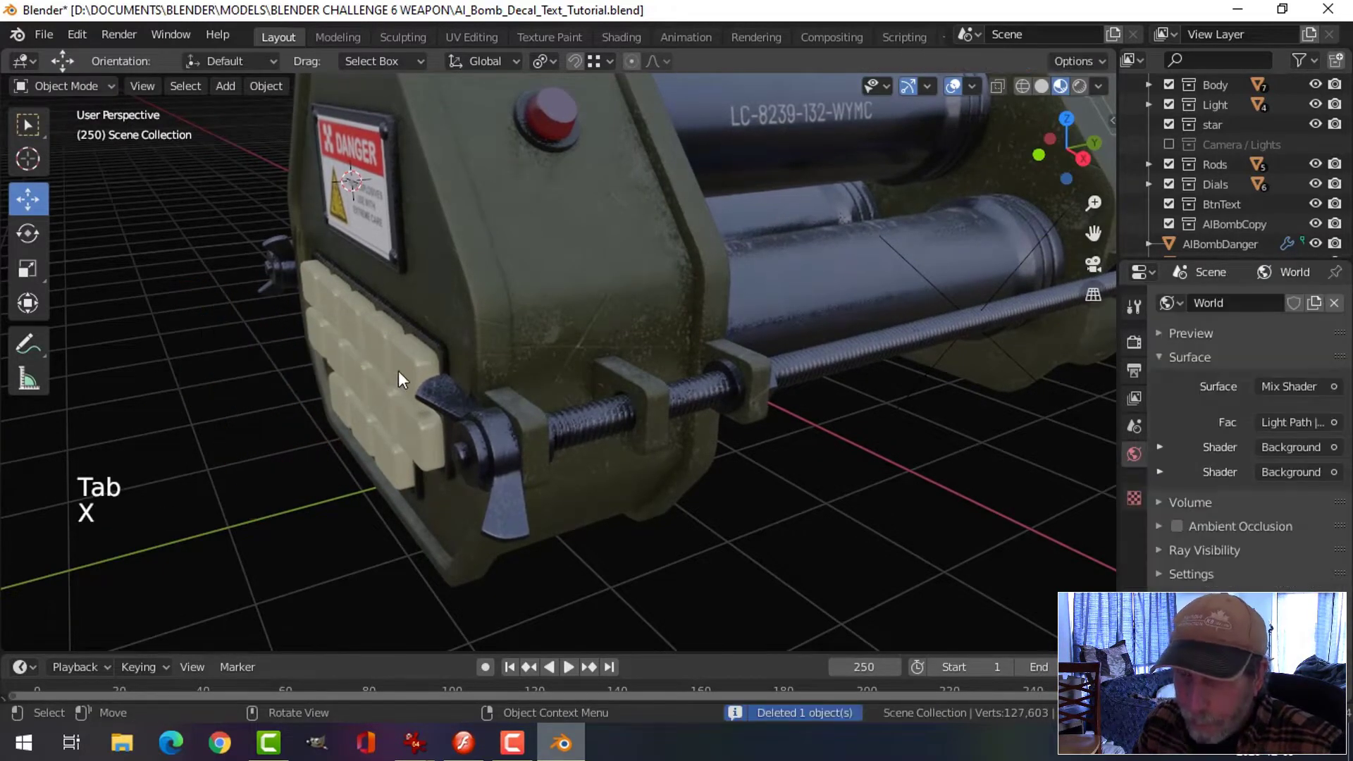
Step: Test-render a region around the keypad's left part in camera view, and clear the render region and leave camera view
{"action": "middle_click_drag", "start_coordinate": [437, 362], "coordinate": [494, 374]}
{"action": "scroll", "coordinate": [491, 365], "scroll_direction": "down", "scroll_amount": 4}
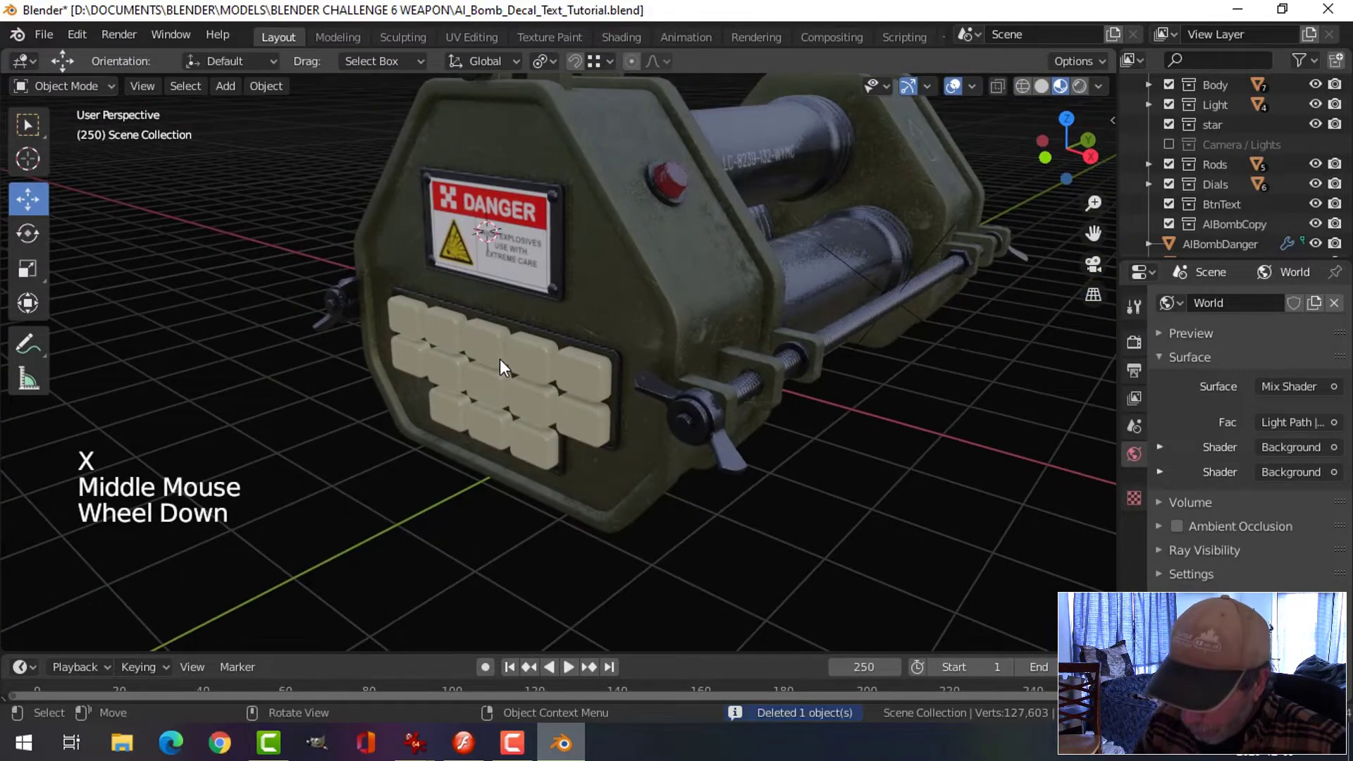
{"action": "key", "text": "KP_0"}
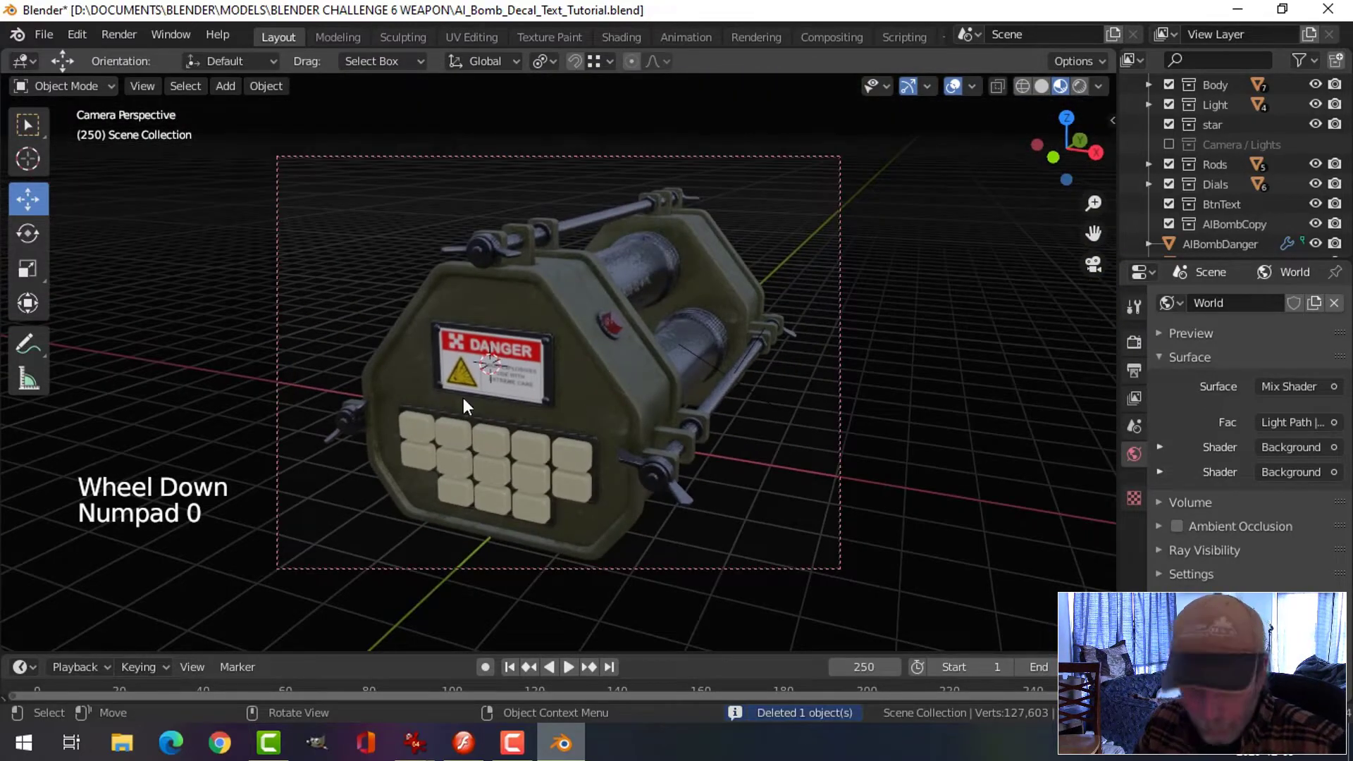
{"action": "key", "text": "ctrl+b"}
{"action": "left_click_drag", "start_coordinate": [368, 360], "coordinate": [493, 527]}
{"action": "key", "text": "F12"}
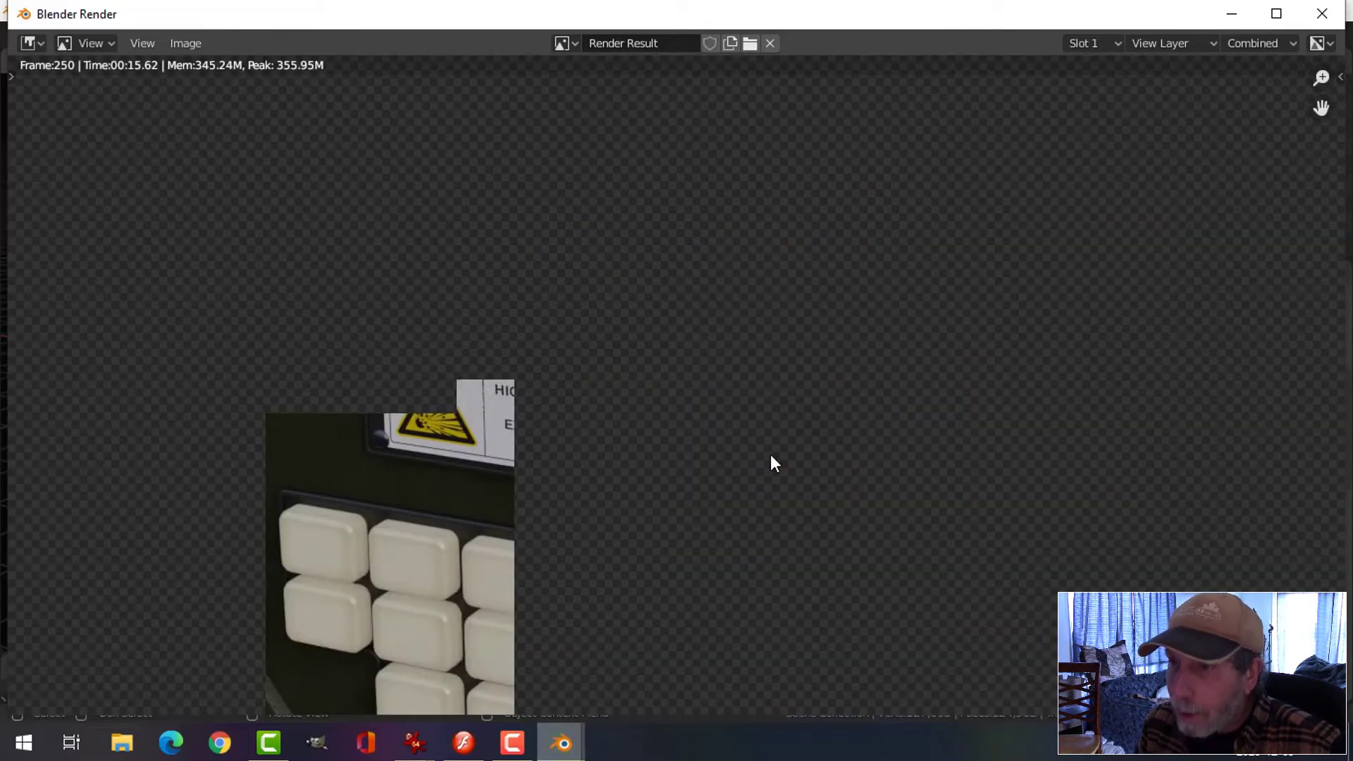
{"action": "key", "text": "Escape"}
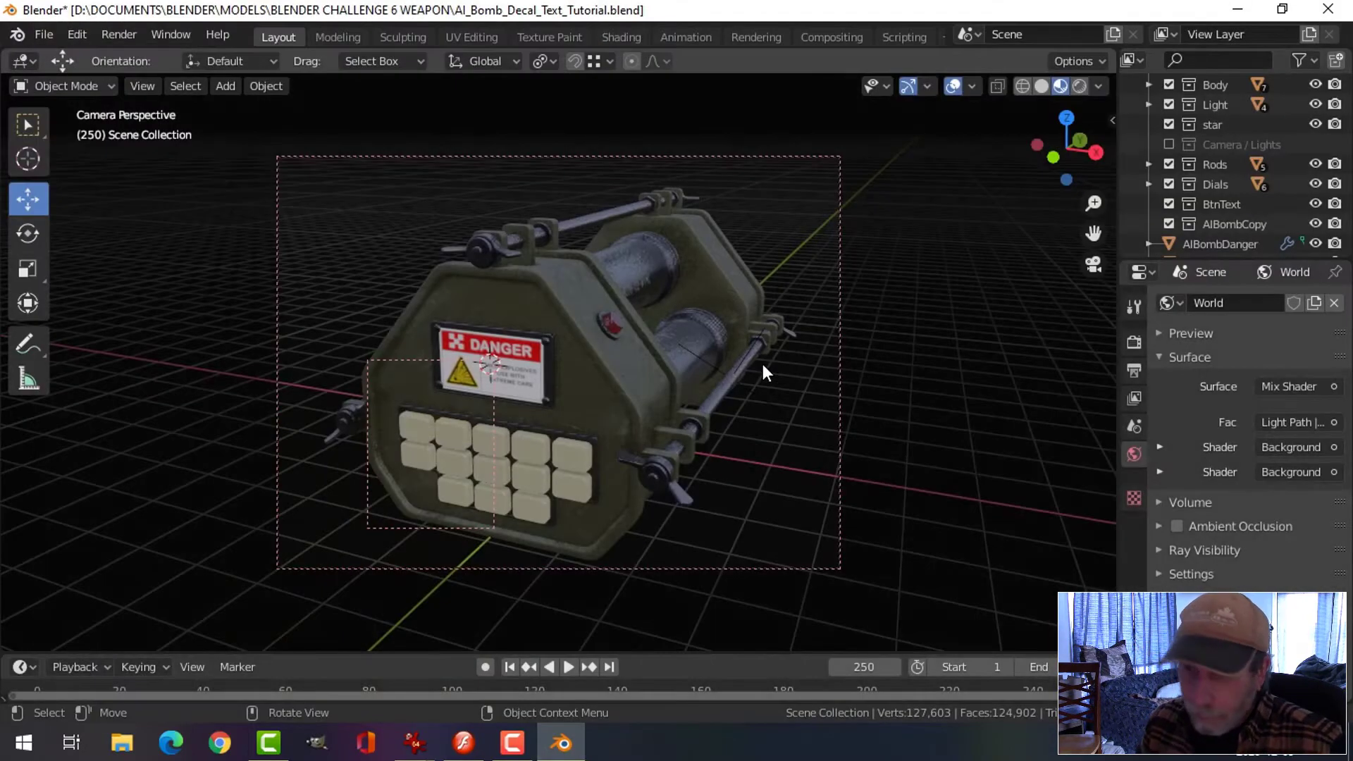
{"action": "key", "text": "ctrl+alt+b"}
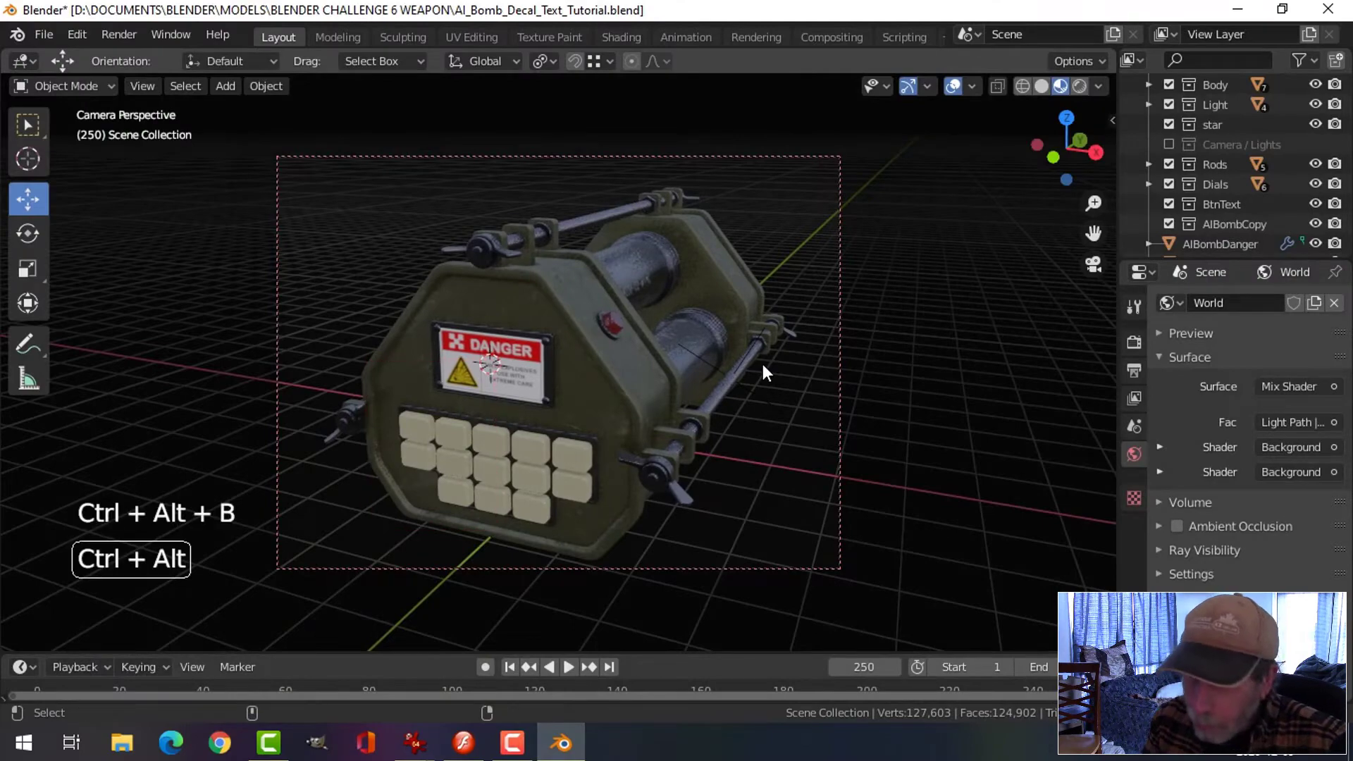
{"action": "key", "text": "KP_0"}
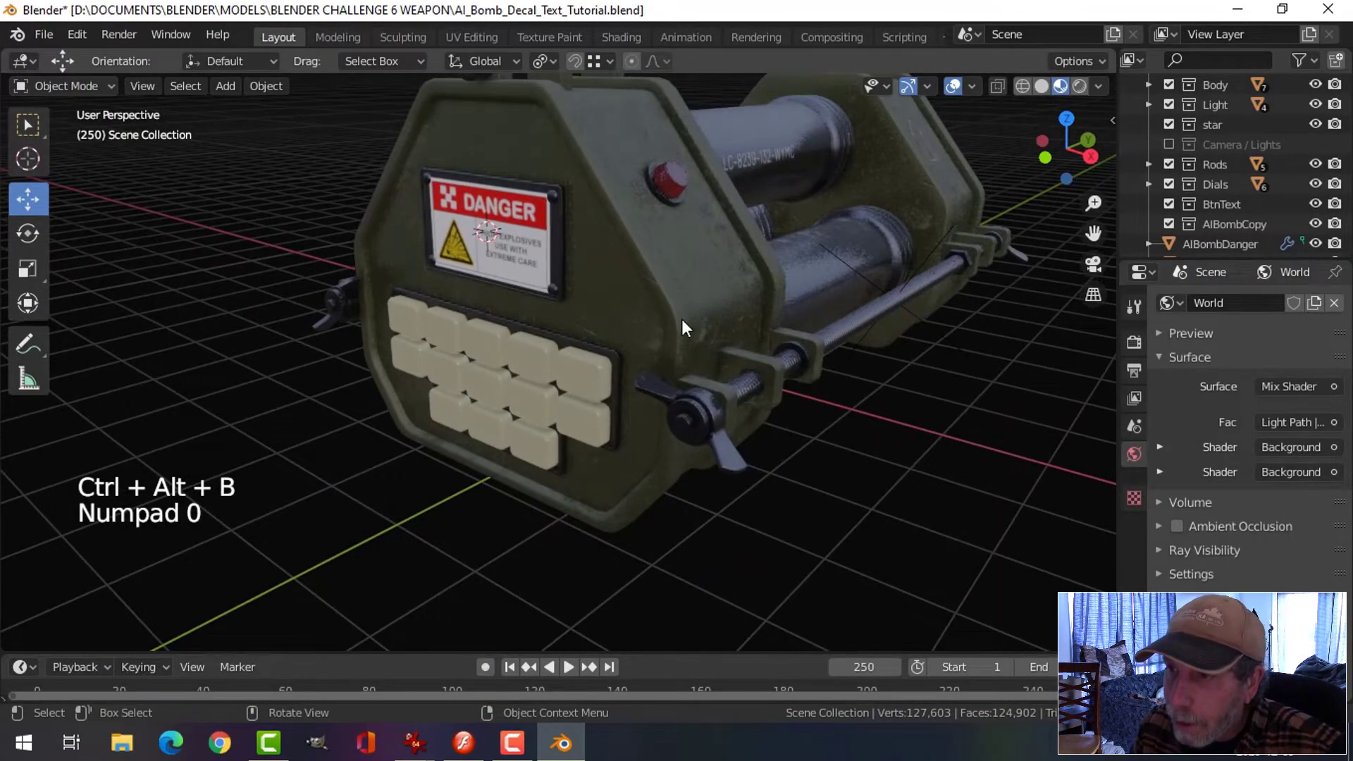
Step: Hide the red warning light's cover to examine the Emission material on the disc beneath it, and unhide and deselect everything
{"action": "middle_click_drag", "start_coordinate": [682, 319], "coordinate": [645, 327]}
{"action": "middle_click_drag", "start_coordinate": [560, 300], "coordinate": [636, 255]}
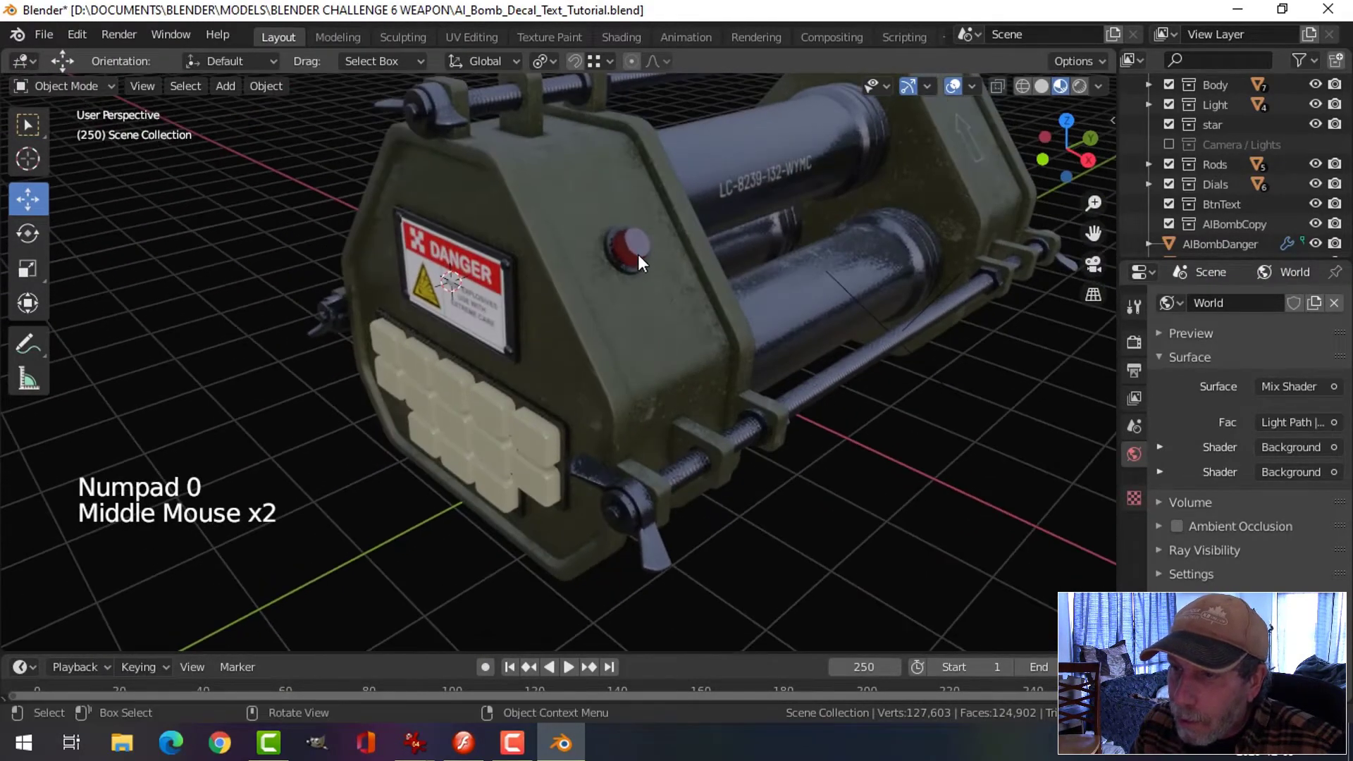
{"action": "left_click", "coordinate": [636, 252]}
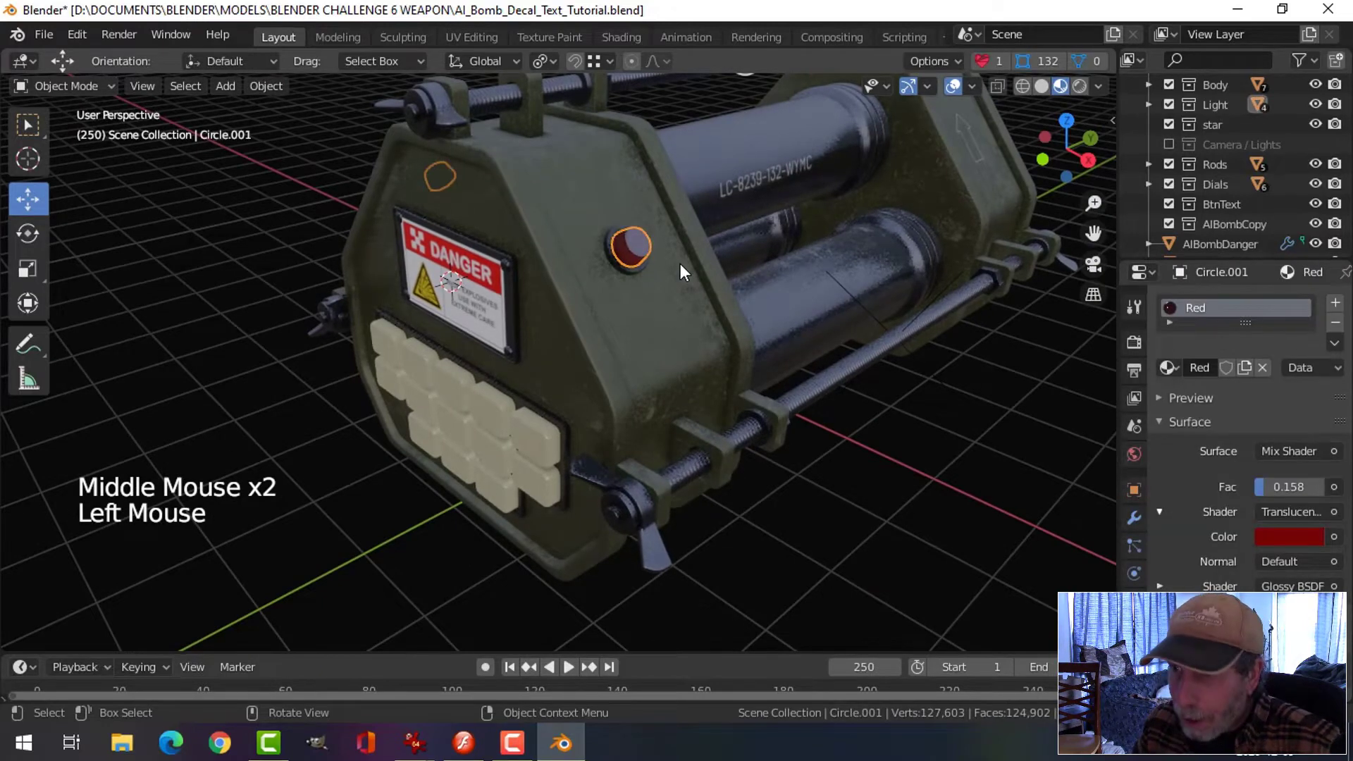
{"action": "key", "text": "h"}
{"action": "scroll", "coordinate": [651, 264], "scroll_direction": "up", "scroll_amount": 2}
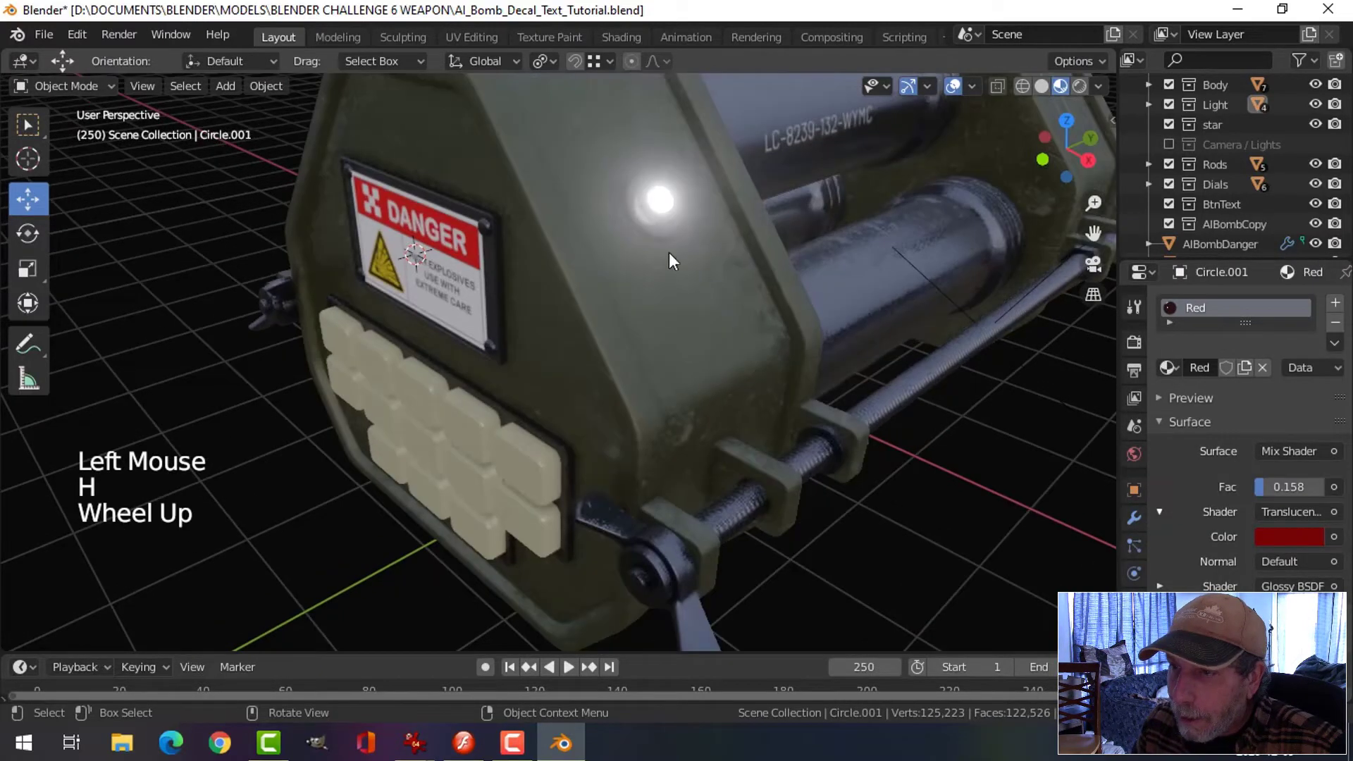
{"action": "left_click", "coordinate": [666, 201]}
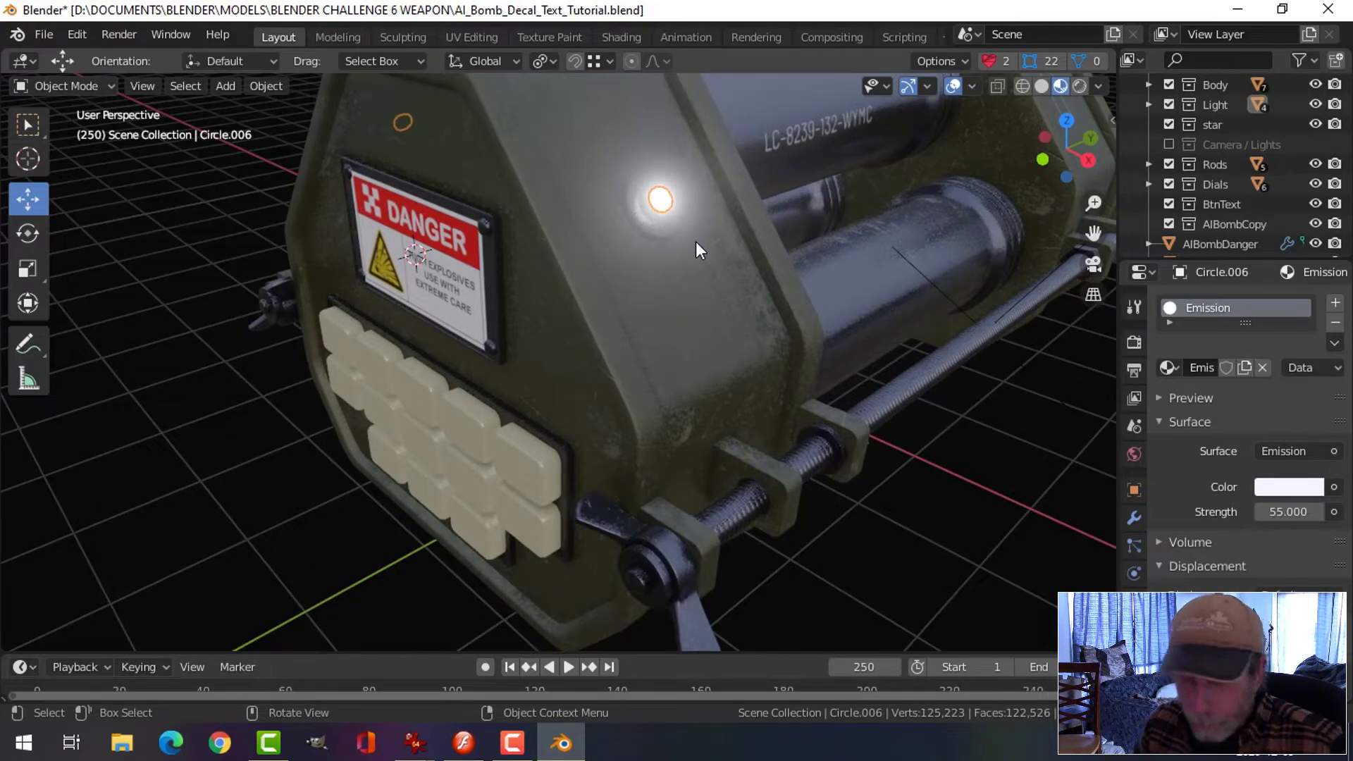
{"action": "key", "text": "alt+a"}
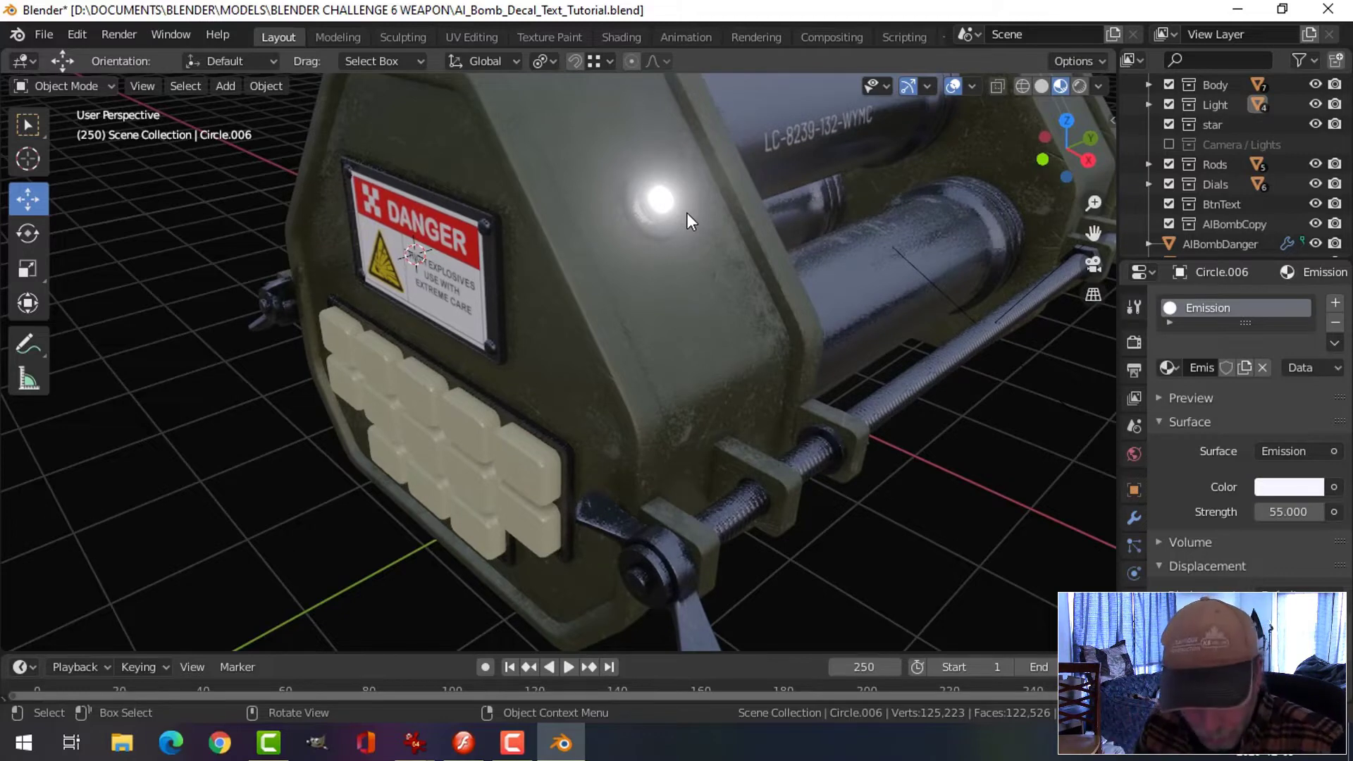
{"action": "key", "text": "alt+h"}
{"action": "key", "text": "alt+a"}
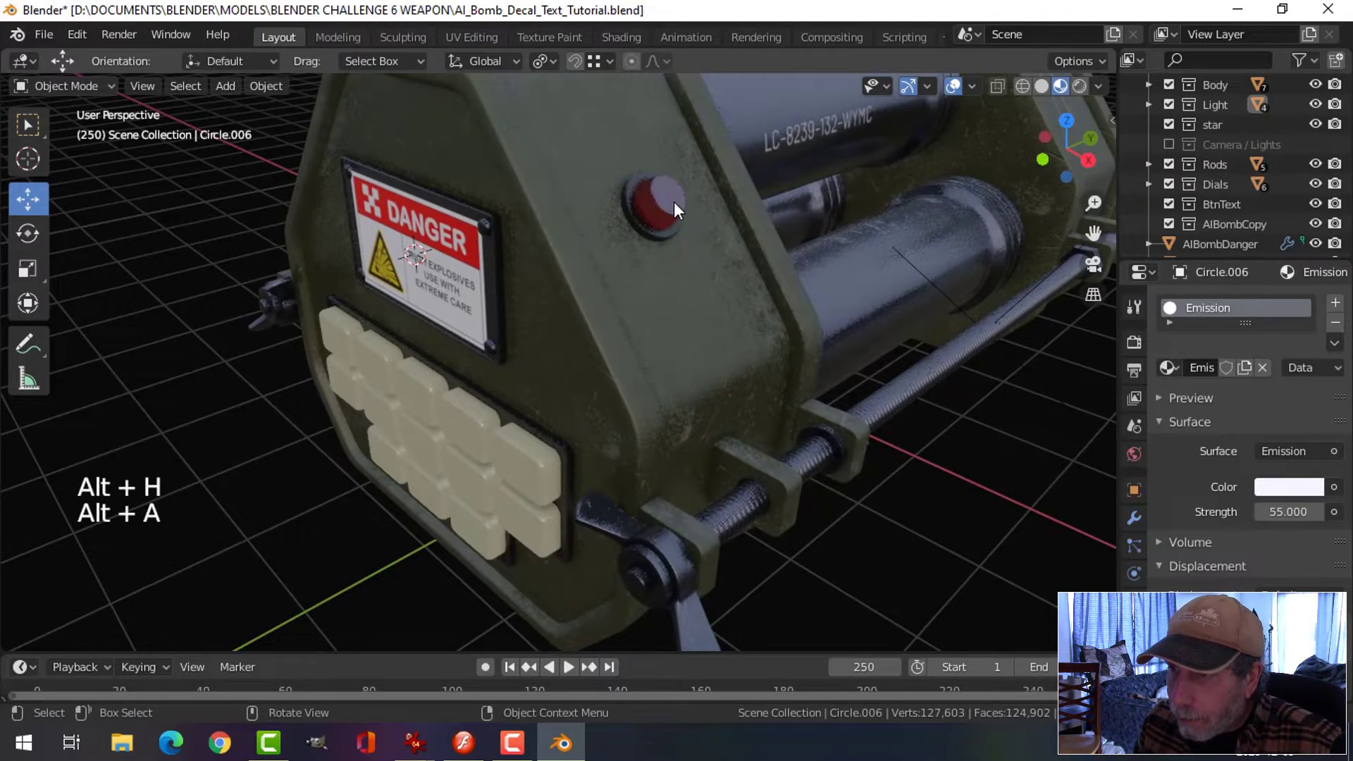
Step: Examine the red warning light cover's material nodes in the Shading workspace, deselect everything, and return to the Layout workspace
{"action": "left_click", "coordinate": [669, 203]}
{"action": "left_click", "coordinate": [624, 35]}
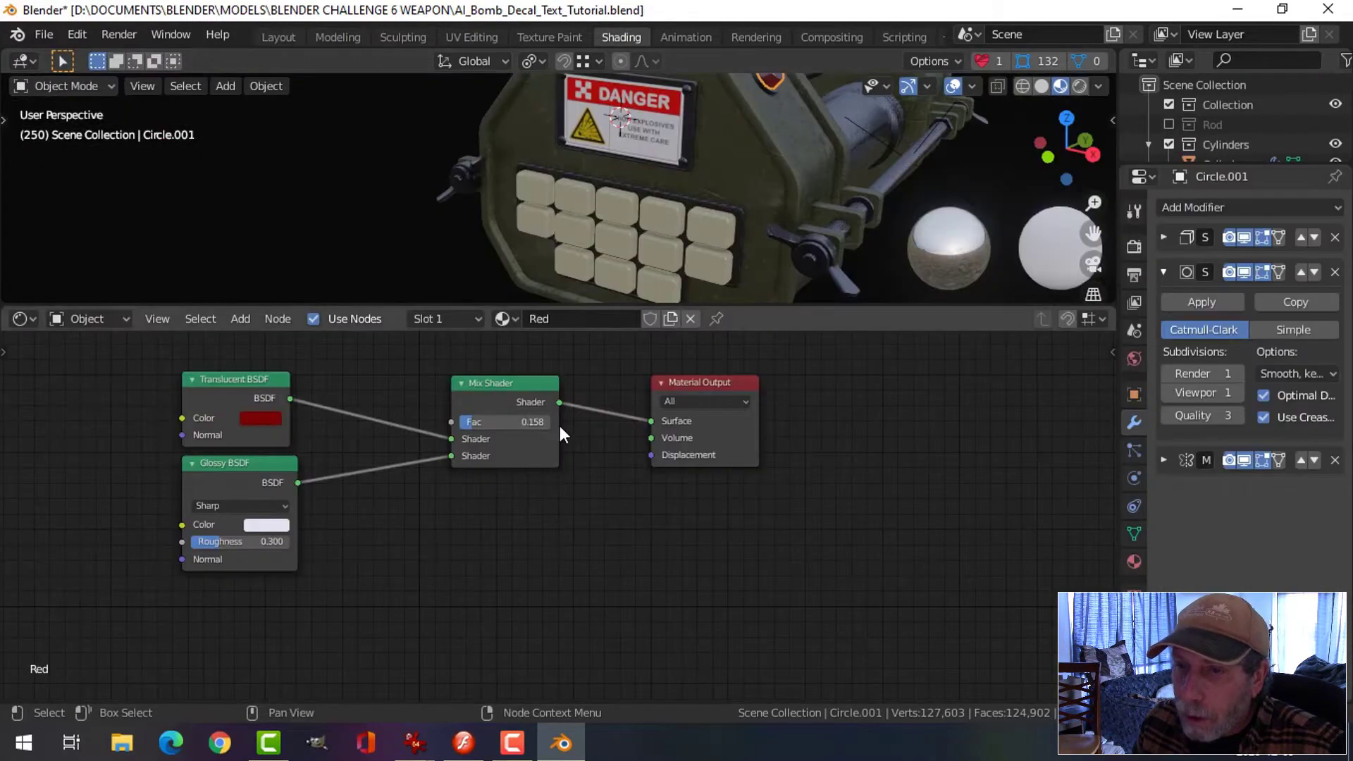
{"action": "middle_click_drag", "start_coordinate": [383, 529], "coordinate": [423, 525]}
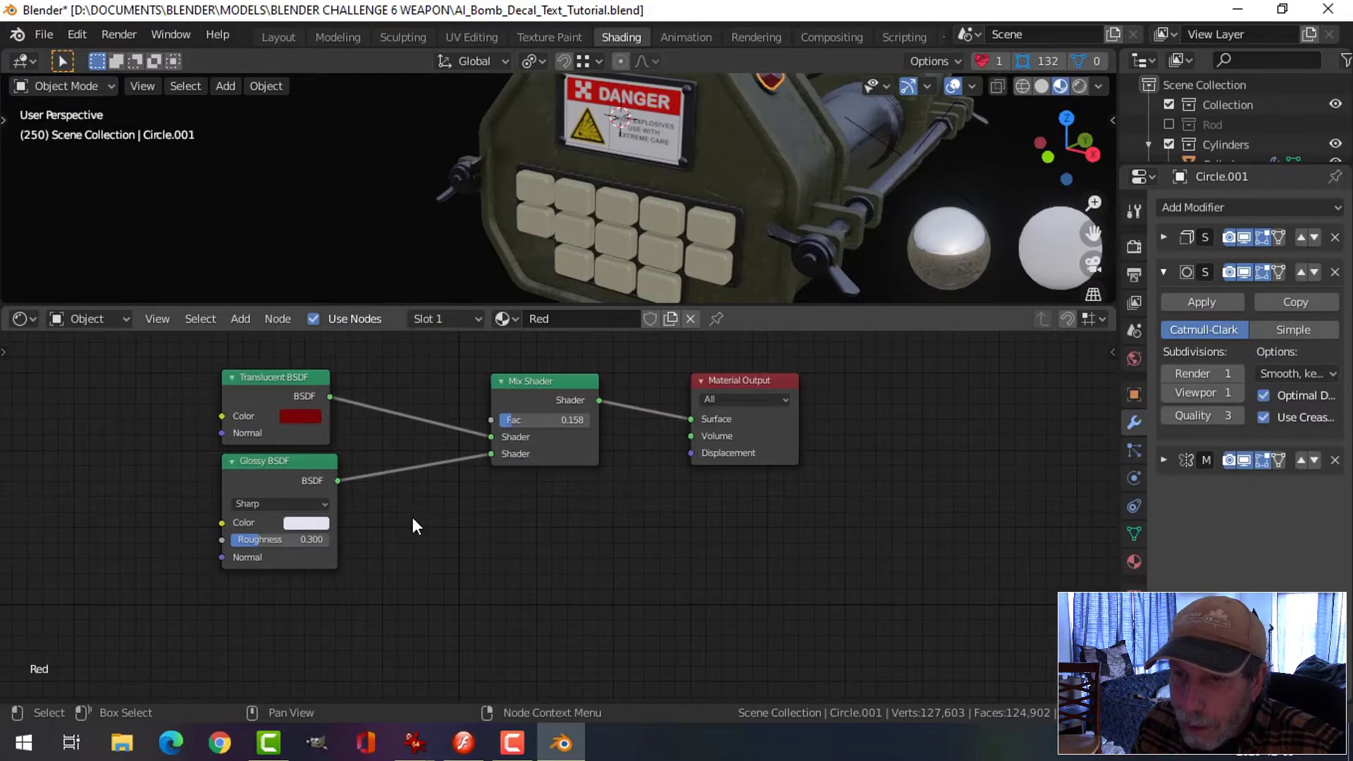
{"action": "scroll", "coordinate": [412, 517], "scroll_direction": "up", "scroll_amount": 1}
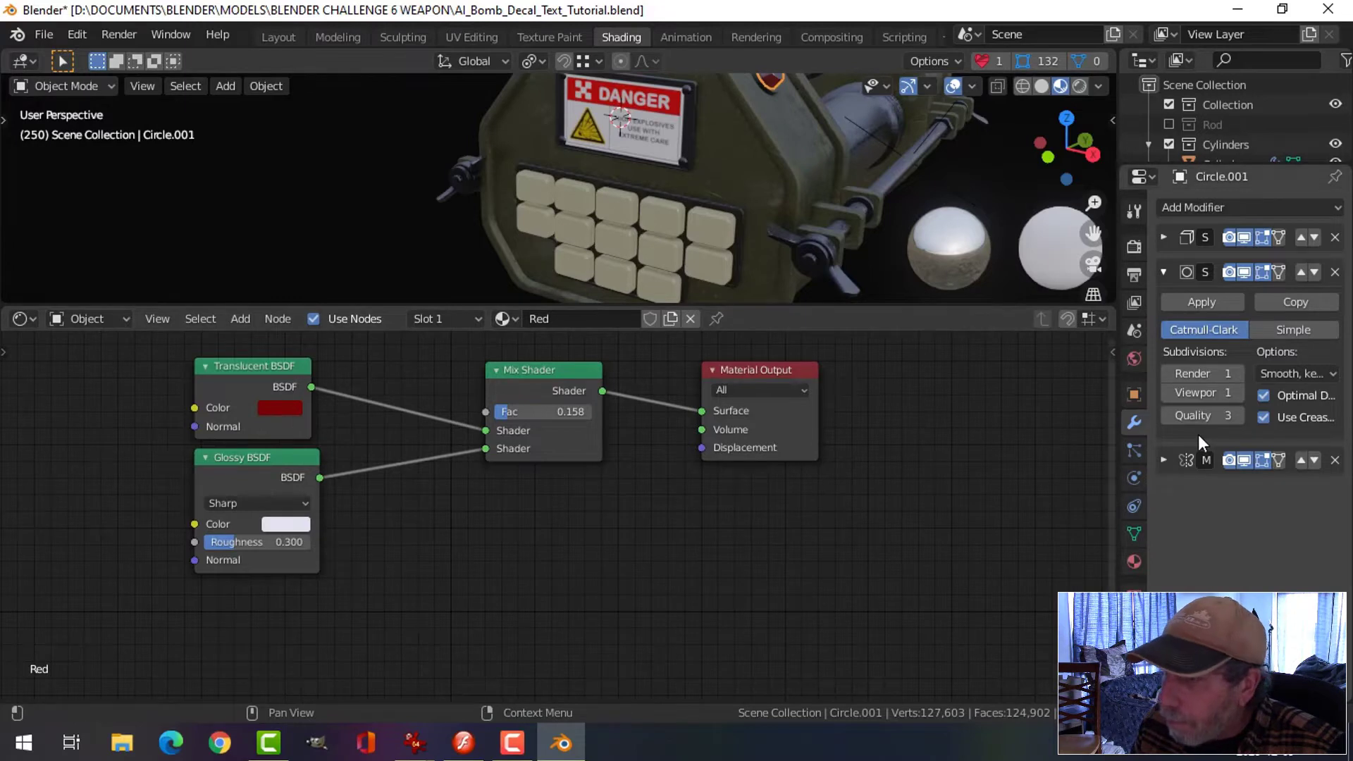
{"action": "left_click", "coordinate": [1140, 567]}
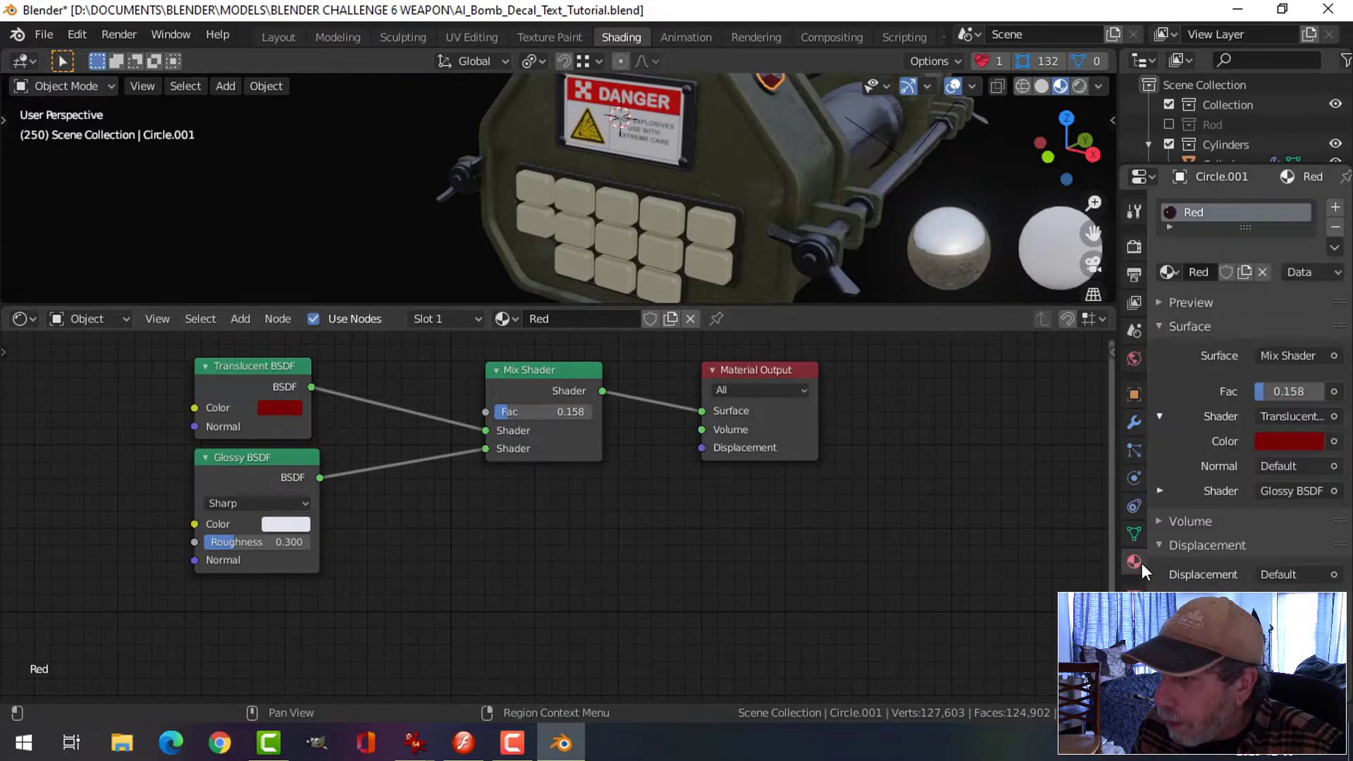
{"action": "left_click", "coordinate": [1270, 439]}
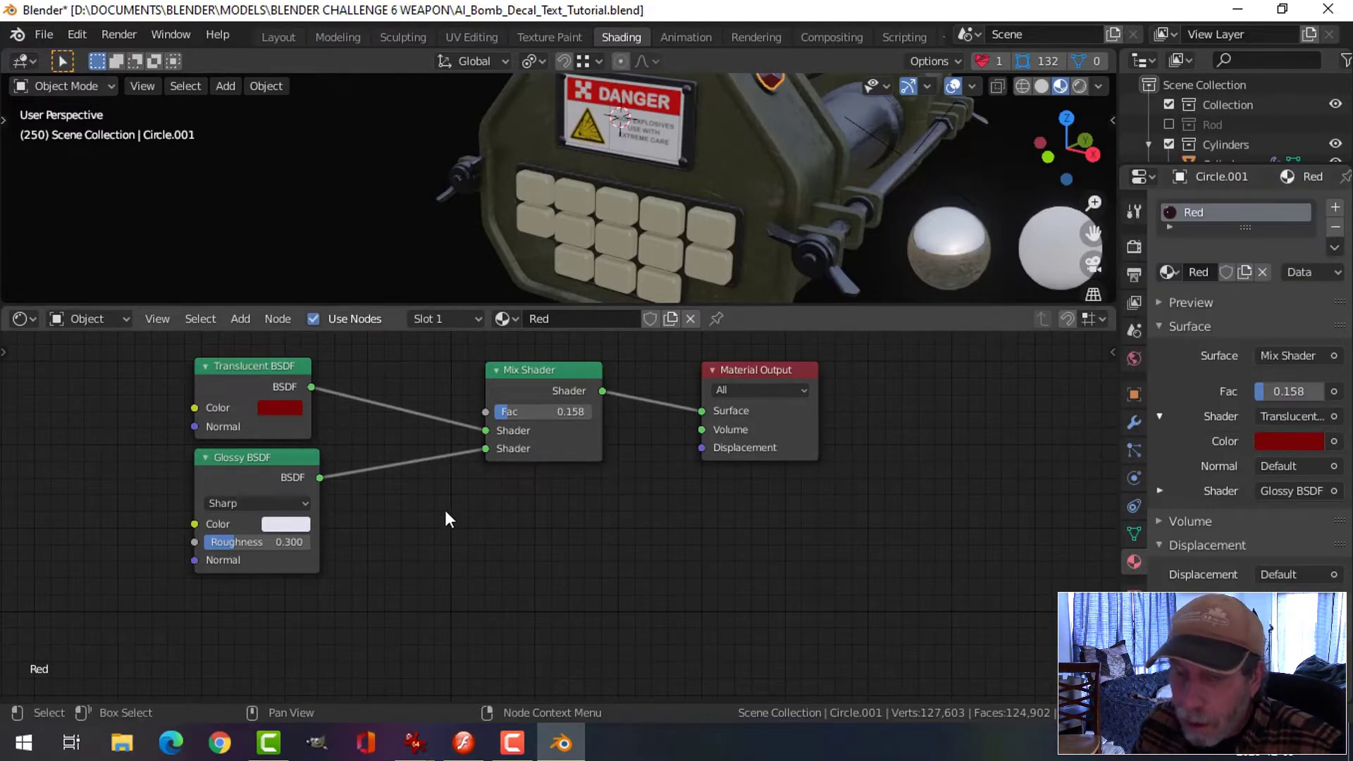
{"action": "scroll", "coordinate": [366, 514], "scroll_direction": "up", "scroll_amount": 1}
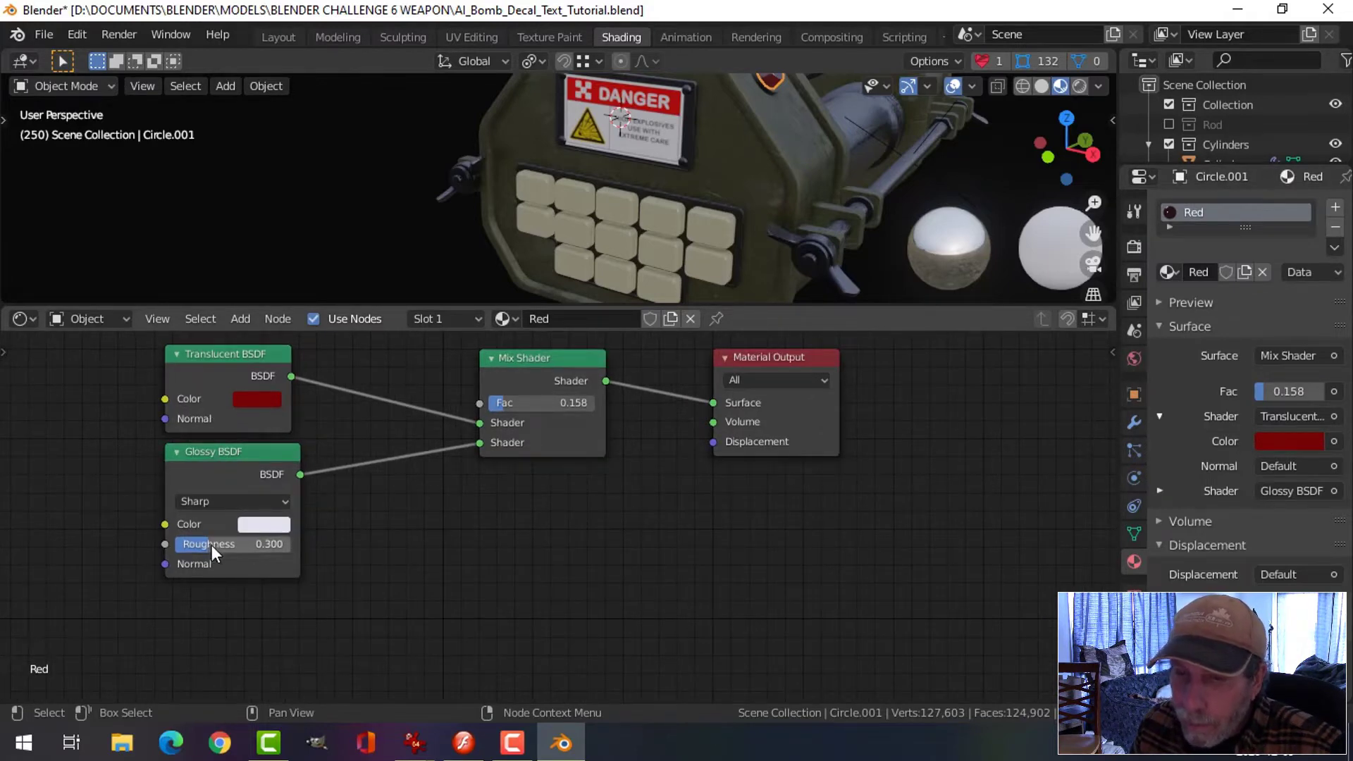
{"action": "middle_click_drag", "start_coordinate": [798, 159], "coordinate": [716, 218], "text": "shift"}
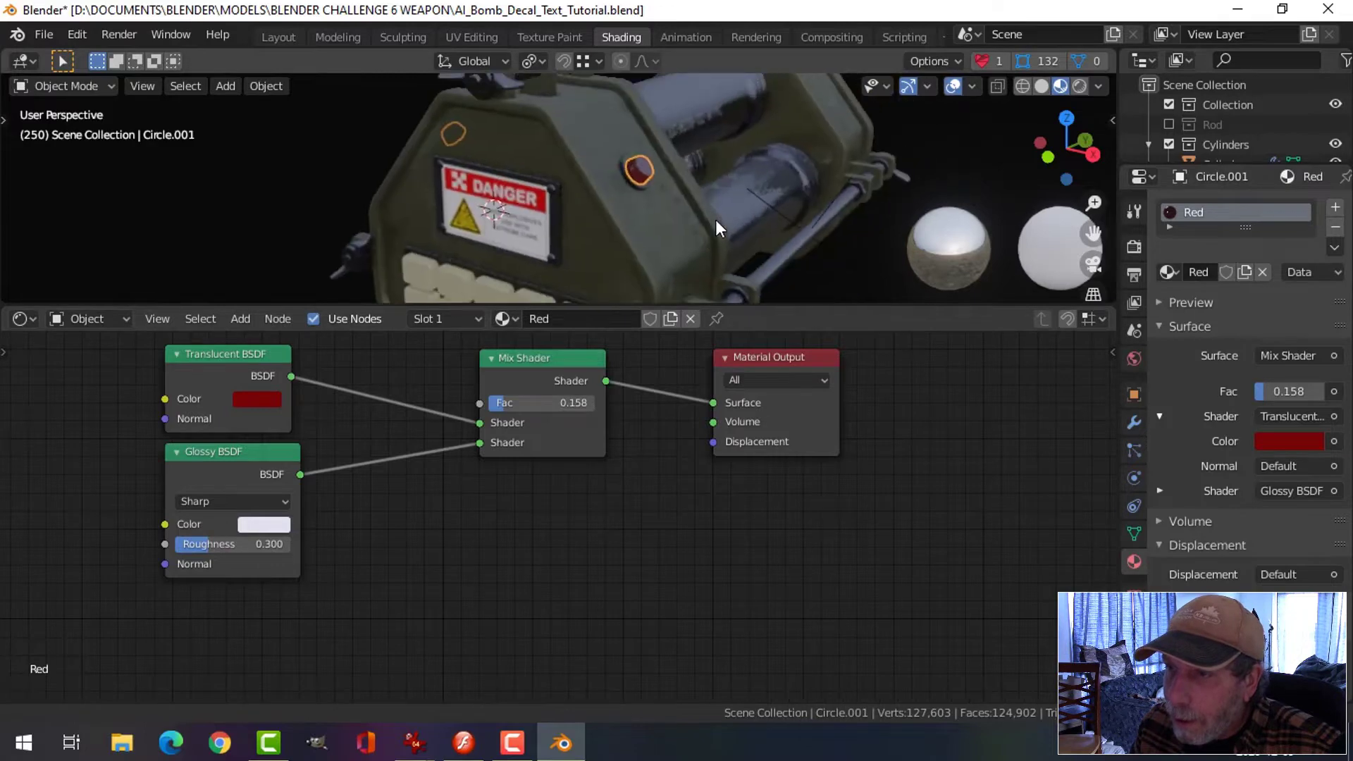
{"action": "scroll", "coordinate": [681, 210], "scroll_direction": "up", "scroll_amount": 3}
{"action": "key", "text": "alt+a"}
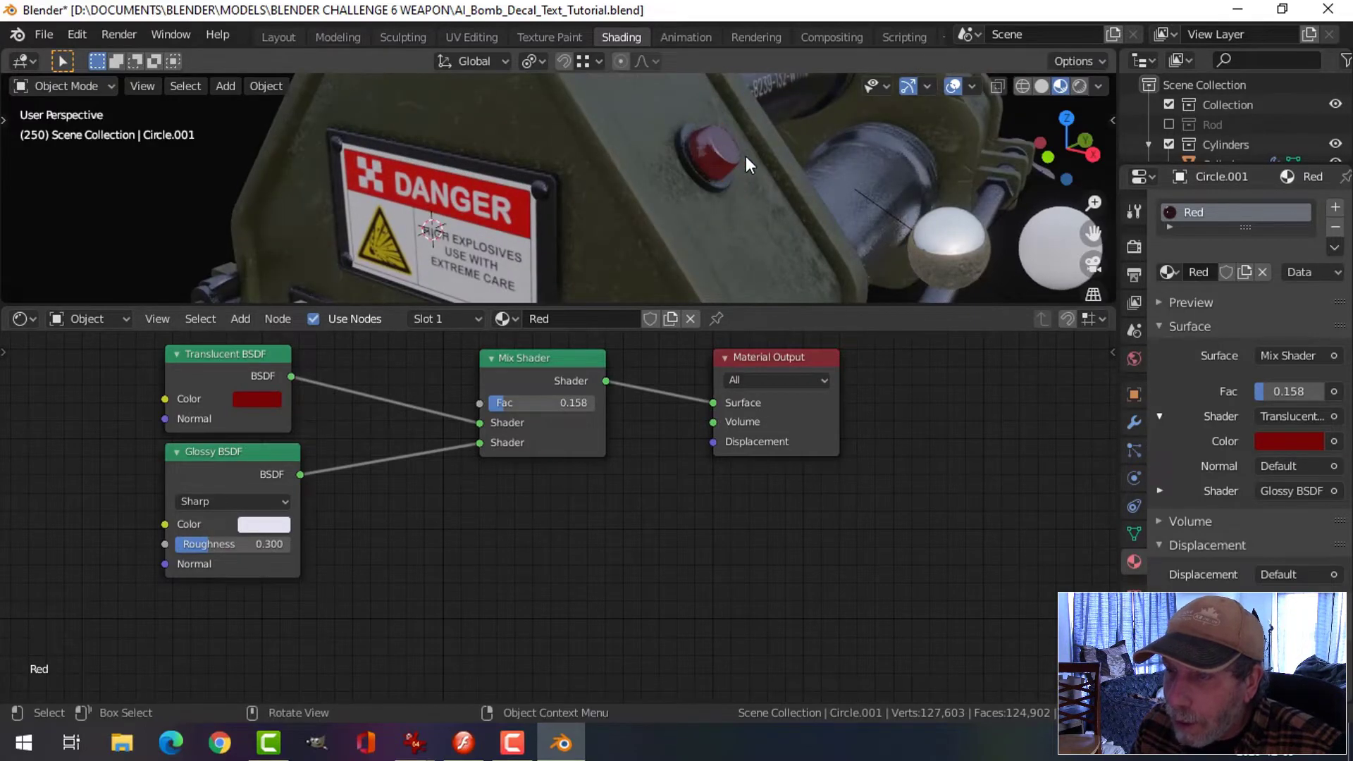
{"action": "left_click", "coordinate": [271, 35]}
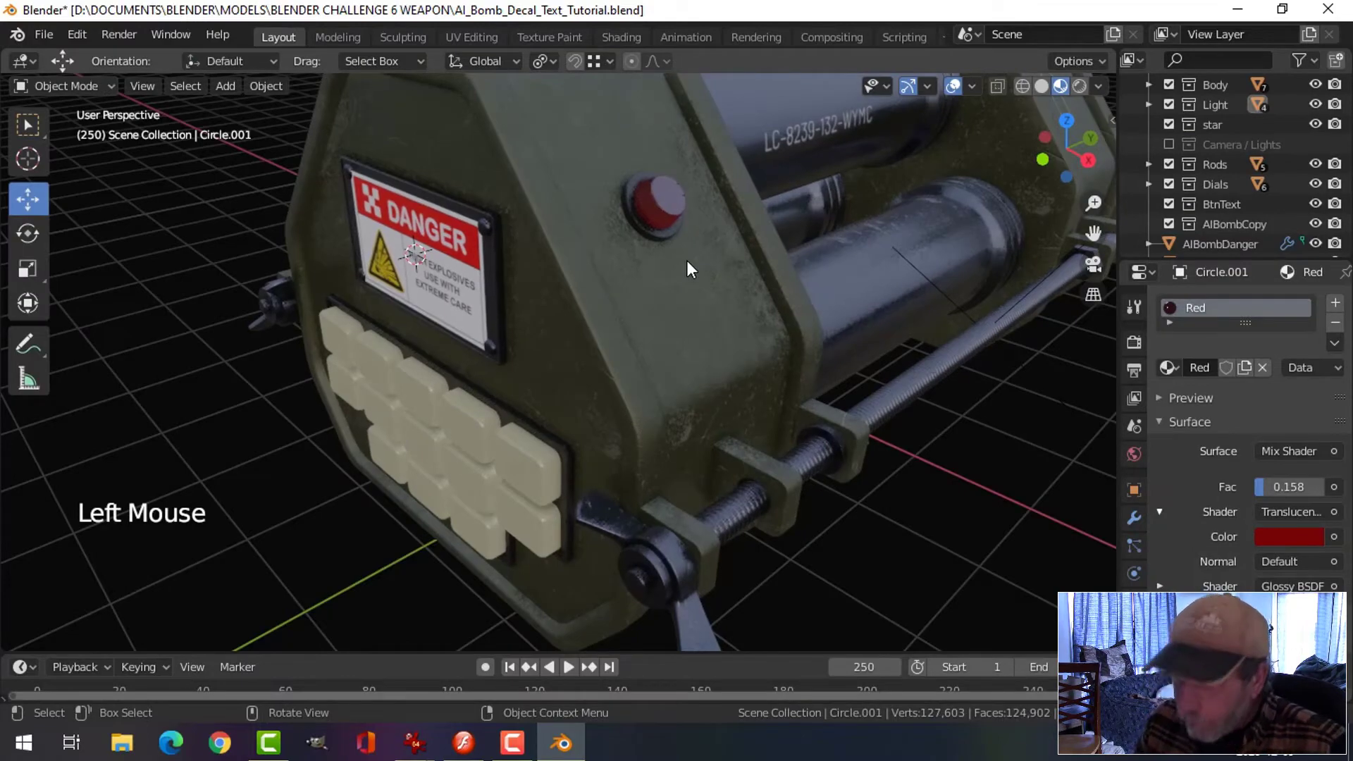
Step: Test-render a region around the red warning light in camera view, and clear the render region and leave camera view
{"action": "key", "text": "KP_0"}
{"action": "scroll", "coordinate": [707, 338], "scroll_direction": "up", "scroll_amount": 2}
{"action": "middle_click_drag", "start_coordinate": [704, 335], "coordinate": [668, 344]}
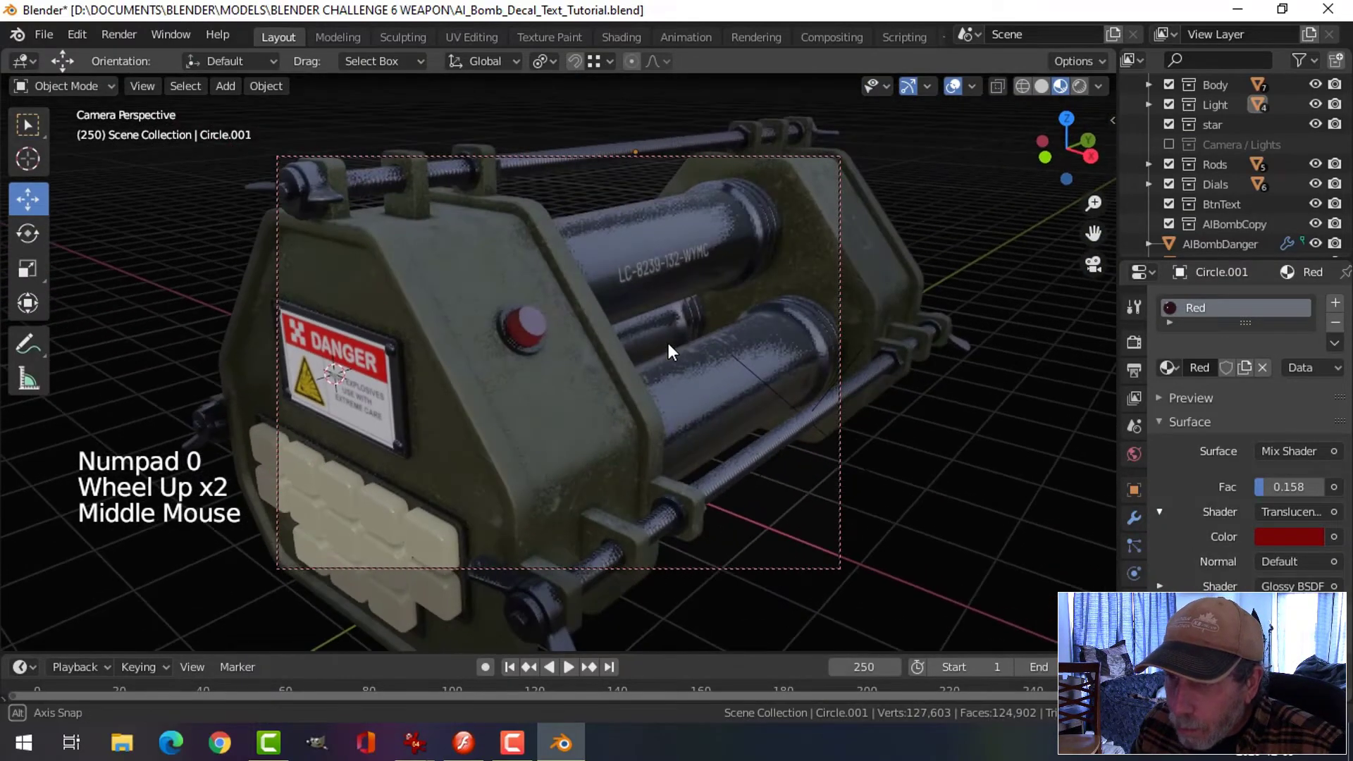
{"action": "scroll", "coordinate": [535, 321], "scroll_direction": "up", "scroll_amount": 1}
{"action": "key", "text": "ctrl+b"}
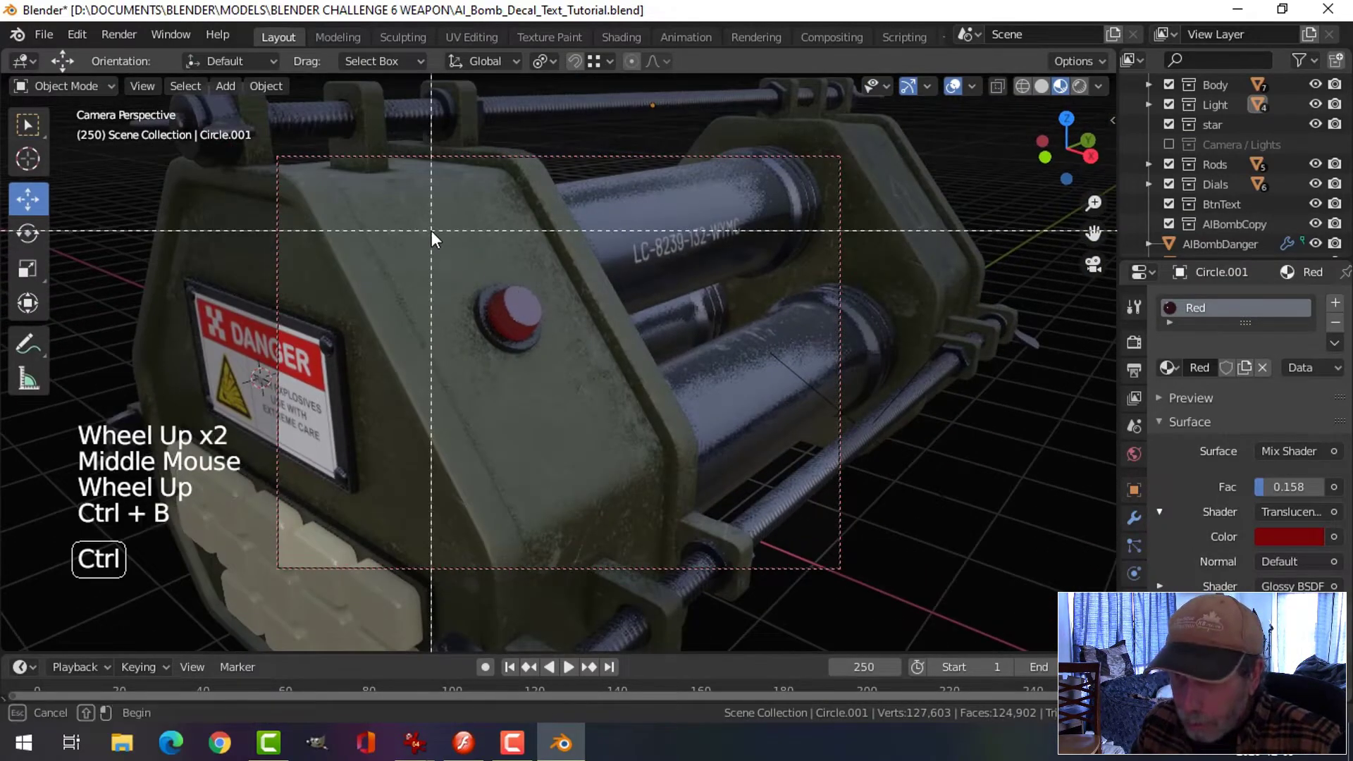
{"action": "left_click_drag", "start_coordinate": [429, 230], "coordinate": [596, 437]}
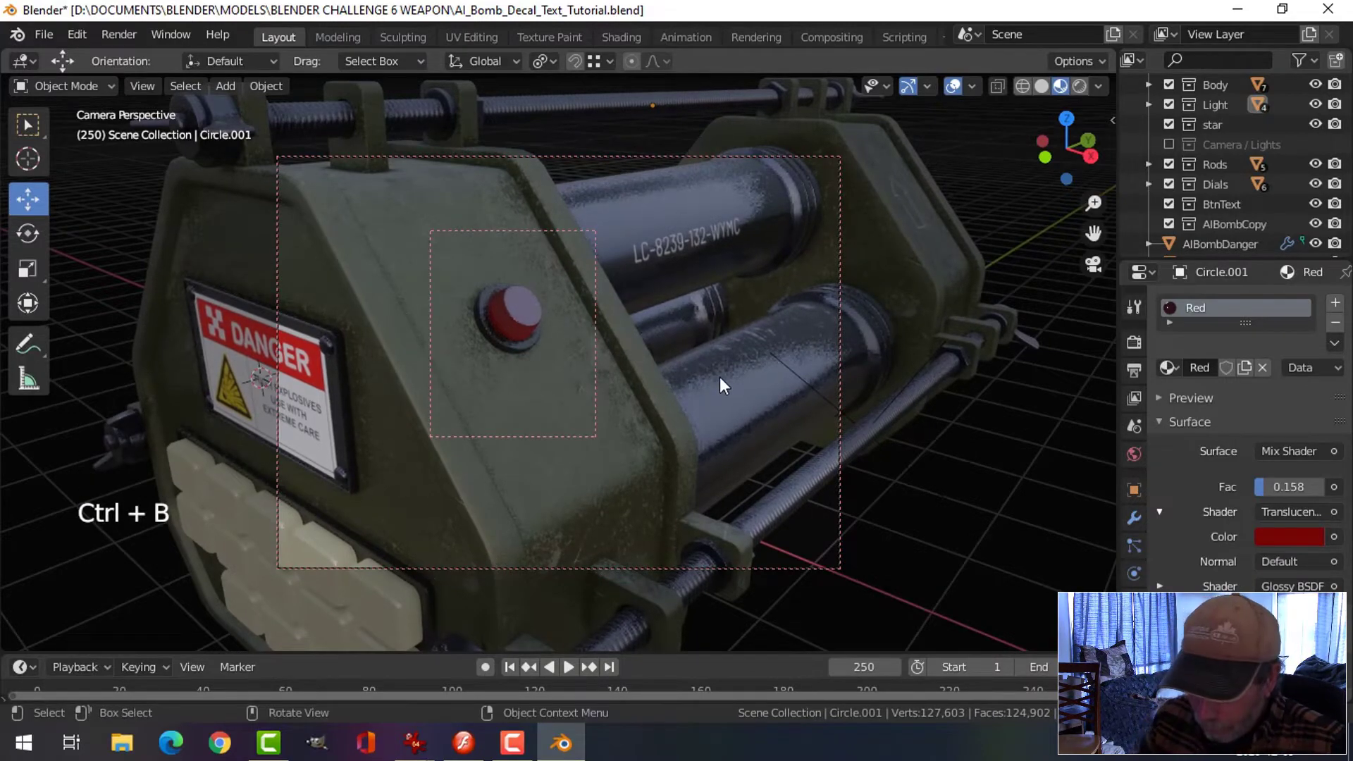
{"action": "key", "text": "F12"}
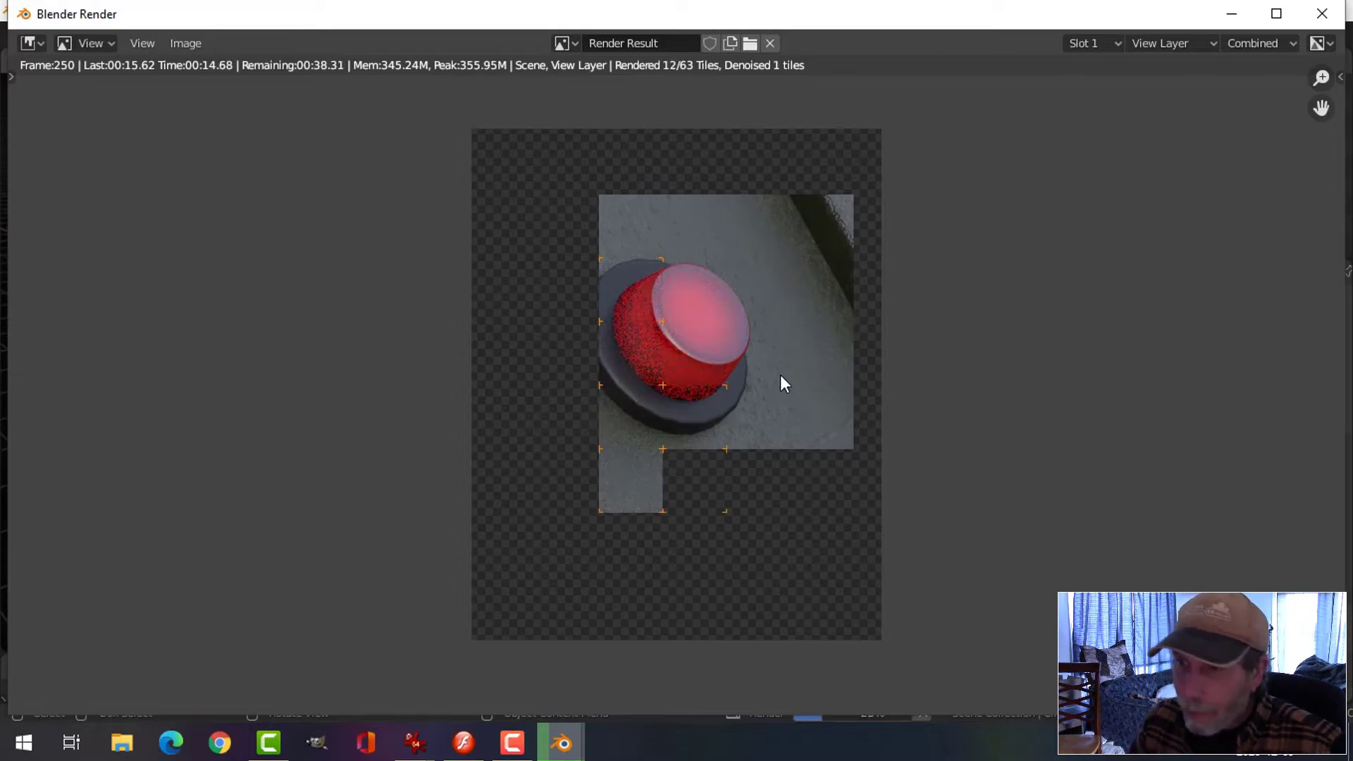
{"action": "key", "text": "Escape"}
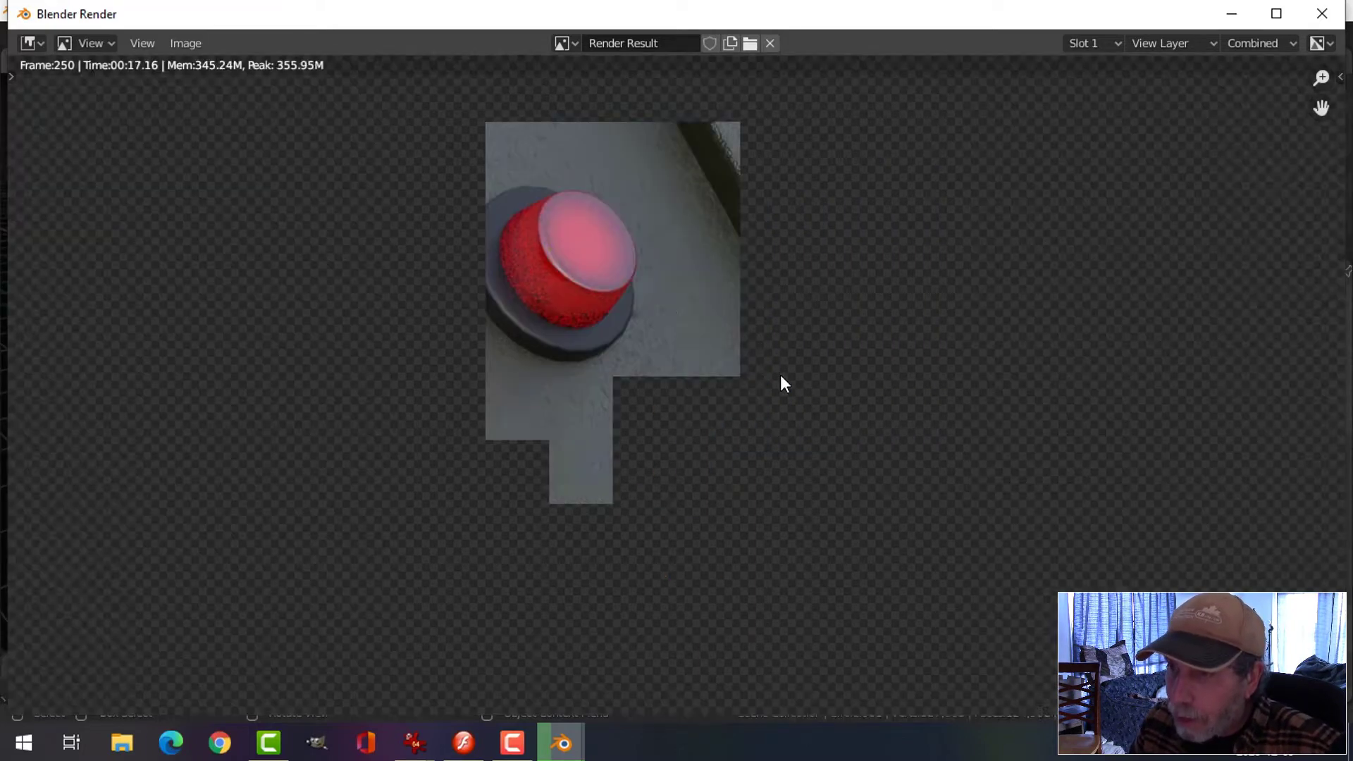
{"action": "key", "text": "Escape"}
{"action": "key", "text": "ctrl+alt+b"}
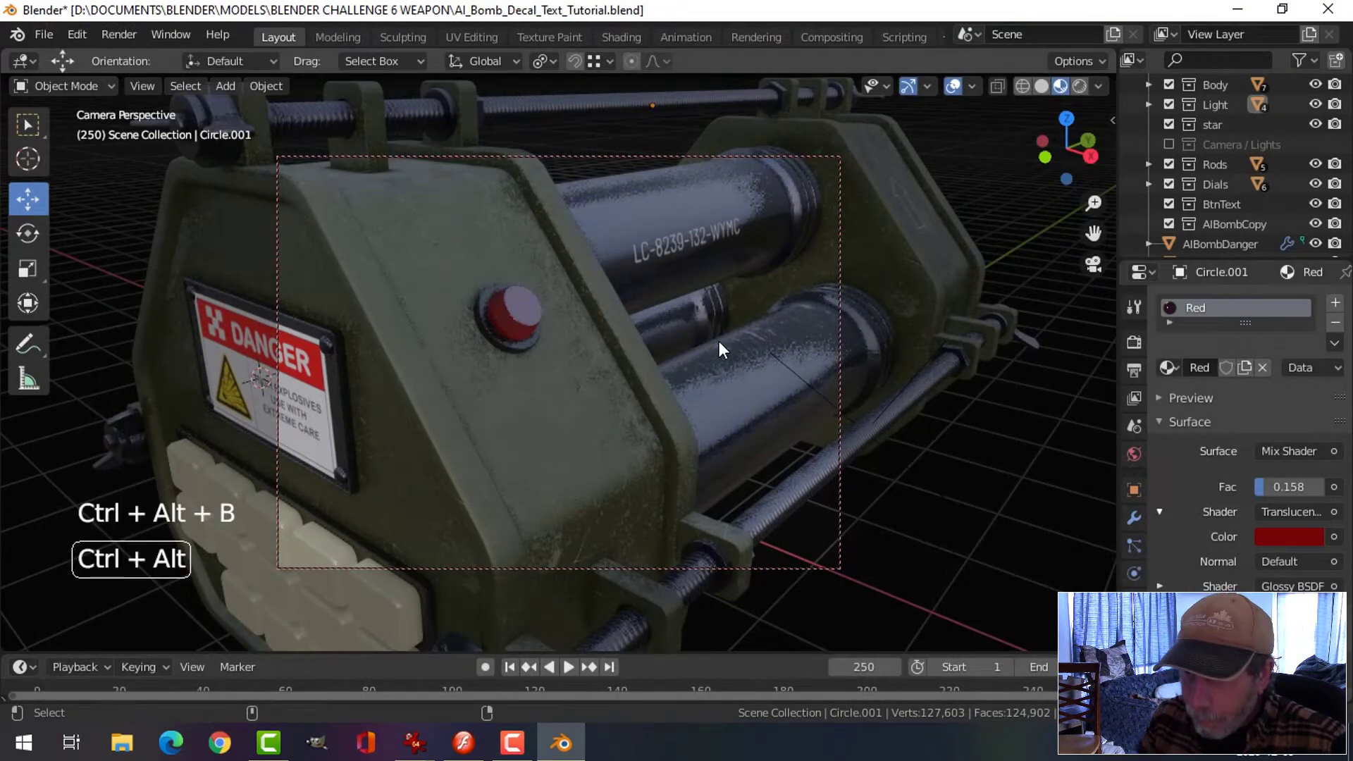
{"action": "key", "text": "KP_0"}
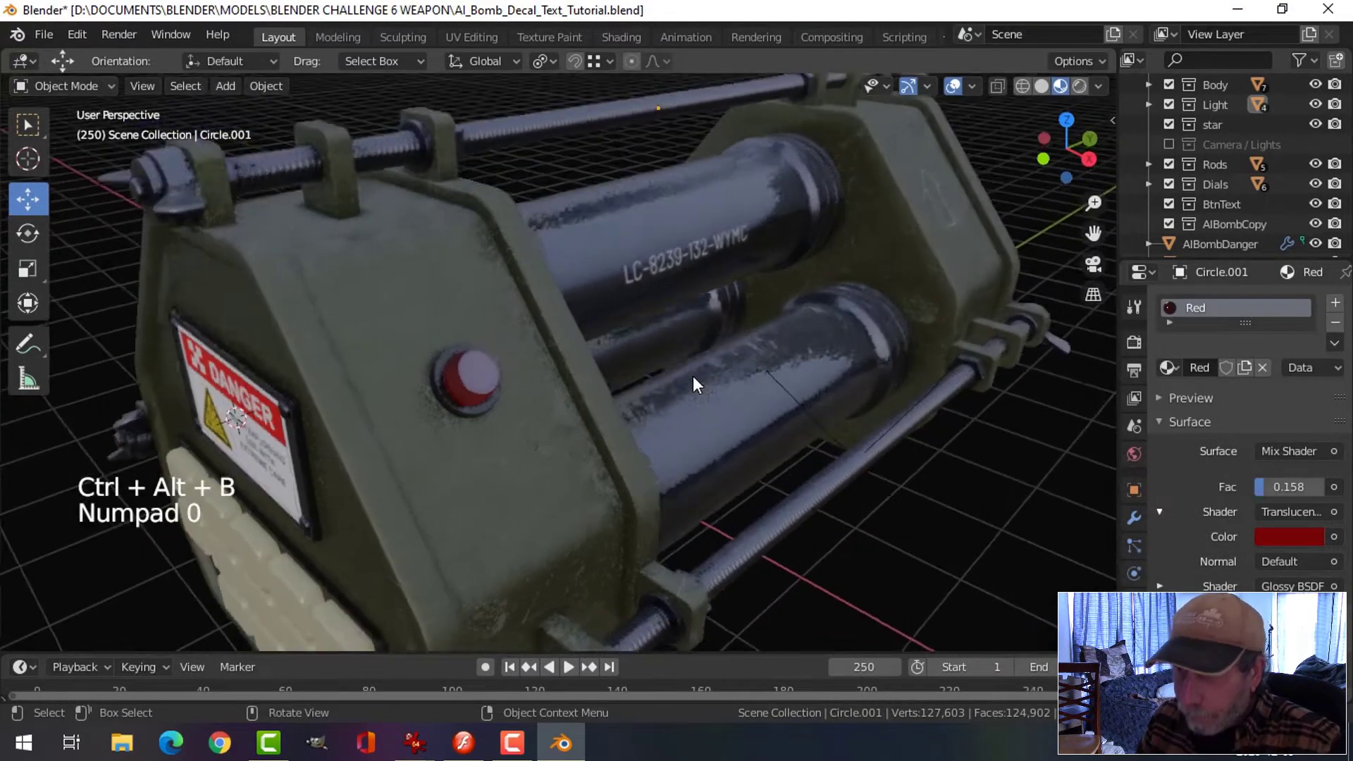
Step: Select the LC-8239-132-WYMC text decal on the upper tube to examine it up close
{"action": "scroll", "coordinate": [662, 372], "scroll_direction": "down", "scroll_amount": 2}
{"action": "middle_click_drag", "start_coordinate": [632, 369], "coordinate": [667, 346]}
{"action": "left_click", "coordinate": [654, 280]}
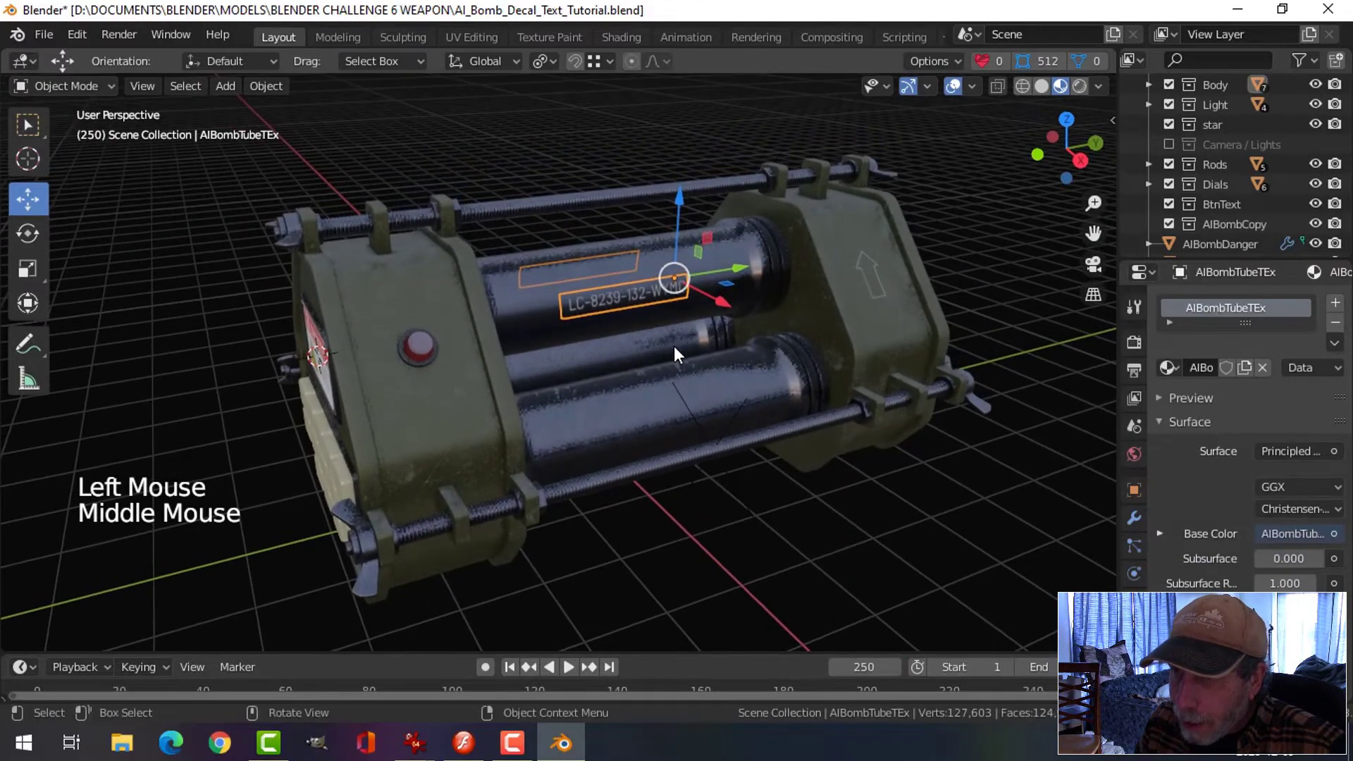
{"action": "scroll", "coordinate": [674, 346], "scroll_direction": "up", "scroll_amount": 1}
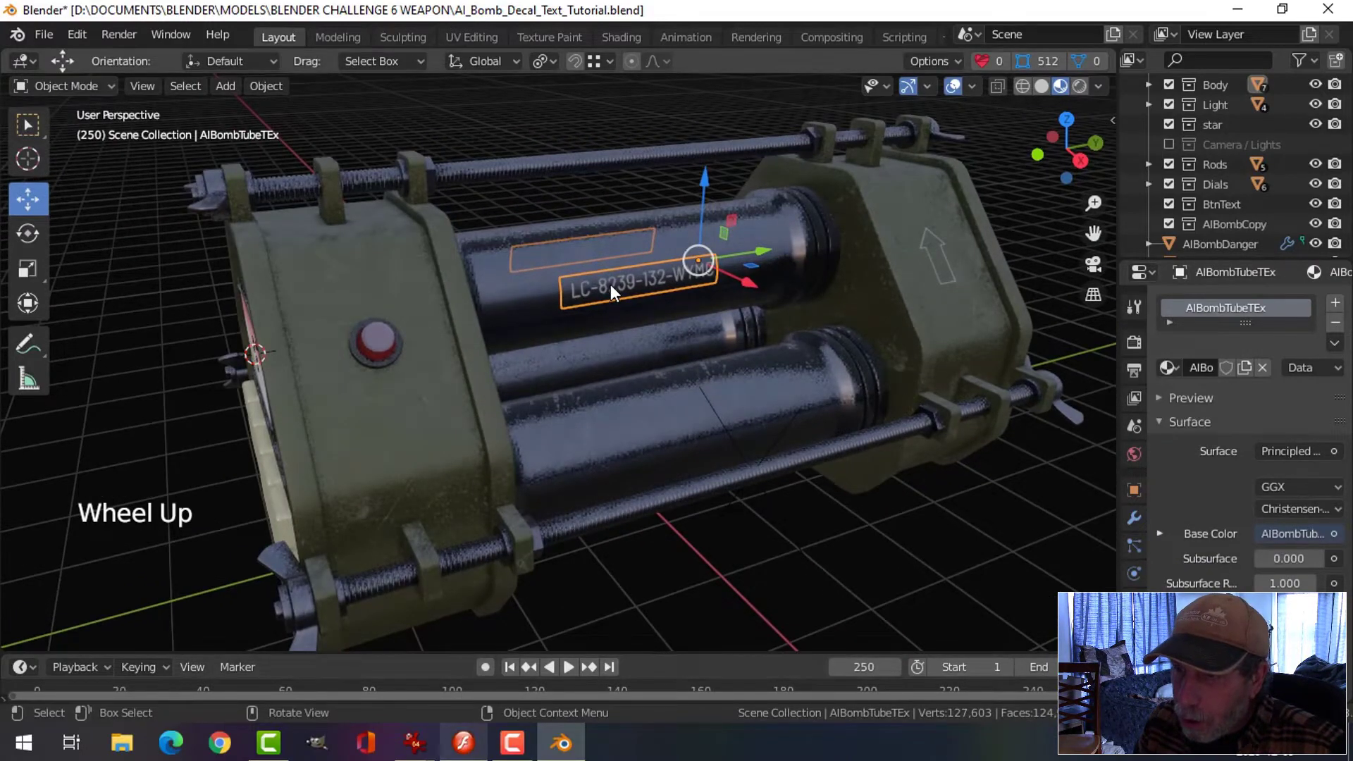
Step: Switch to Macromedia Flash and set the untitled 1024 x 1024 document's background to magenta
{"action": "left_click", "coordinate": [465, 743]}
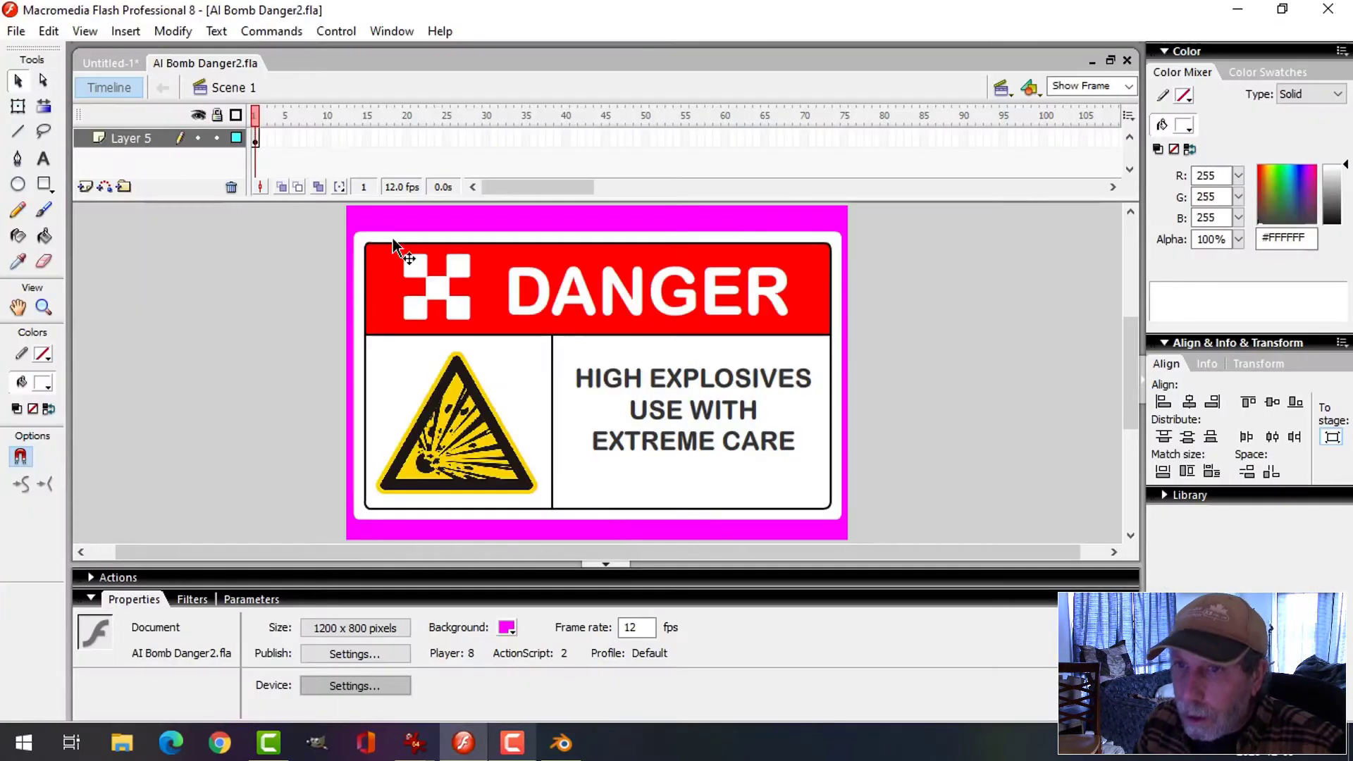
{"action": "left_click", "coordinate": [105, 63]}
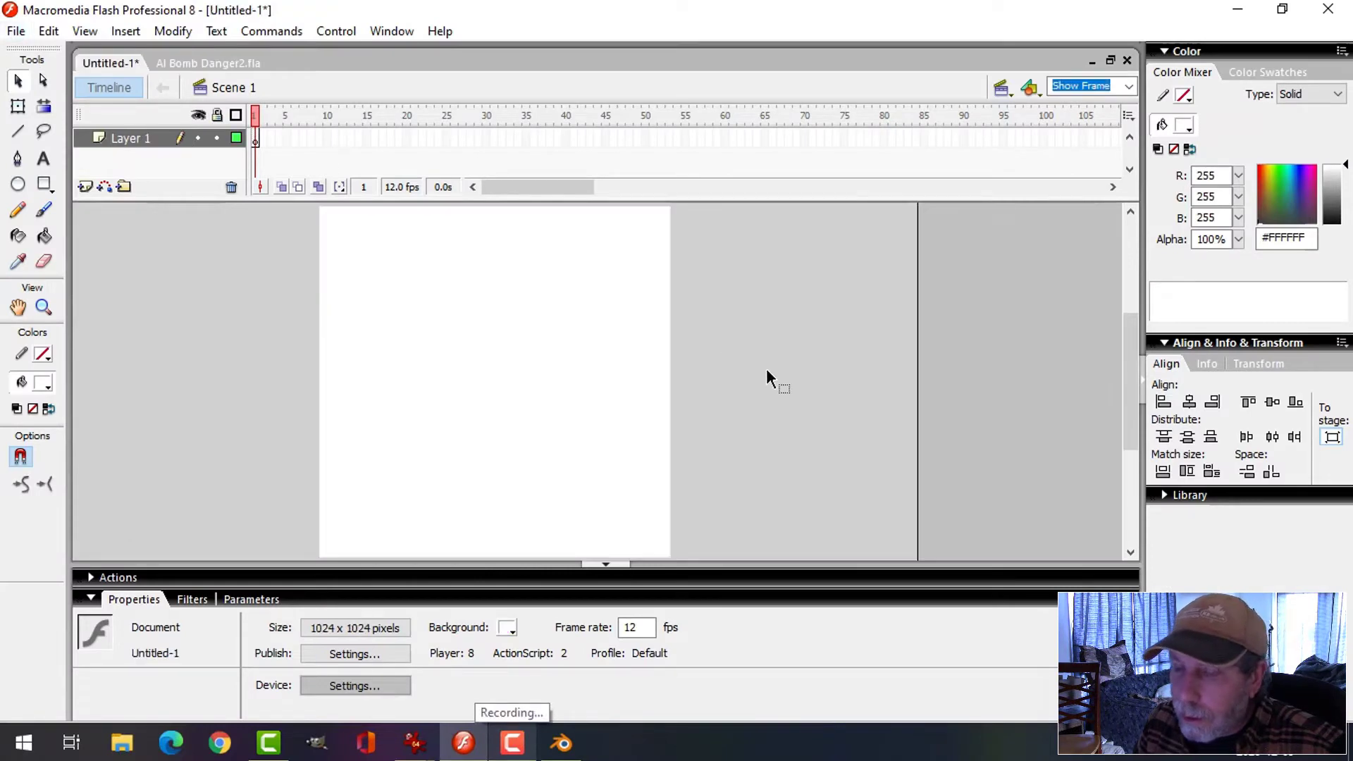
{"action": "left_click", "coordinate": [507, 628]}
{"action": "left_click", "coordinate": [518, 597]}
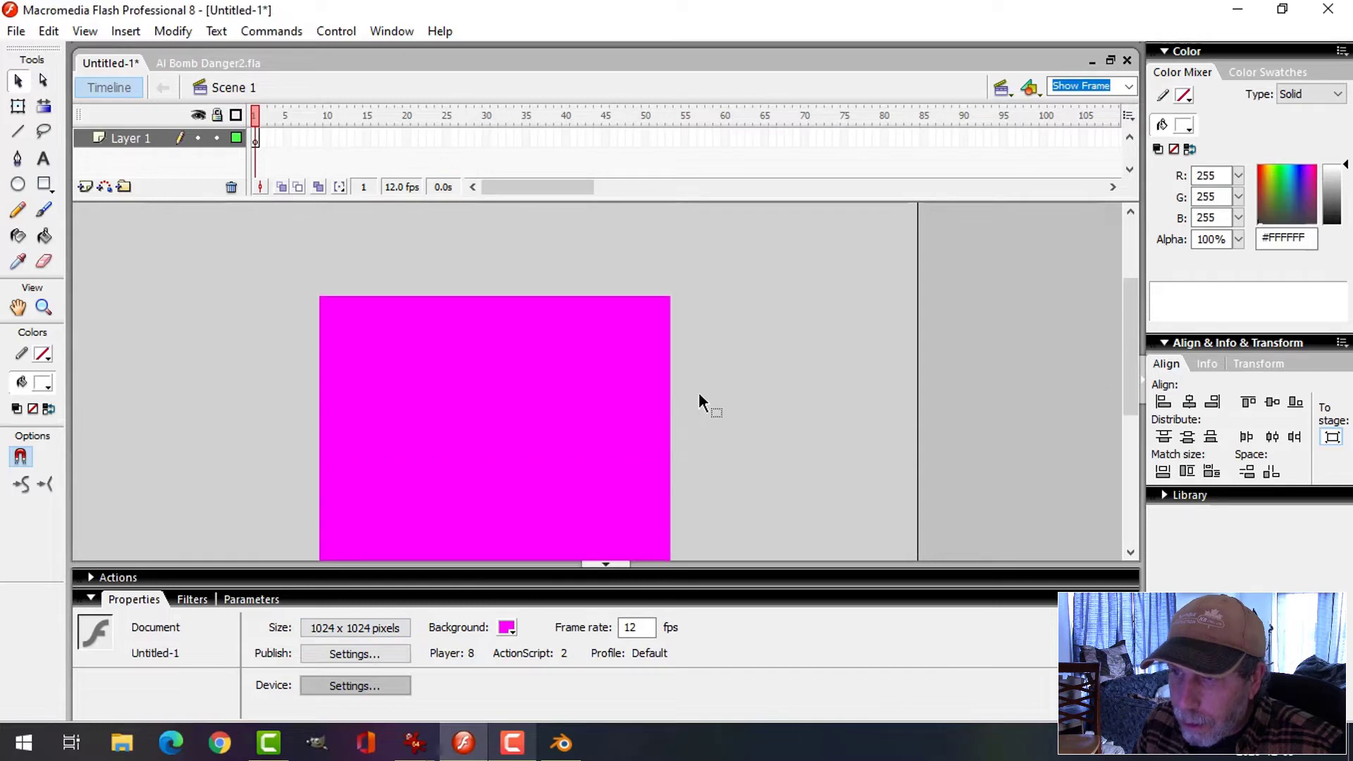
Step: Add the static text "LCW-150" on the magenta stage
{"action": "scroll", "coordinate": [733, 435], "scroll_direction": "down", "scroll_amount": 3}
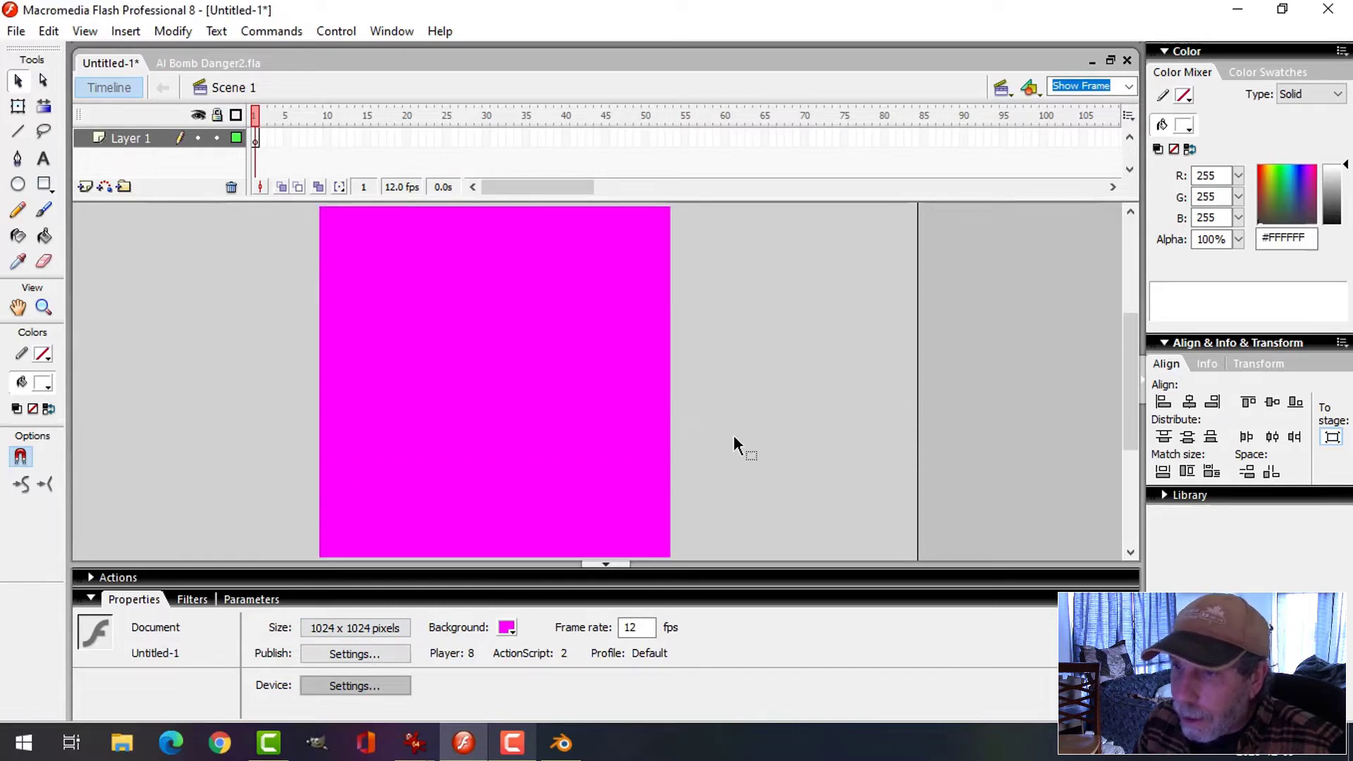
{"action": "left_click", "coordinate": [43, 159]}
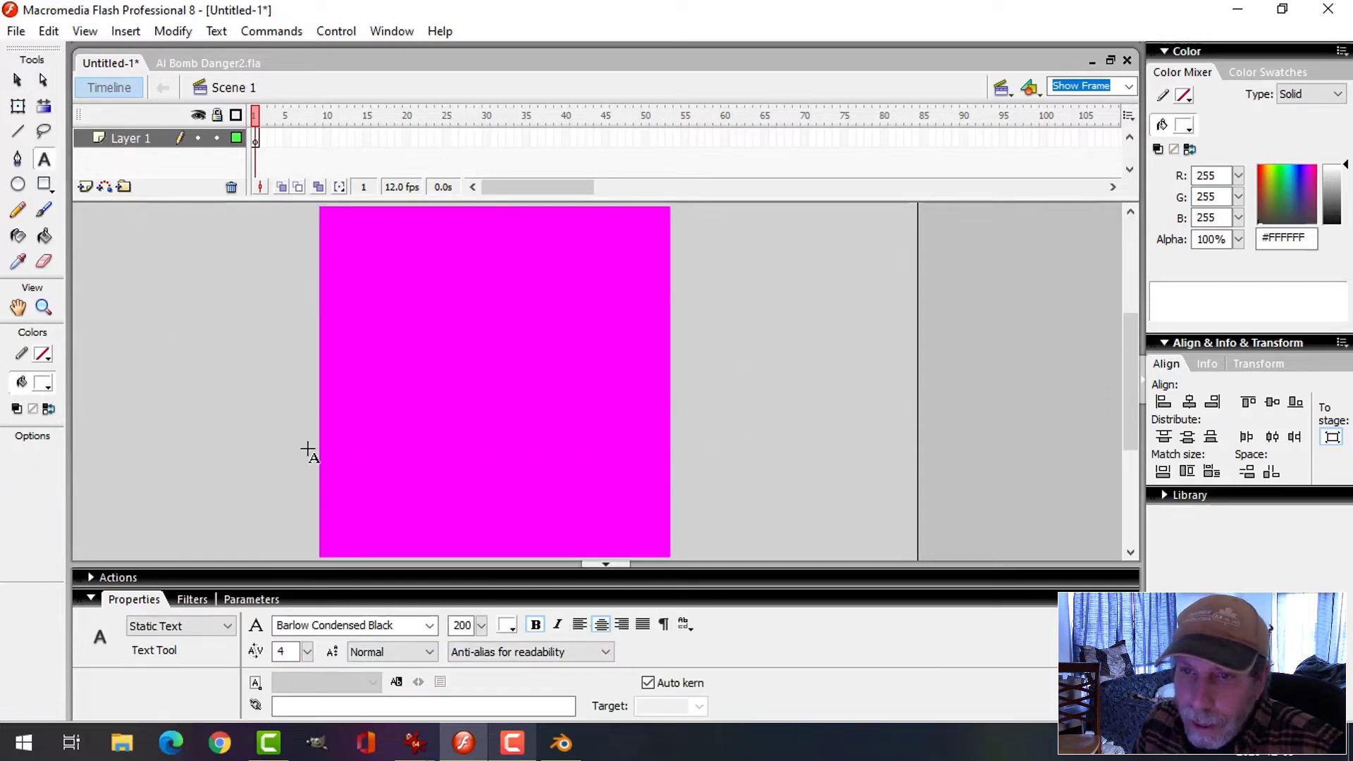
{"action": "left_click", "coordinate": [394, 385]}
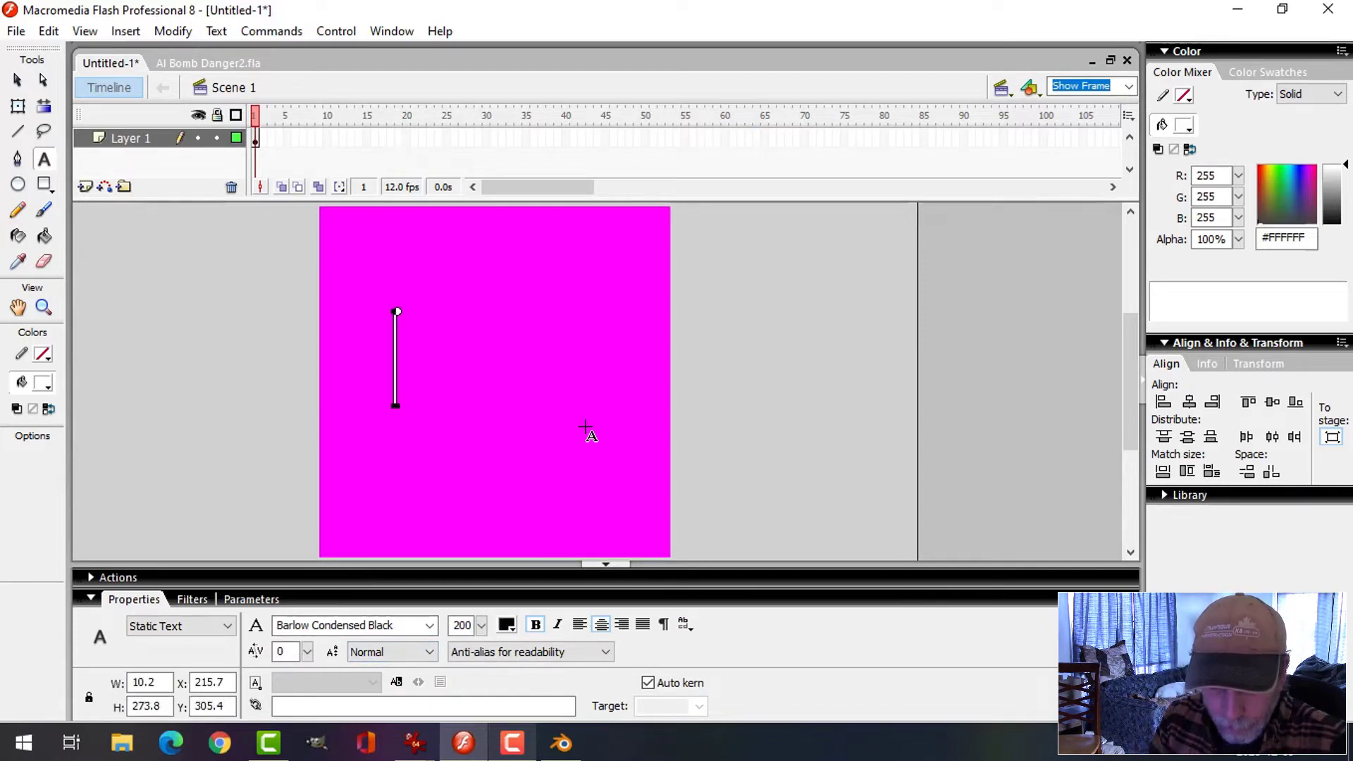
{"action": "type", "text": "L"}
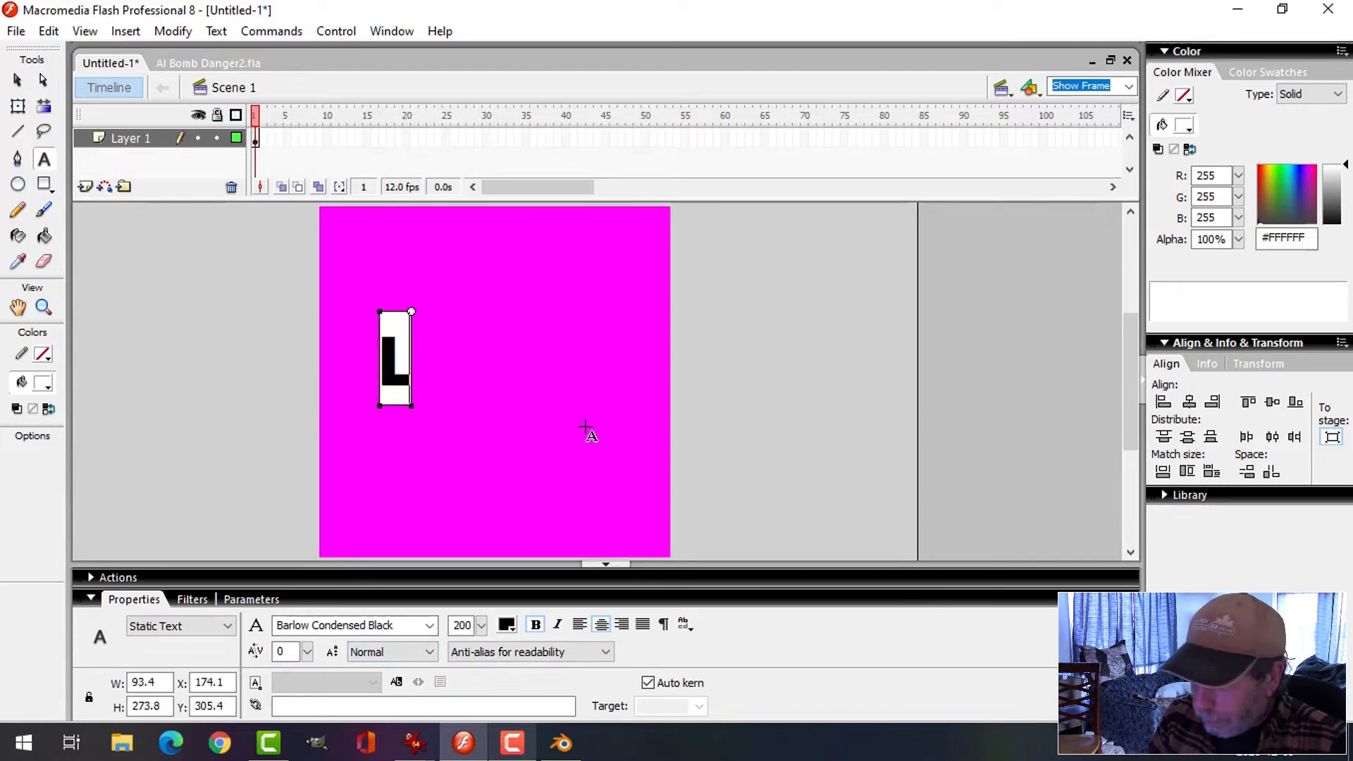
{"action": "type", "text": "CW-1"}
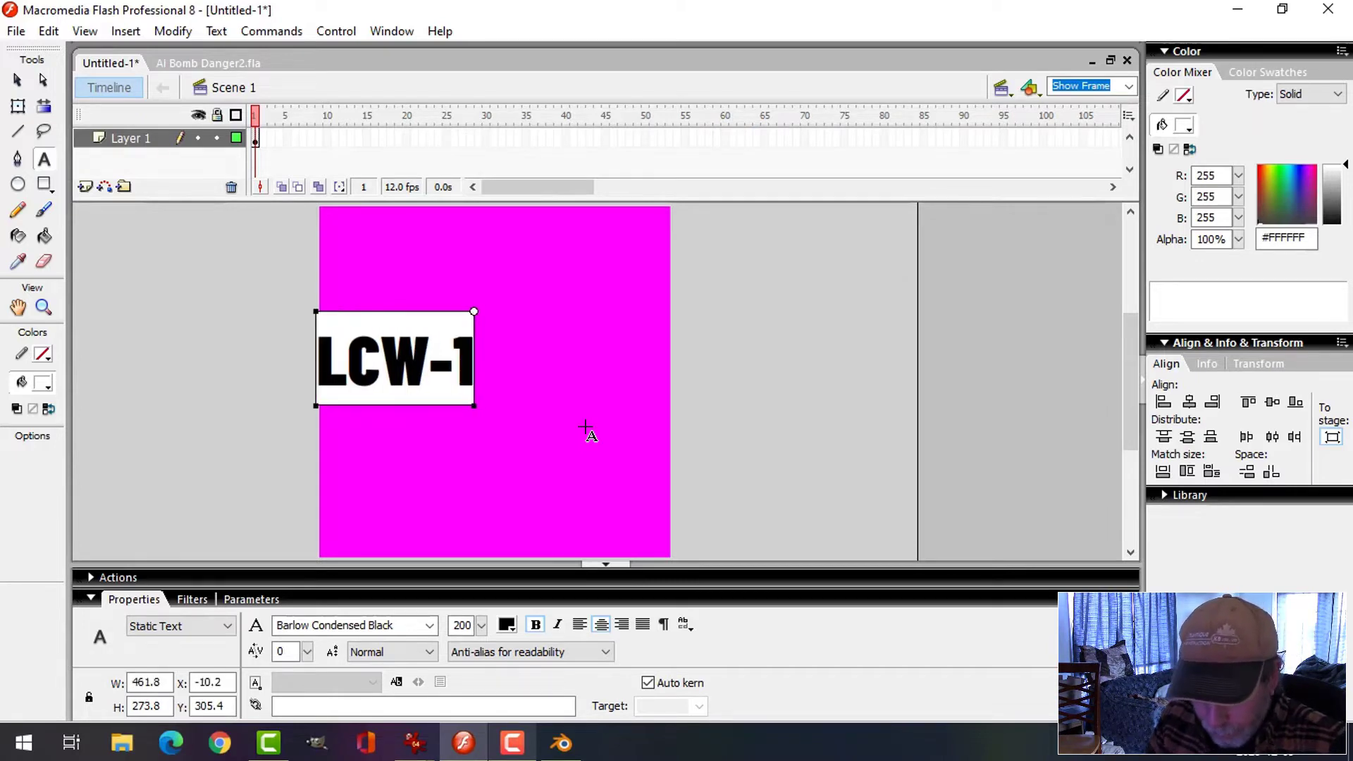
{"action": "type", "text": "50"}
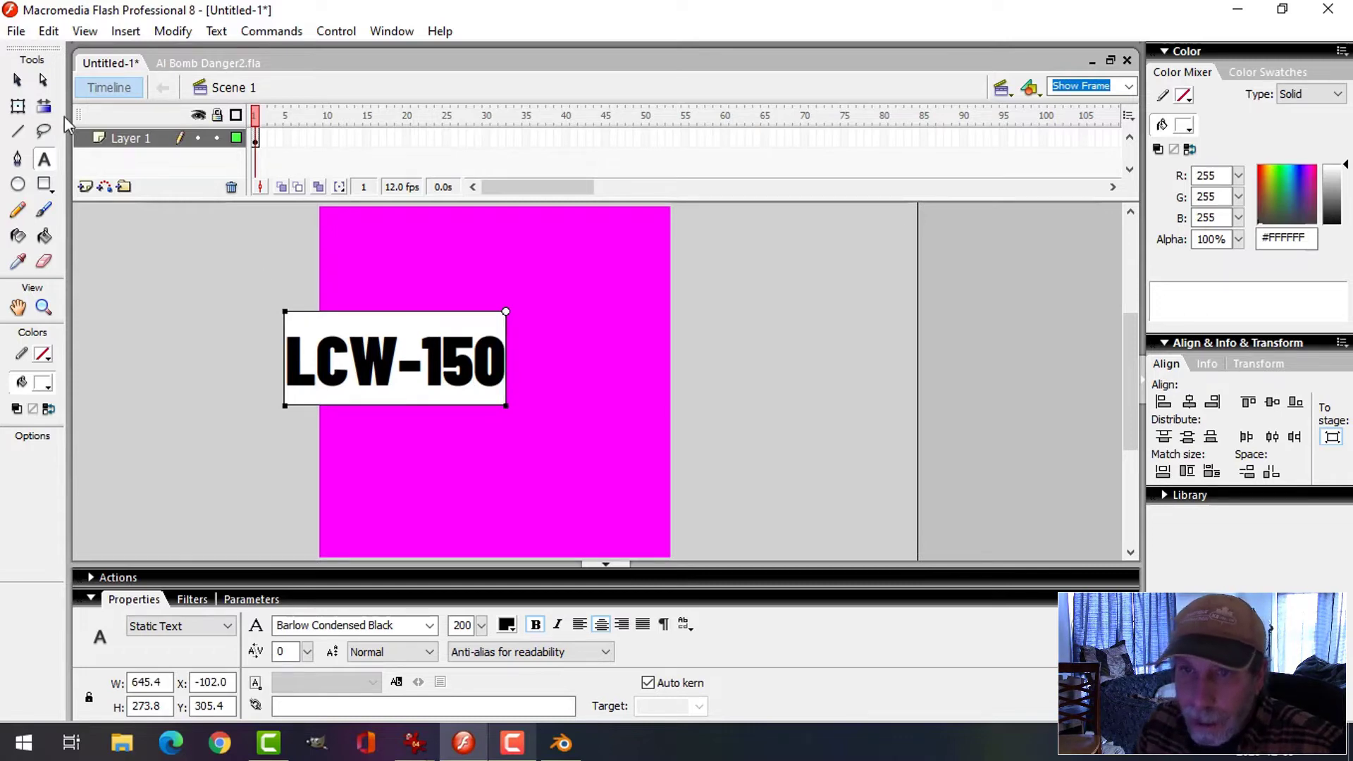
Step: Centre the LCW-150 text horizontally and vertically on the stage
{"action": "left_click", "coordinate": [15, 84]}
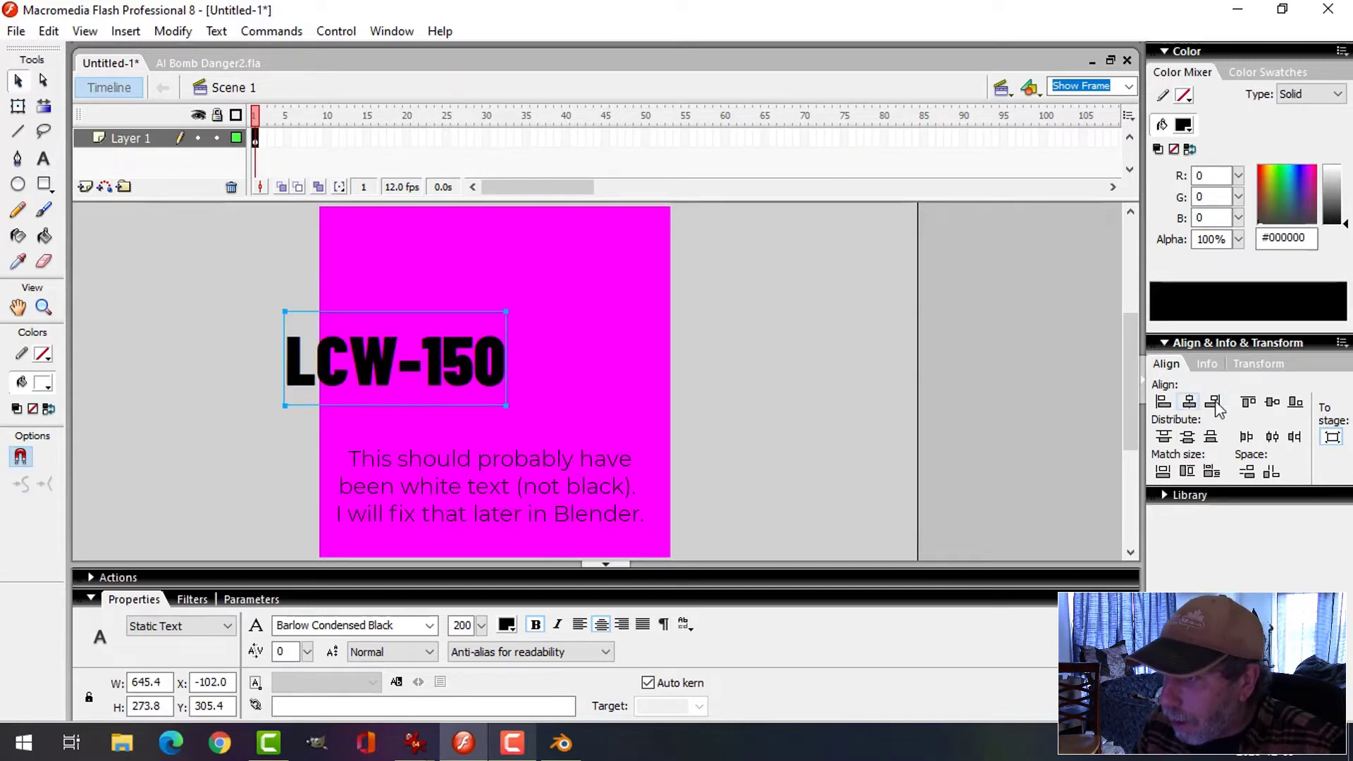
{"action": "left_click", "coordinate": [1272, 403]}
{"action": "left_click", "coordinate": [1272, 404]}
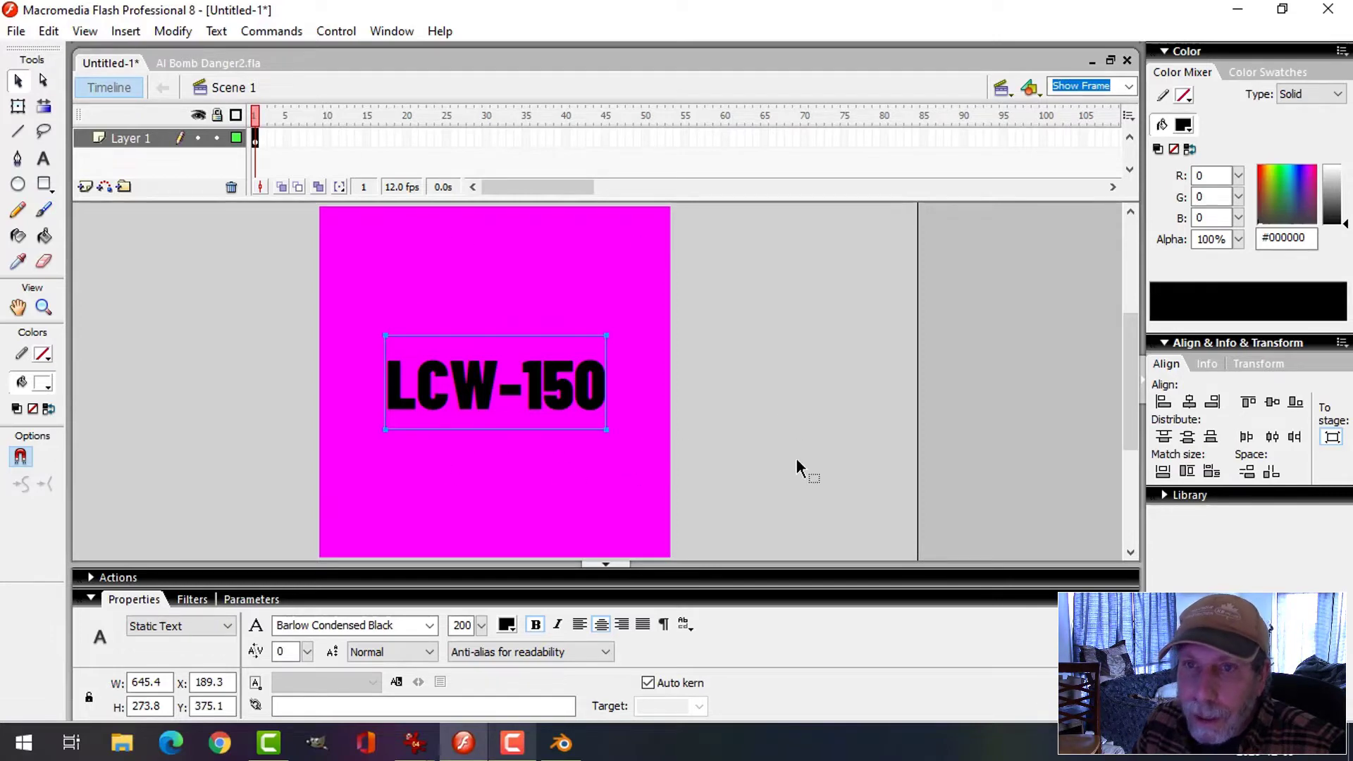
Step: Export the artwork as a PNG named test in LABELS AND DECALS, at 1024 x 1024 pixels, 24 bit with alpha channel
{"action": "left_click", "coordinate": [12, 31]}
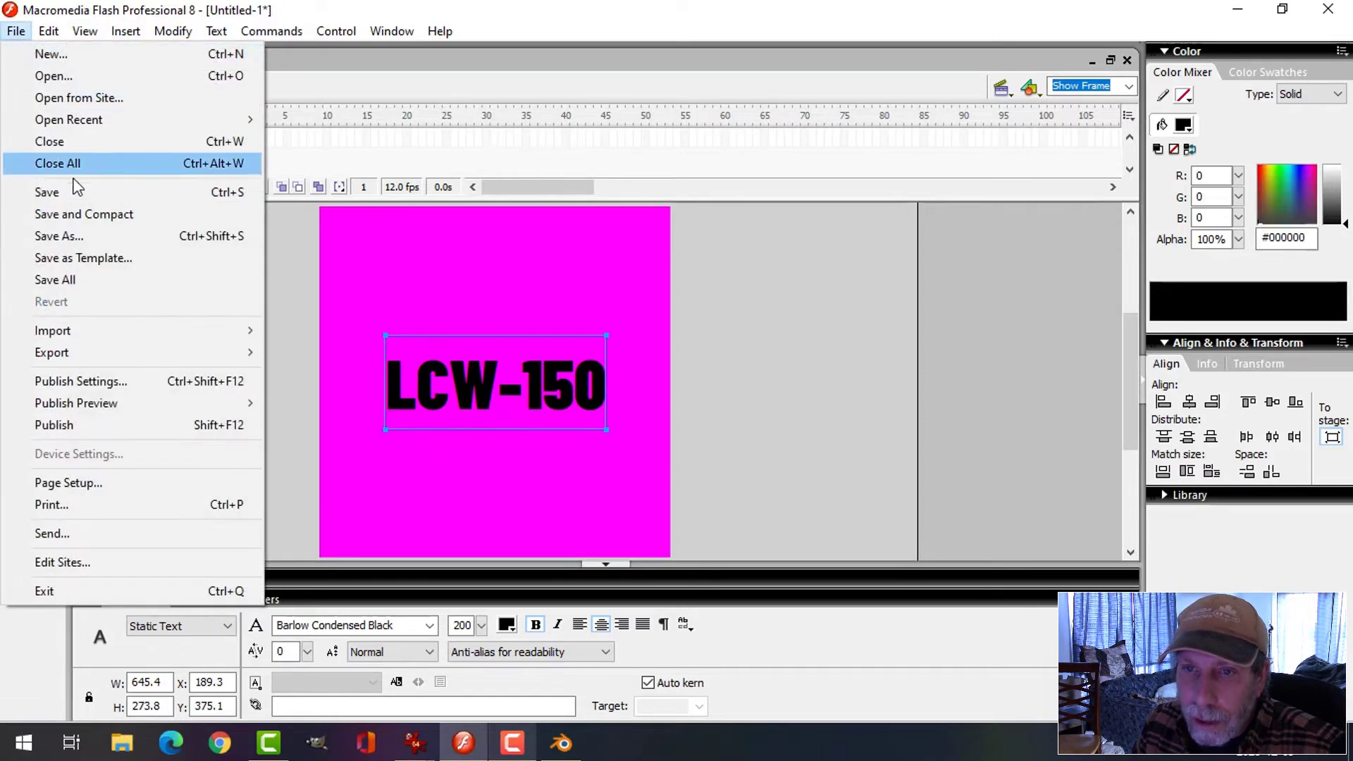
{"action": "mouse_move", "coordinate": [141, 361]}
{"action": "left_click", "coordinate": [332, 352]}
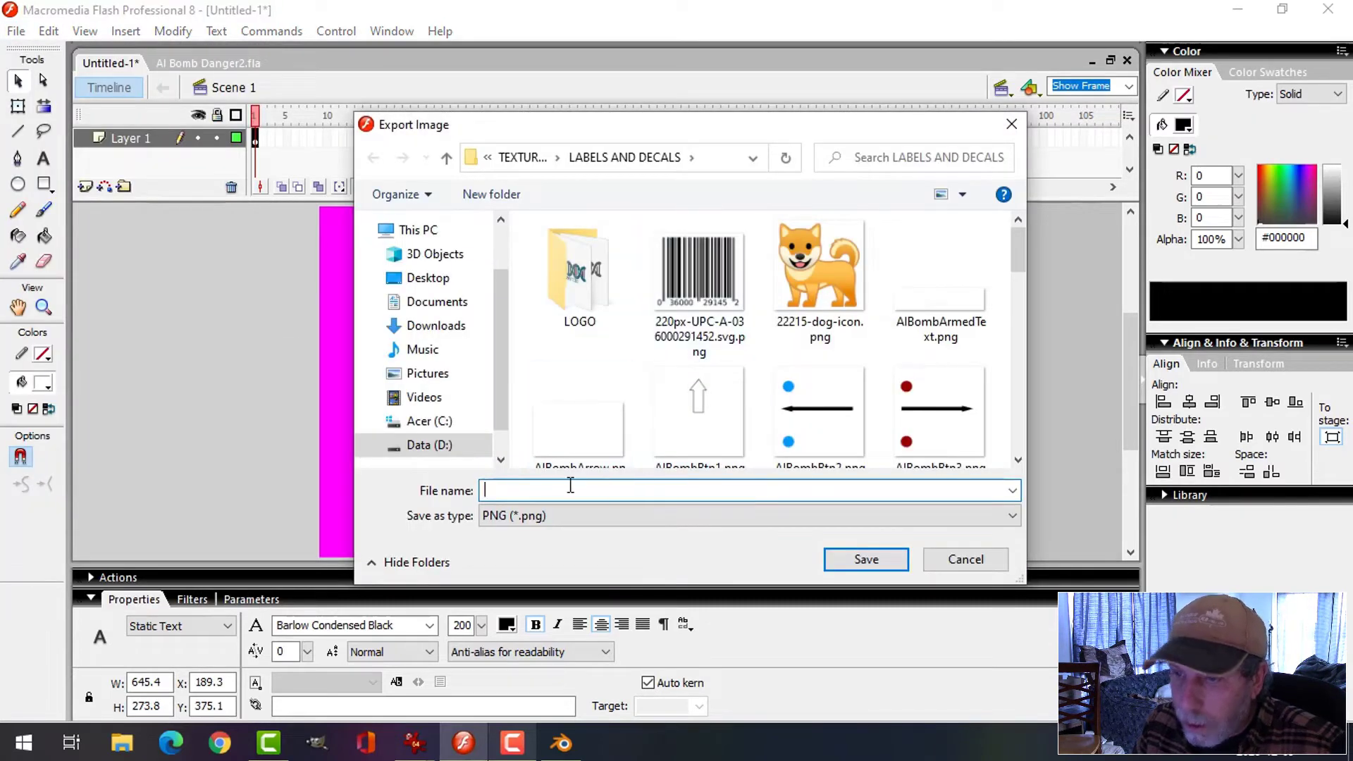
{"action": "type", "text": "test"}
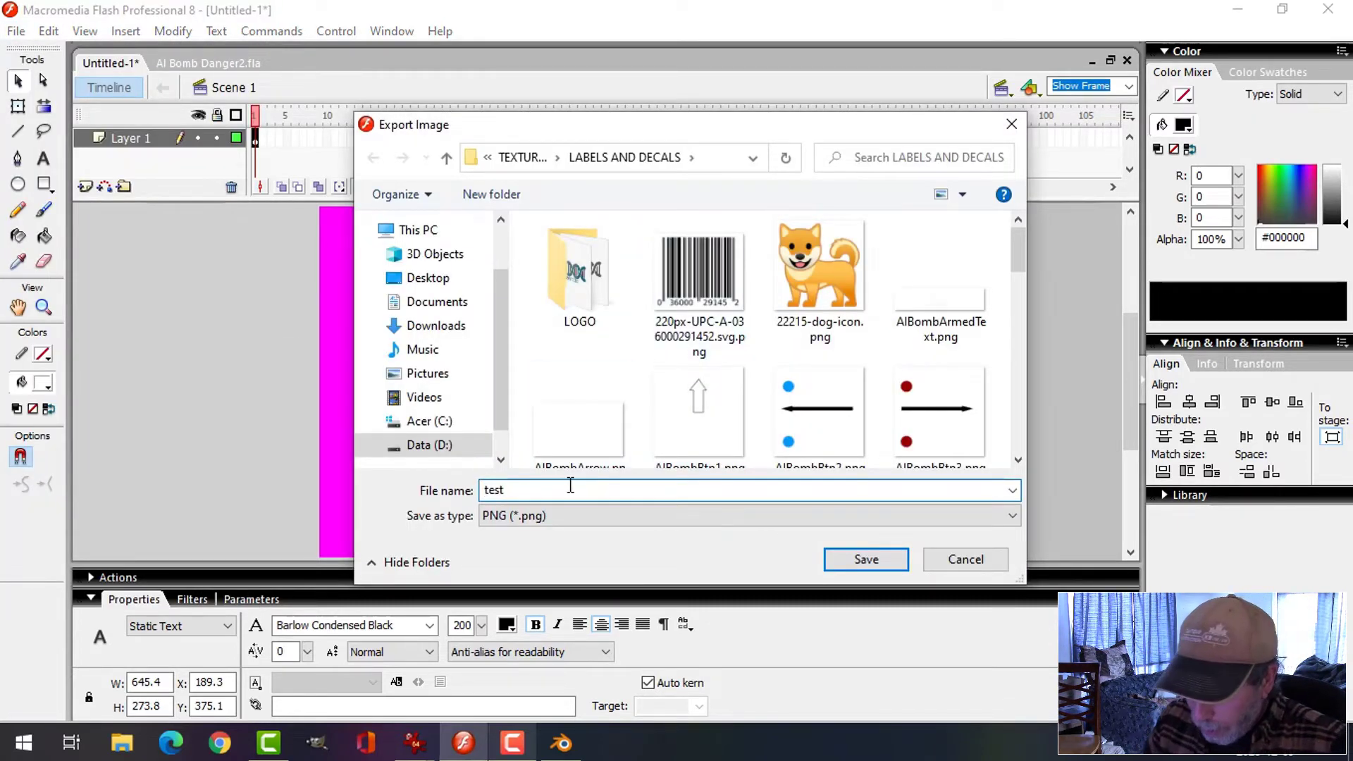
{"action": "key", "text": "Return"}
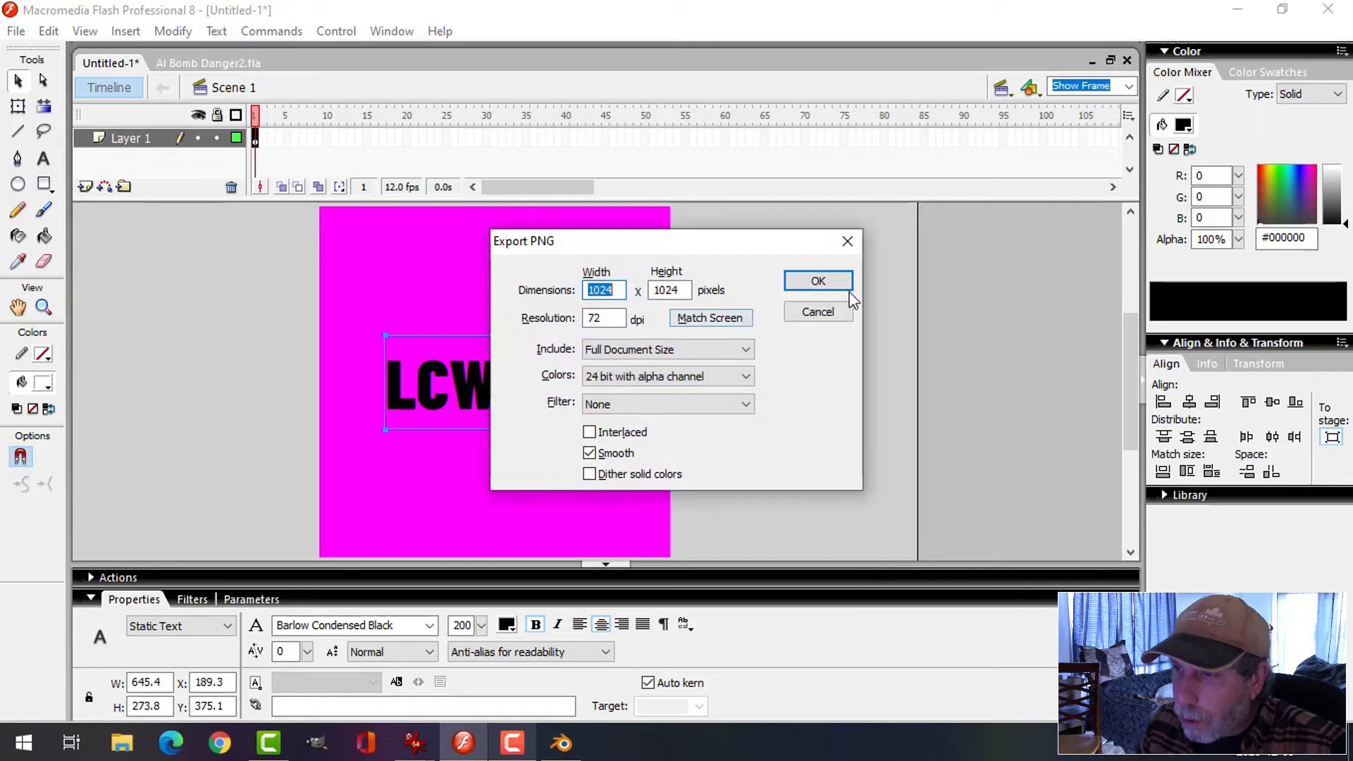
{"action": "left_click", "coordinate": [830, 284]}
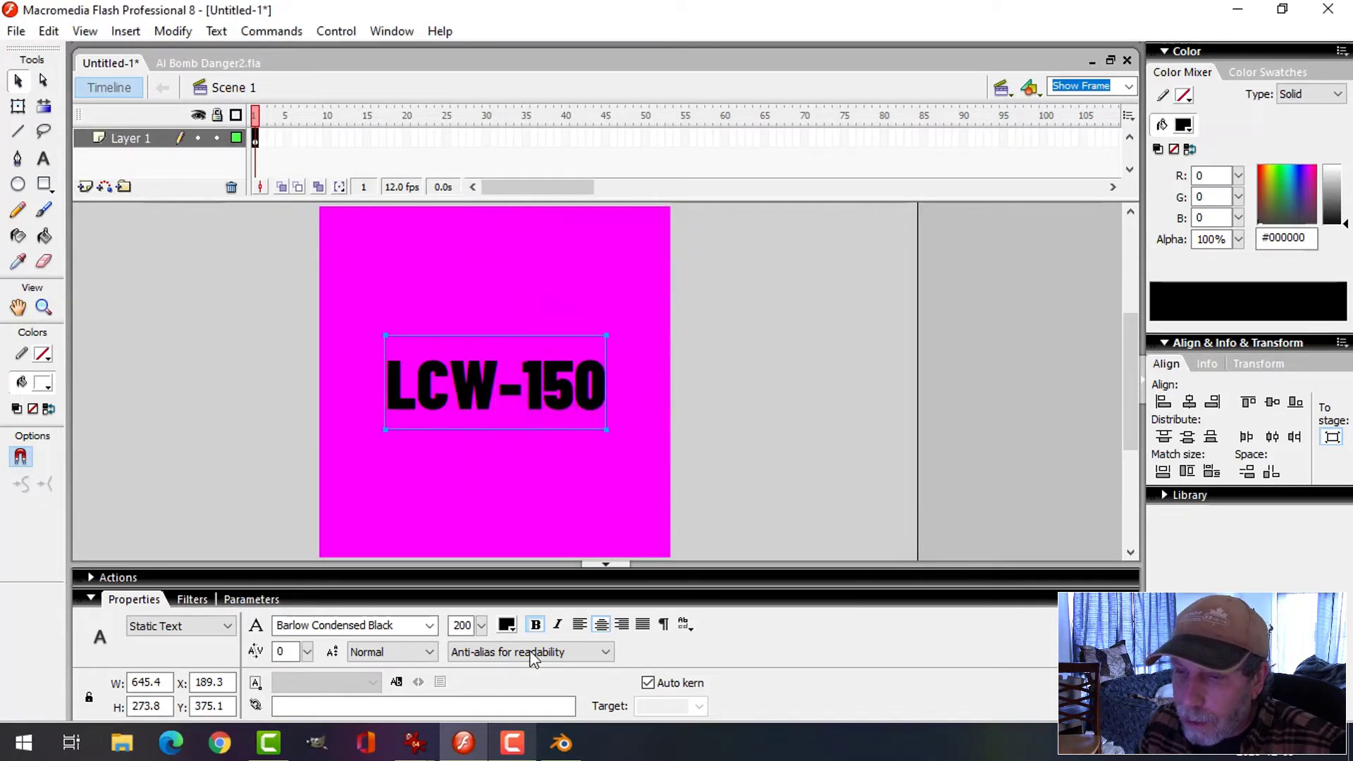
Step: Switch to Blender and snap the 3D cursor to the long front face of the lower tube
{"action": "left_click", "coordinate": [562, 742]}
{"action": "left_click", "coordinate": [683, 414]}
{"action": "key", "text": "Tab"}
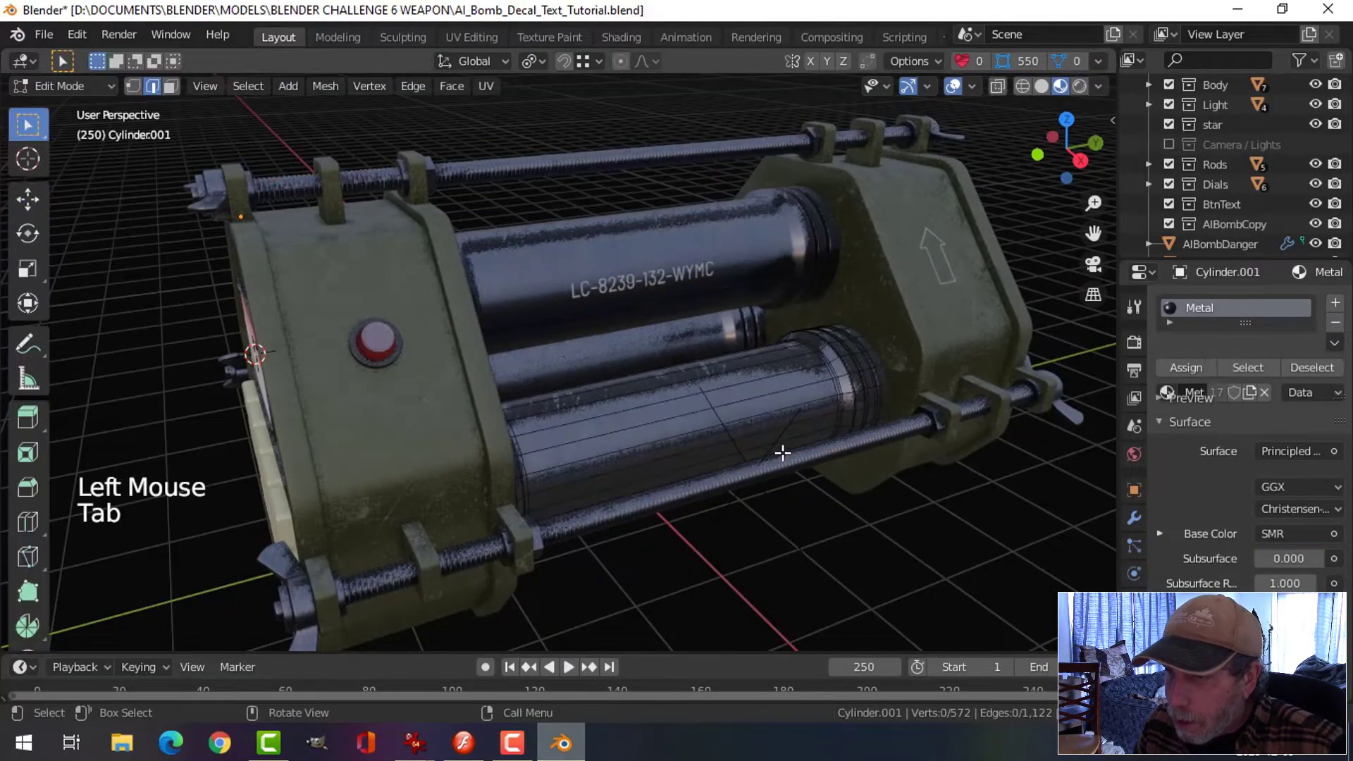
{"action": "middle_click_drag", "start_coordinate": [784, 453], "coordinate": [775, 447]}
{"action": "key", "text": "3"}
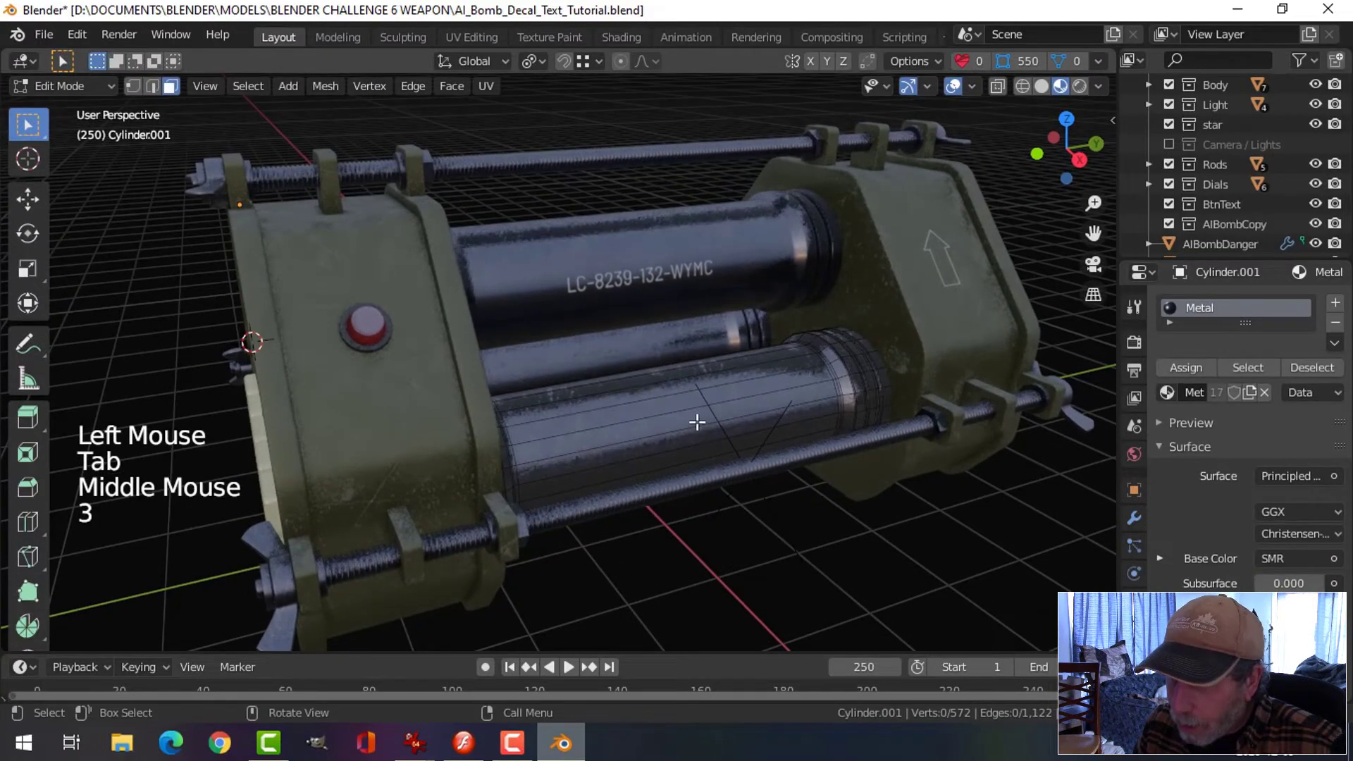
{"action": "left_click", "coordinate": [792, 426]}
{"action": "key", "text": "shift+s"}
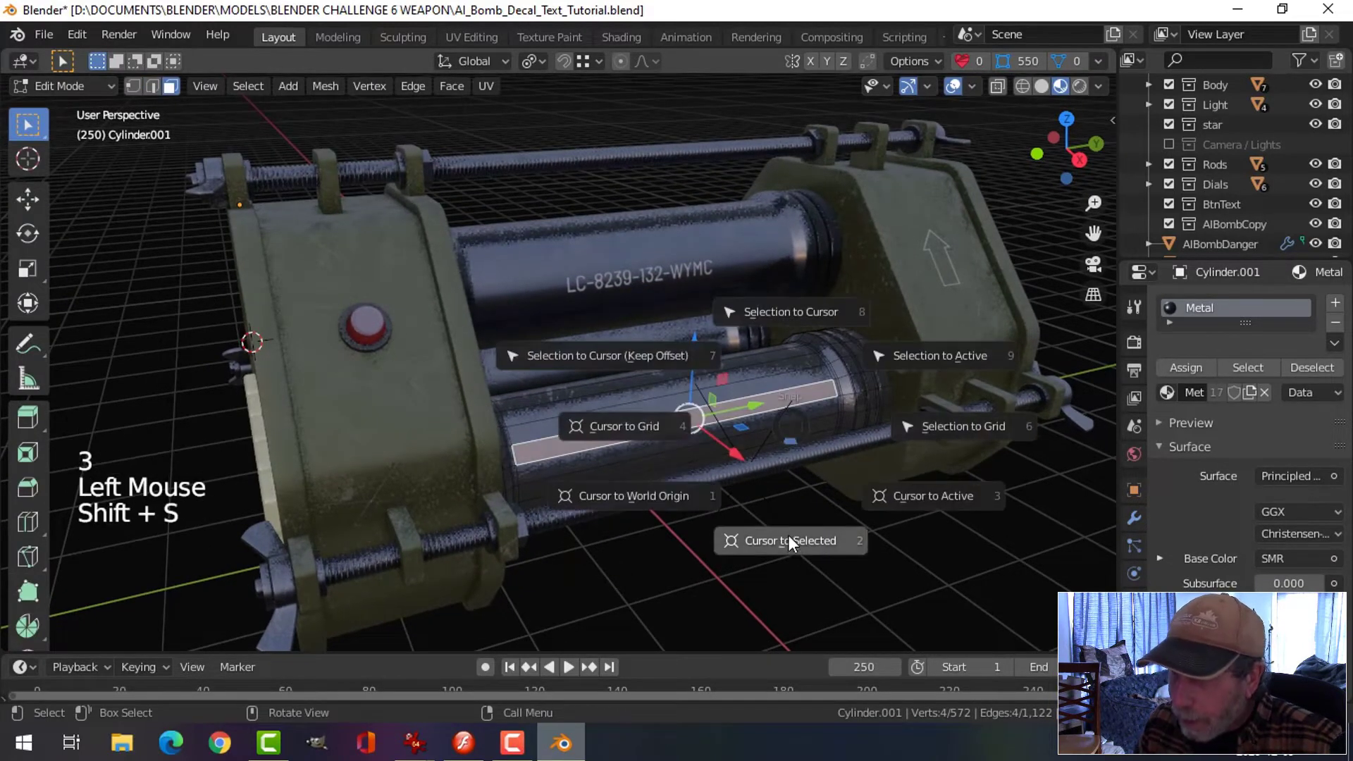
{"action": "key", "text": "alt+a"}
{"action": "key", "text": "Tab"}
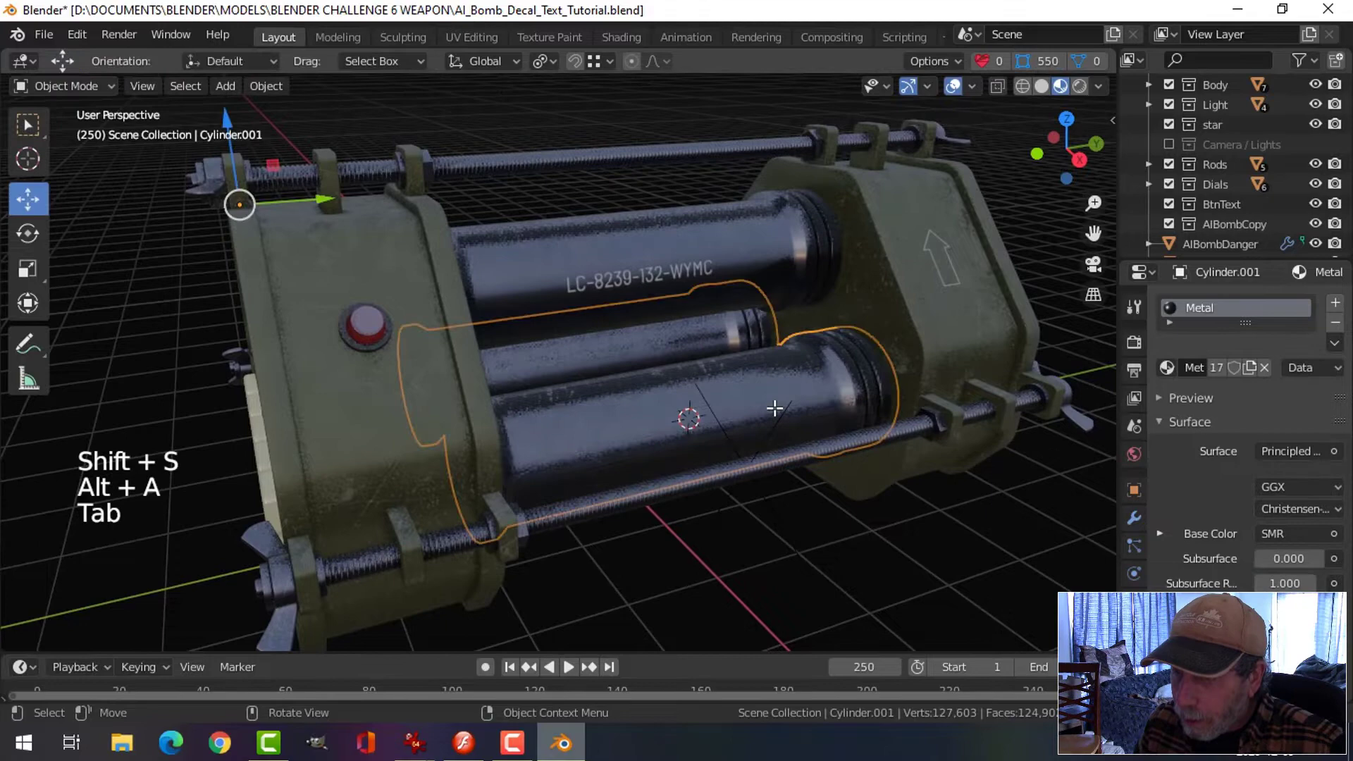
Step: Import the LCW-150 image test.png from LABELS AND DECALS as an image plane at the 3D cursor
{"action": "middle_click", "coordinate": [739, 431]}
{"action": "key", "text": "shift+a"}
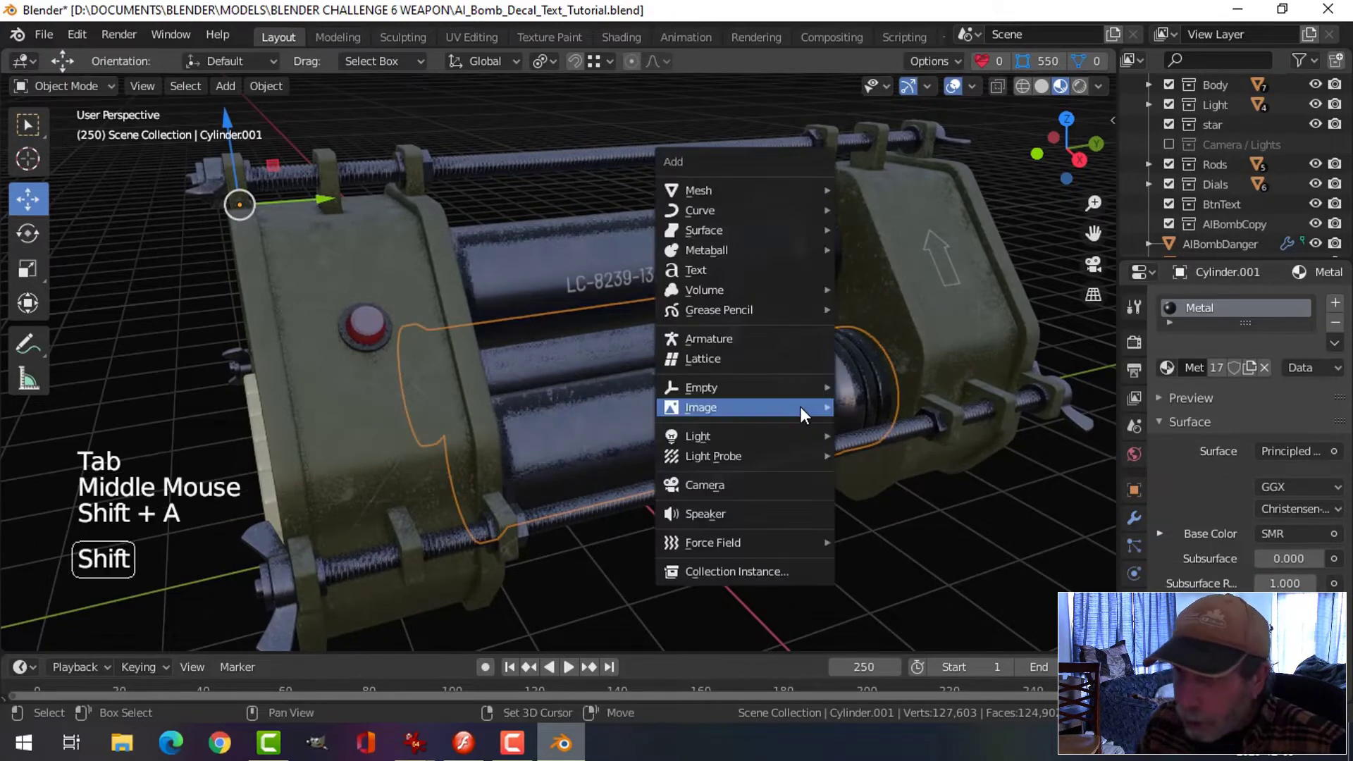
{"action": "mouse_move", "coordinate": [753, 407]}
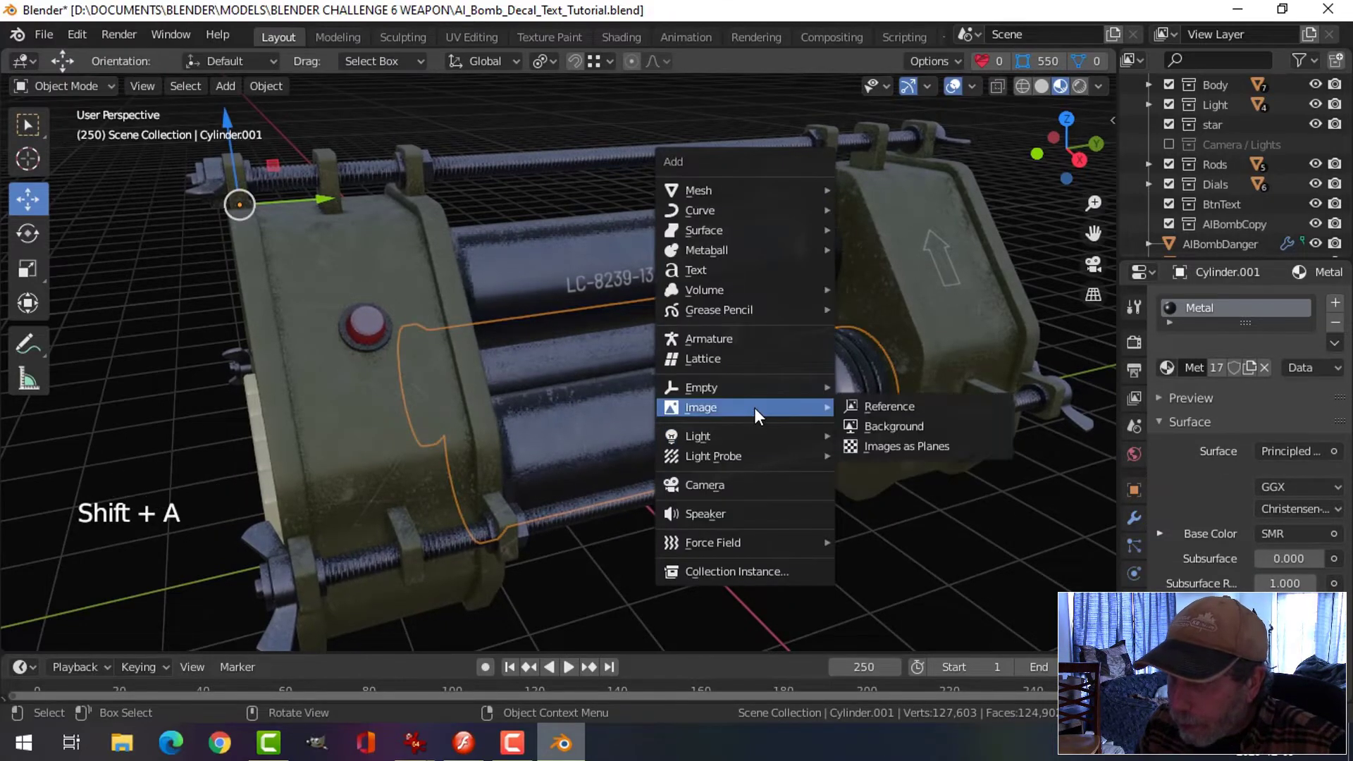
{"action": "left_click", "coordinate": [902, 446]}
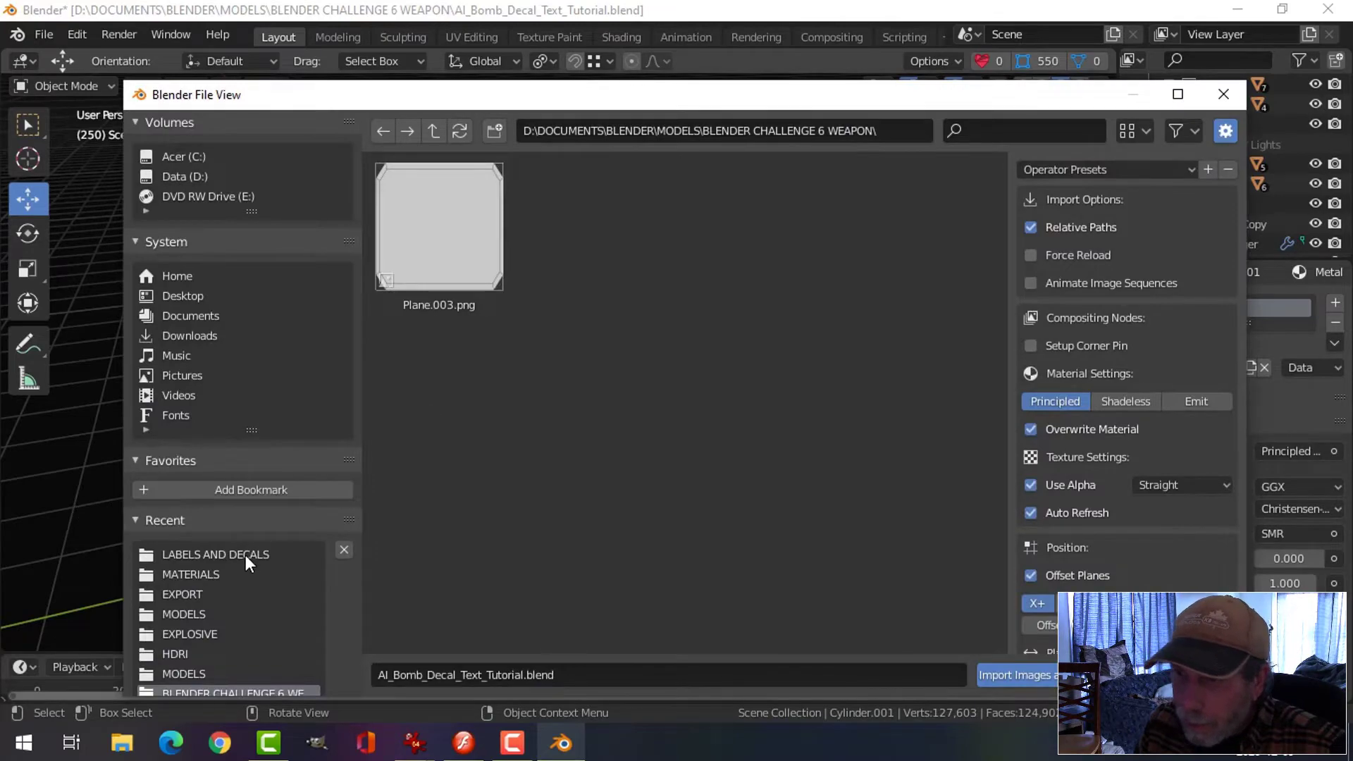
{"action": "left_click", "coordinate": [246, 556]}
{"action": "scroll", "coordinate": [717, 442], "scroll_direction": "down", "scroll_amount": 6}
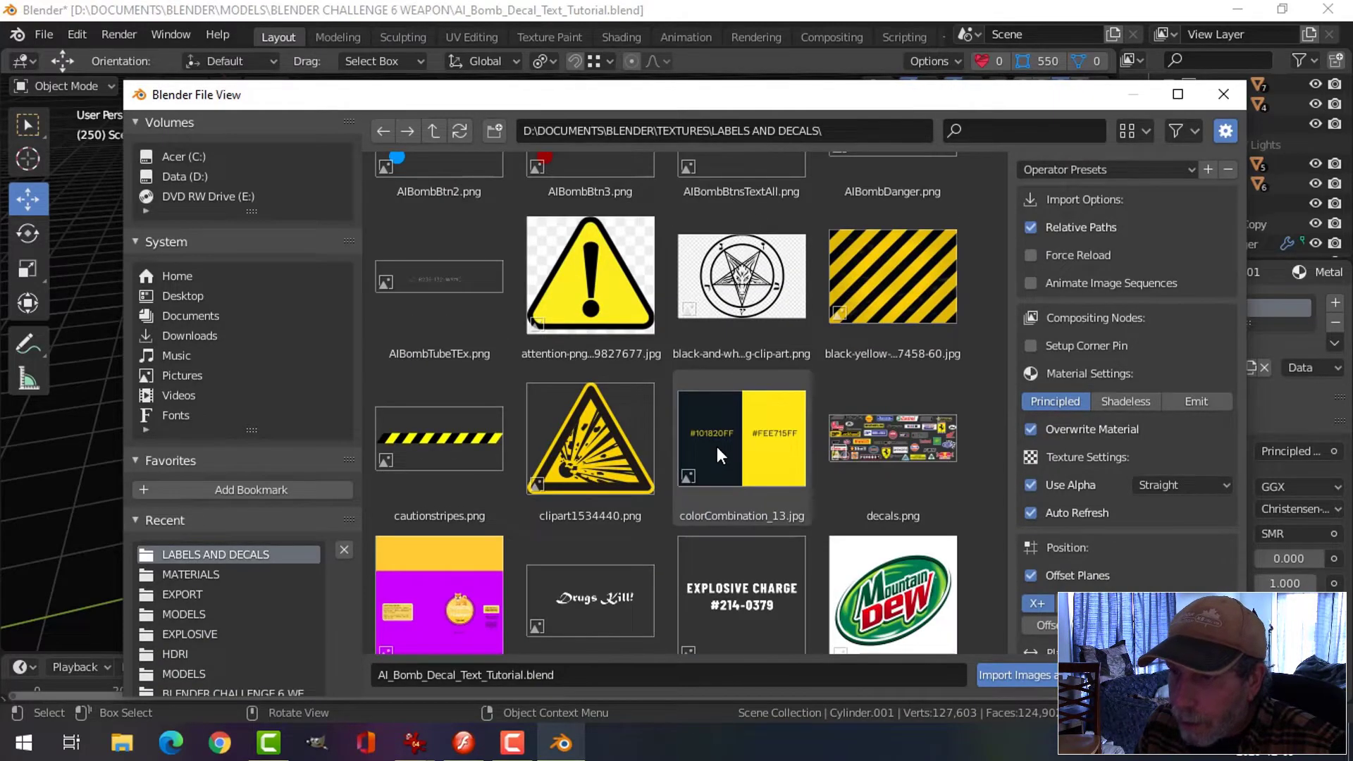
{"action": "scroll", "coordinate": [716, 446], "scroll_direction": "down", "scroll_amount": 10}
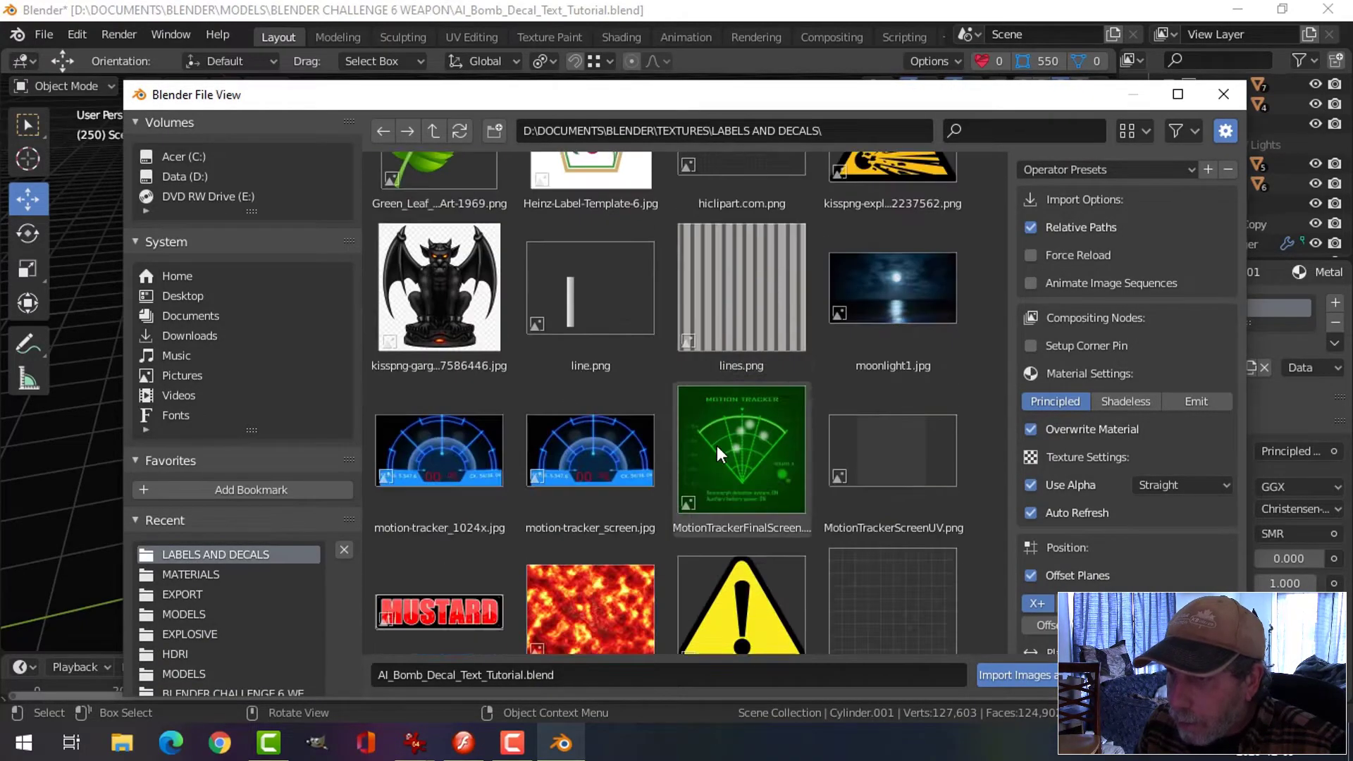
{"action": "scroll", "coordinate": [717, 445], "scroll_direction": "down", "scroll_amount": 8}
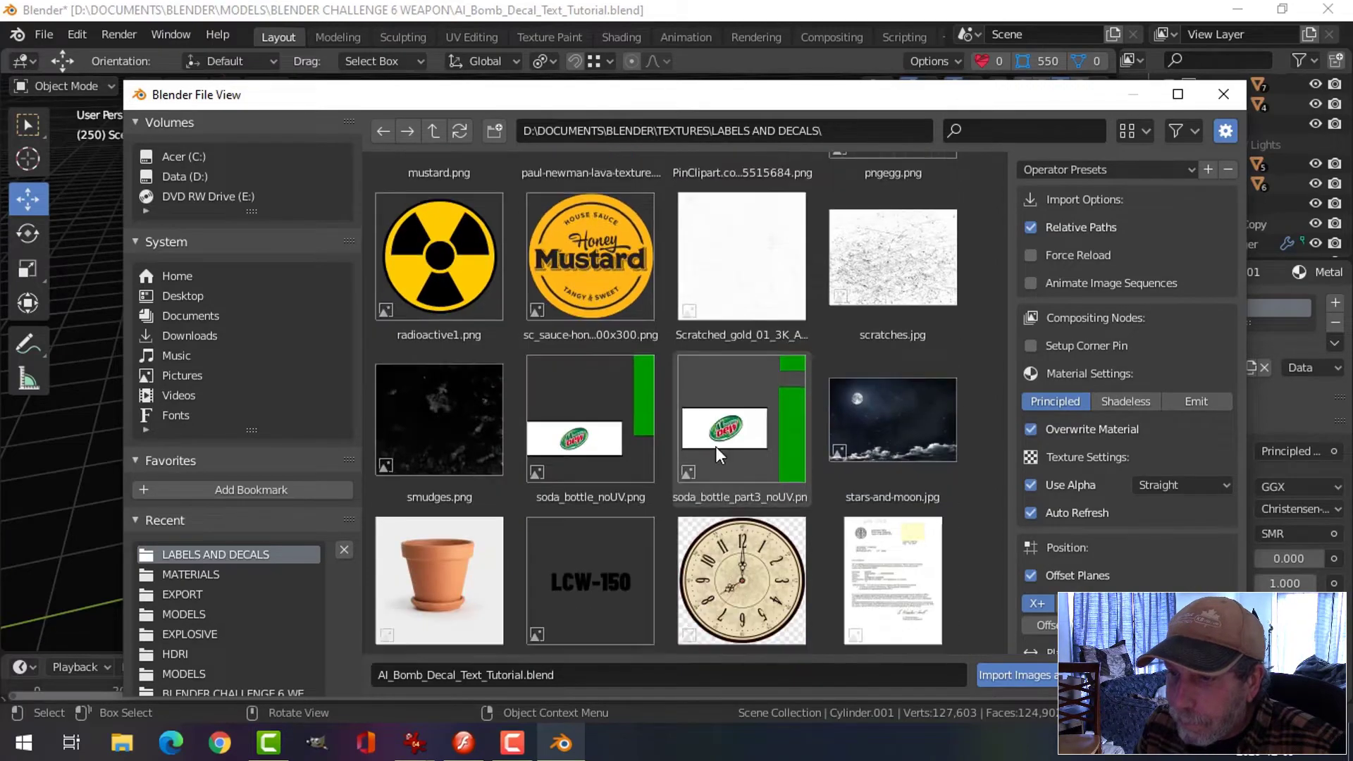
{"action": "scroll", "coordinate": [715, 446], "scroll_direction": "down", "scroll_amount": 3}
{"action": "left_click", "coordinate": [589, 480]}
{"action": "left_click", "coordinate": [1015, 674]}
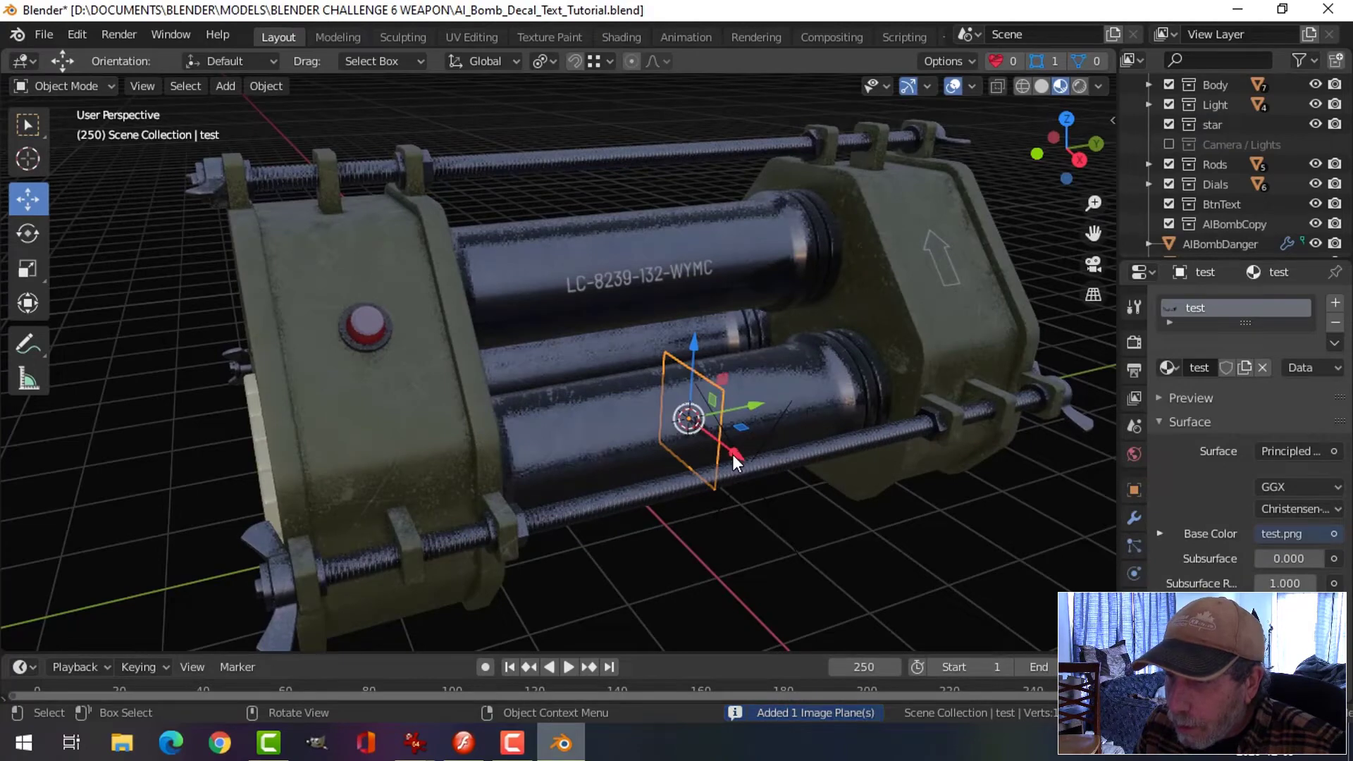
Step: Move the image plane out from the tube along X and rotate it 90 degrees about Z
{"action": "left_click_drag", "start_coordinate": [733, 453], "coordinate": [812, 559]}
{"action": "middle_click_drag", "start_coordinate": [811, 559], "coordinate": [1004, 290]}
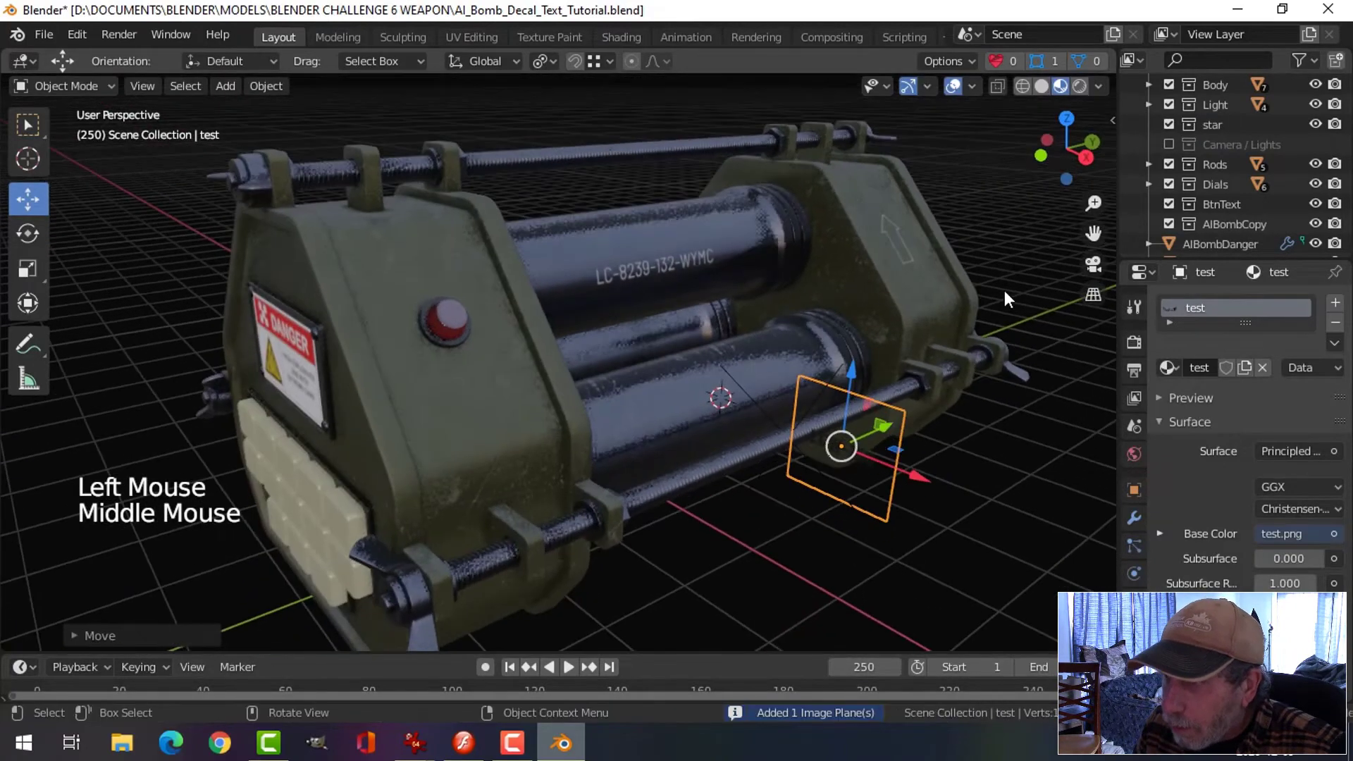
{"action": "key", "text": "r"}
{"action": "key", "text": "z"}
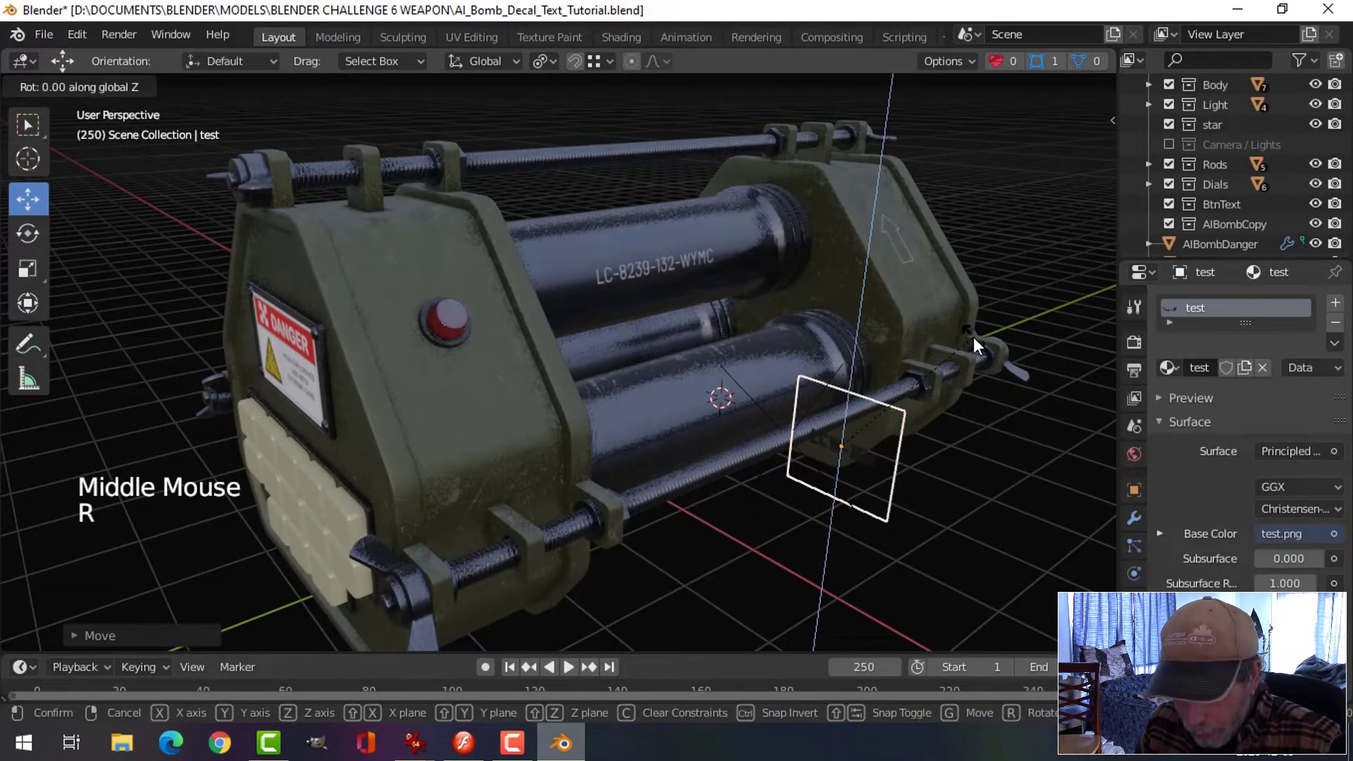
{"action": "key", "text": "9"}
{"action": "key", "text": "0"}
{"action": "key", "text": "Return"}
{"action": "middle_click_drag", "start_coordinate": [918, 444], "coordinate": [859, 493]}
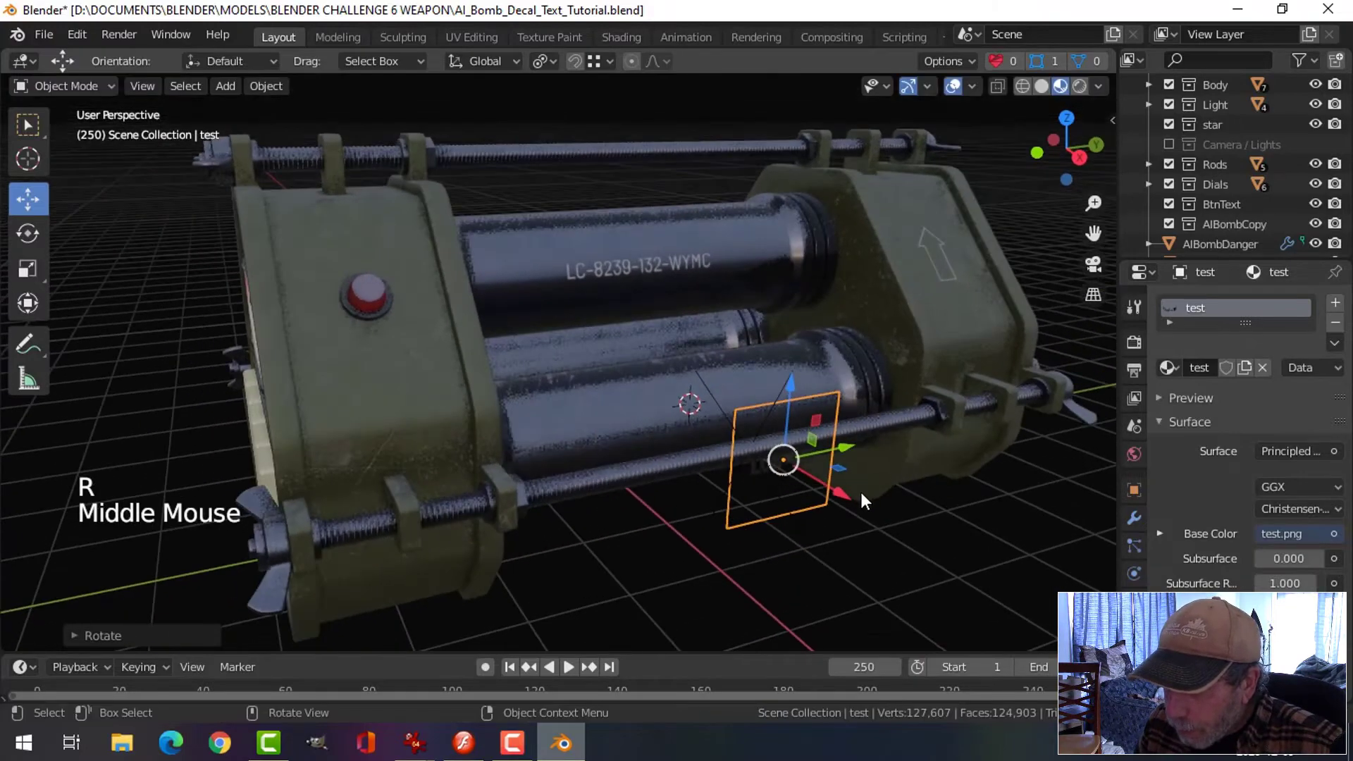
Step: Move the image plane back along X close to the tube and lower it slightly in the right view
{"action": "left_click_drag", "start_coordinate": [815, 475], "coordinate": [773, 439]}
{"action": "middle_click_drag", "start_coordinate": [772, 438], "coordinate": [762, 401]}
{"action": "key", "text": "KP_3"}
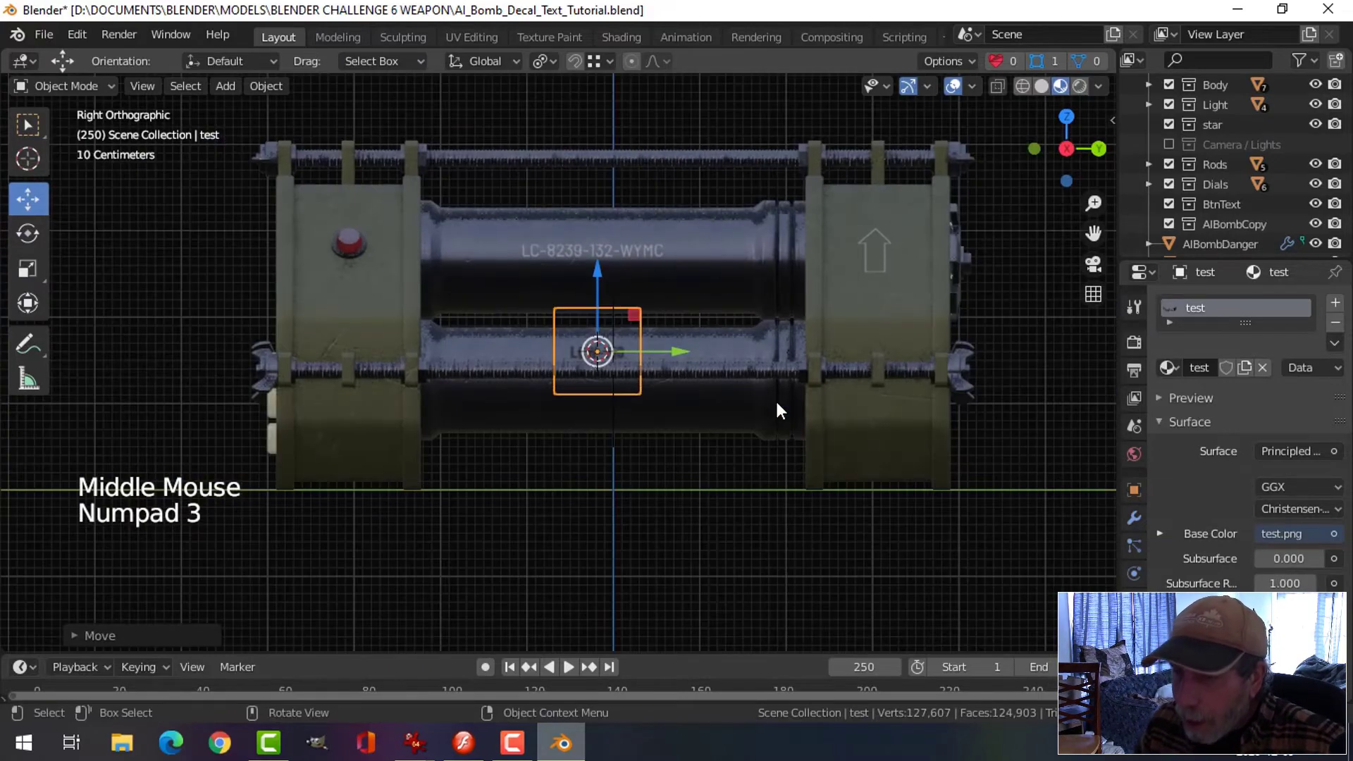
{"action": "scroll", "coordinate": [776, 402], "scroll_direction": "up", "scroll_amount": 7}
{"action": "middle_click_drag", "start_coordinate": [789, 386], "coordinate": [603, 283], "text": "shift"}
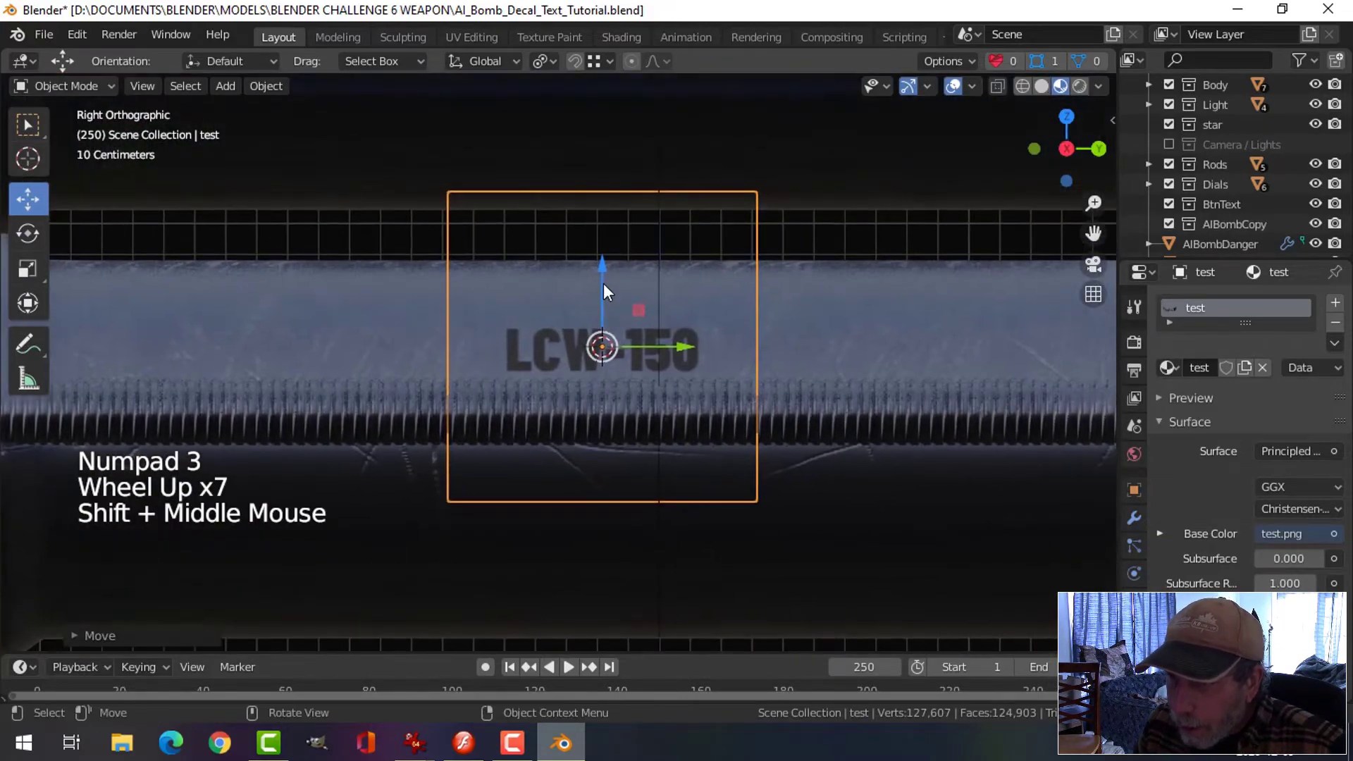
{"action": "left_click_drag", "start_coordinate": [603, 283], "coordinate": [605, 289]}
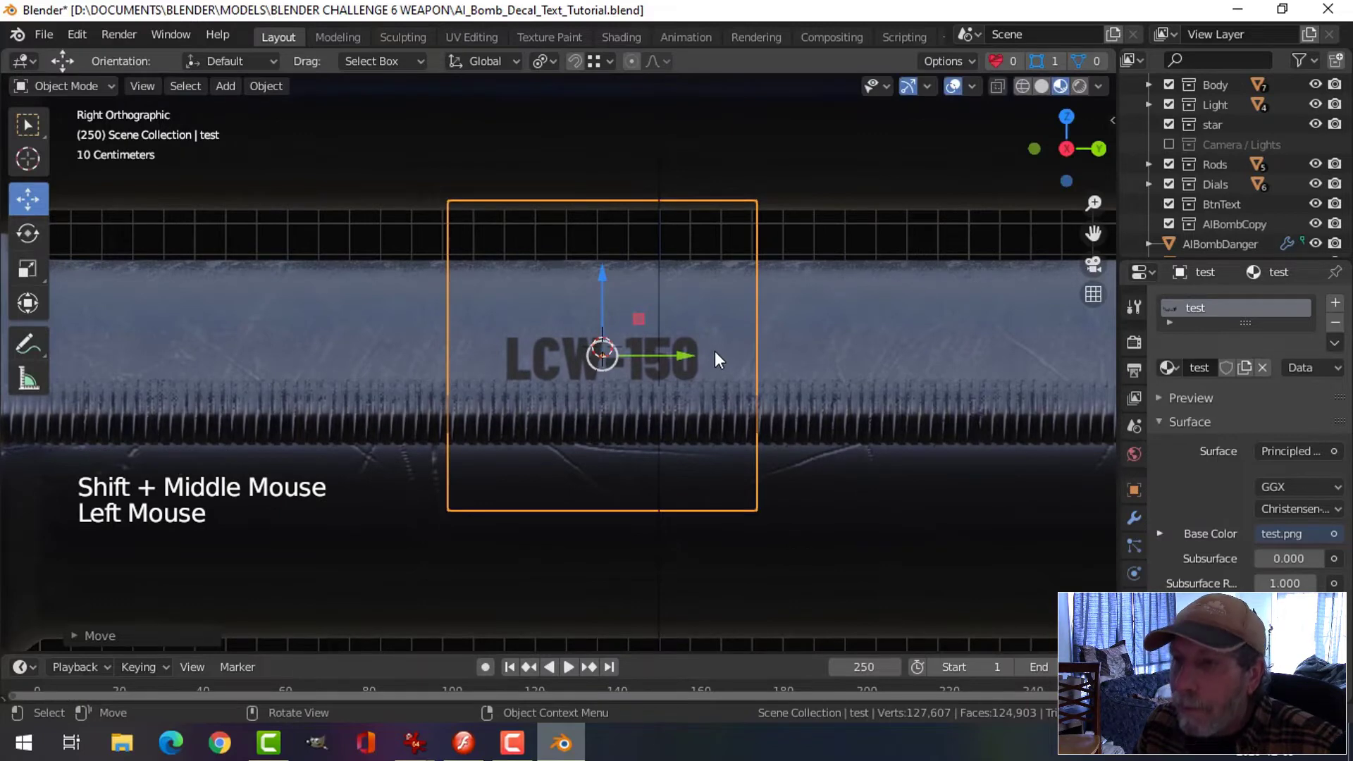
Step: Add two horizontal loop cuts to the image plane, one just above and one just below the LCW-150 text
{"action": "key", "text": "Tab"}
{"action": "key", "text": "ctrl+r"}
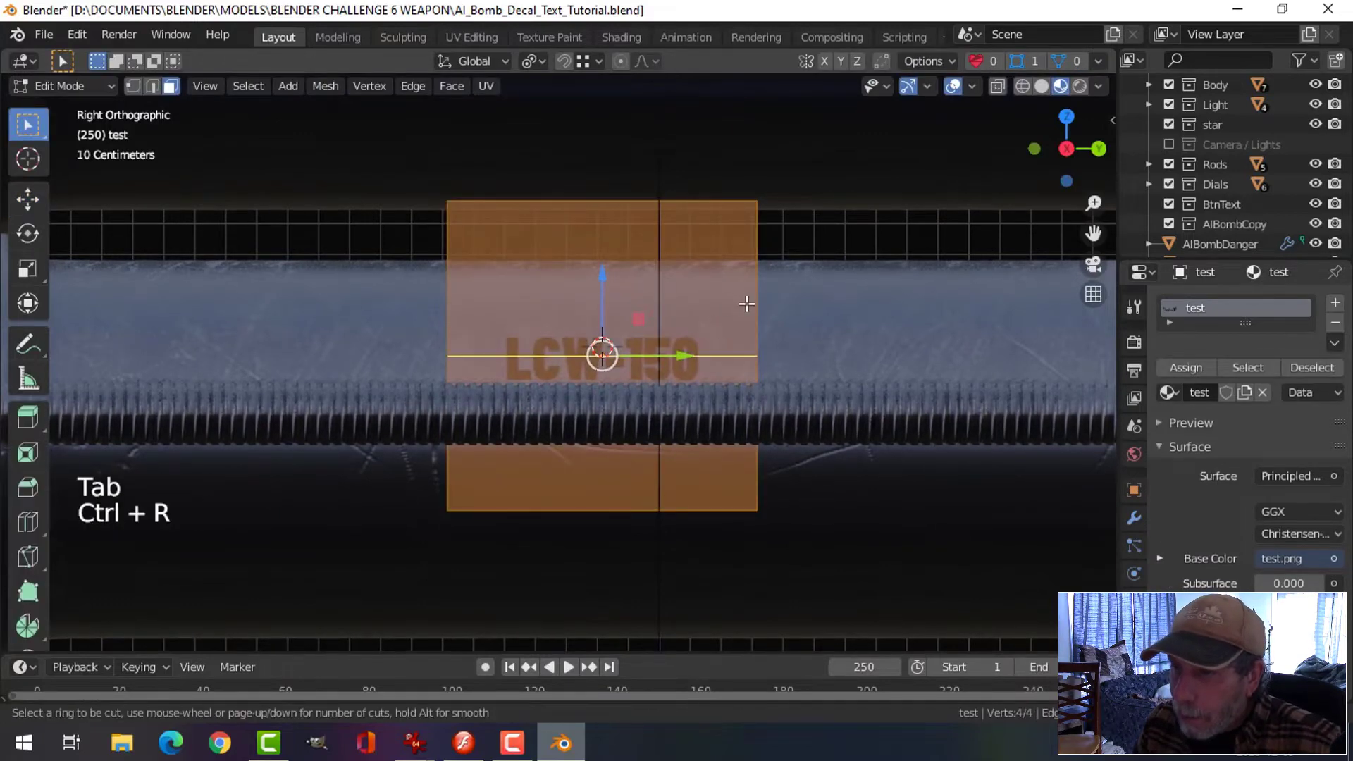
{"action": "left_click", "coordinate": [746, 300]}
{"action": "left_click", "coordinate": [747, 276]}
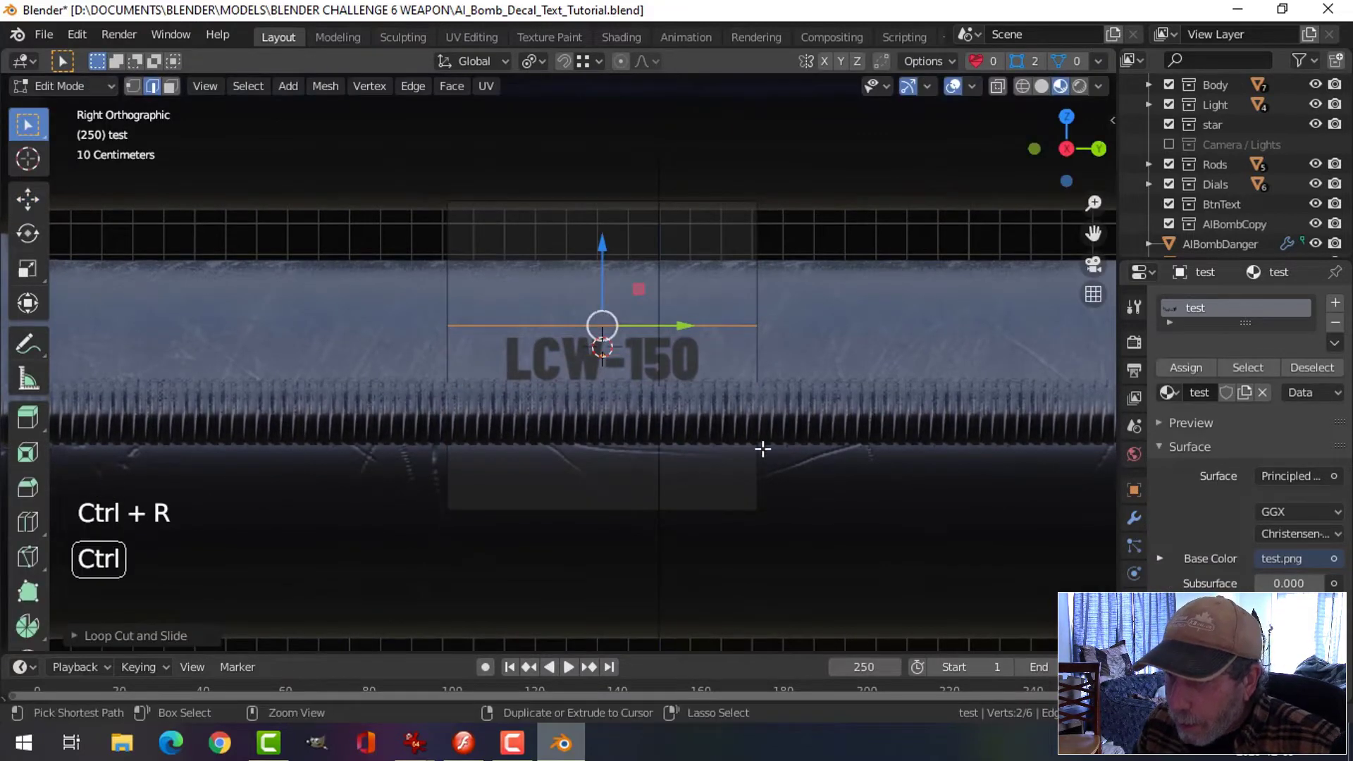
{"action": "key", "text": "ctrl+r"}
{"action": "left_click", "coordinate": [761, 445]}
{"action": "left_click", "coordinate": [761, 359]}
{"action": "middle_click_drag", "start_coordinate": [761, 359], "coordinate": [768, 369]}
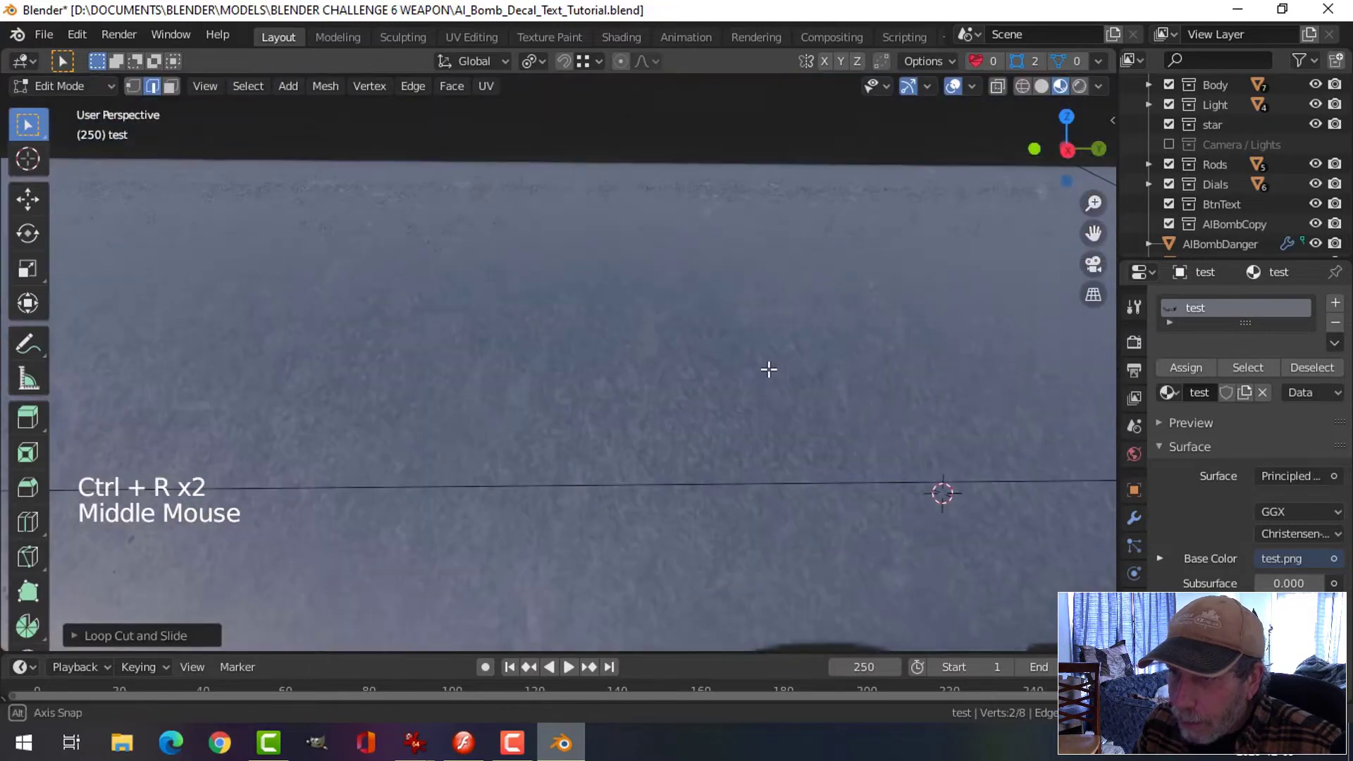
Step: Delete the image plane's upper and lower faces, keeping only the strip with the LCW-150 text
{"action": "scroll", "coordinate": [776, 374], "scroll_direction": "down", "scroll_amount": 5}
{"action": "key", "text": "alt+a"}
{"action": "key", "text": "3"}
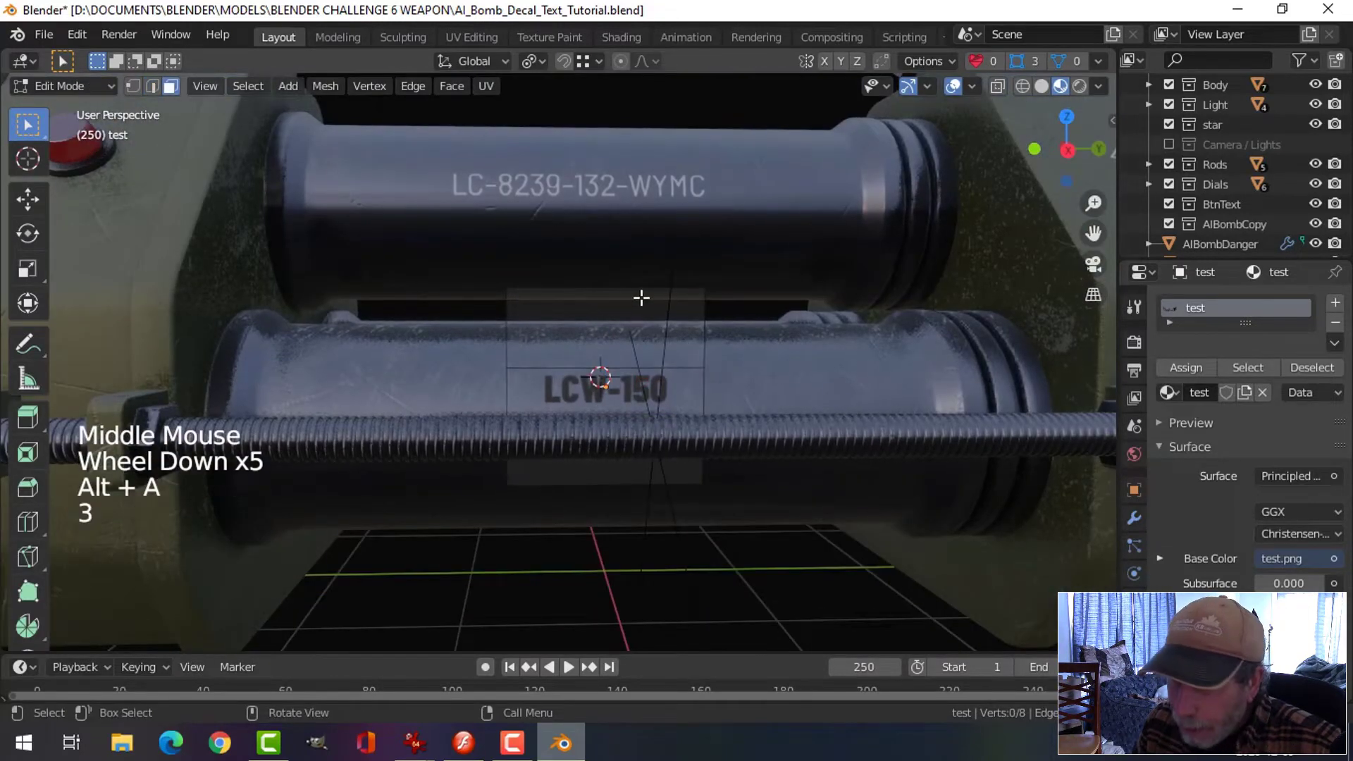
{"action": "left_click", "coordinate": [646, 328]}
{"action": "left_click", "coordinate": [622, 463], "text": "shift"}
{"action": "key", "text": "x"}
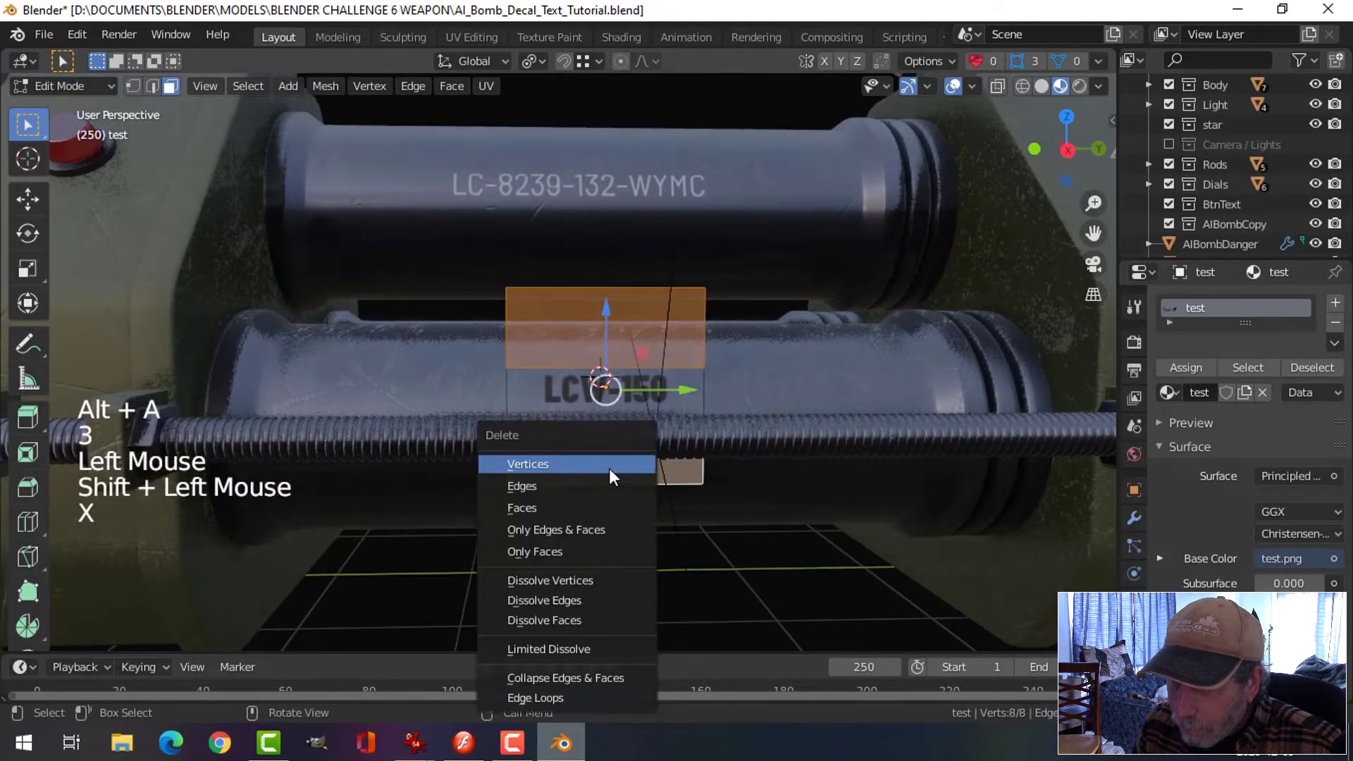
{"action": "left_click", "coordinate": [561, 508]}
Step: Nudge the whole remaining LCW-150 strip slightly towards the tube surface
{"action": "key", "text": "a"}
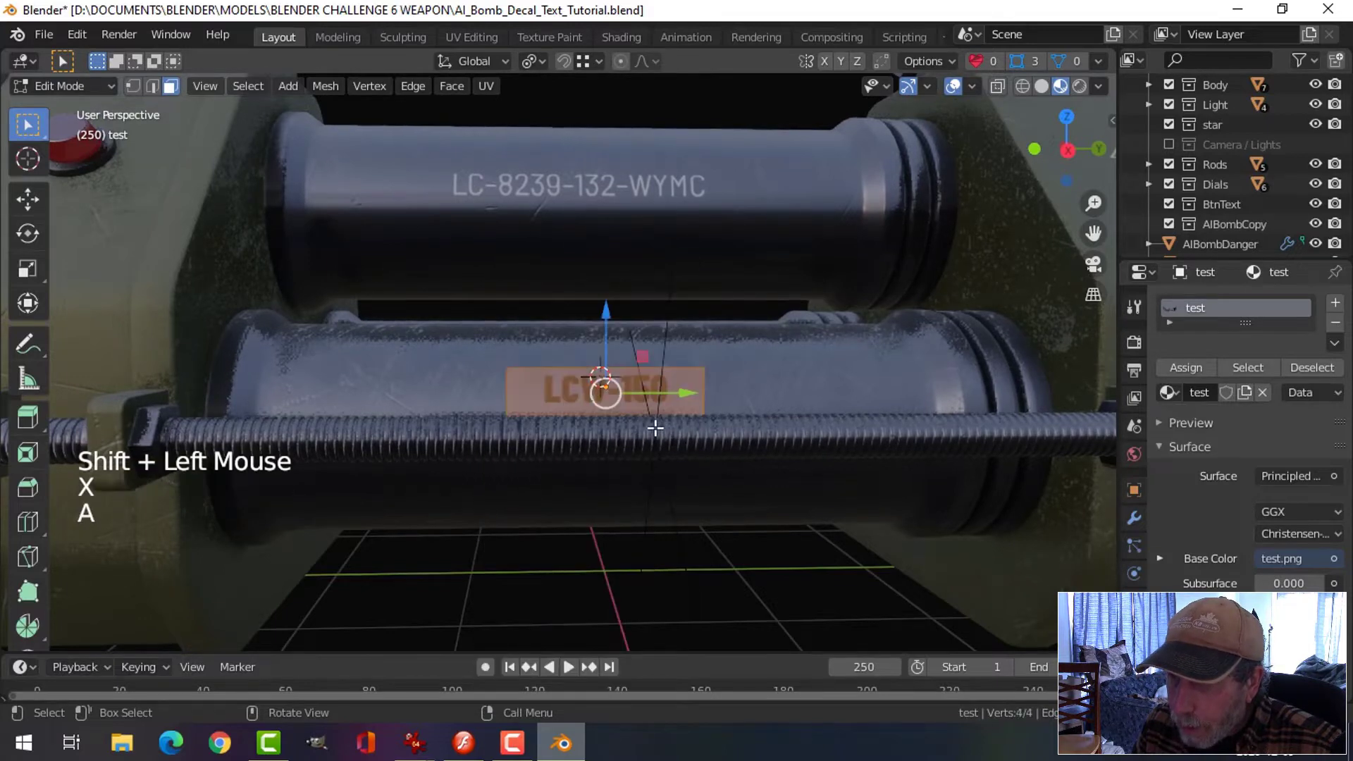
{"action": "middle_click_drag", "start_coordinate": [652, 424], "coordinate": [695, 357]}
{"action": "mouse_move", "coordinate": [678, 344]}
{"action": "left_mouse_down"}
{"action": "mouse_move", "coordinate": [677, 314]}
{"action": "mouse_move", "coordinate": [677, 331]}
{"action": "left_mouse_up"}
{"action": "middle_click_drag", "start_coordinate": [677, 331], "coordinate": [690, 361]}
{"action": "scroll", "coordinate": [687, 380], "scroll_direction": "up", "scroll_amount": 2}
{"action": "scroll", "coordinate": [694, 357], "scroll_direction": "down", "scroll_amount": 2}
{"action": "middle_click_drag", "start_coordinate": [690, 360], "coordinate": [676, 384]}
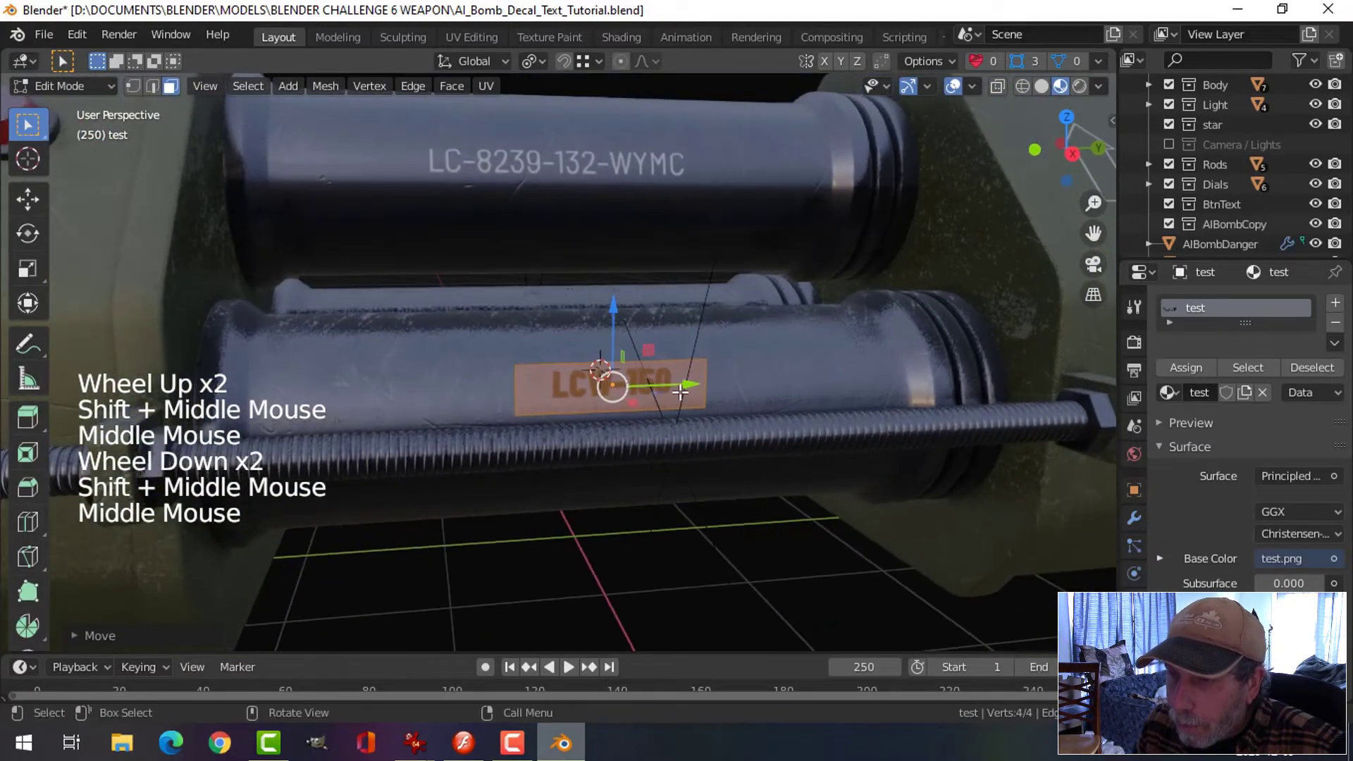
Step: Add a centred vertical loop cut to the LCW-150 strip and subdivide the entire strip three times
{"action": "key", "text": "ctrl+r"}
{"action": "left_click", "coordinate": [603, 374]}
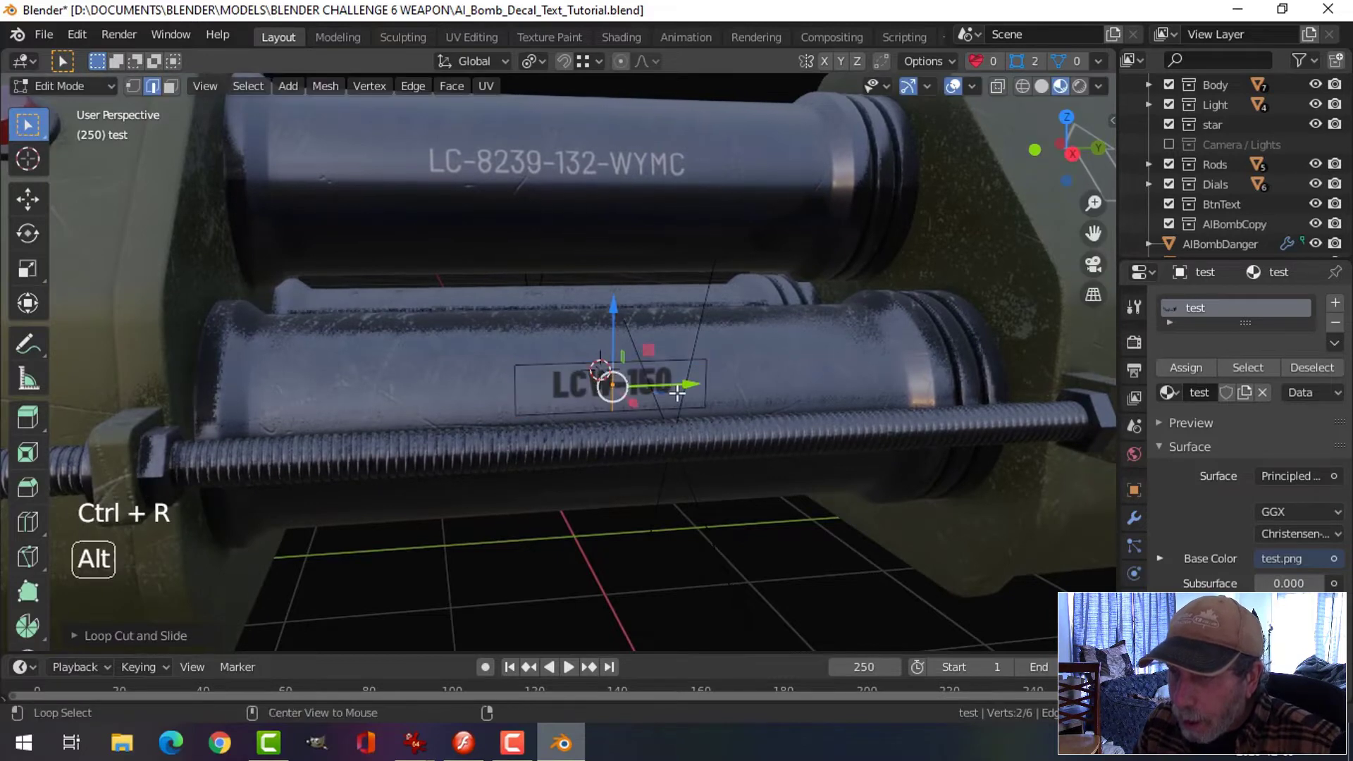
{"action": "key", "text": "alt+a"}
{"action": "key", "text": "a"}
{"action": "right_click", "coordinate": [655, 386]}
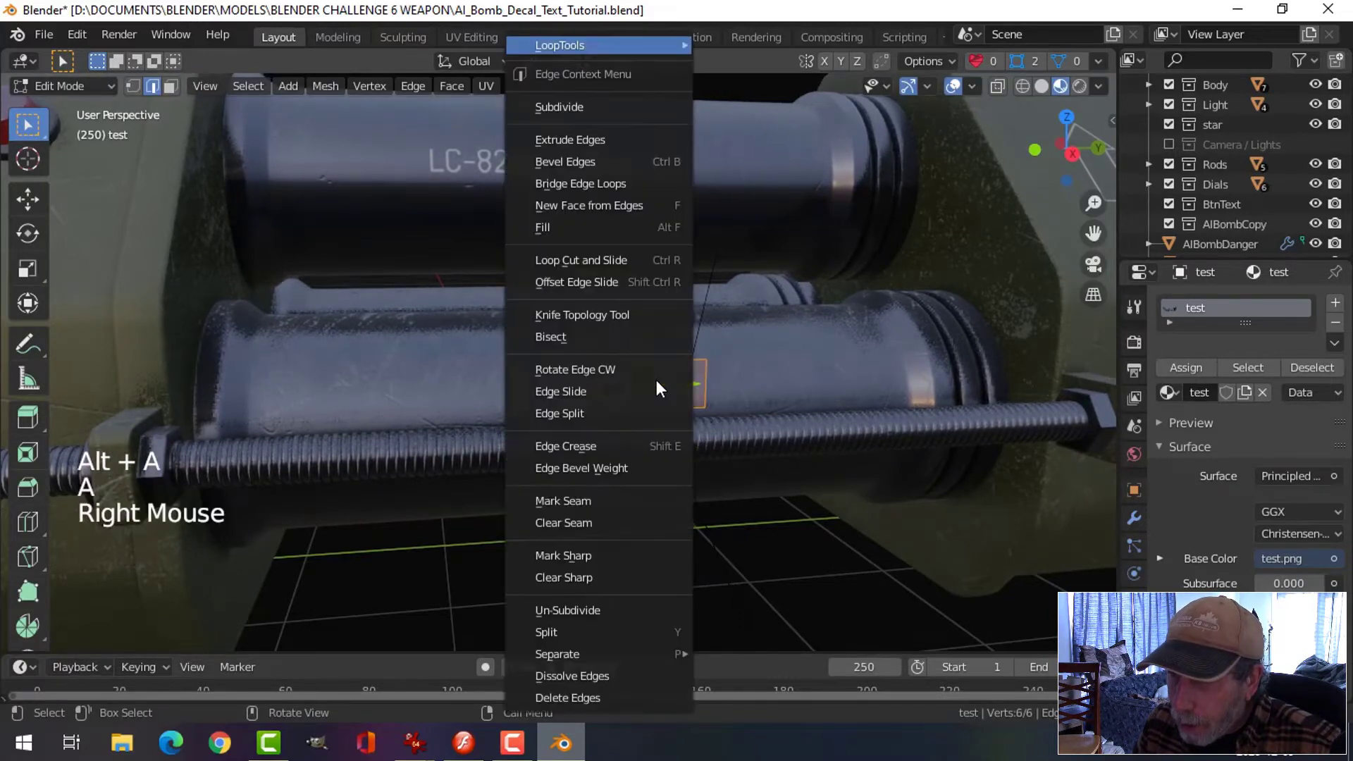
{"action": "left_click", "coordinate": [592, 107]}
{"action": "right_click", "coordinate": [620, 362]}
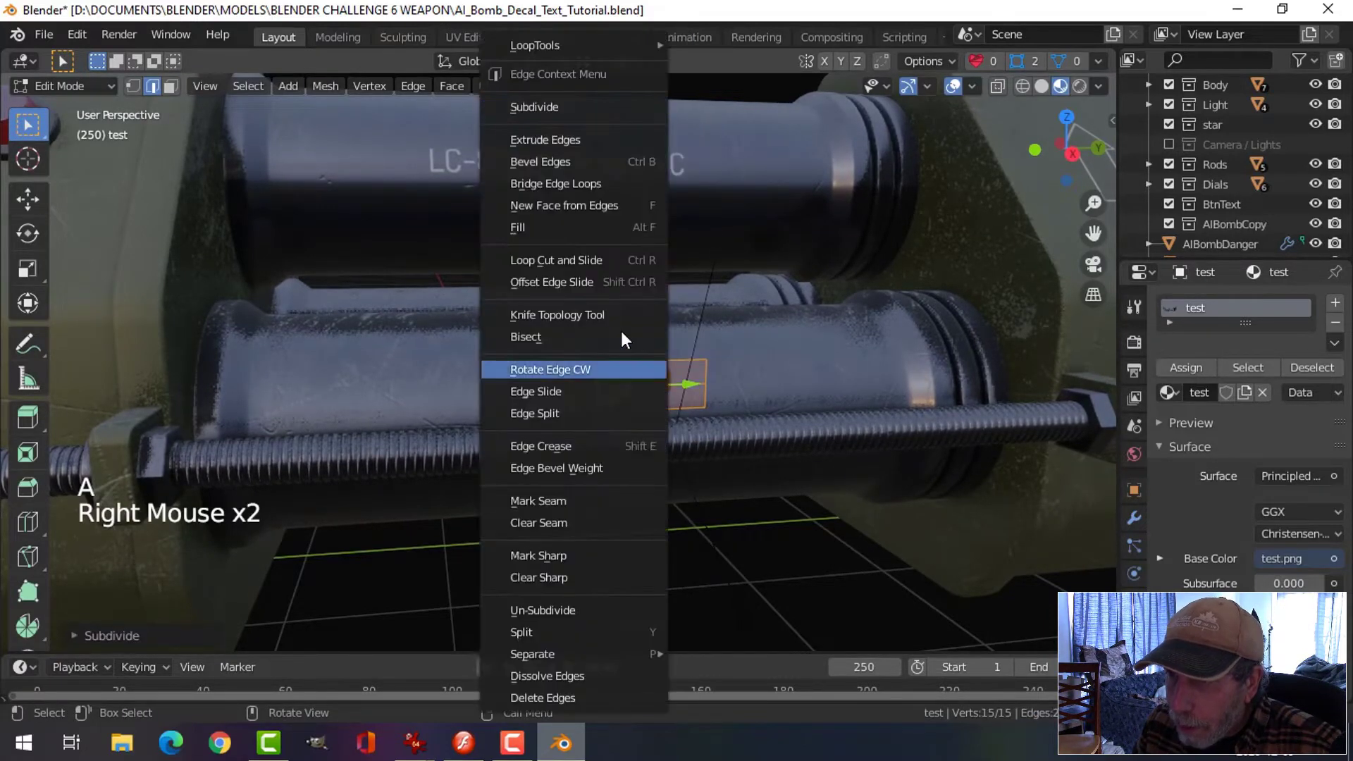
{"action": "left_click", "coordinate": [566, 107]}
{"action": "right_click", "coordinate": [661, 383]}
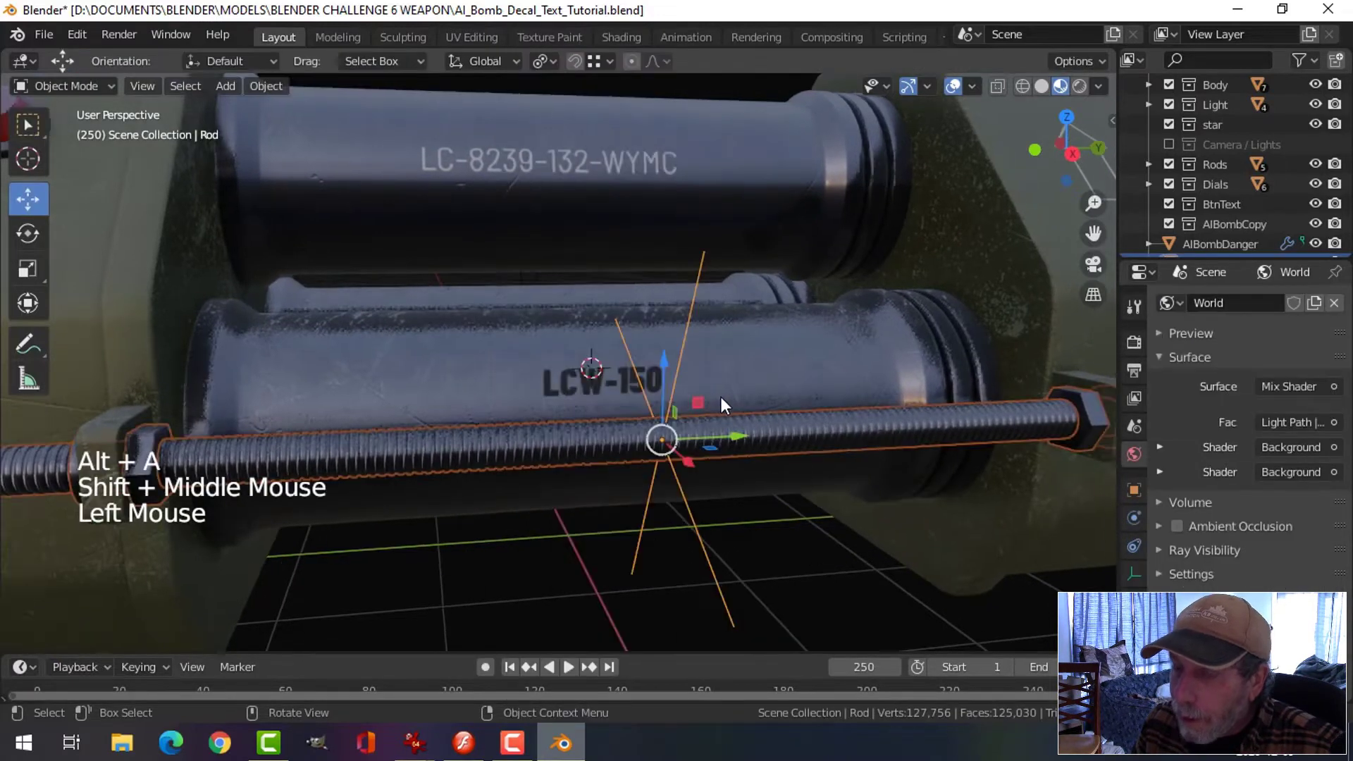
Step: Add a Shrinkwrap modifier to the LCW-150 strip and target the lower tube's cylinder
{"action": "middle_click_drag", "start_coordinate": [721, 396], "coordinate": [648, 378]}
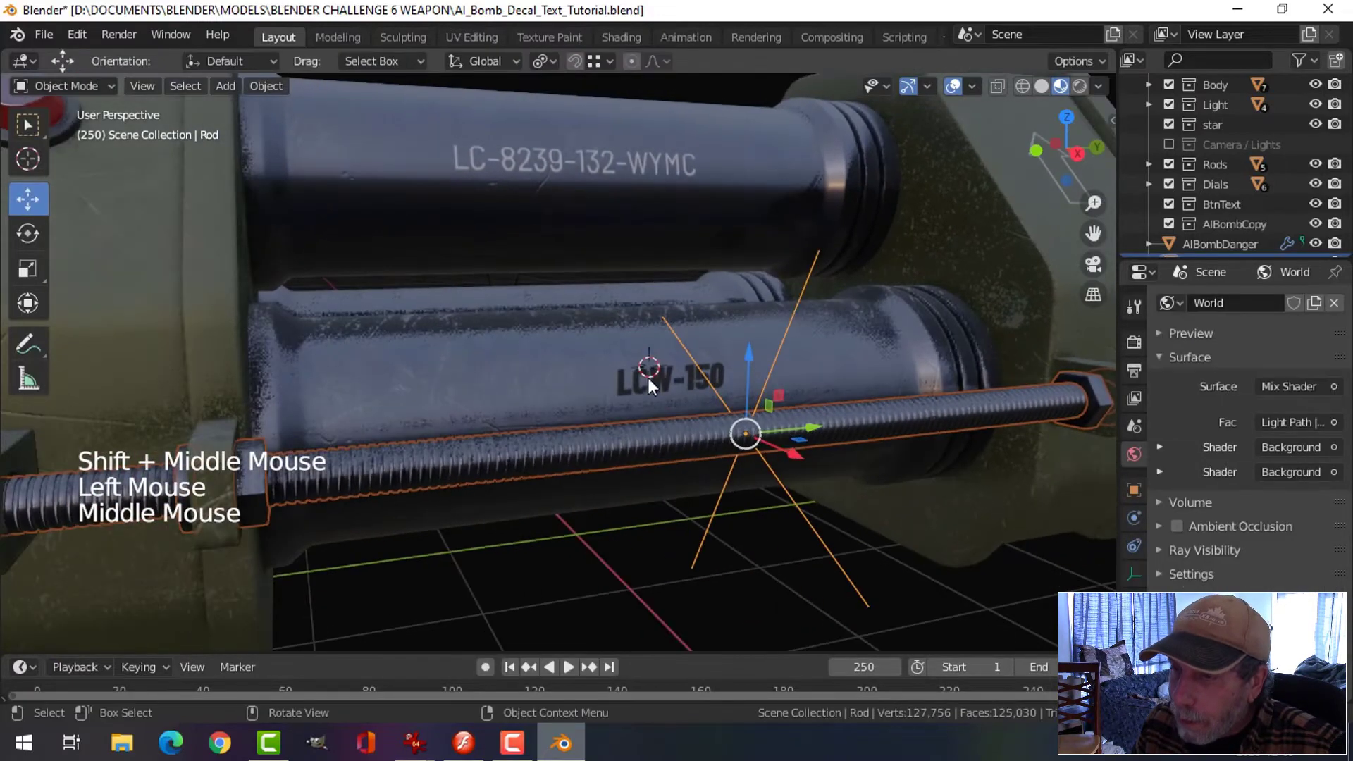
{"action": "left_click", "coordinate": [674, 381]}
{"action": "middle_click_drag", "start_coordinate": [778, 396], "coordinate": [736, 387], "text": "shift"}
{"action": "scroll", "coordinate": [736, 388], "scroll_direction": "up", "scroll_amount": 1}
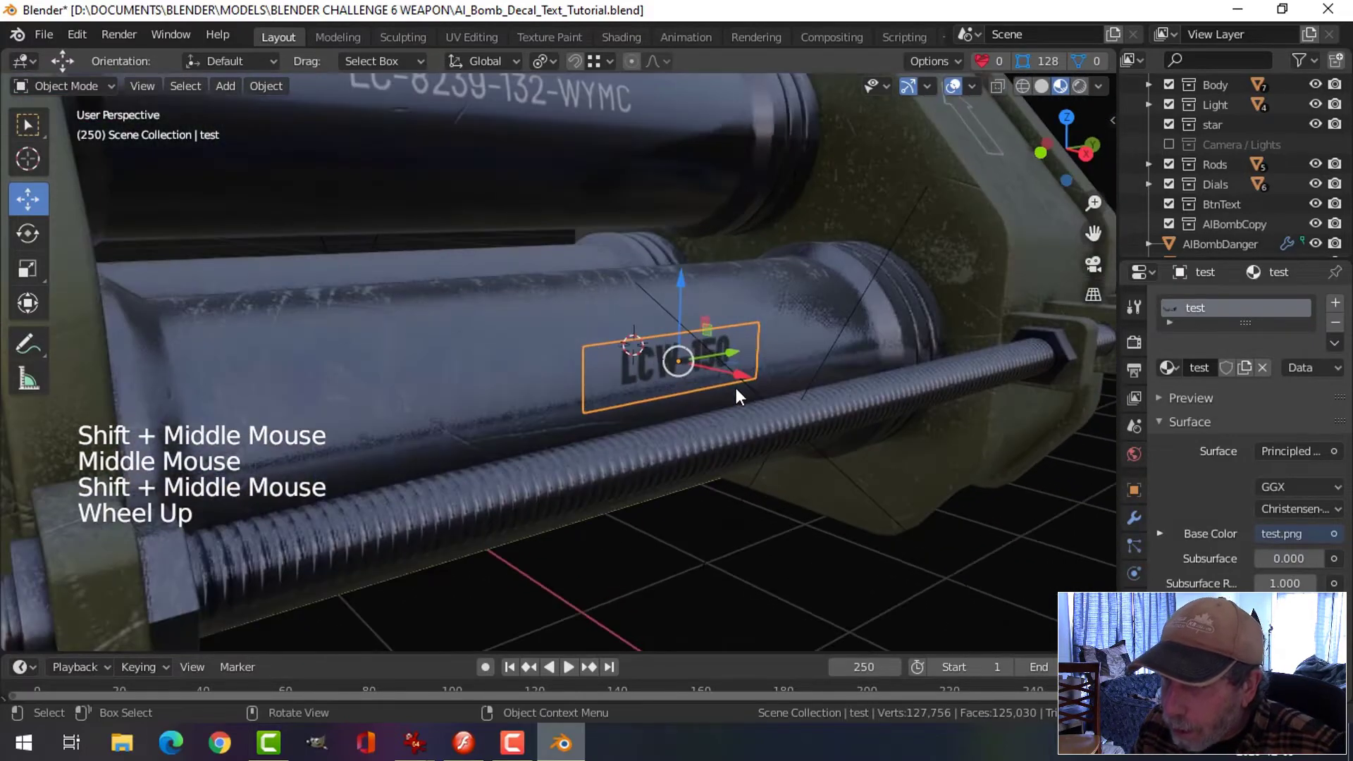
{"action": "scroll", "coordinate": [735, 387], "scroll_direction": "up", "scroll_amount": 1}
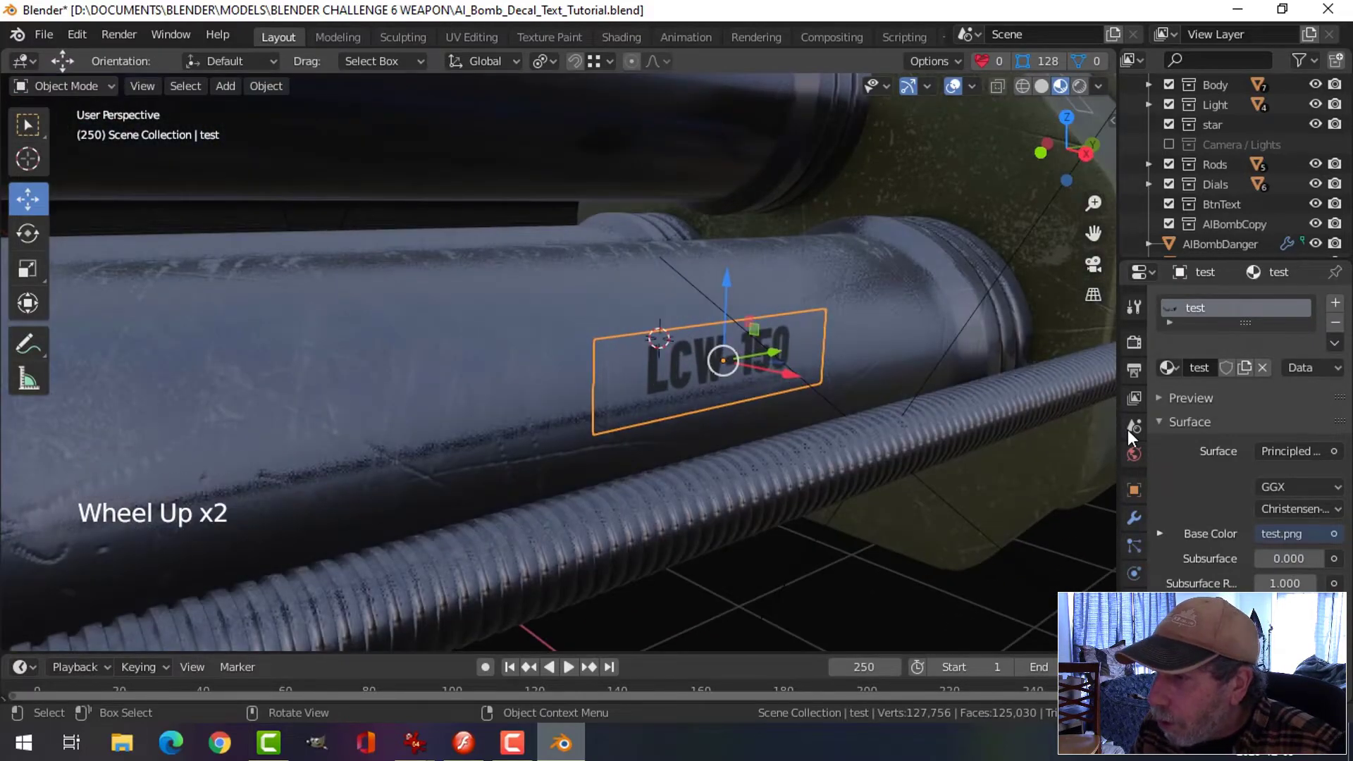
{"action": "left_click", "coordinate": [1135, 520]}
{"action": "left_click", "coordinate": [1216, 304]}
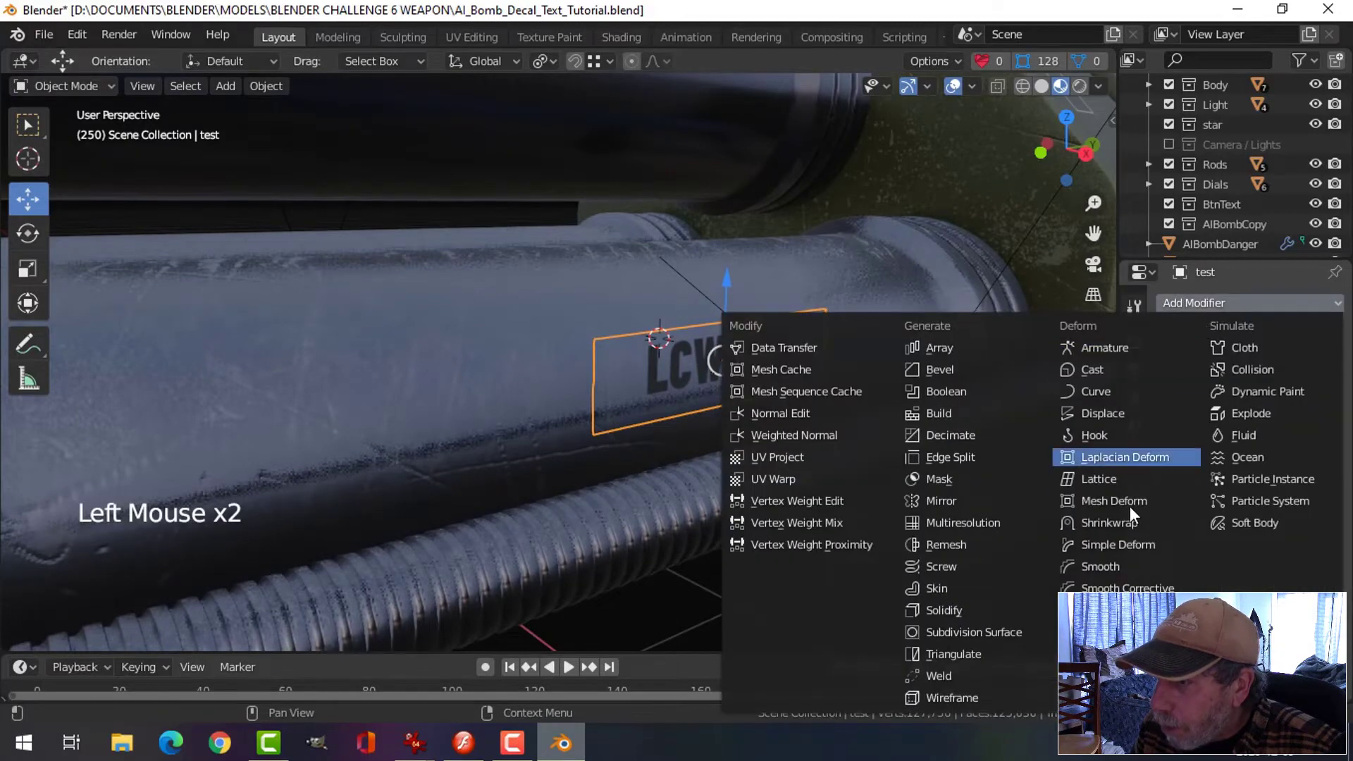
{"action": "left_click", "coordinate": [1128, 533]}
{"action": "left_click", "coordinate": [1235, 413]}
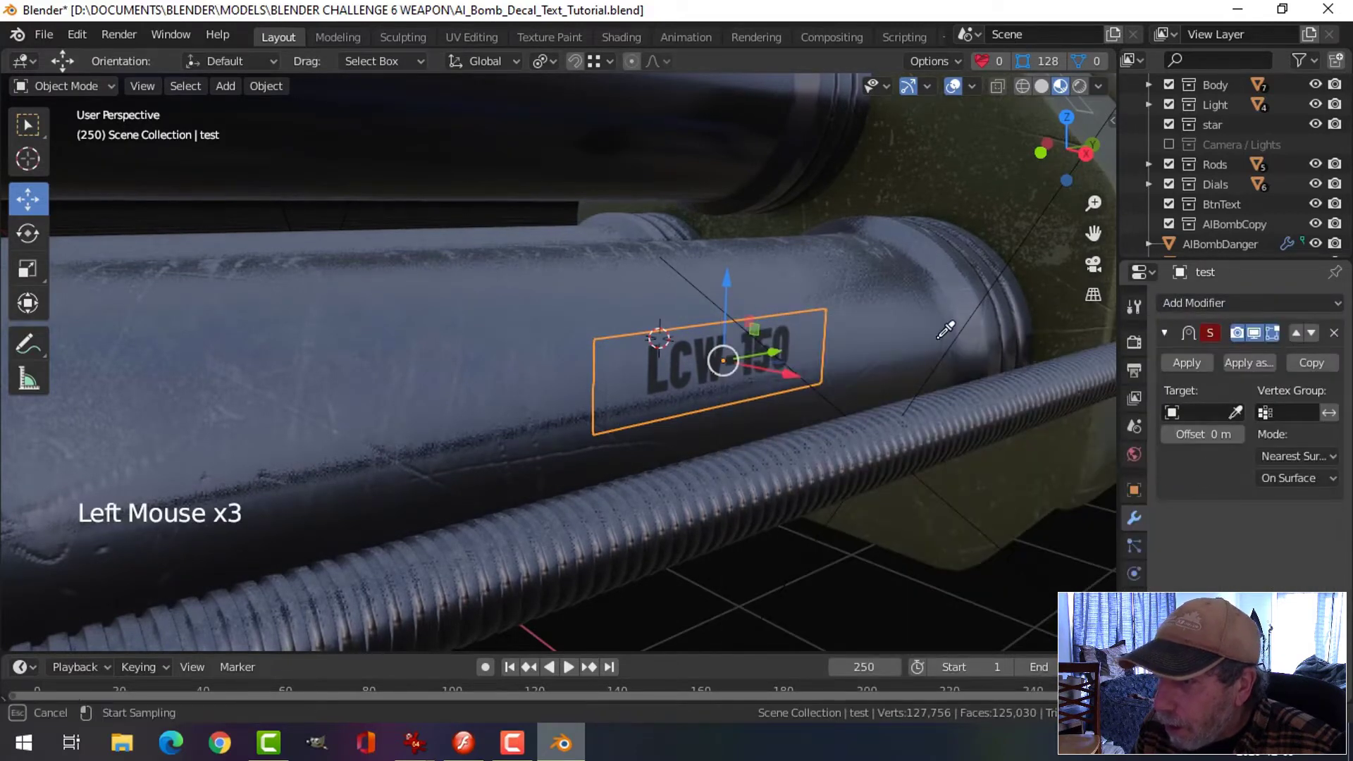
{"action": "left_click", "coordinate": [876, 321]}
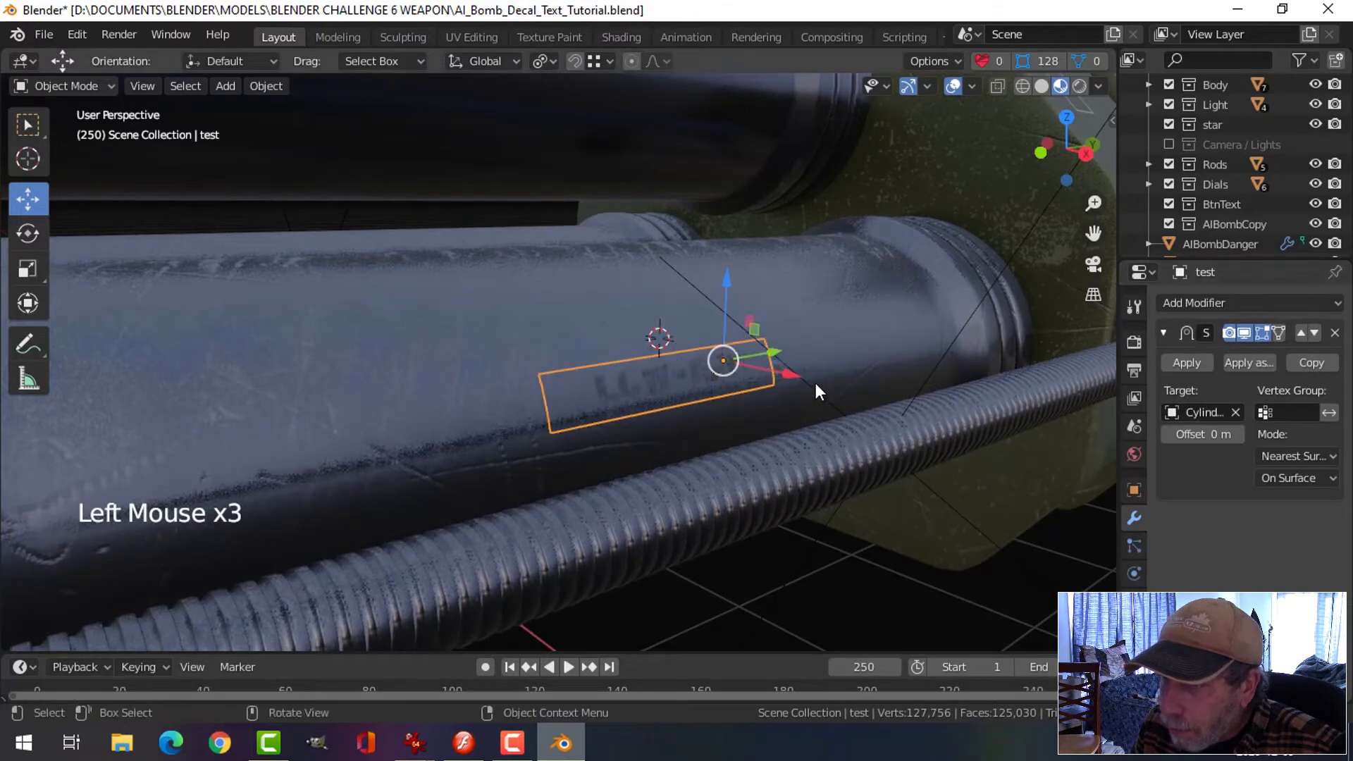
Step: Set the Shrinkwrap offset of the LCW-150 decal to 0.01 m
{"action": "left_click", "coordinate": [1203, 434]}
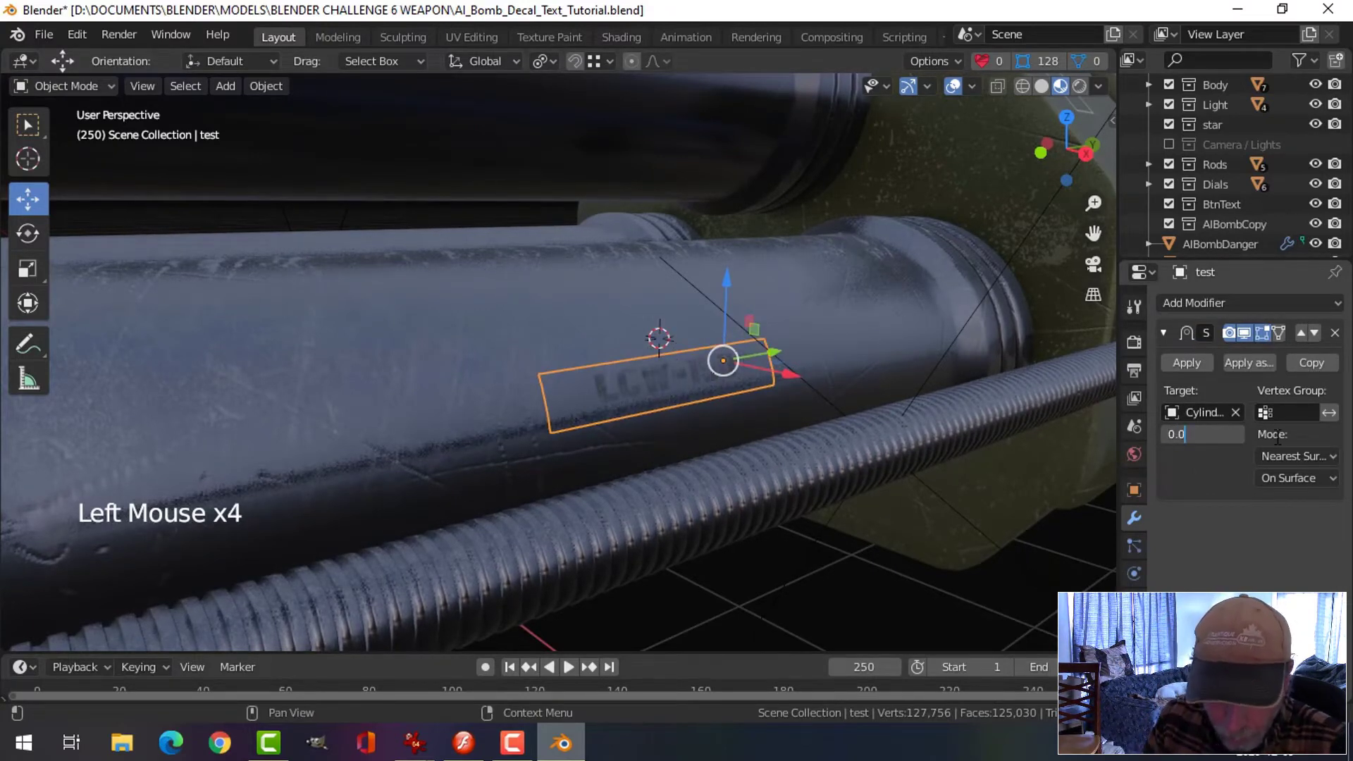
{"action": "type", "text": "0.001"}
{"action": "key", "text": "Return"}
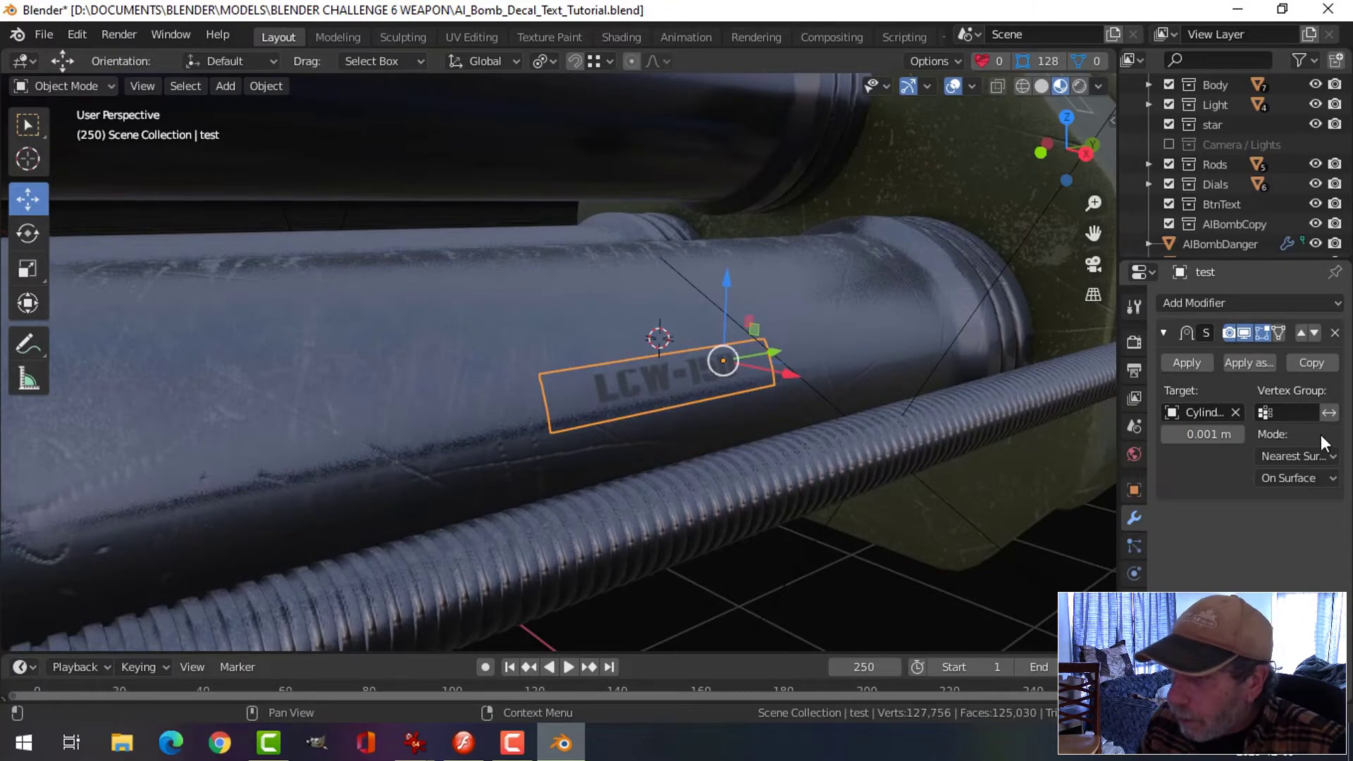
{"action": "left_click", "coordinate": [1208, 434]}
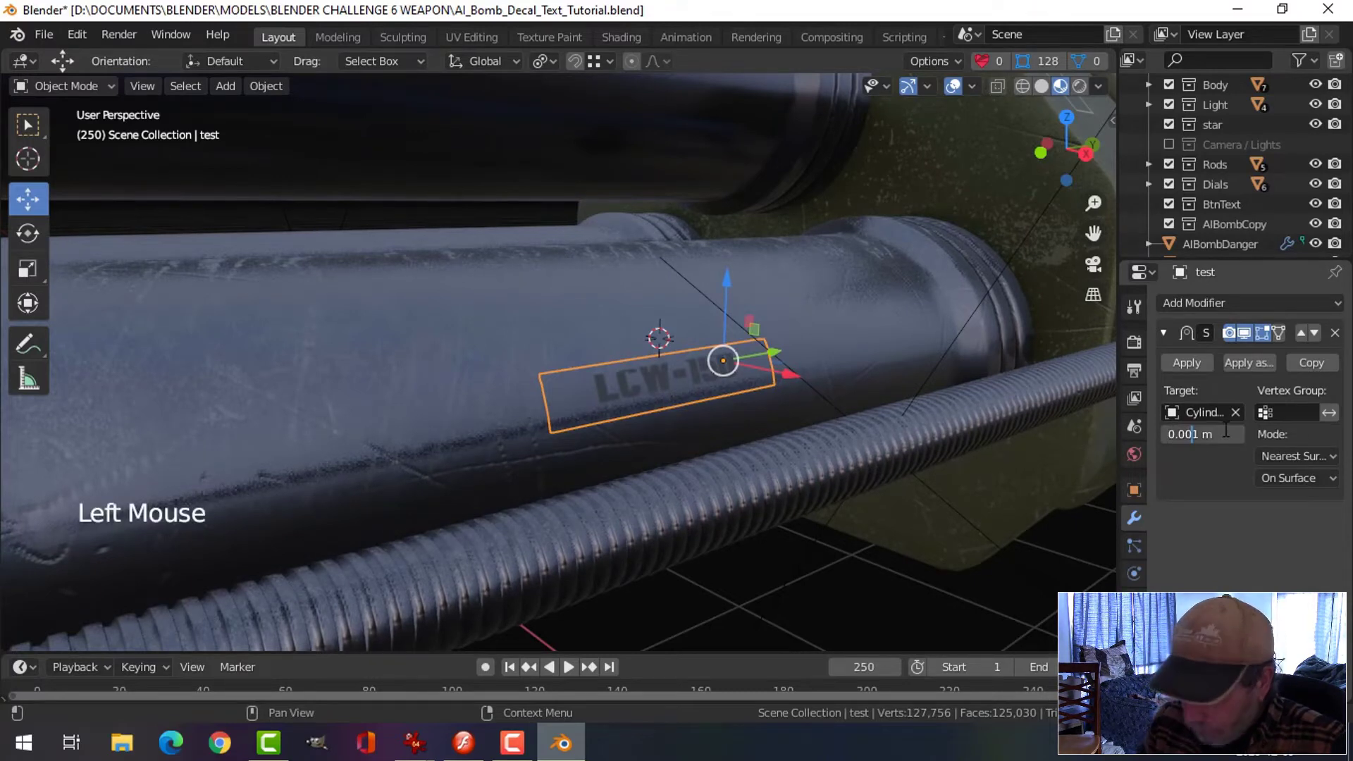
{"action": "left_click", "coordinate": [1225, 430]}
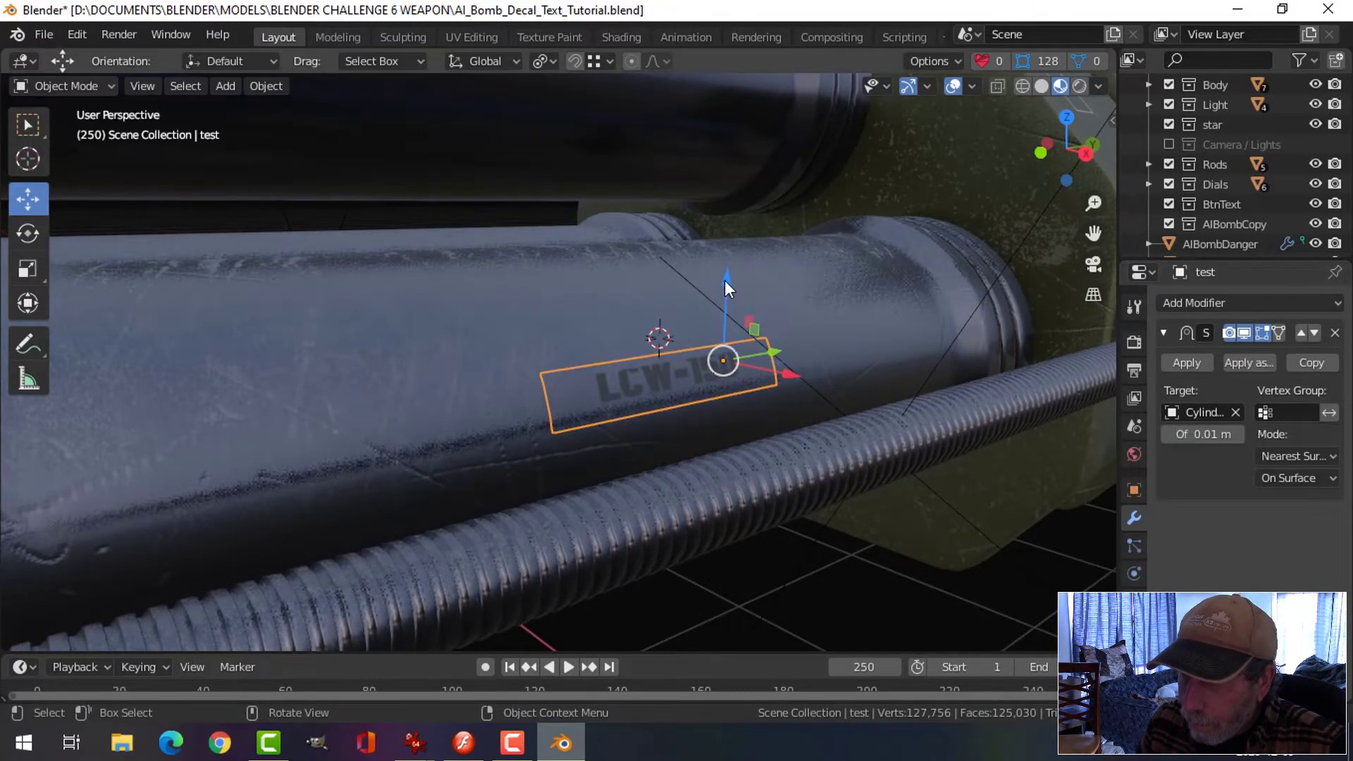
Step: Nudge the LCW-150 decal slightly upwards along Z and check it against the whole lower tube
{"action": "mouse_move", "coordinate": [726, 282]}
{"action": "left_mouse_down"}
{"action": "mouse_move", "coordinate": [728, 320]}
{"action": "mouse_move", "coordinate": [729, 281]}
{"action": "left_mouse_up"}
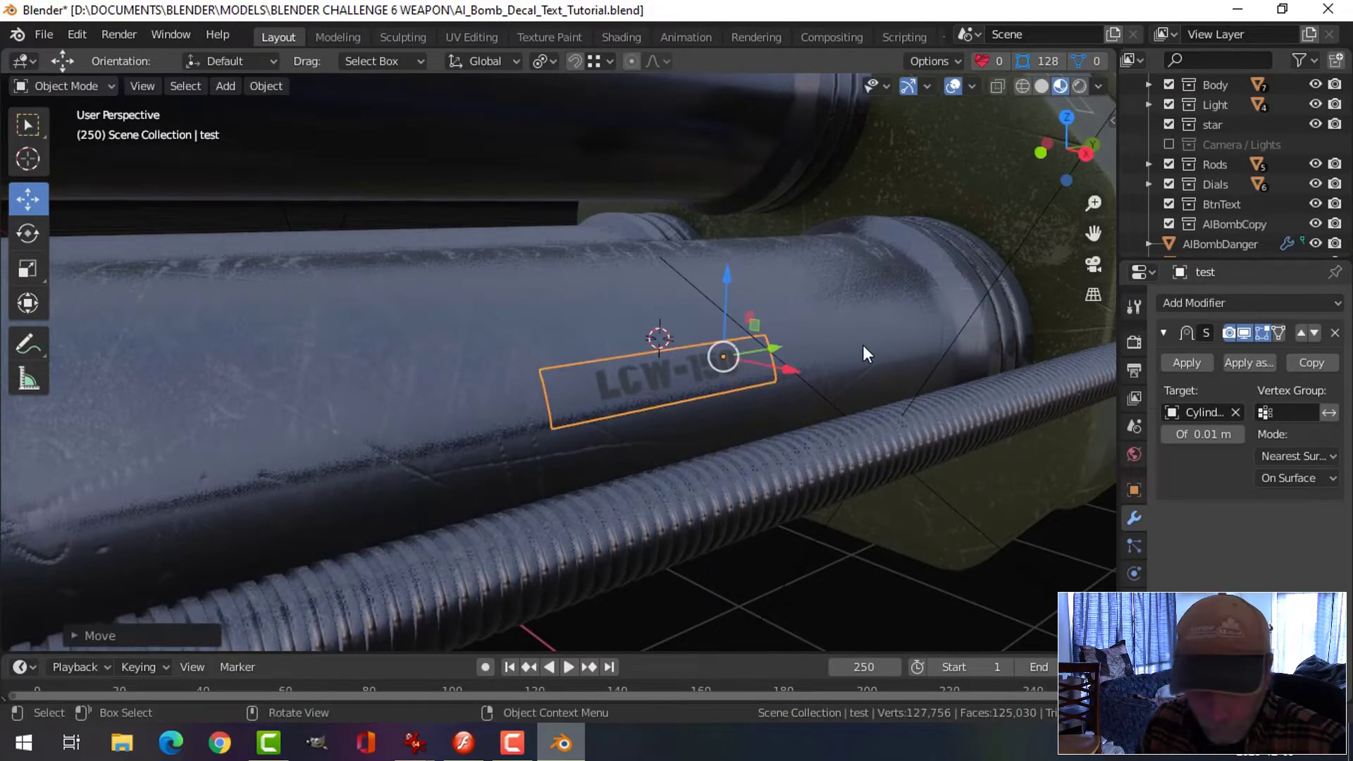
{"action": "key", "text": "alt+a"}
{"action": "scroll", "coordinate": [839, 349], "scroll_direction": "down", "scroll_amount": 1}
{"action": "middle_click_drag", "start_coordinate": [803, 356], "coordinate": [752, 383]}
{"action": "scroll", "coordinate": [731, 392], "scroll_direction": "down", "scroll_amount": 2}
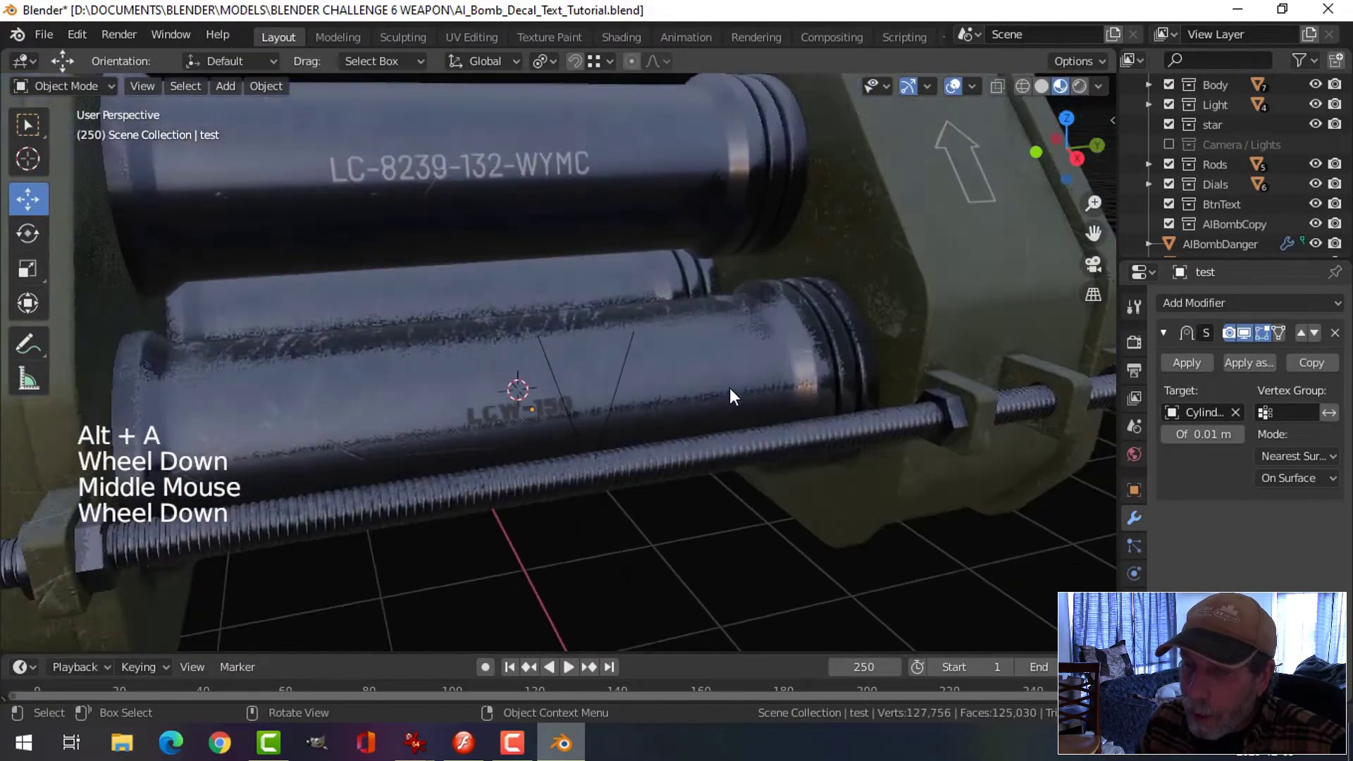
{"action": "scroll", "coordinate": [589, 408], "scroll_direction": "up", "scroll_amount": 3}
Step: Scale the LCW-150 decal's whole mesh up along the global Z axis to make the text taller
{"action": "left_click", "coordinate": [624, 425]}
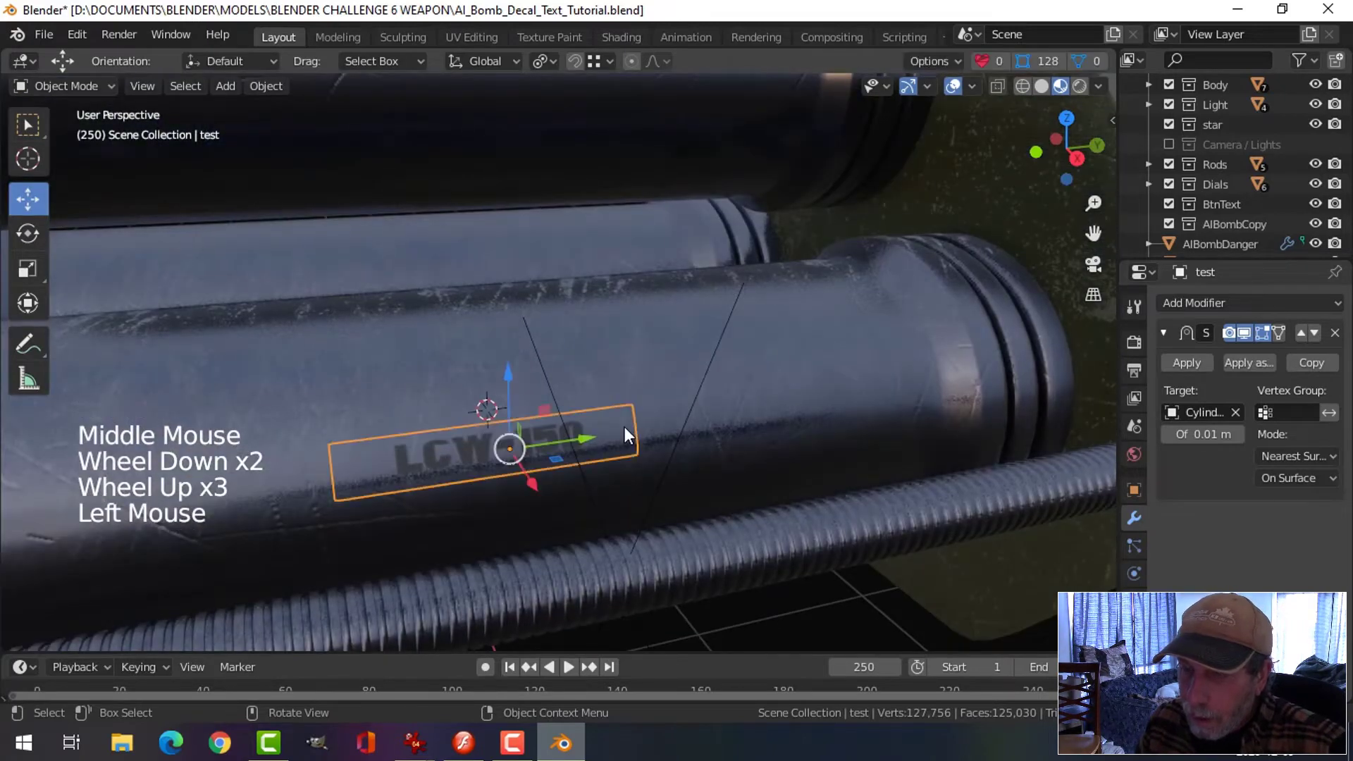
{"action": "key", "text": "Tab"}
{"action": "key", "text": "s"}
{"action": "key", "text": "z"}
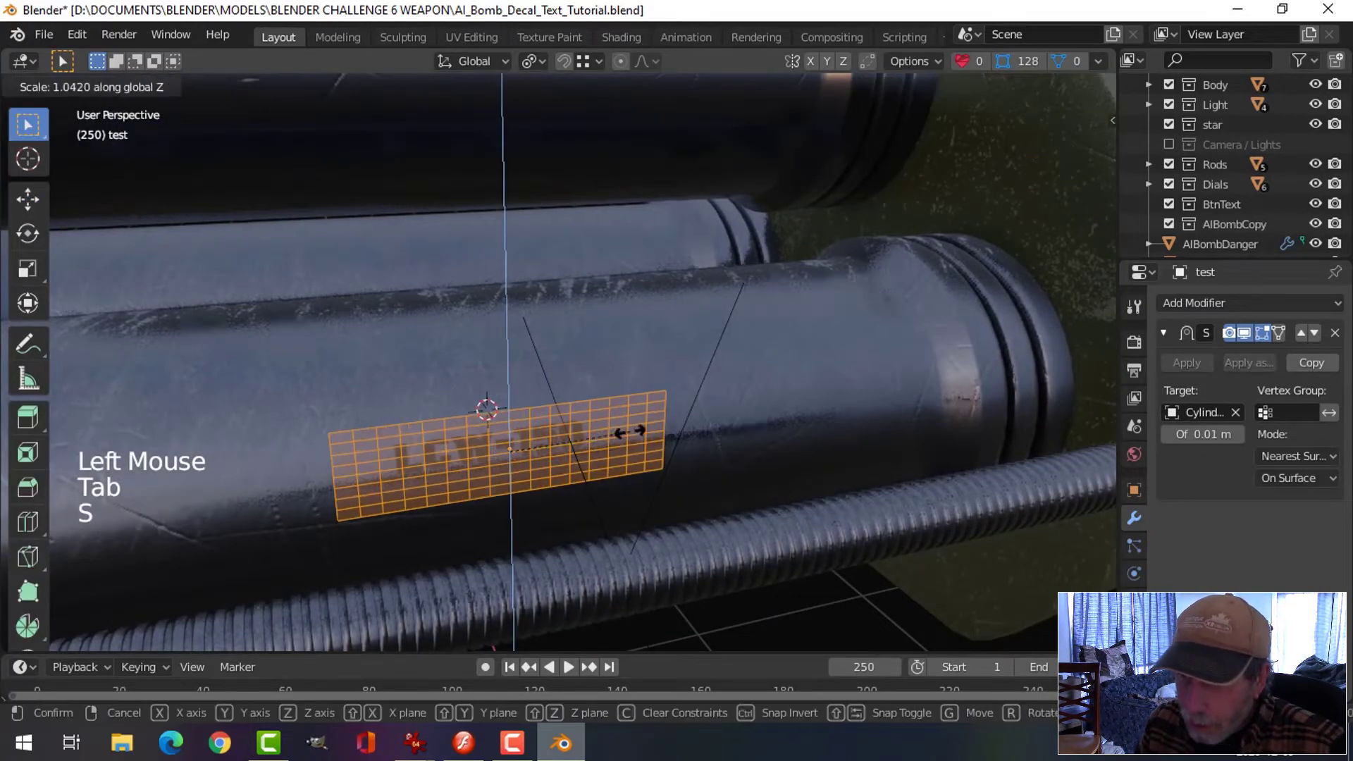
{"action": "left_click", "coordinate": [671, 488]}
{"action": "key", "text": "Tab"}
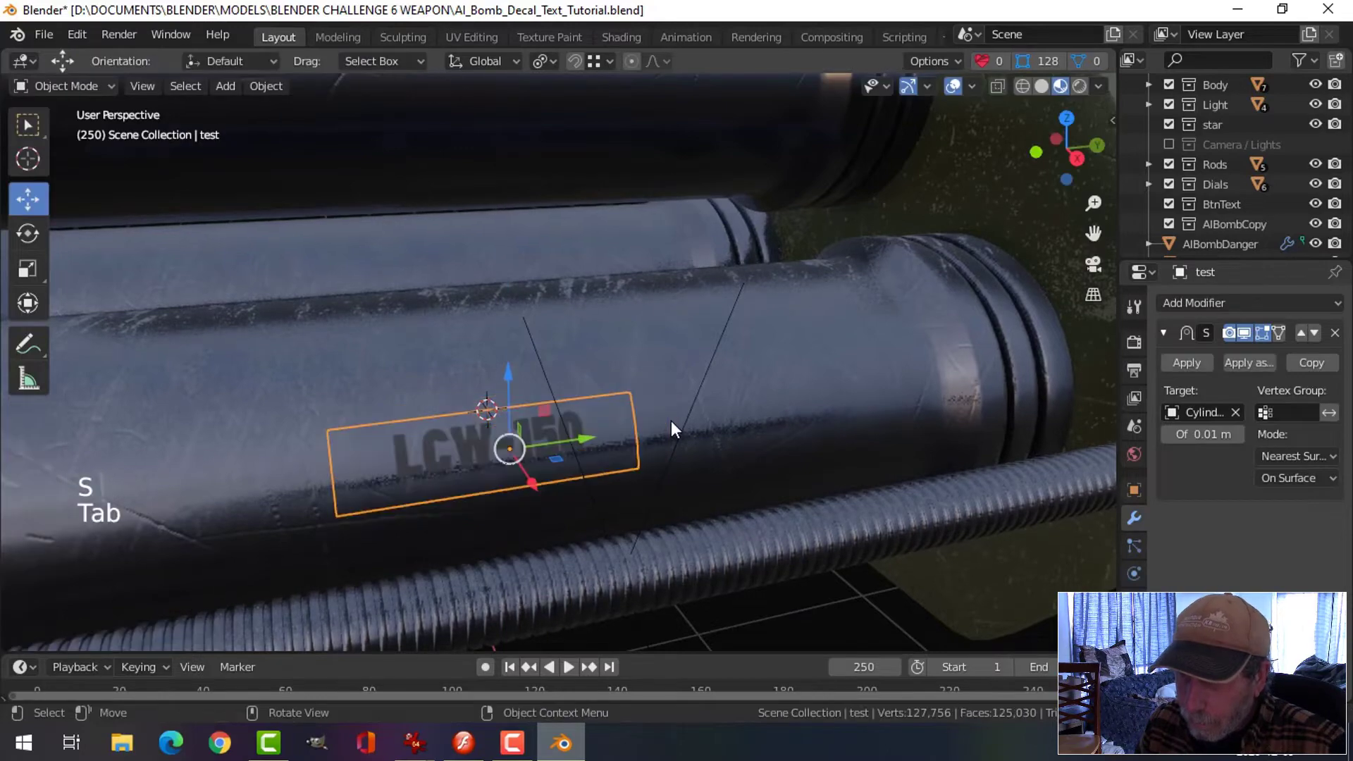
{"action": "key", "text": "alt+a"}
Step: Raise the LCW-150 decal along Z to a better-lit part of the lower tube and check its placement
{"action": "left_click", "coordinate": [551, 429]}
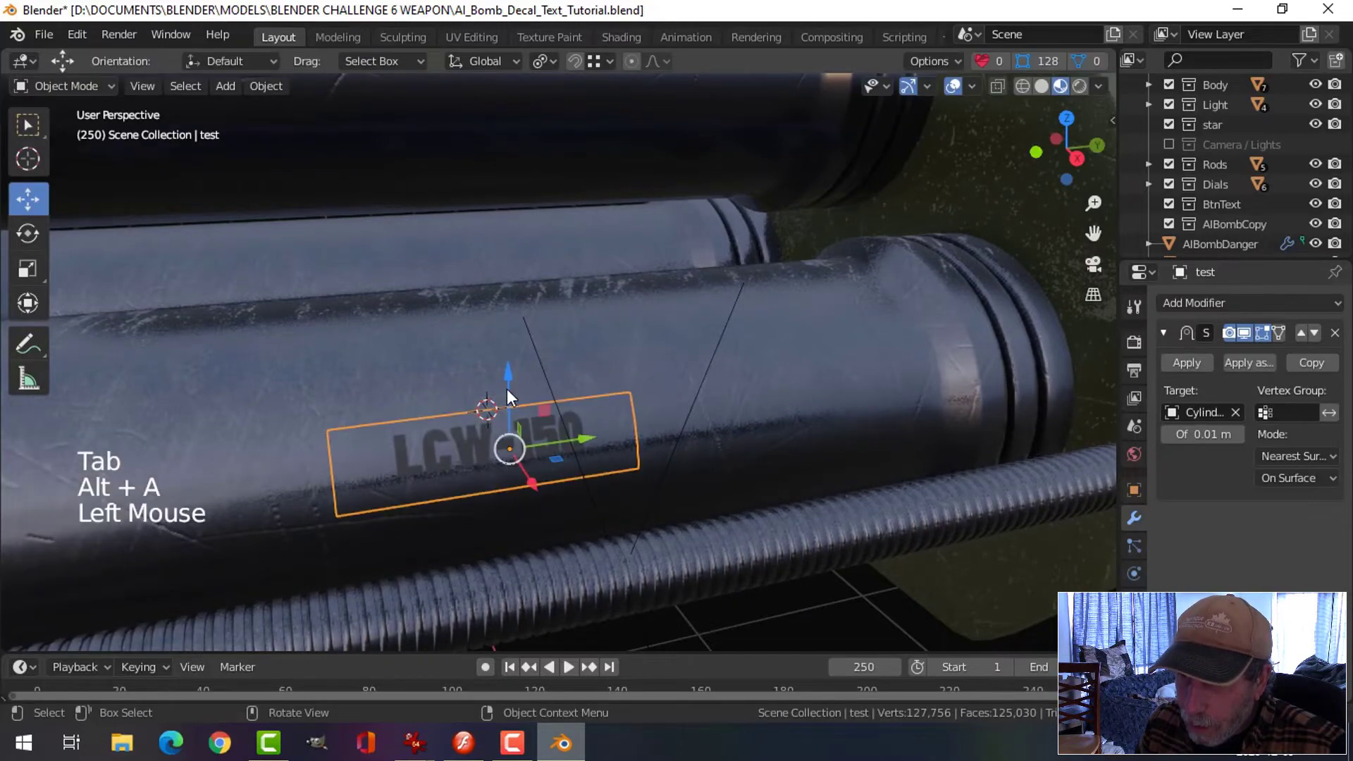
{"action": "left_click_drag", "start_coordinate": [505, 388], "coordinate": [638, 390]}
{"action": "scroll", "coordinate": [645, 390], "scroll_direction": "down", "scroll_amount": 2}
{"action": "key", "text": "alt+a"}
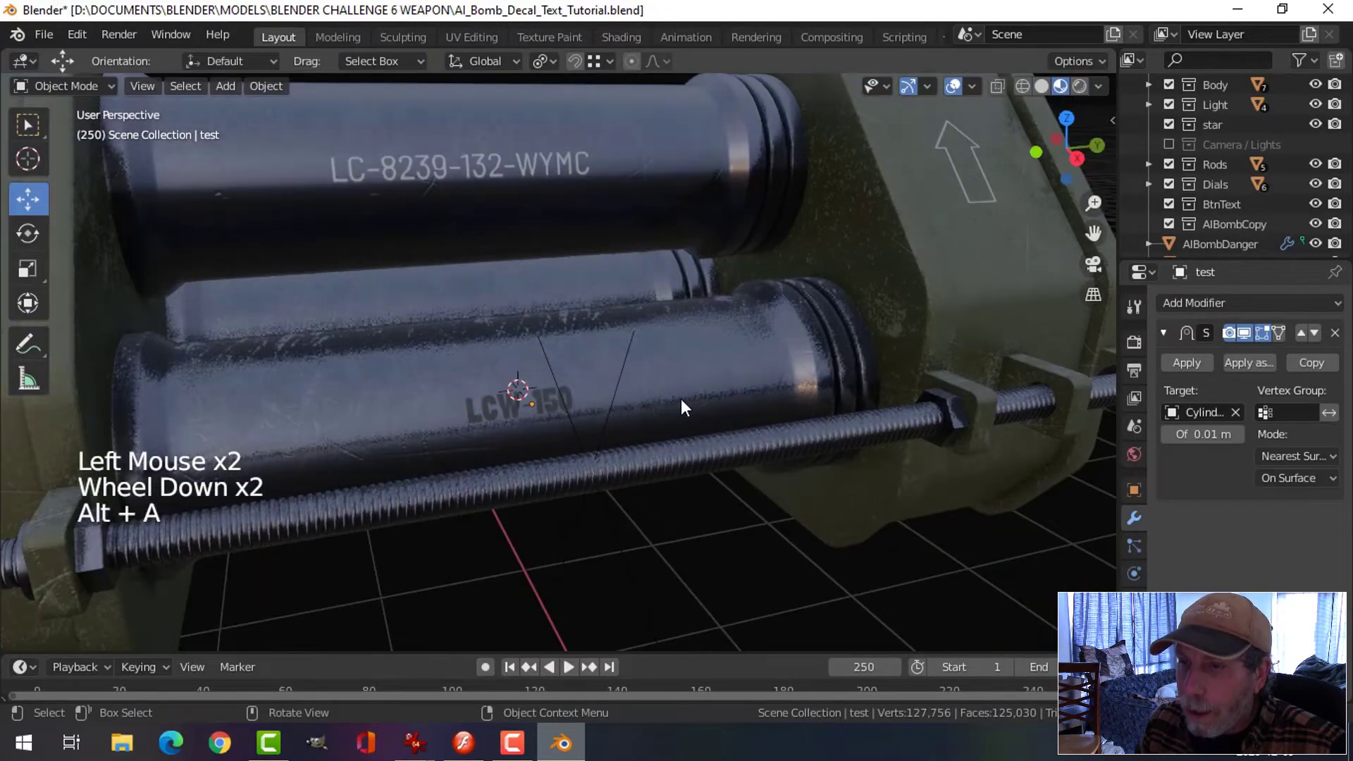
{"action": "middle_click_drag", "start_coordinate": [681, 398], "coordinate": [710, 399]}
{"action": "scroll", "coordinate": [822, 404], "scroll_direction": "down", "scroll_amount": 2}
{"action": "middle_click_drag", "start_coordinate": [822, 404], "coordinate": [675, 404]}
{"action": "scroll", "coordinate": [603, 399], "scroll_direction": "up", "scroll_amount": 2}
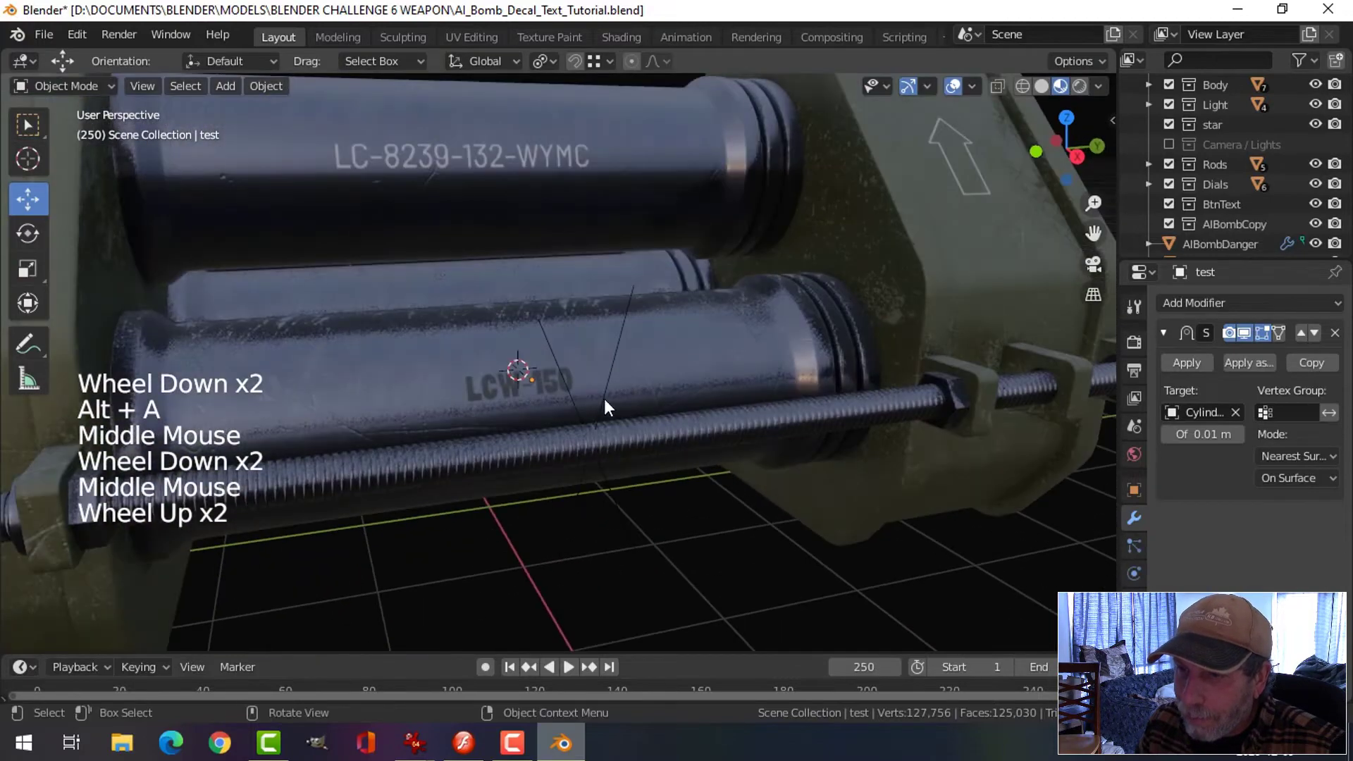
Step: Open the LCW-150 decal's material in the Shading workspace and move the test.png texture node well away from the Principled BSDF
{"action": "left_click", "coordinate": [555, 375]}
{"action": "left_click", "coordinate": [619, 38]}
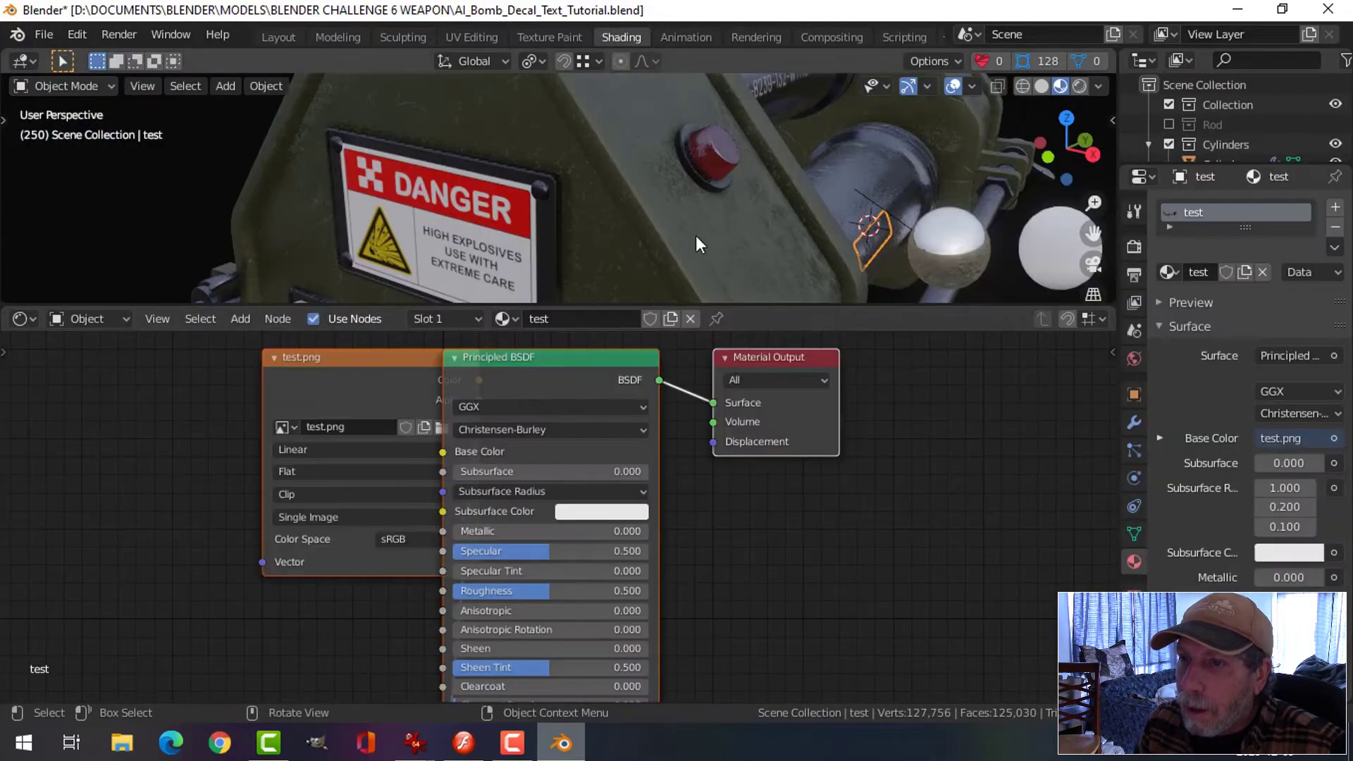
{"action": "left_click_drag", "start_coordinate": [337, 357], "coordinate": [79, 359]}
{"action": "key", "text": "Home"}
{"action": "middle_click_drag", "start_coordinate": [784, 202], "coordinate": [810, 133]}
{"action": "scroll", "coordinate": [722, 181], "scroll_direction": "up", "scroll_amount": 3}
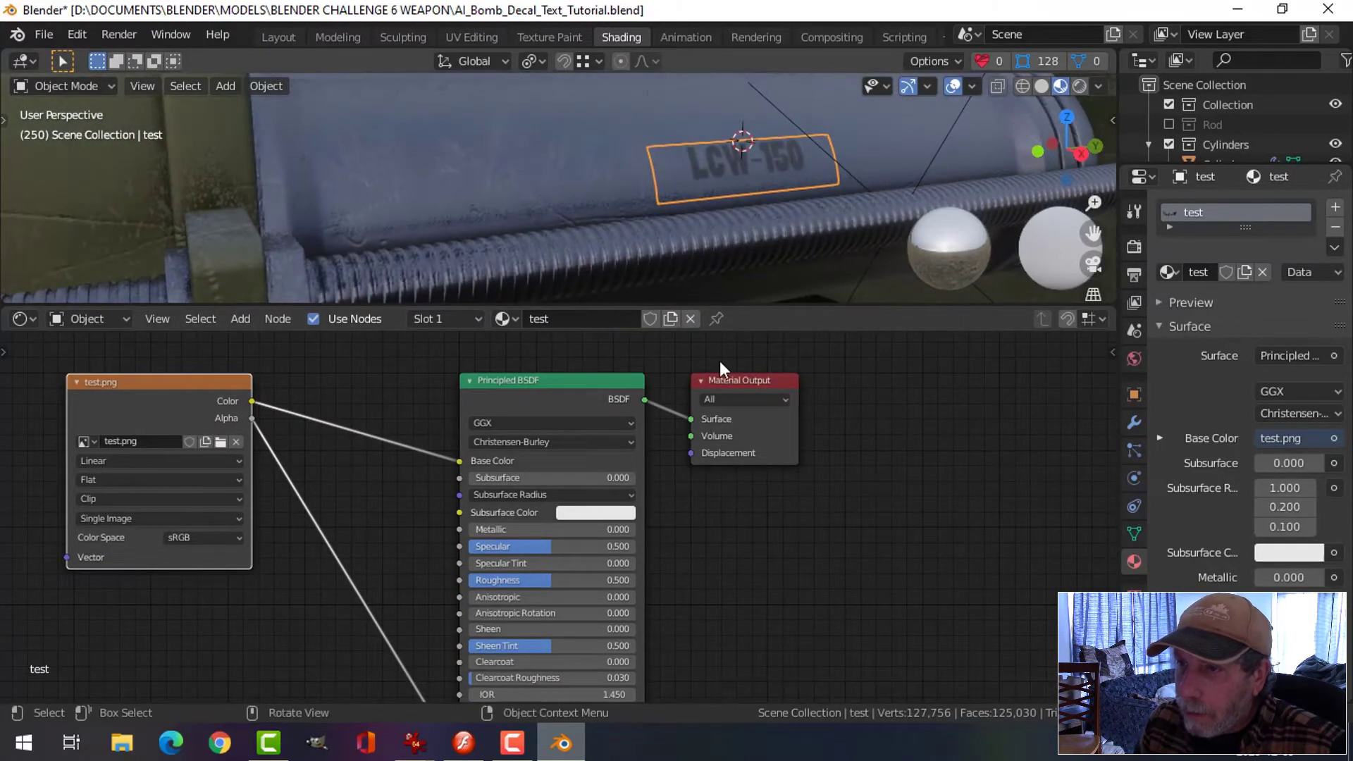
{"action": "scroll", "coordinate": [720, 520], "scroll_direction": "down", "scroll_amount": 4}
{"action": "middle_click_drag", "start_coordinate": [733, 540], "coordinate": [831, 533]}
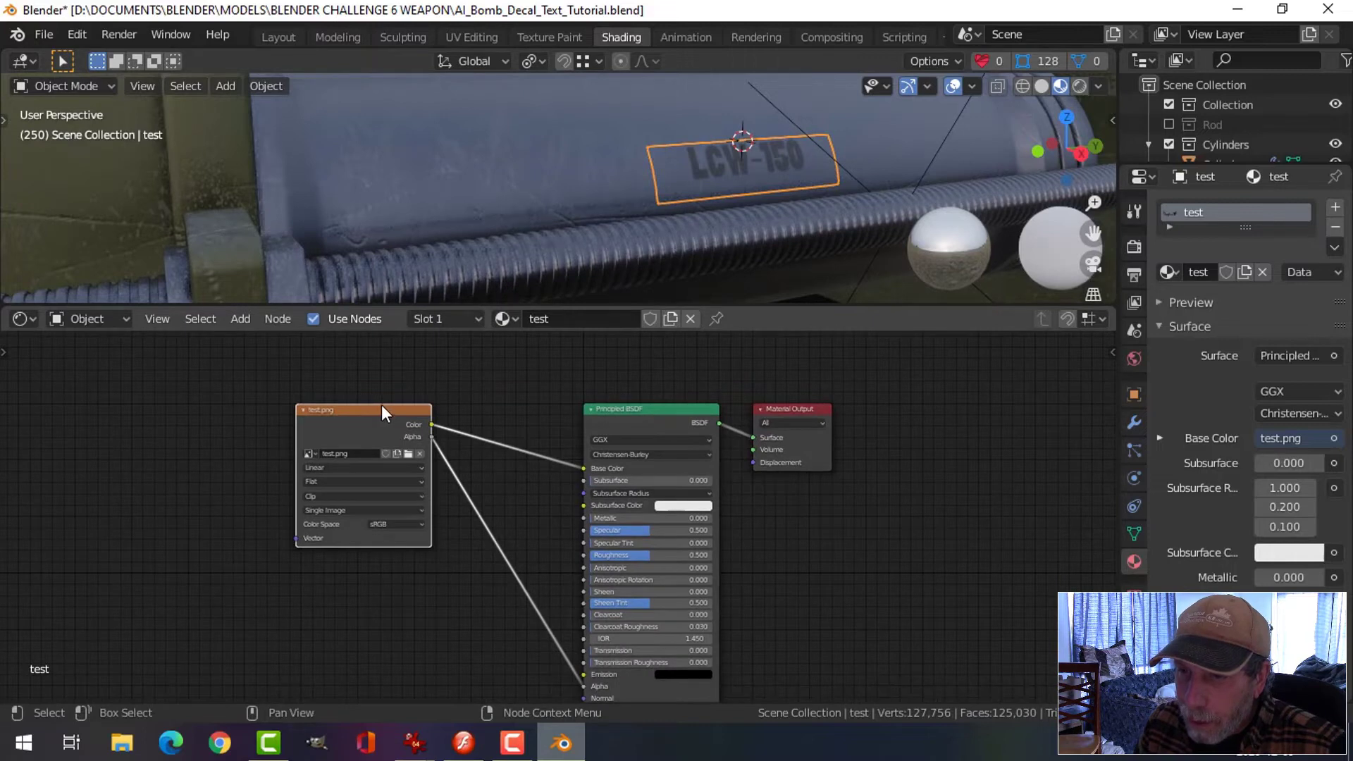
{"action": "left_click_drag", "start_coordinate": [382, 408], "coordinate": [107, 404]}
Step: Insert a ColorRamp between the test.png colour and Base Color, and reverse it to white-to-black with the black stop at 0.709
{"action": "key", "text": "shift+a"}
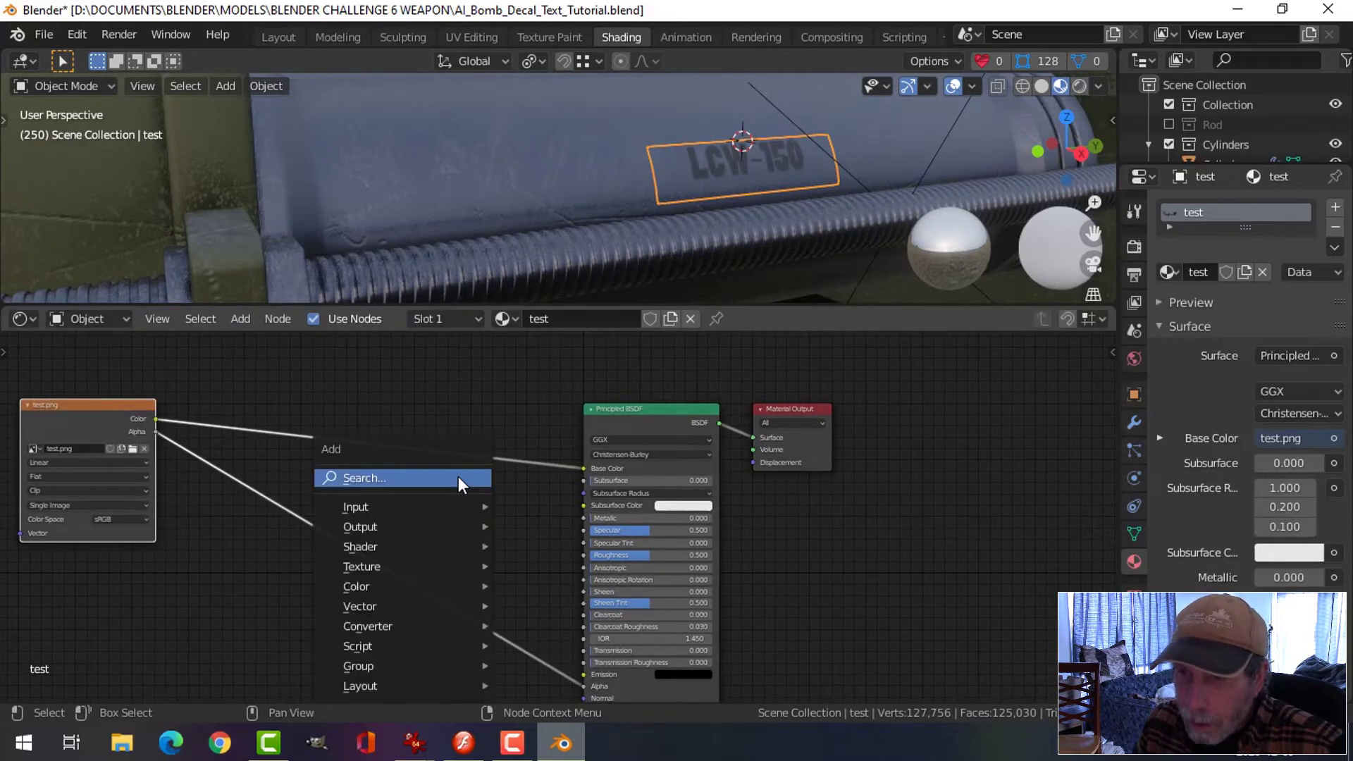
{"action": "mouse_move", "coordinate": [440, 624]}
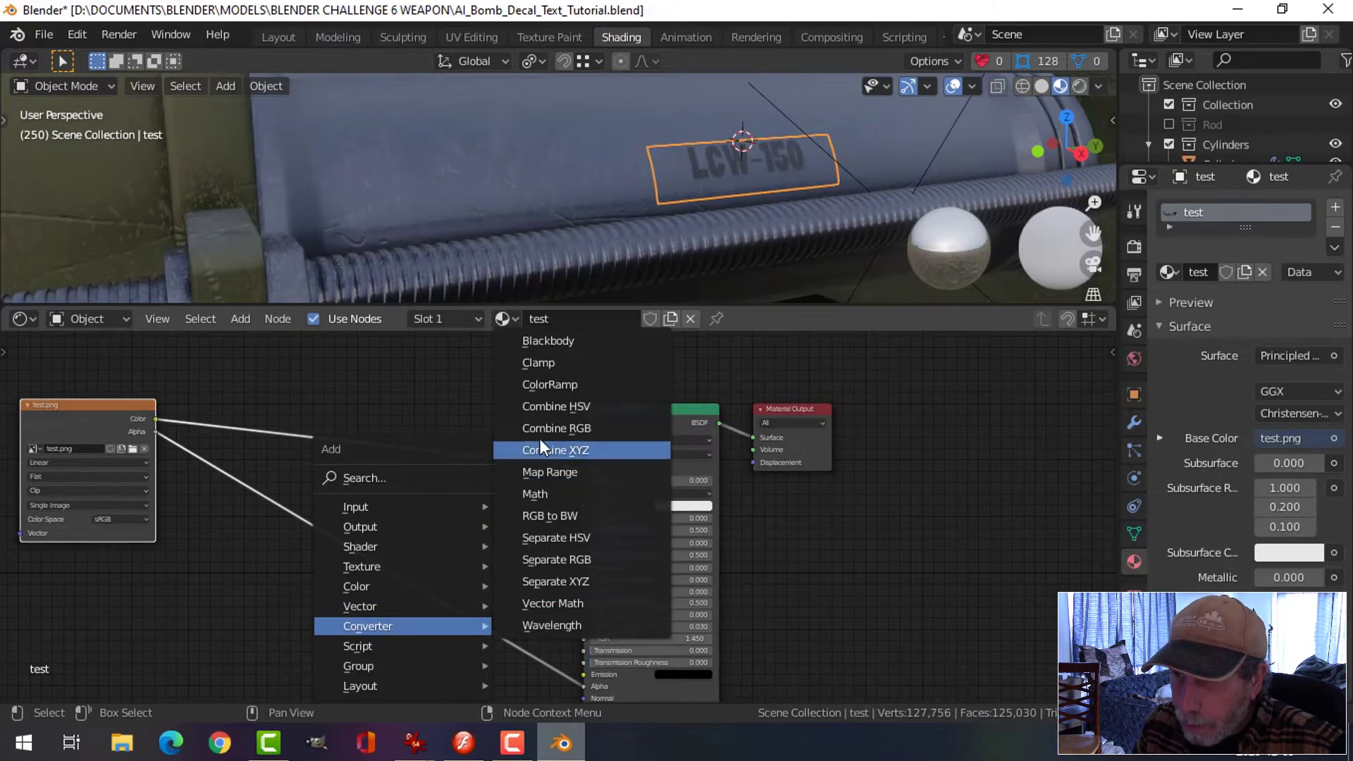
{"action": "left_click", "coordinate": [546, 385]}
{"action": "left_click", "coordinate": [394, 381]}
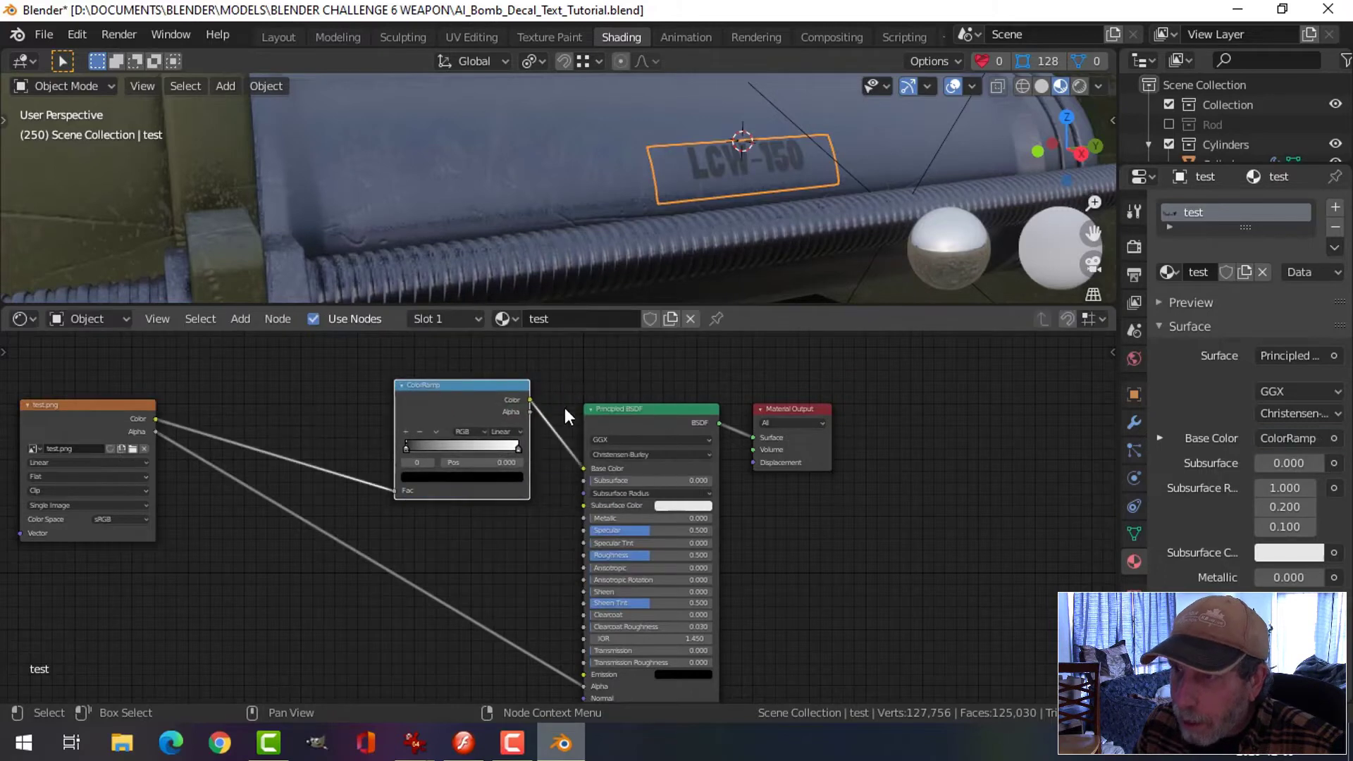
{"action": "scroll", "coordinate": [564, 407], "scroll_direction": "up", "scroll_amount": 1}
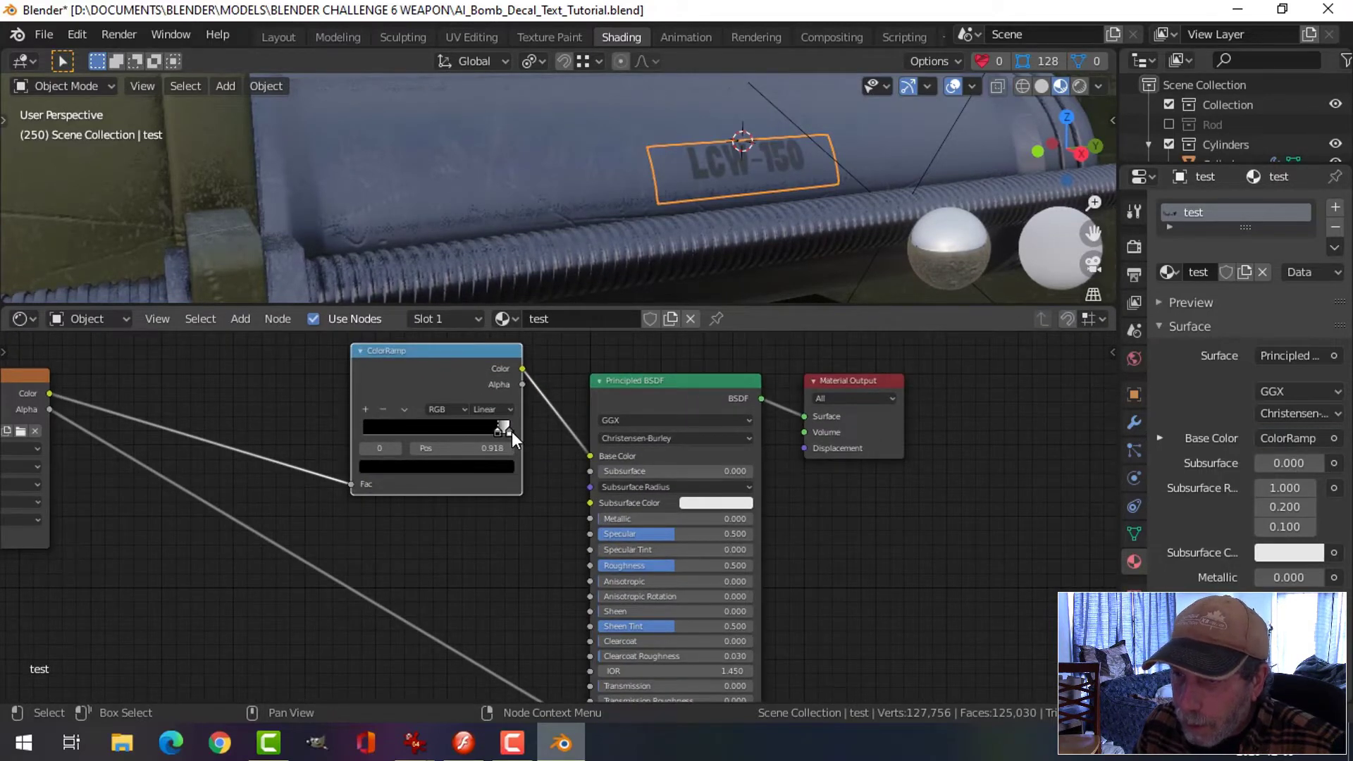
{"action": "left_click_drag", "start_coordinate": [510, 431], "coordinate": [464, 429]}
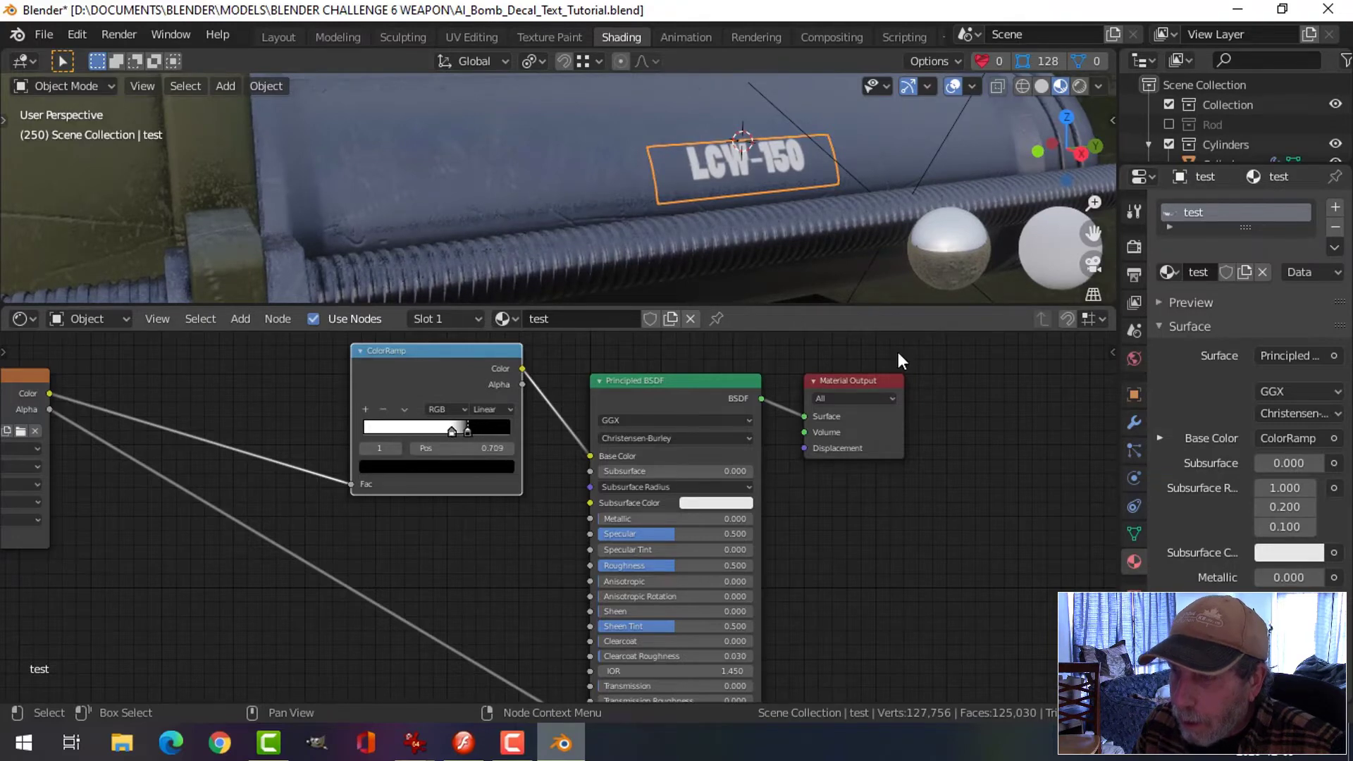
Step: Set the decal material's Metallic to 0.436 and Roughness to 0.359 in the Principled BSDF
{"action": "middle_click_drag", "start_coordinate": [842, 214], "coordinate": [705, 197]}
{"action": "scroll", "coordinate": [729, 192], "scroll_direction": "down", "scroll_amount": 2}
{"action": "scroll", "coordinate": [733, 187], "scroll_direction": "up", "scroll_amount": 4}
{"action": "middle_click_drag", "start_coordinate": [675, 566], "coordinate": [833, 511]}
{"action": "scroll", "coordinate": [833, 511], "scroll_direction": "up", "scroll_amount": 2}
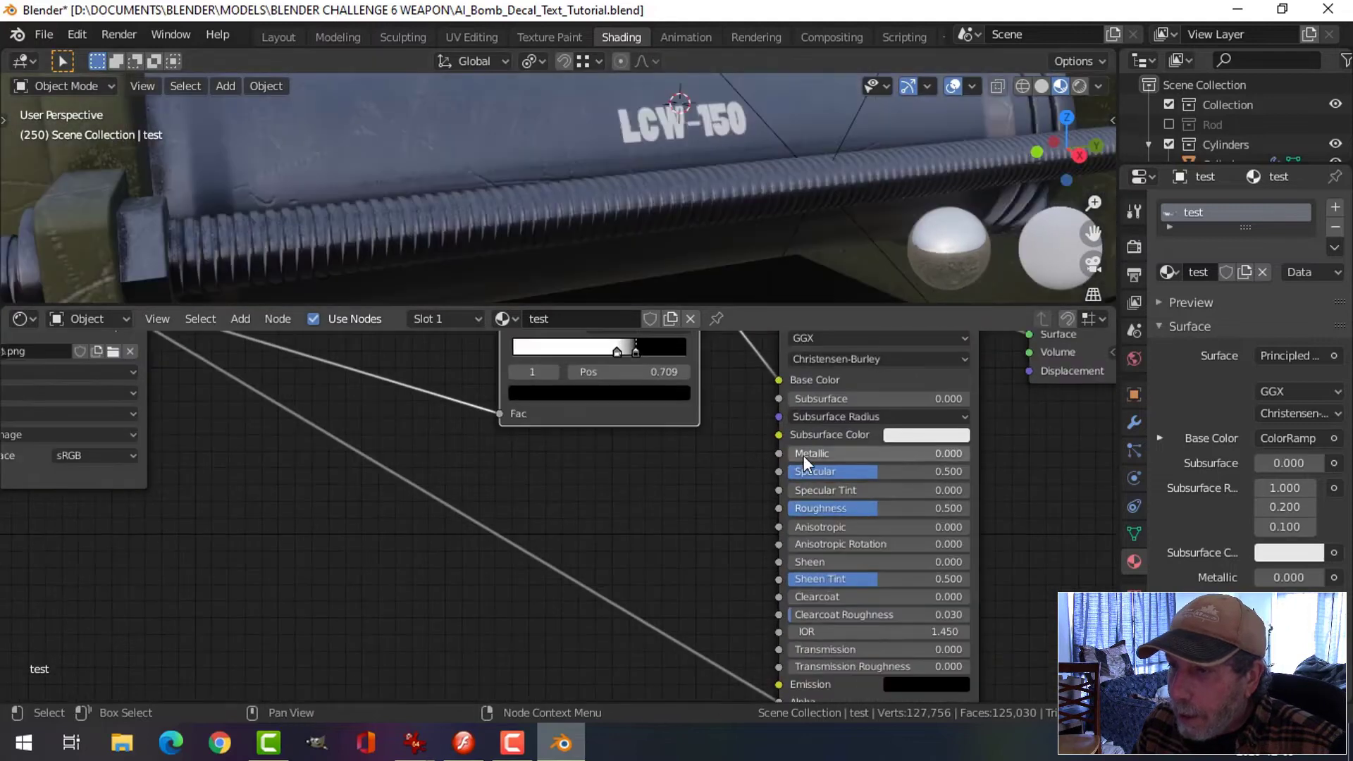
{"action": "left_click_drag", "start_coordinate": [804, 455], "coordinate": [865, 456]}
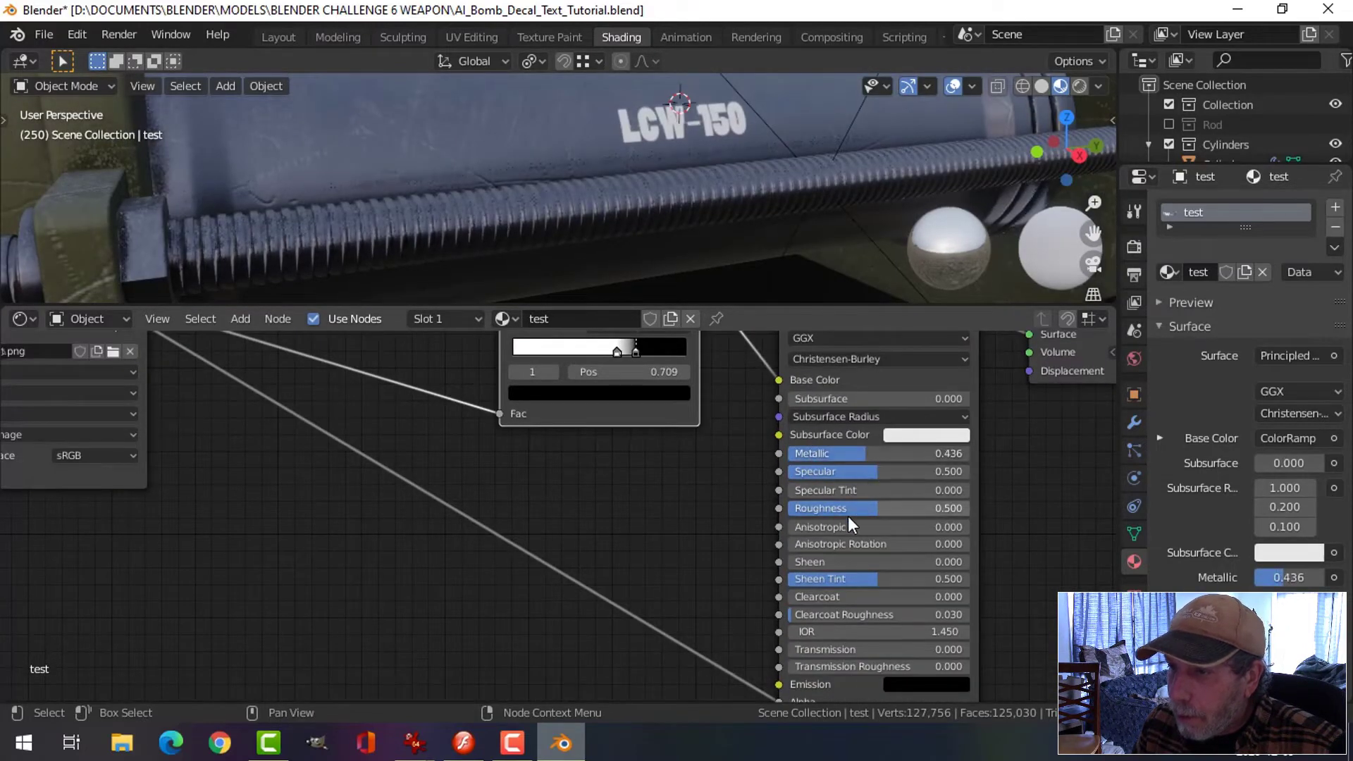
{"action": "left_click_drag", "start_coordinate": [863, 508], "coordinate": [837, 508]}
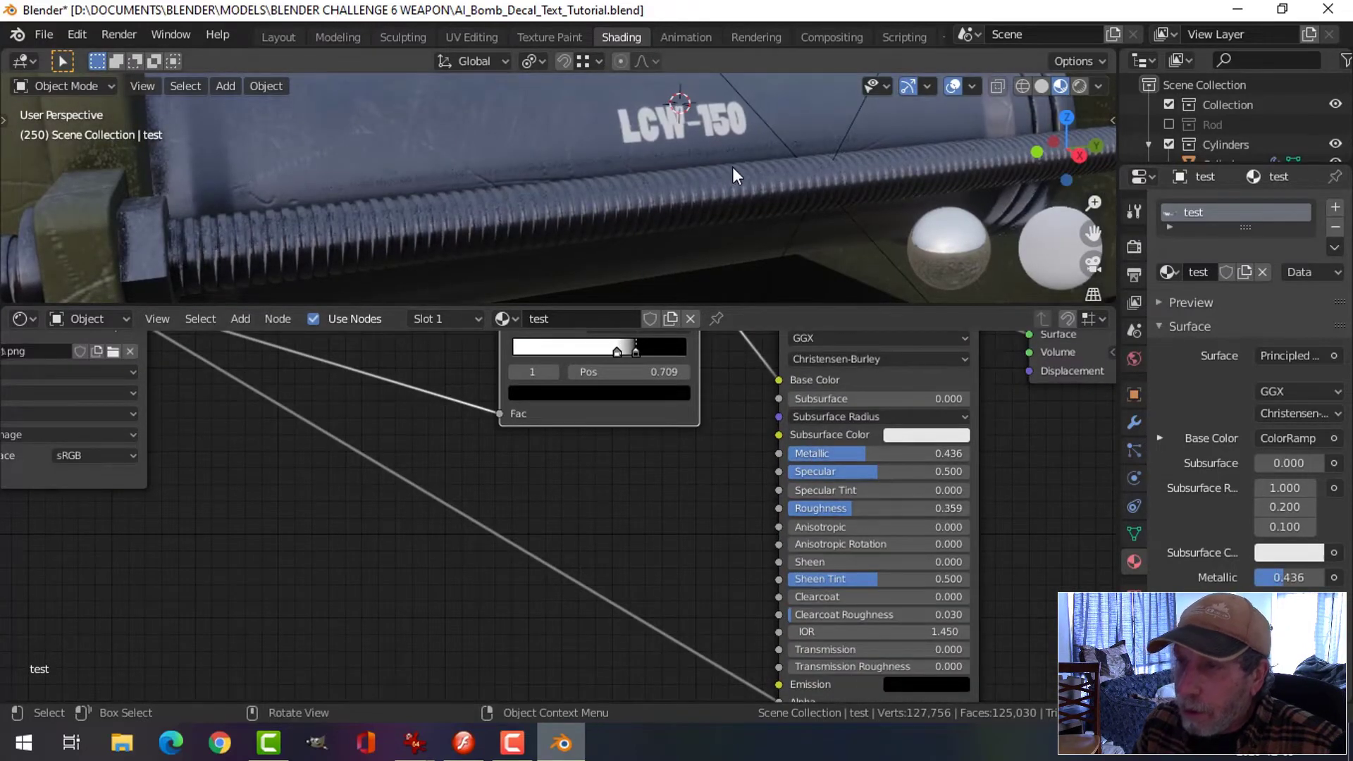
Step: Return to the Layout workspace and isolate the front panel's button grid and its backing plate in local view, seen from the front
{"action": "scroll", "coordinate": [733, 169], "scroll_direction": "down", "scroll_amount": 2}
{"action": "middle_click_drag", "start_coordinate": [733, 169], "coordinate": [687, 201]}
{"action": "scroll", "coordinate": [712, 206], "scroll_direction": "down", "scroll_amount": 2}
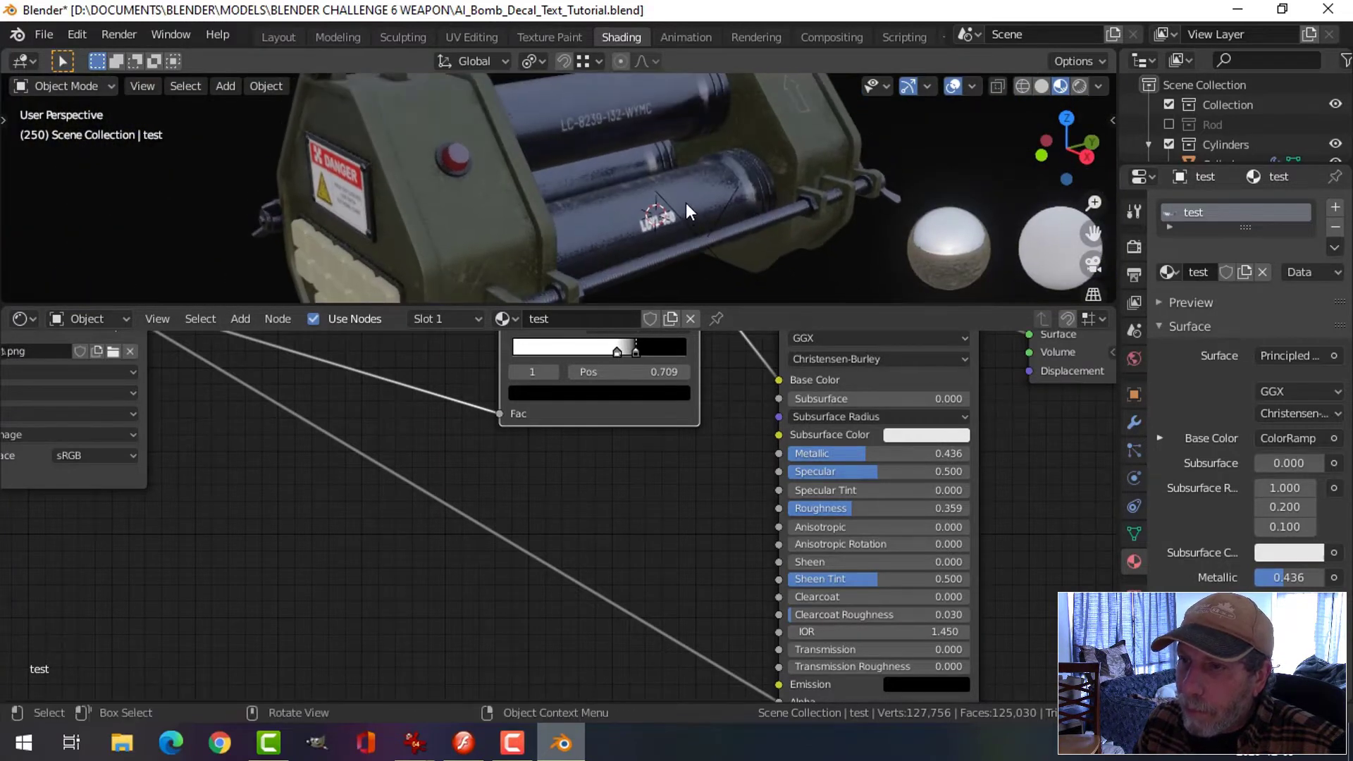
{"action": "middle_click_drag", "start_coordinate": [575, 175], "coordinate": [583, 201]}
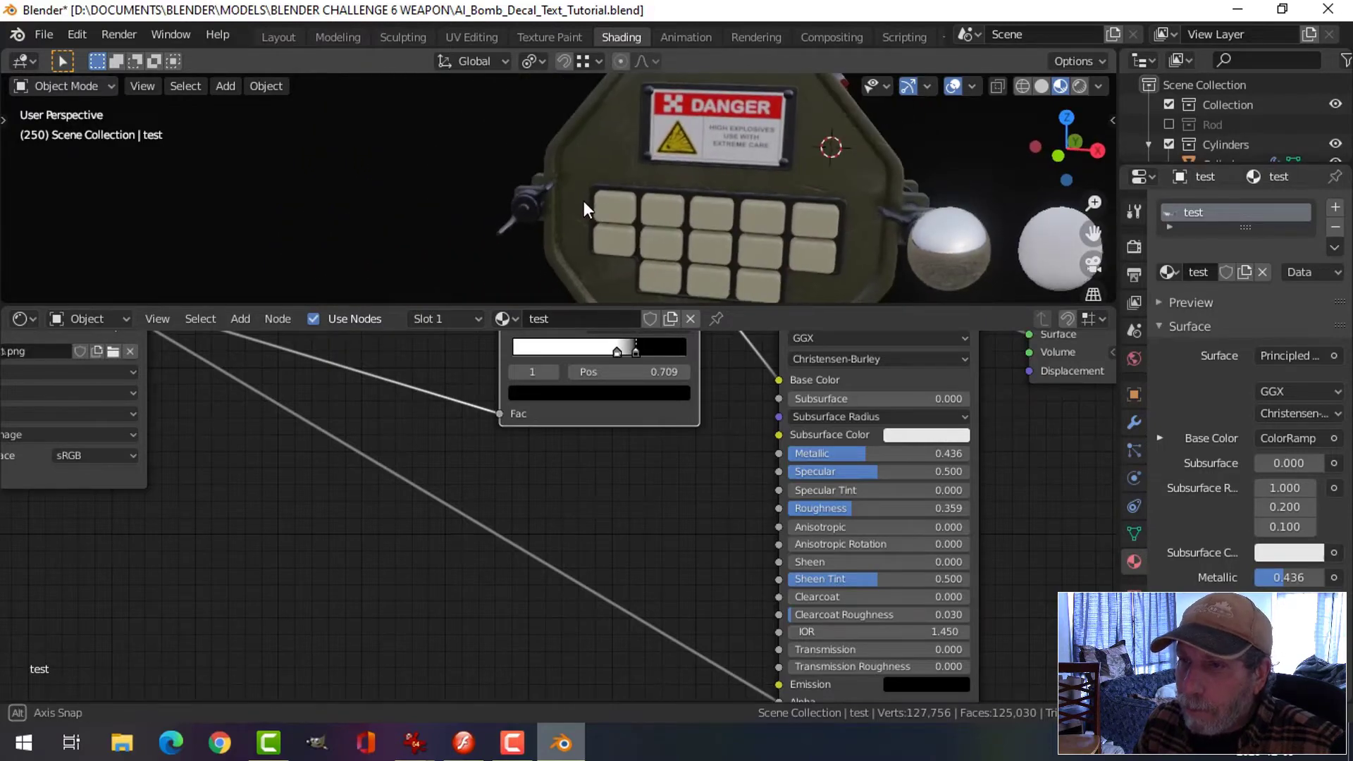
{"action": "left_click", "coordinate": [280, 37]}
{"action": "key", "text": "KP_1"}
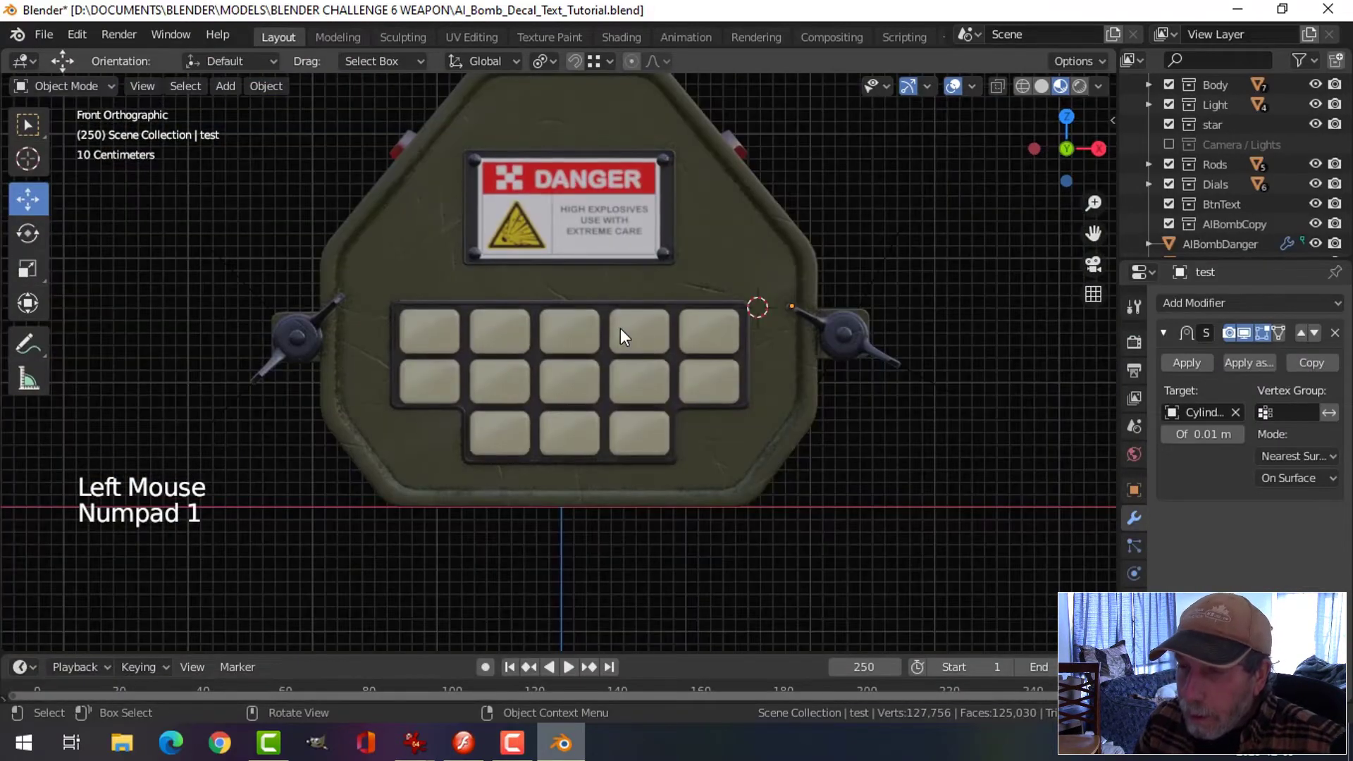
{"action": "scroll", "coordinate": [637, 341], "scroll_direction": "up", "scroll_amount": 2}
{"action": "left_click", "coordinate": [496, 319]}
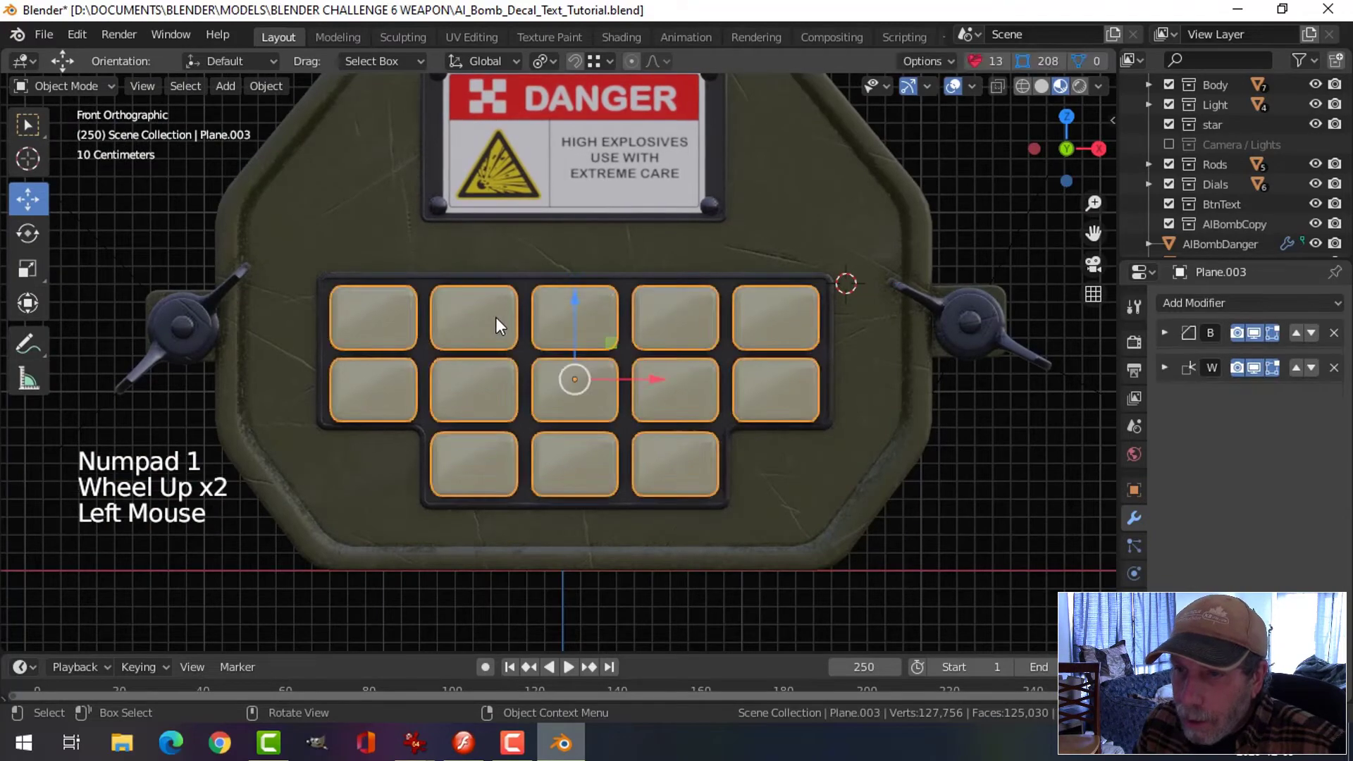
{"action": "left_click", "coordinate": [670, 310], "text": "shift"}
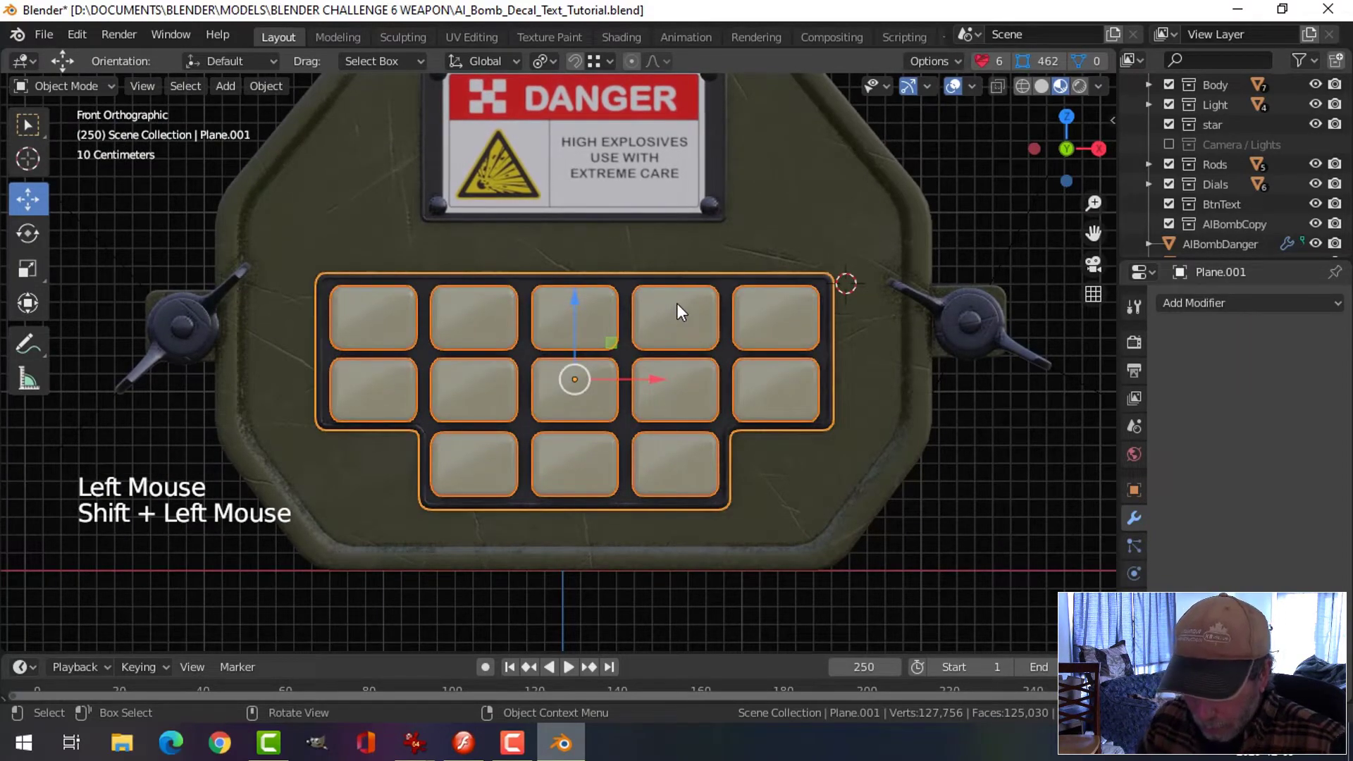
{"action": "key", "text": "KP_Divide"}
{"action": "scroll", "coordinate": [762, 404], "scroll_direction": "up", "scroll_amount": 3}
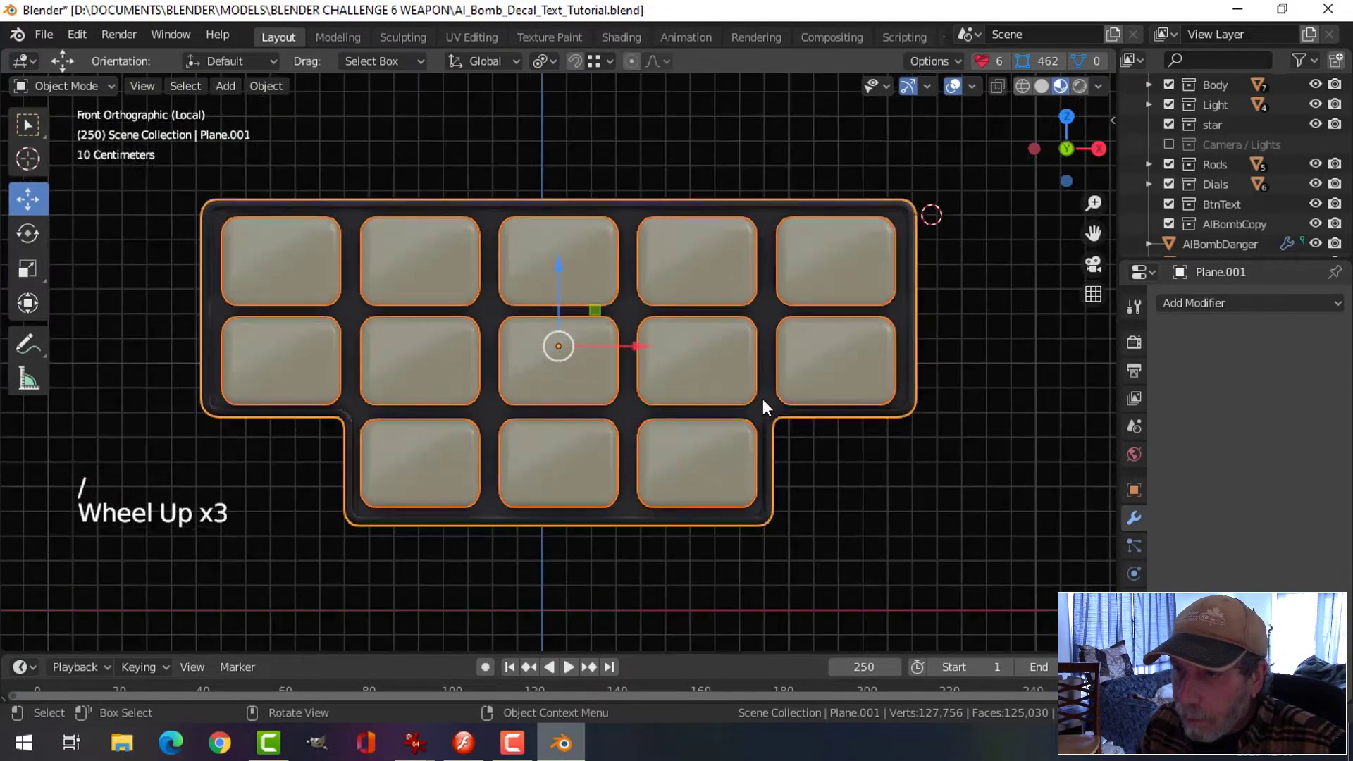
Step: Deselect everything, centre the button grid in view, capture the screen and switch to Macromedia Flash
{"action": "scroll", "coordinate": [805, 417], "scroll_direction": "up", "scroll_amount": 1}
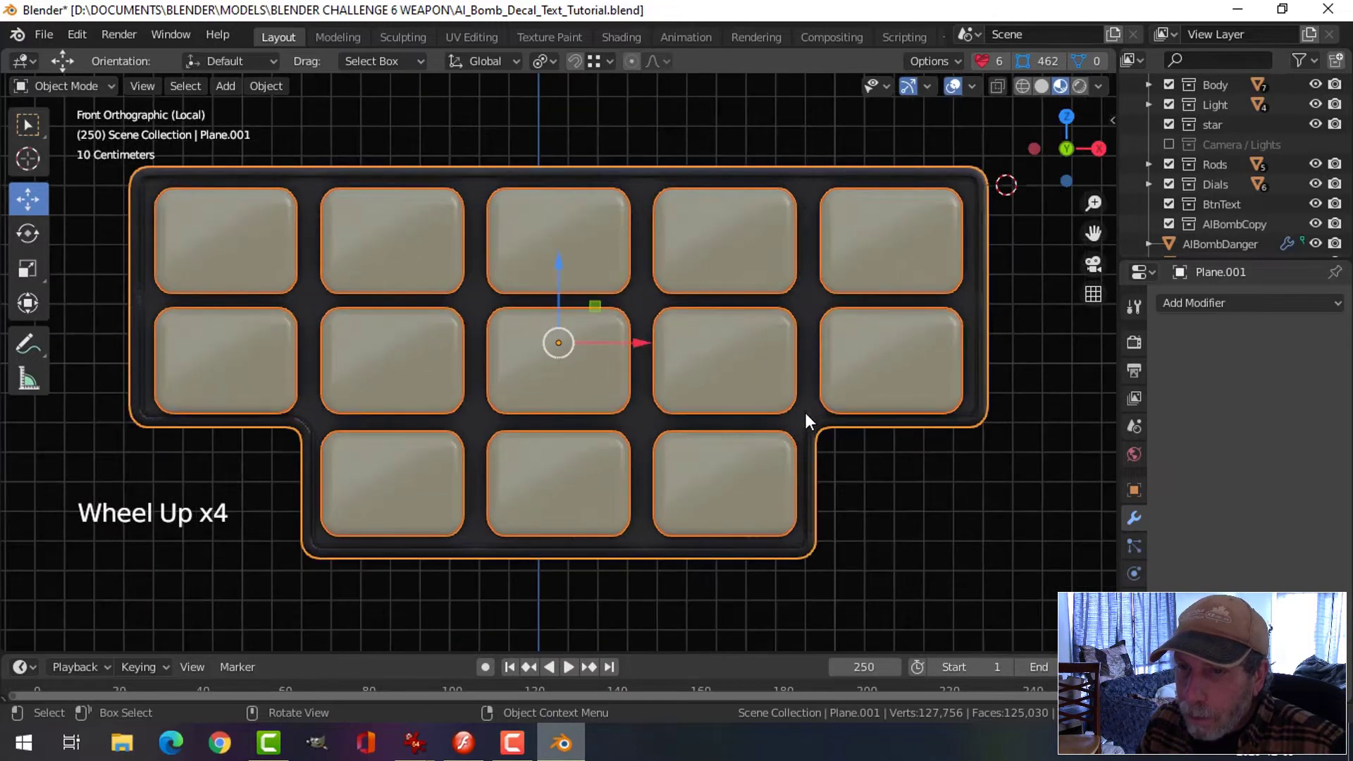
{"action": "key", "text": "alt+a"}
{"action": "scroll", "coordinate": [810, 415], "scroll_direction": "down", "scroll_amount": 1, "text": "shift"}
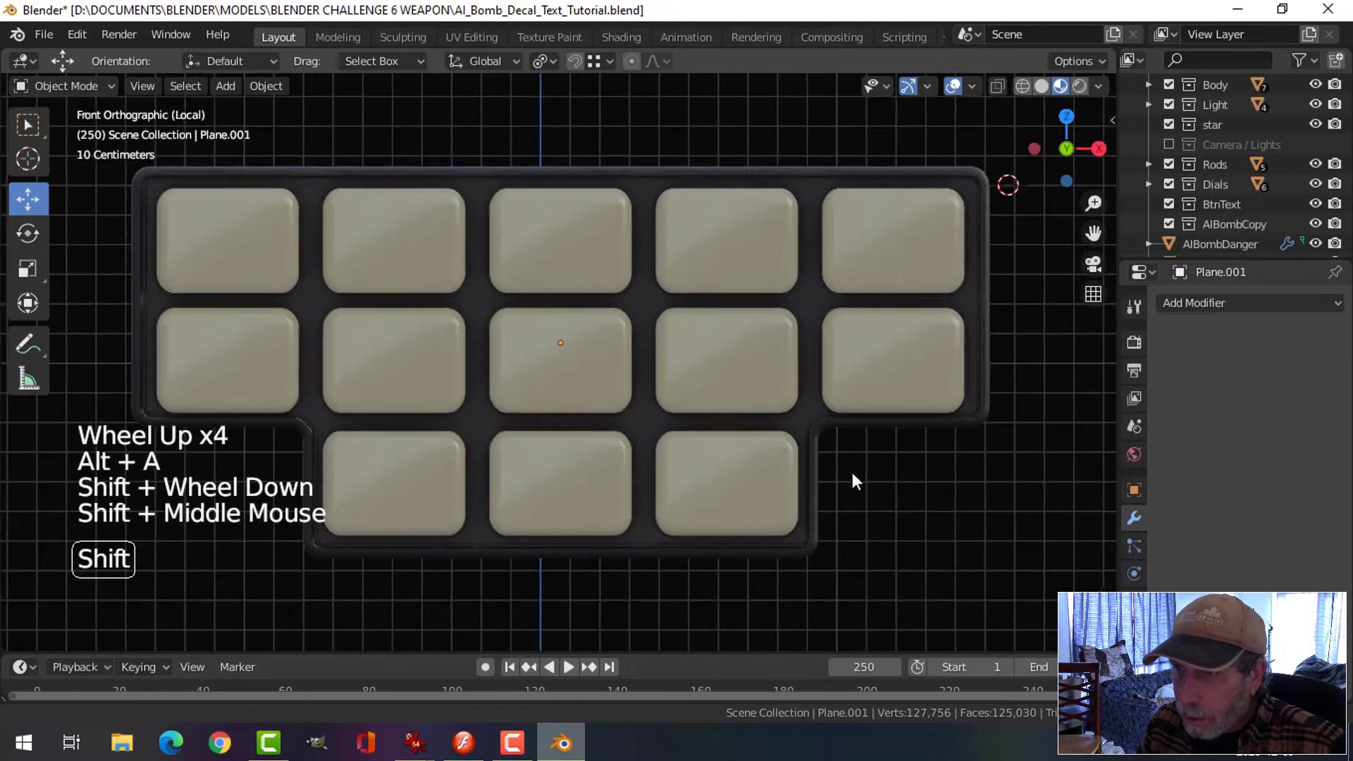
{"action": "middle_click_drag", "start_coordinate": [852, 472], "coordinate": [845, 480], "text": "shift"}
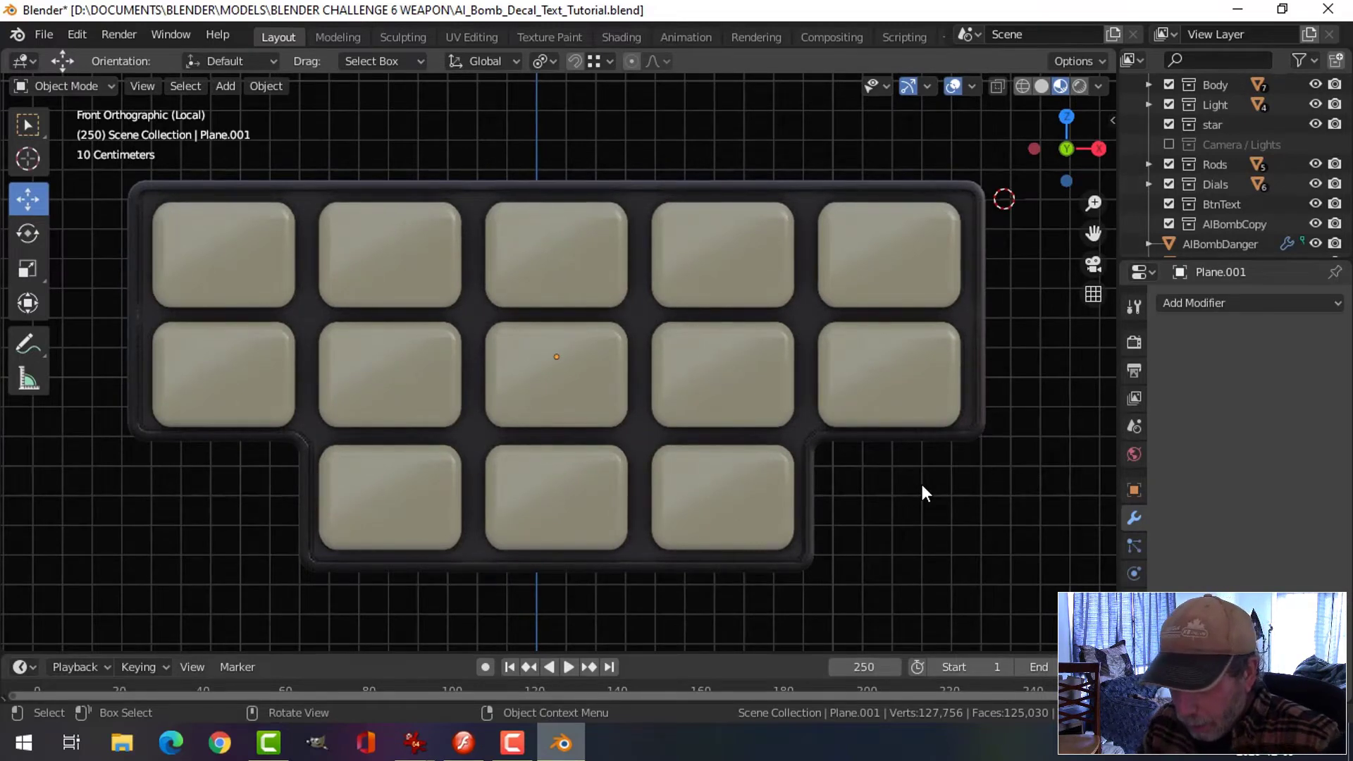
{"action": "key", "text": "Print"}
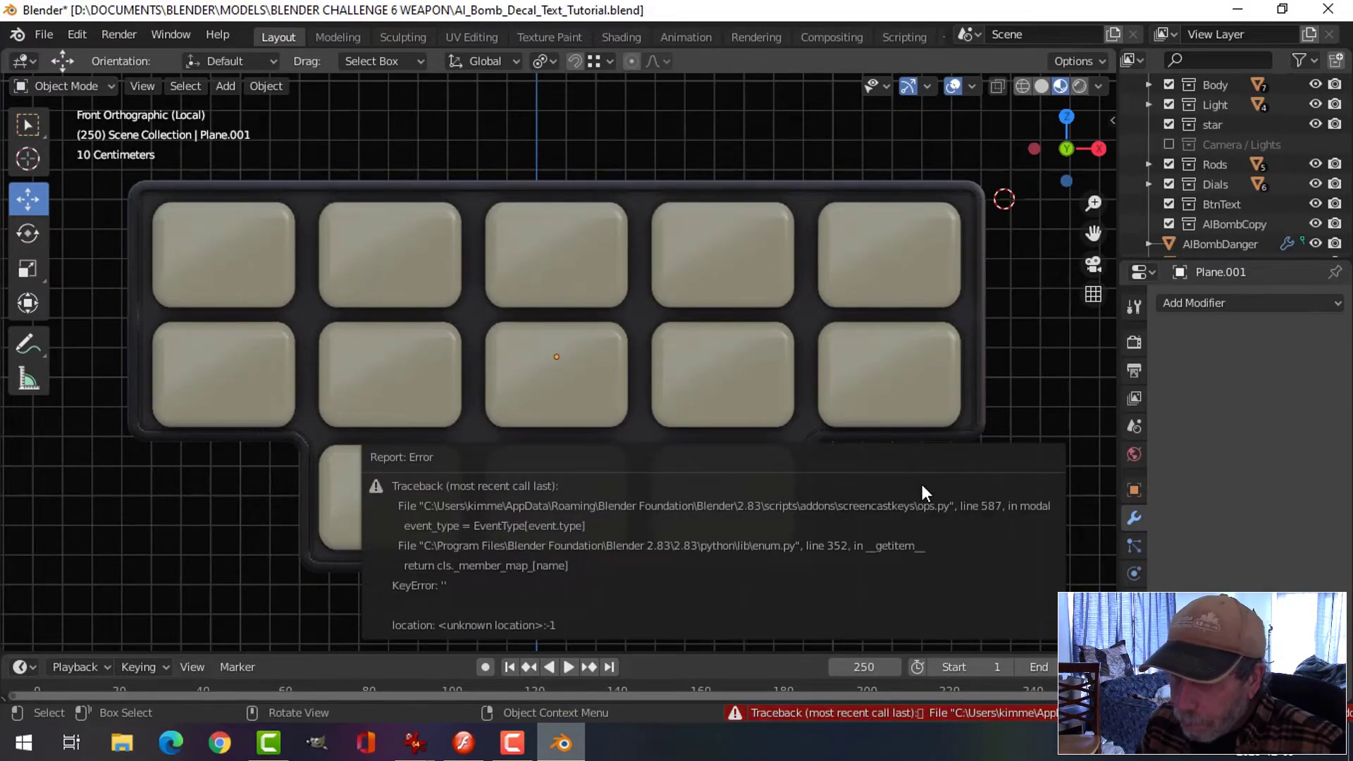
{"action": "left_click", "coordinate": [463, 743]}
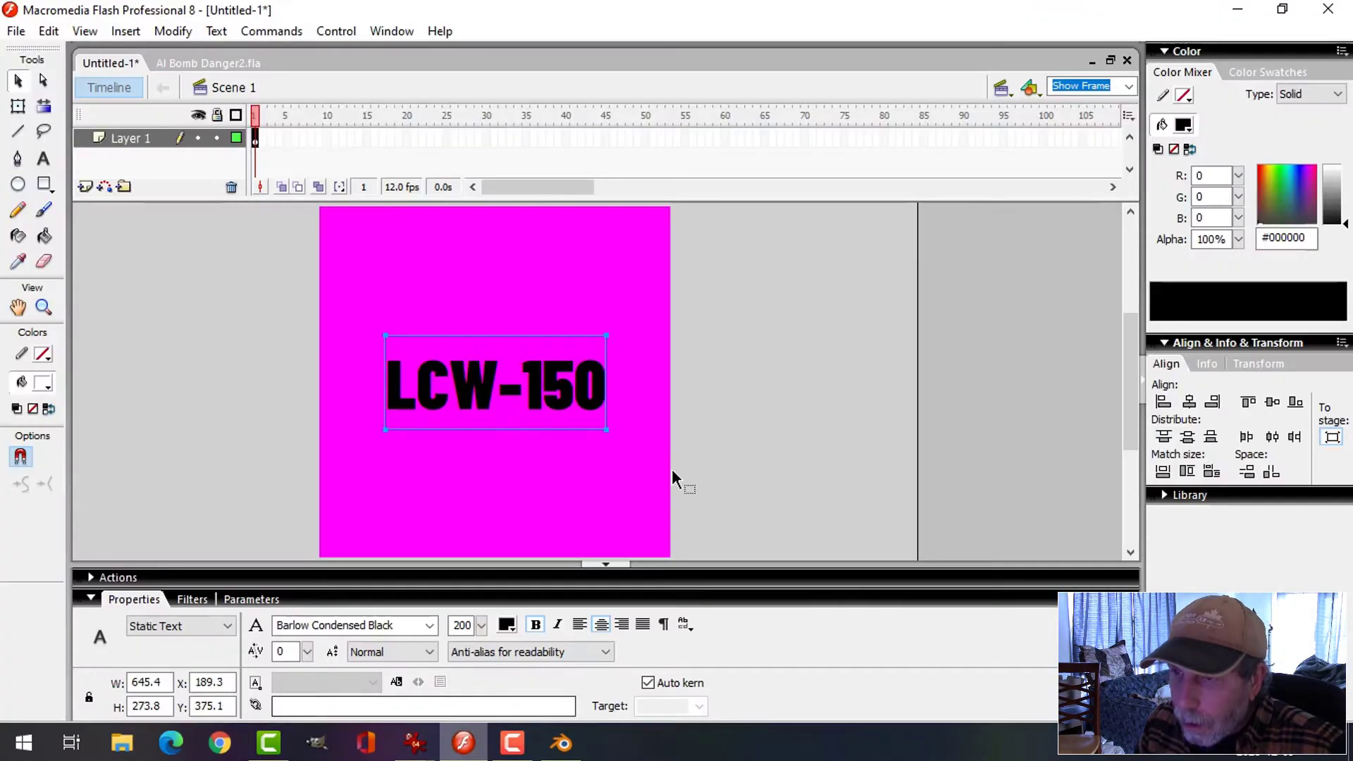
{"action": "left_click", "coordinate": [205, 63]}
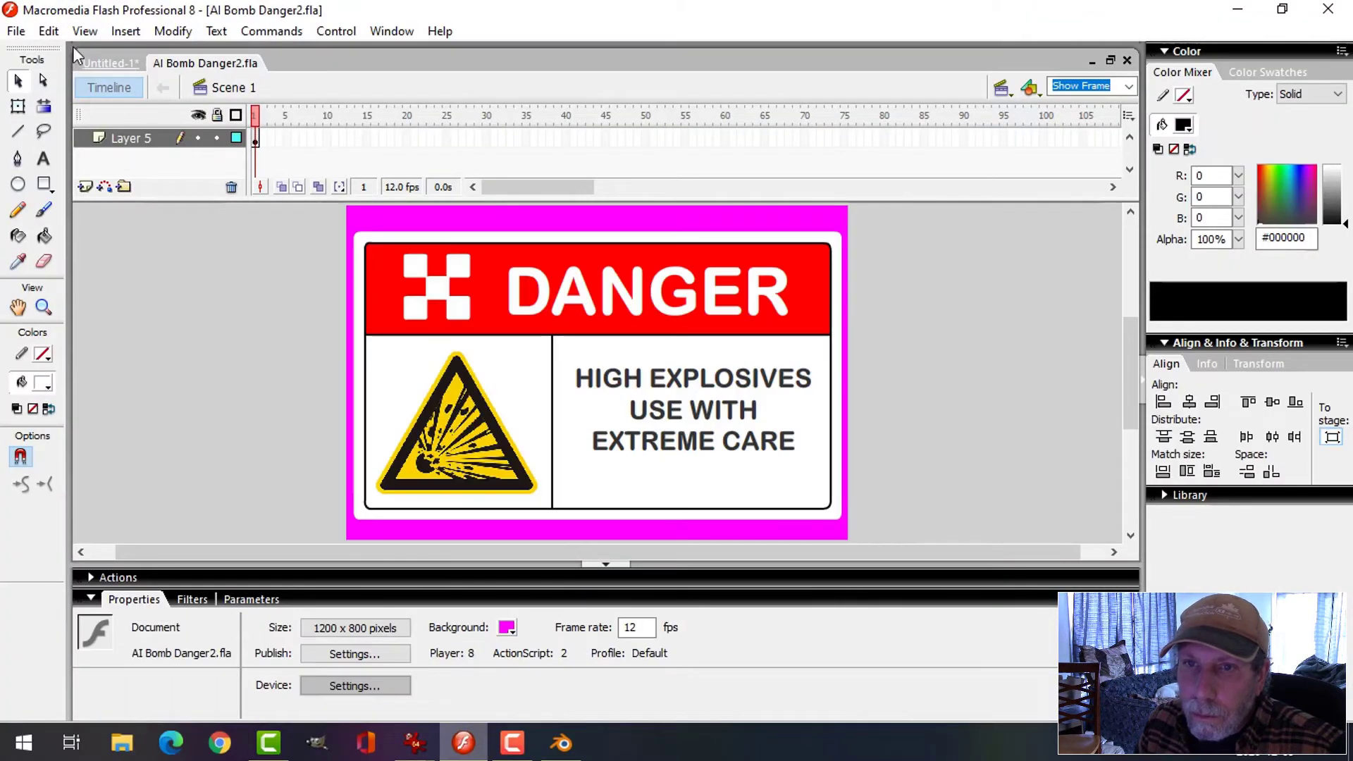
{"action": "left_click", "coordinate": [16, 31]}
{"action": "left_click", "coordinate": [49, 54]}
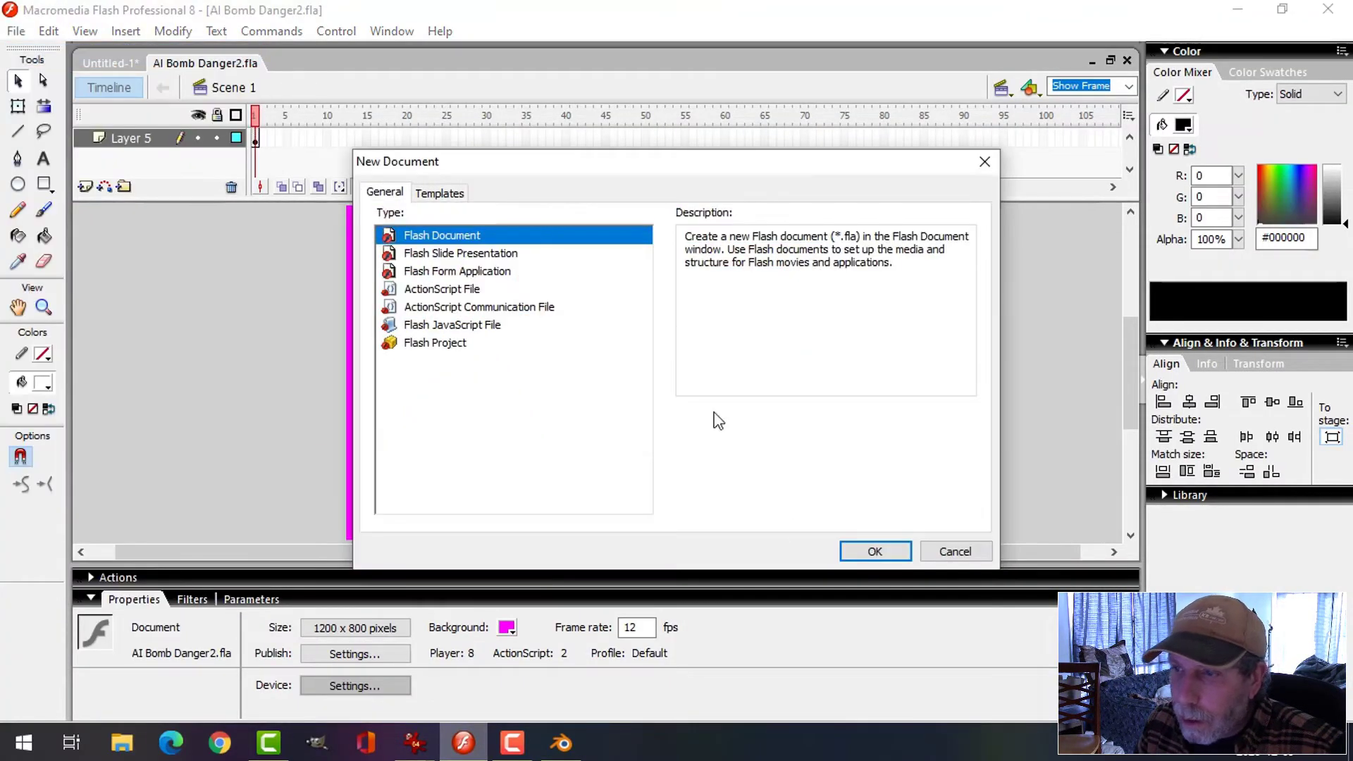
{"action": "left_click", "coordinate": [948, 549]}
{"action": "left_click", "coordinate": [116, 64]}
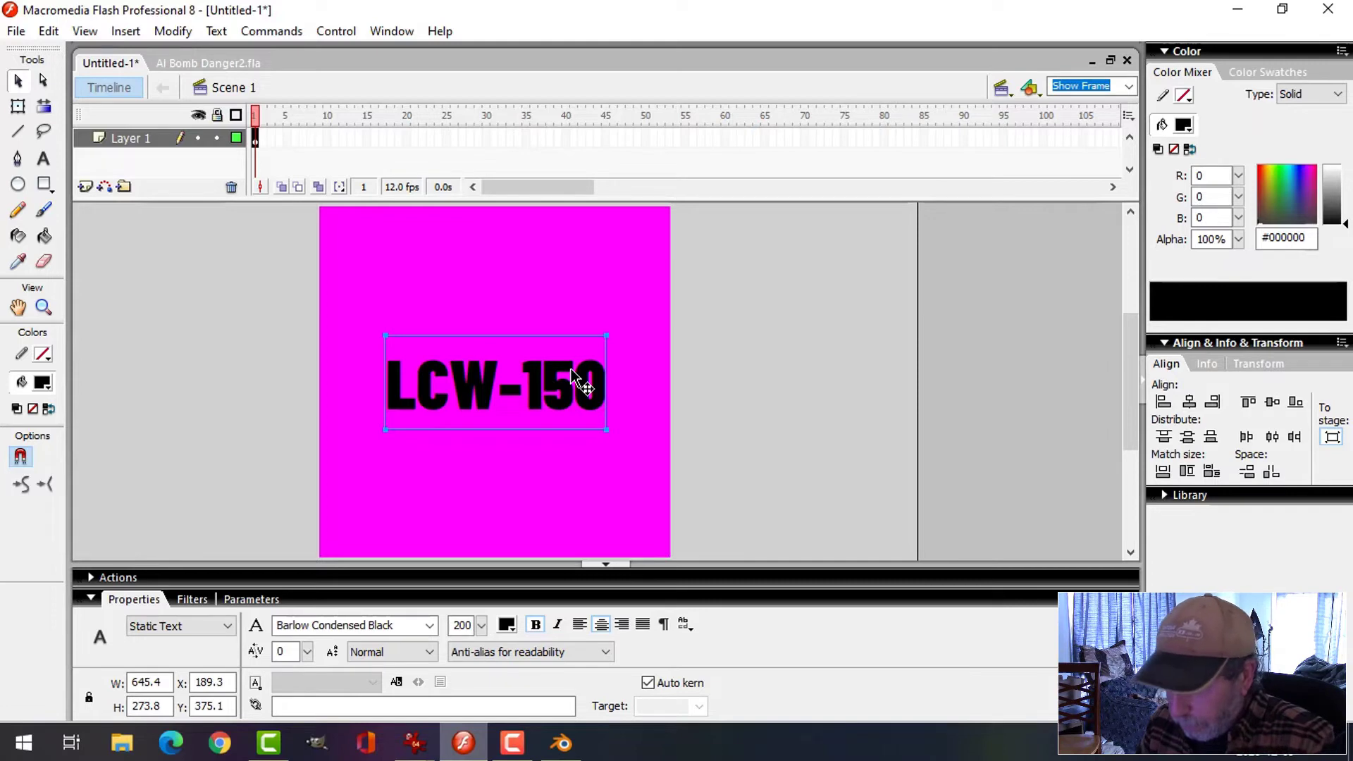
Step: Replace the LCW-150 text with the pasted screenshot, shift it over the magenta stage, and break it apart into an editable shape
{"action": "key", "text": "Delete"}
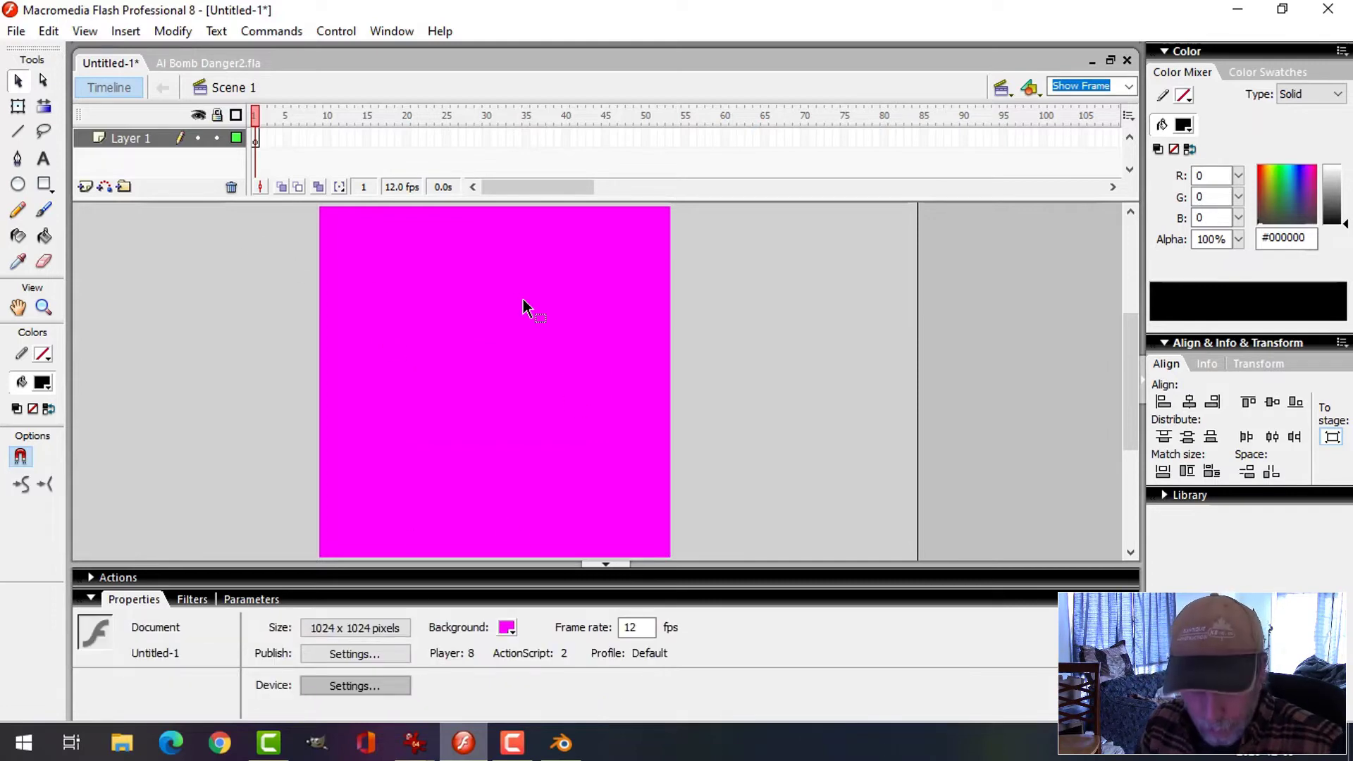
{"action": "key", "text": "ctrl+v"}
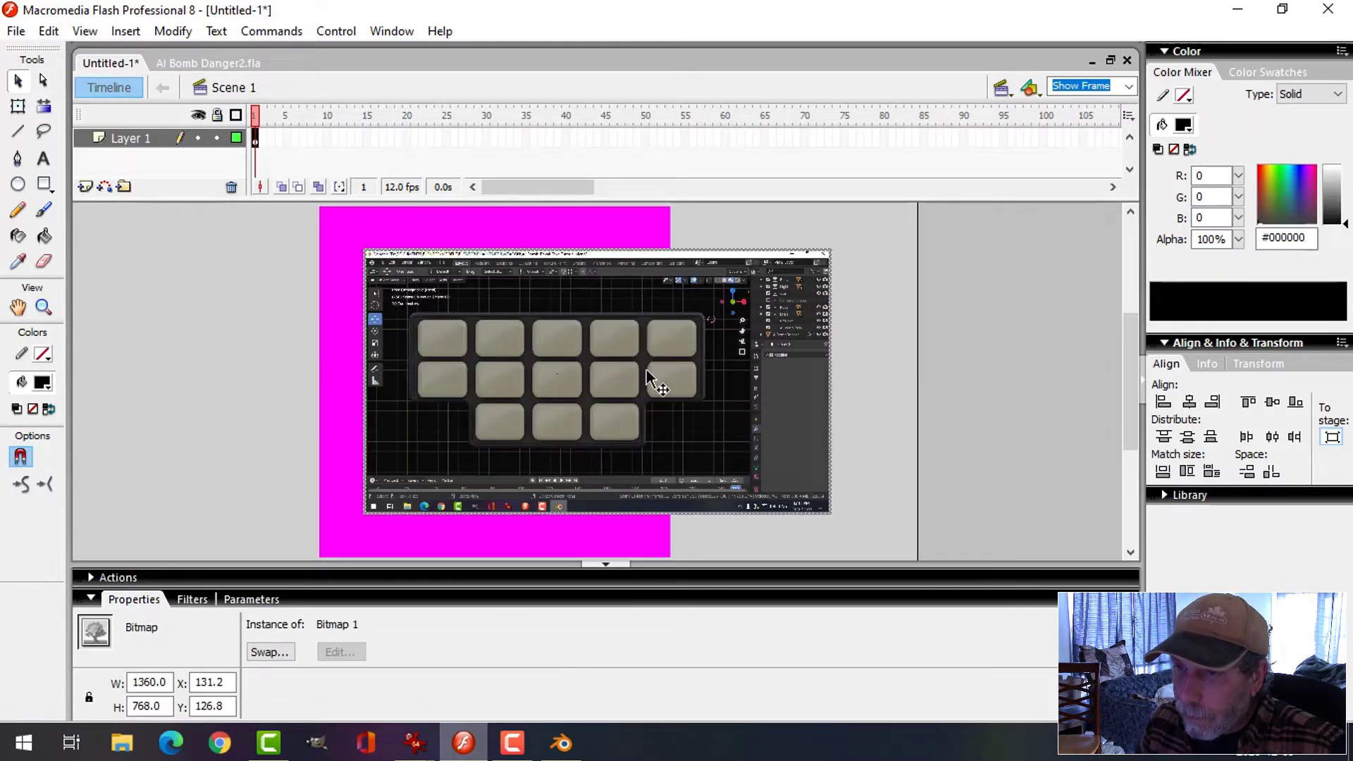
{"action": "left_click_drag", "start_coordinate": [655, 382], "coordinate": [570, 366]}
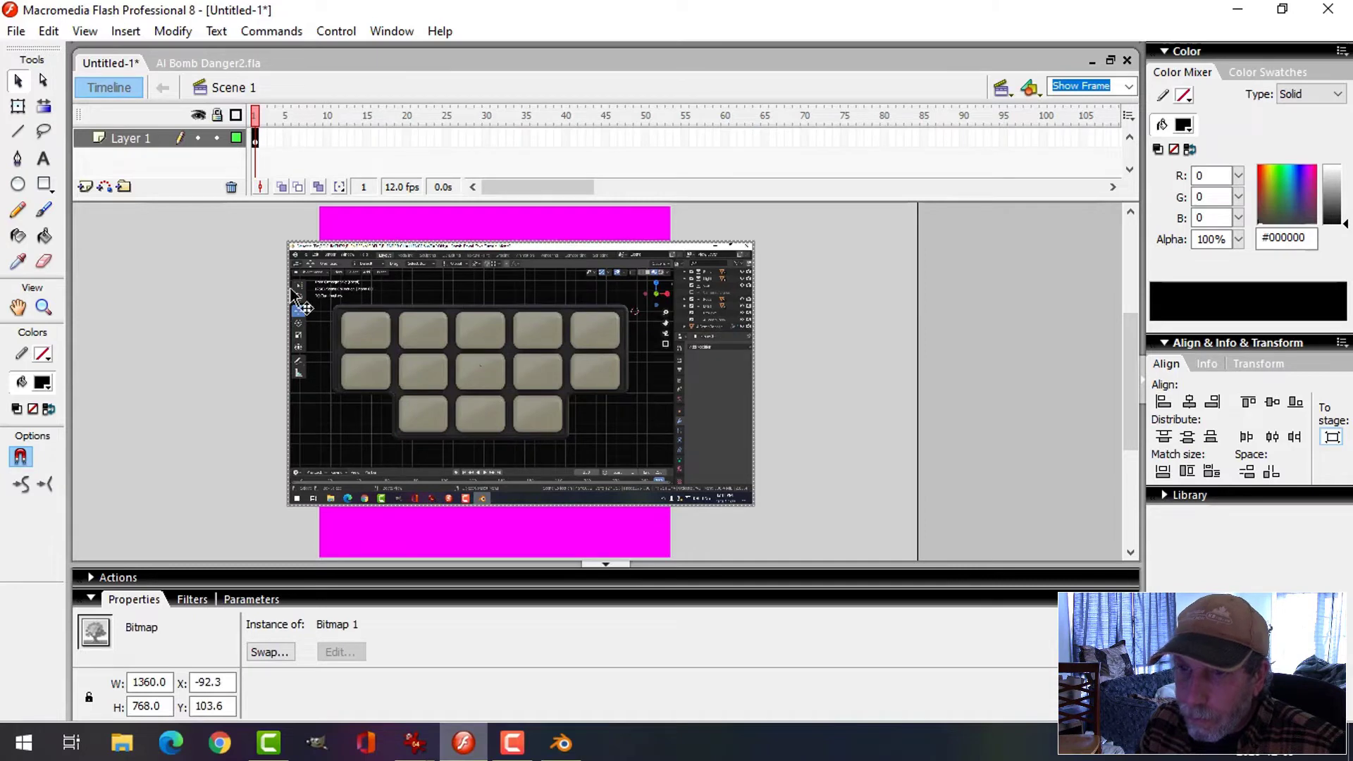
{"action": "right_click", "coordinate": [502, 337]}
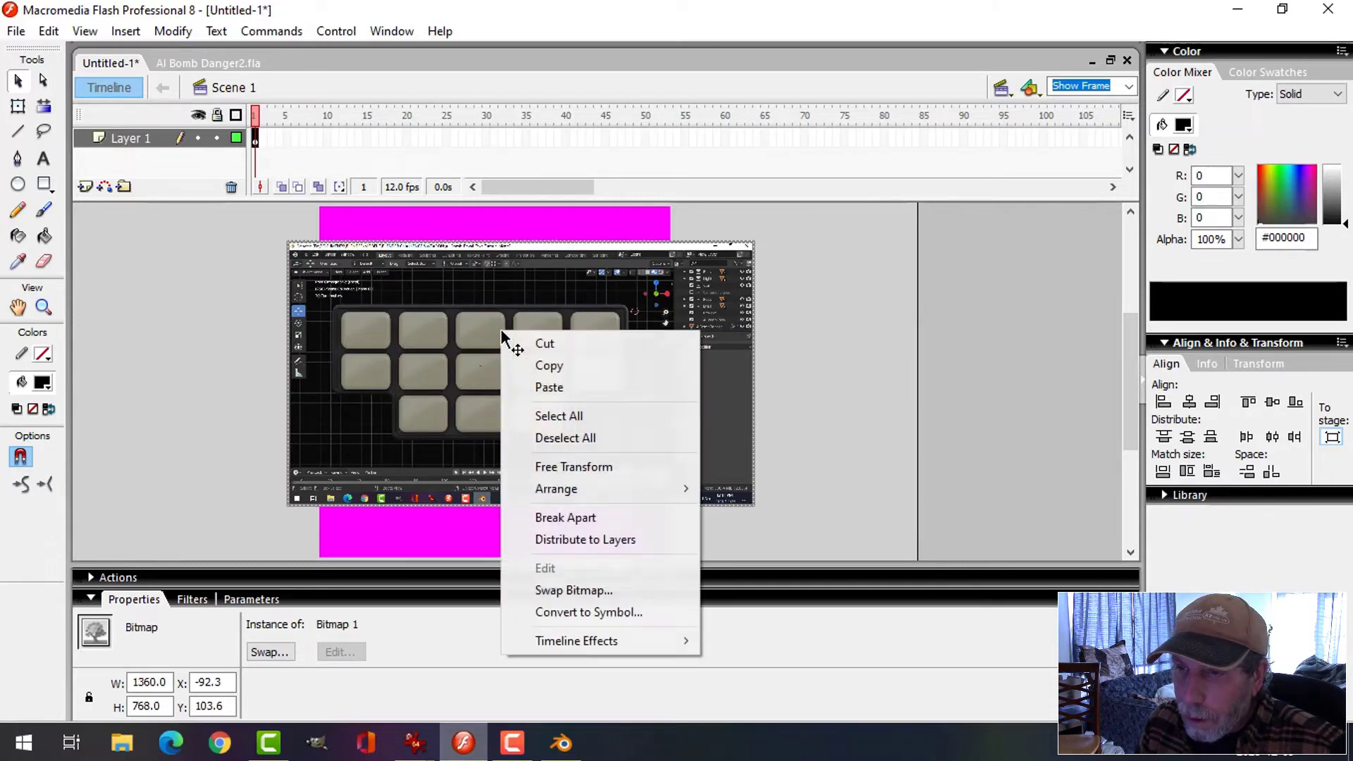
{"action": "left_click", "coordinate": [563, 516]}
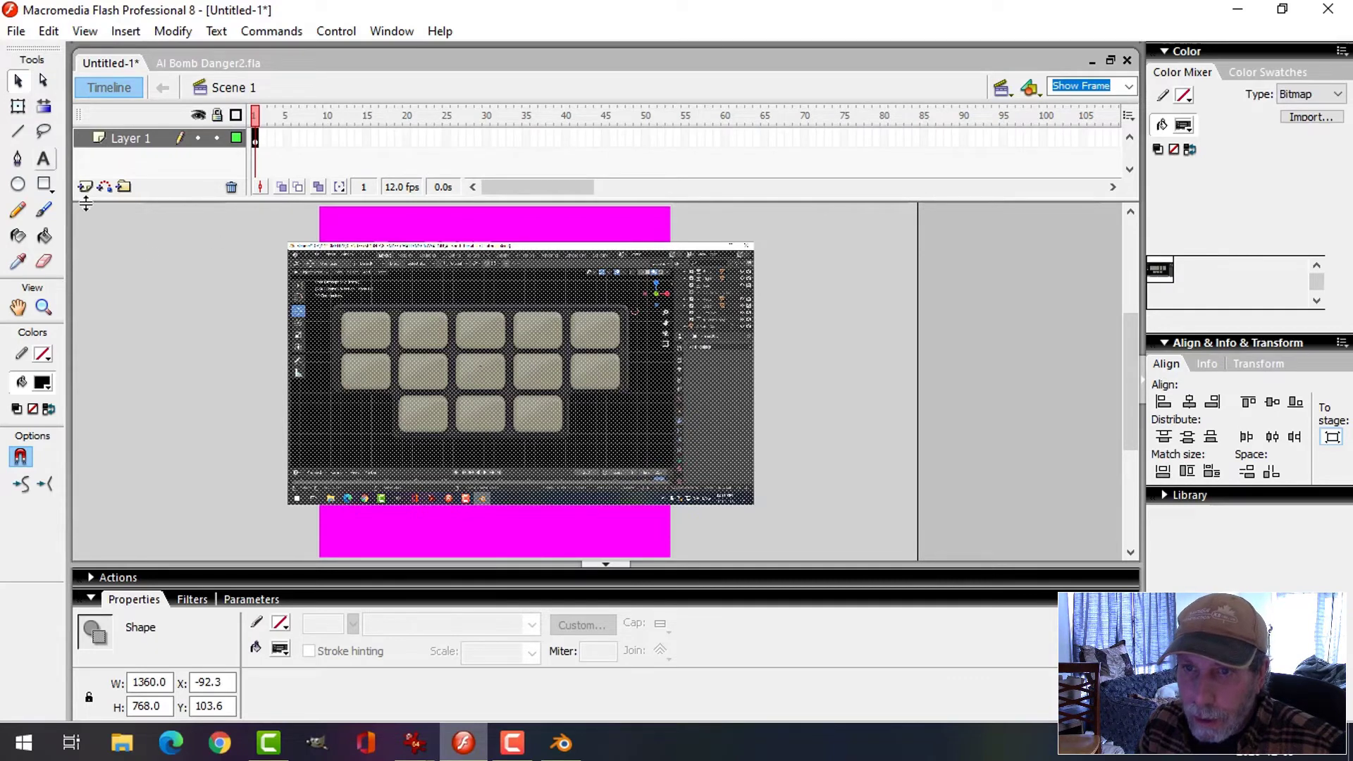
Step: Trim the broken-apart screenshot on all four sides, leaving only the button panel
{"action": "left_click_drag", "start_coordinate": [230, 215], "coordinate": [332, 542]}
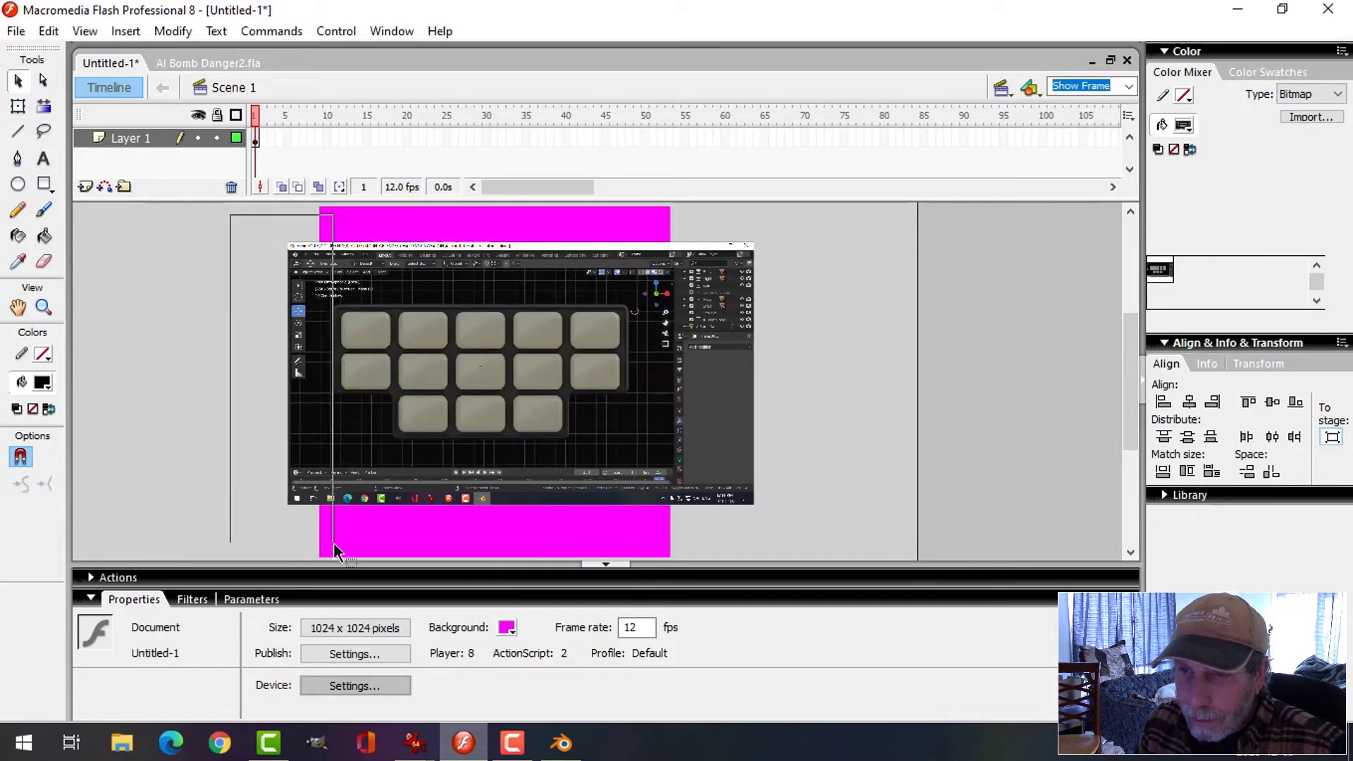
{"action": "key", "text": "Delete"}
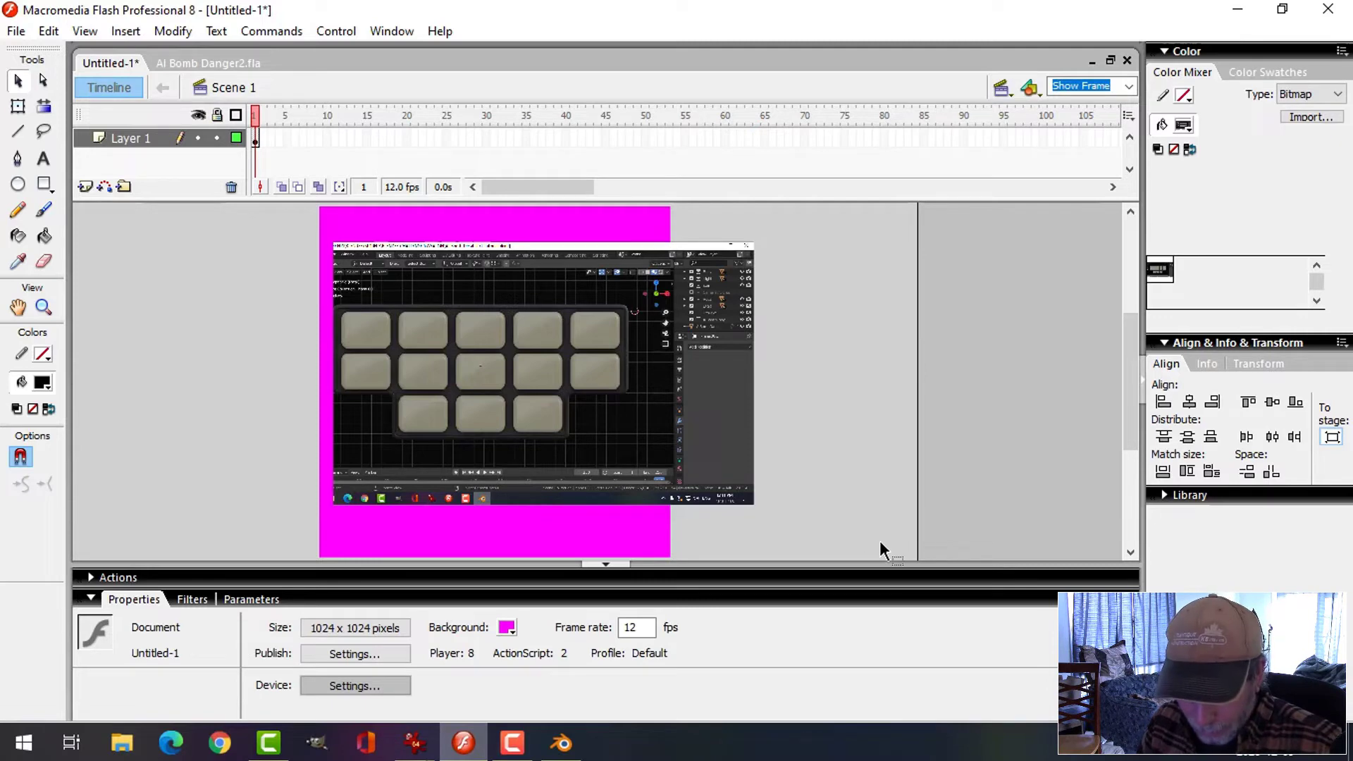
{"action": "left_click_drag", "start_coordinate": [815, 536], "coordinate": [632, 205]}
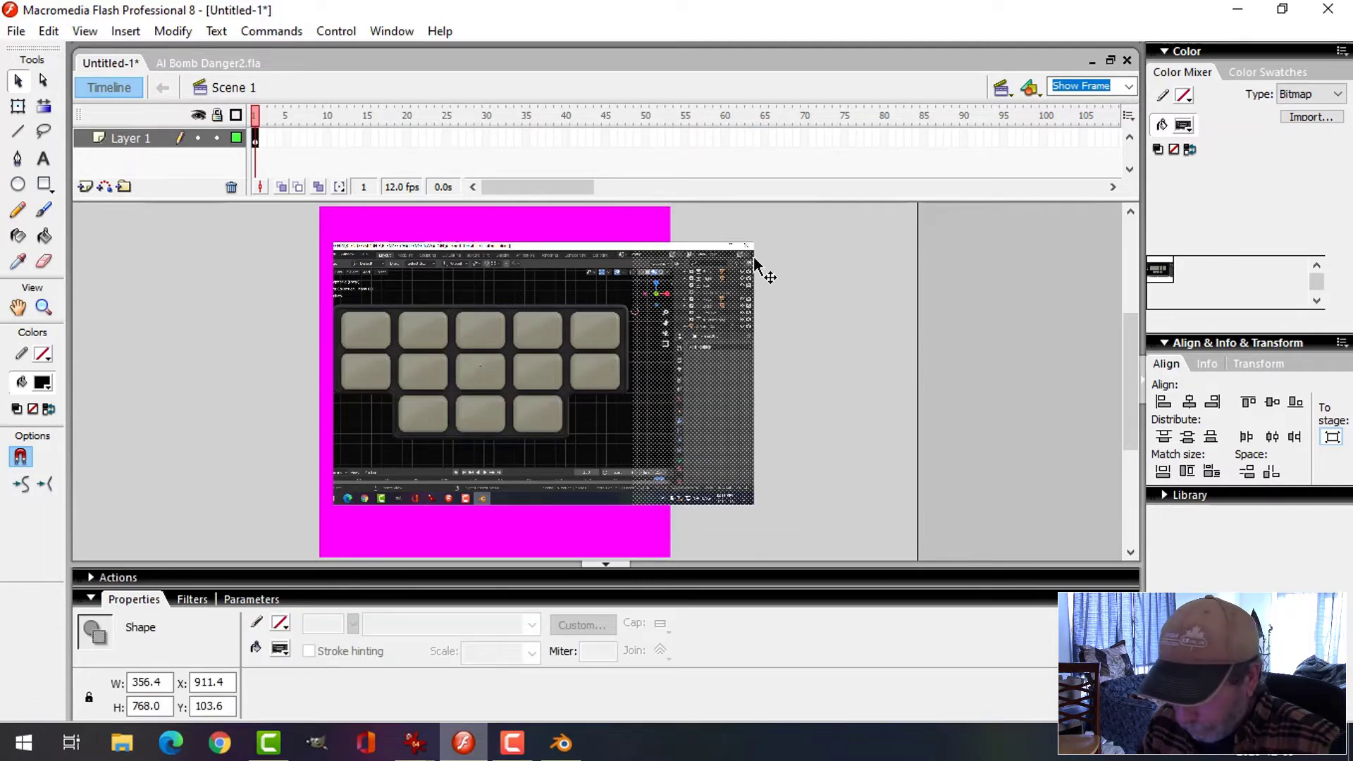
{"action": "key", "text": "Delete"}
{"action": "left_click_drag", "start_coordinate": [285, 217], "coordinate": [690, 302]}
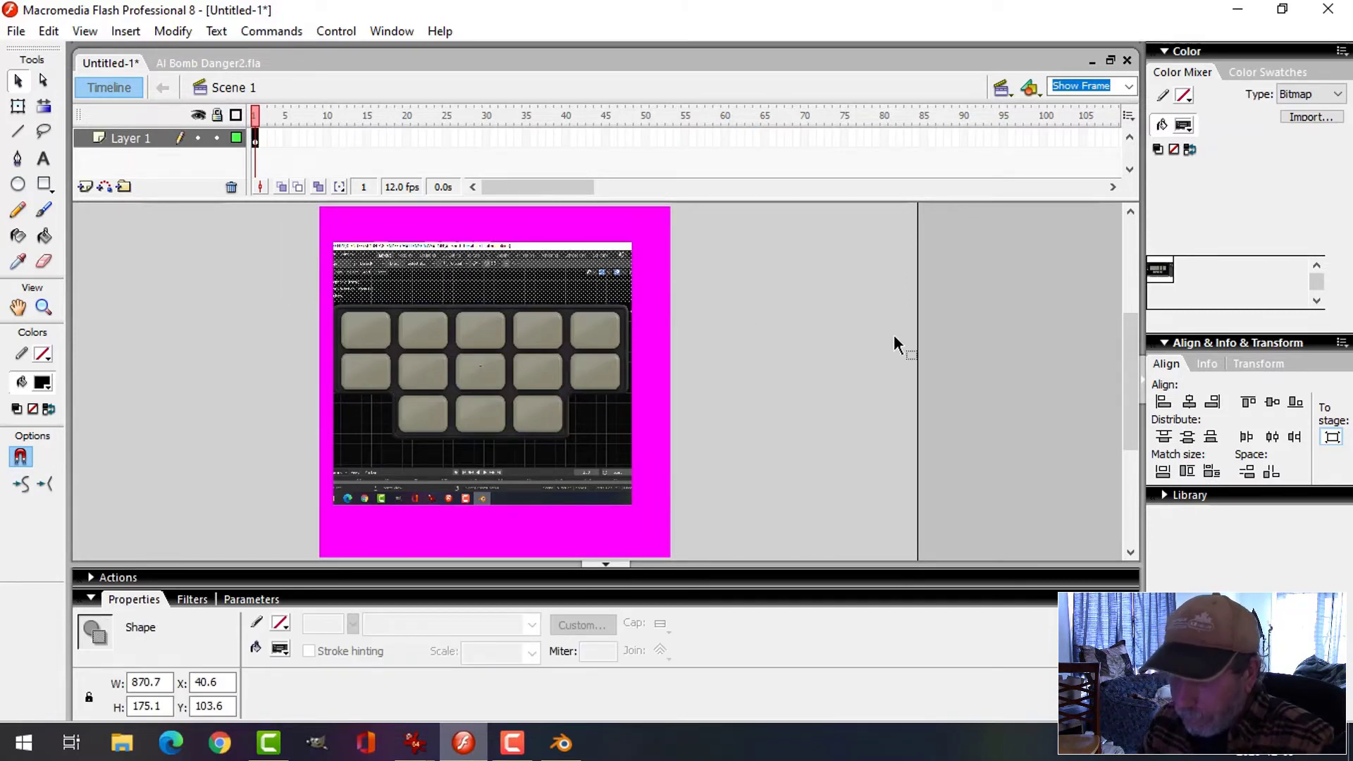
{"action": "key", "text": "Delete"}
{"action": "left_click_drag", "start_coordinate": [683, 527], "coordinate": [286, 441]}
{"action": "key", "text": "Delete"}
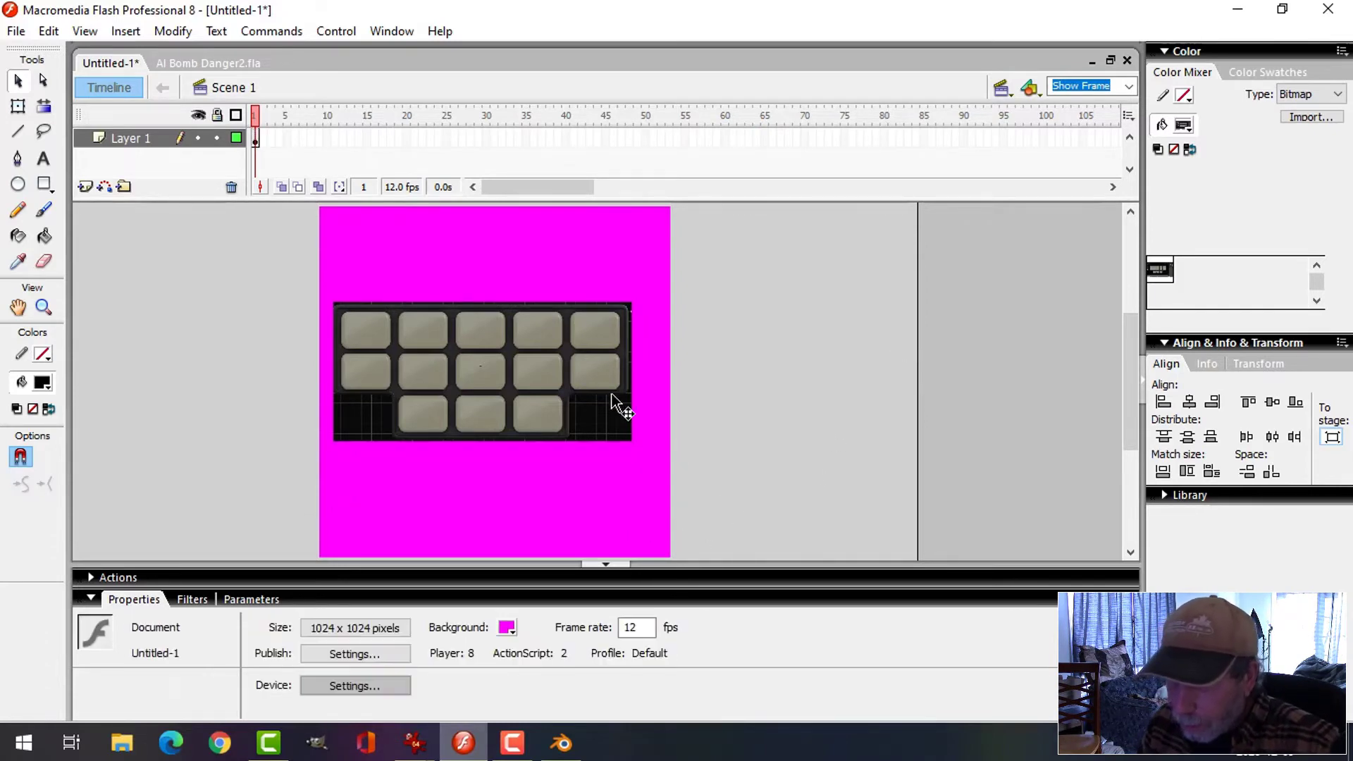
Step: Centre the cropped button panel on the stage horizontally and vertically, and lock Layer 1
{"action": "left_click", "coordinate": [539, 345]}
{"action": "left_click", "coordinate": [1186, 403]}
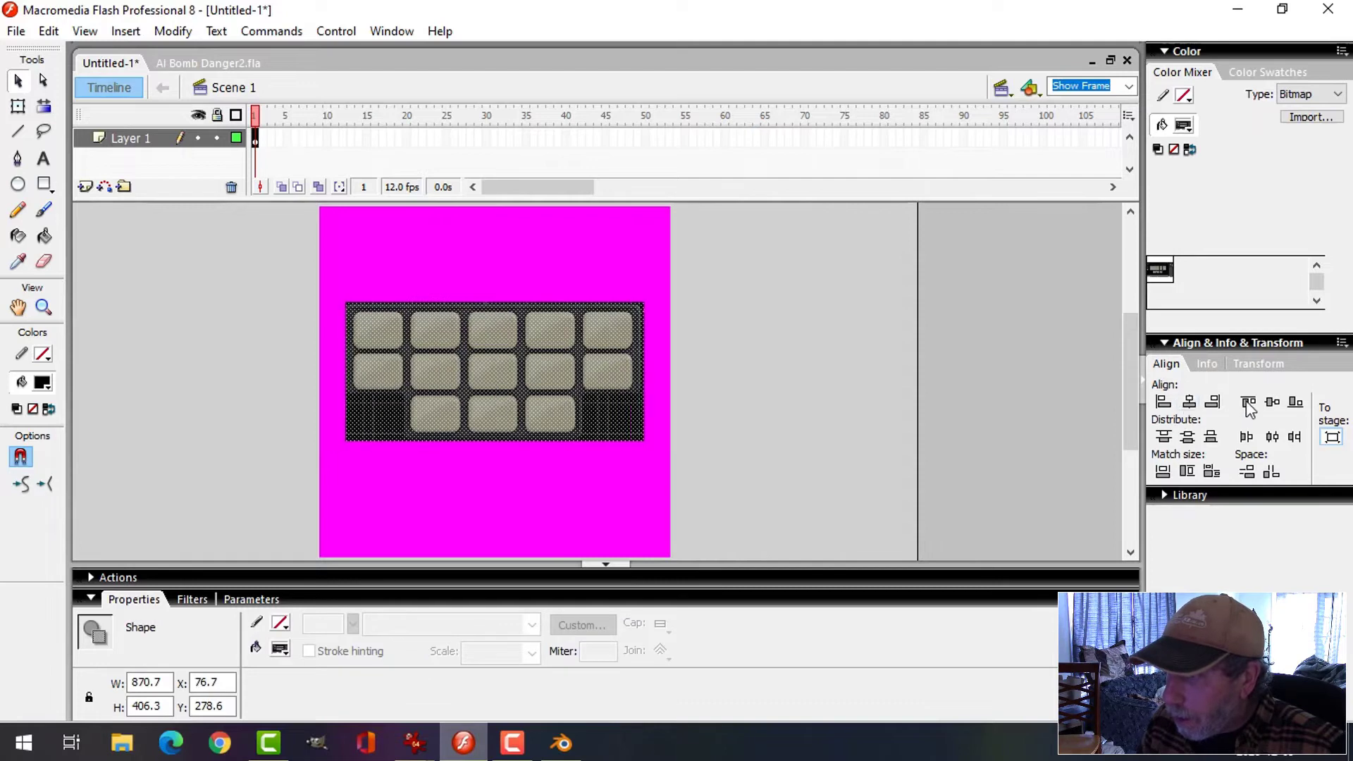
{"action": "left_click", "coordinate": [1272, 403]}
{"action": "left_click", "coordinate": [216, 138]}
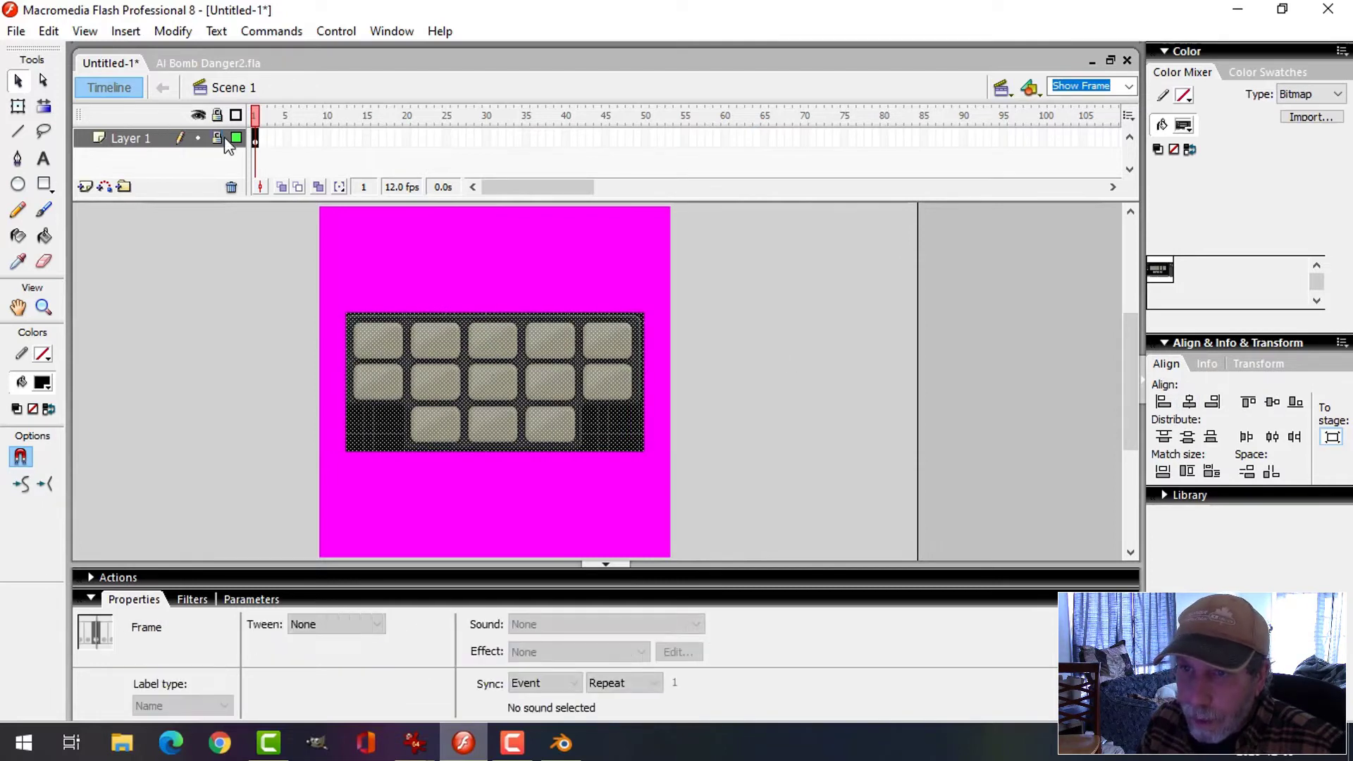
Step: Add a new layer above the button panel and ready the Text tool with a black #000000 fill
{"action": "left_click", "coordinate": [1130, 86]}
{"action": "left_click", "coordinate": [1073, 154]}
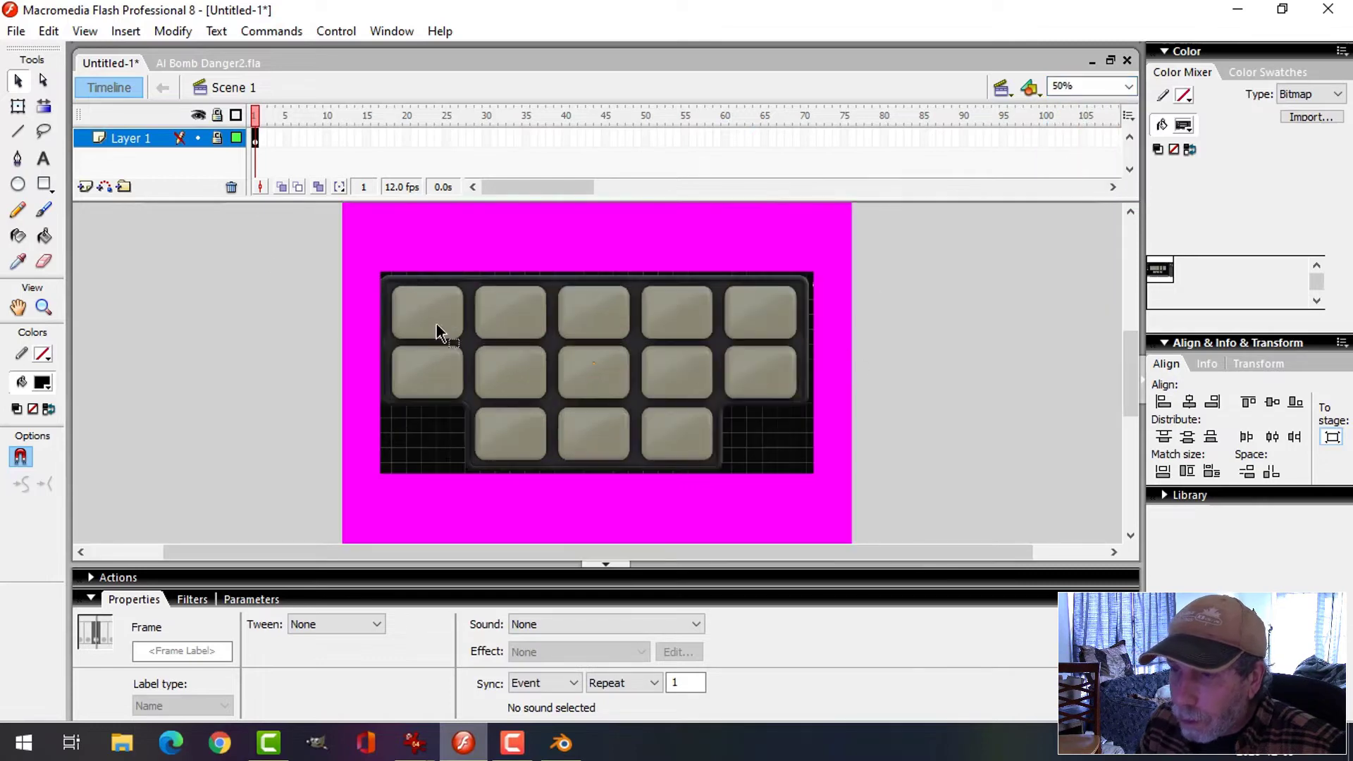
{"action": "left_click", "coordinate": [86, 187]}
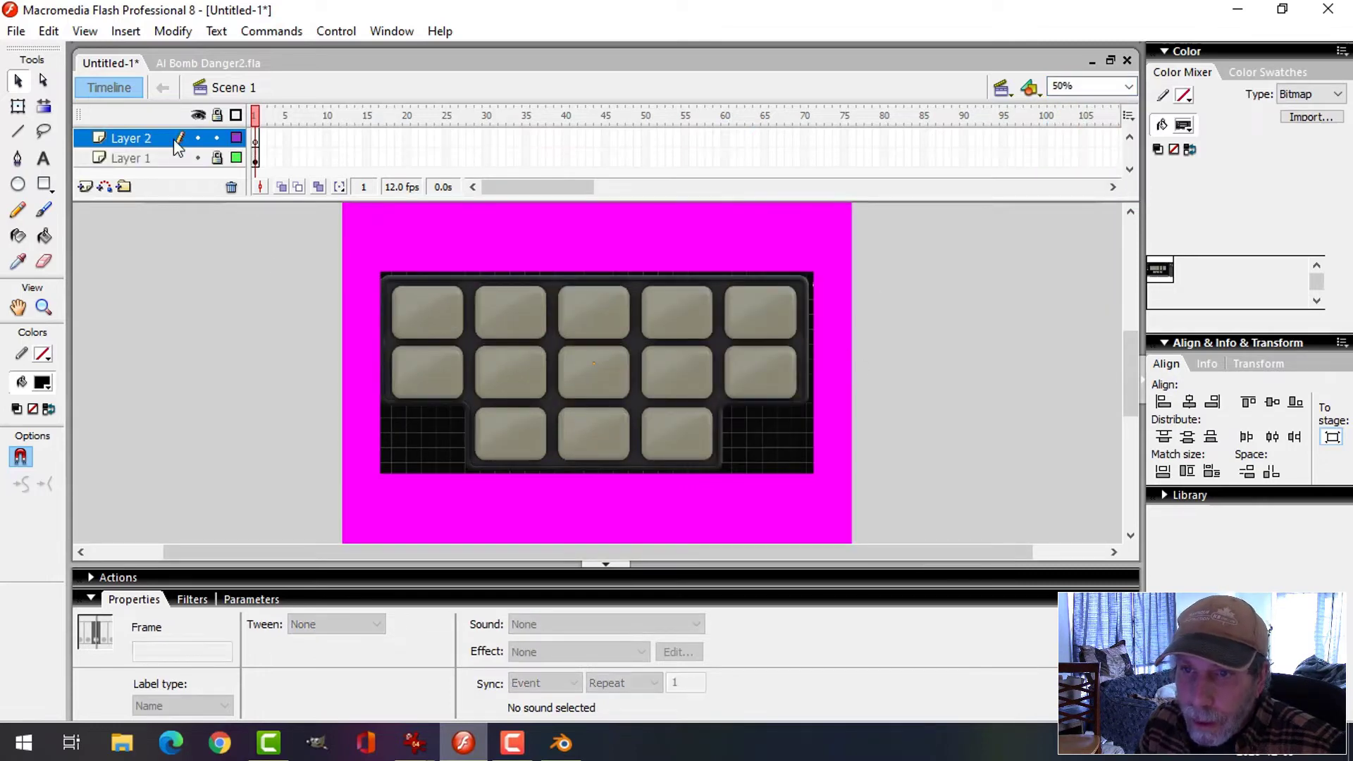
{"action": "left_click", "coordinate": [43, 158]}
{"action": "left_click", "coordinate": [43, 382]}
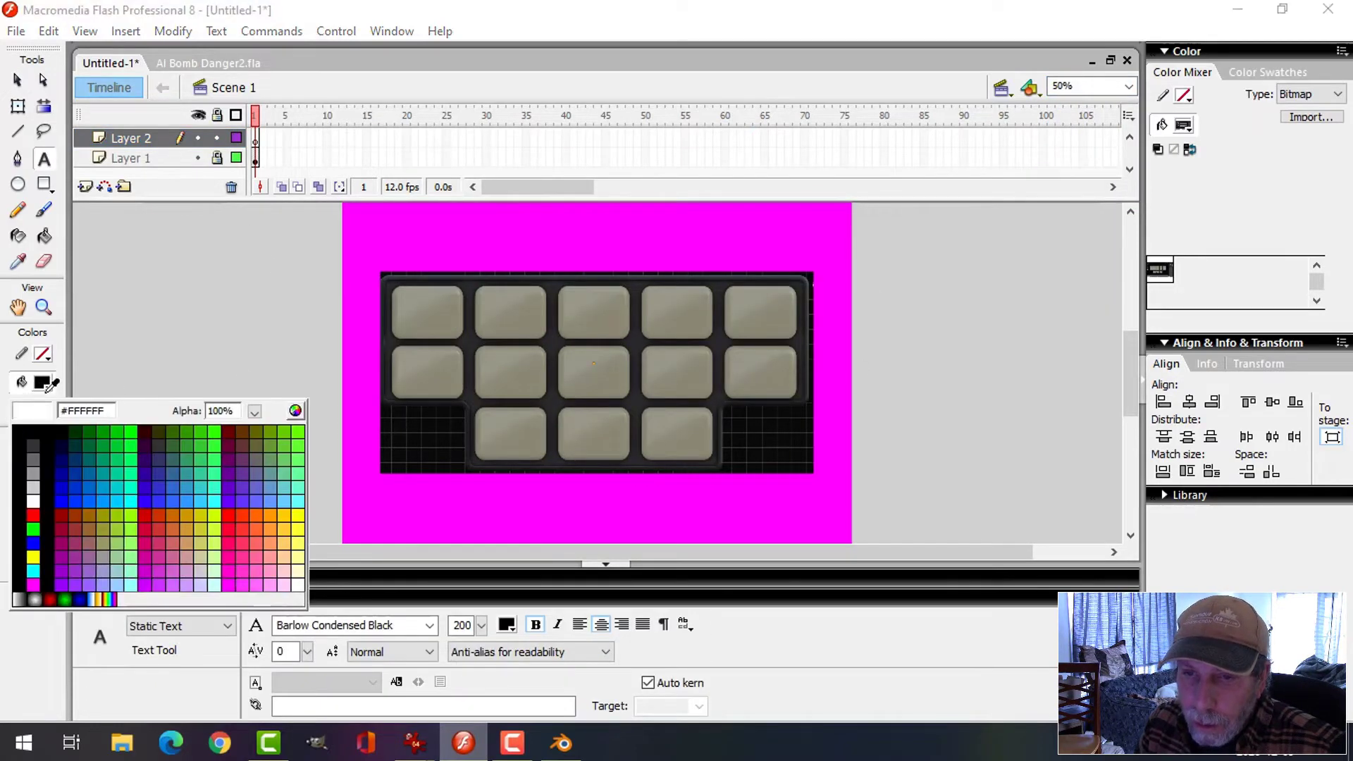
{"action": "left_click", "coordinate": [51, 384]}
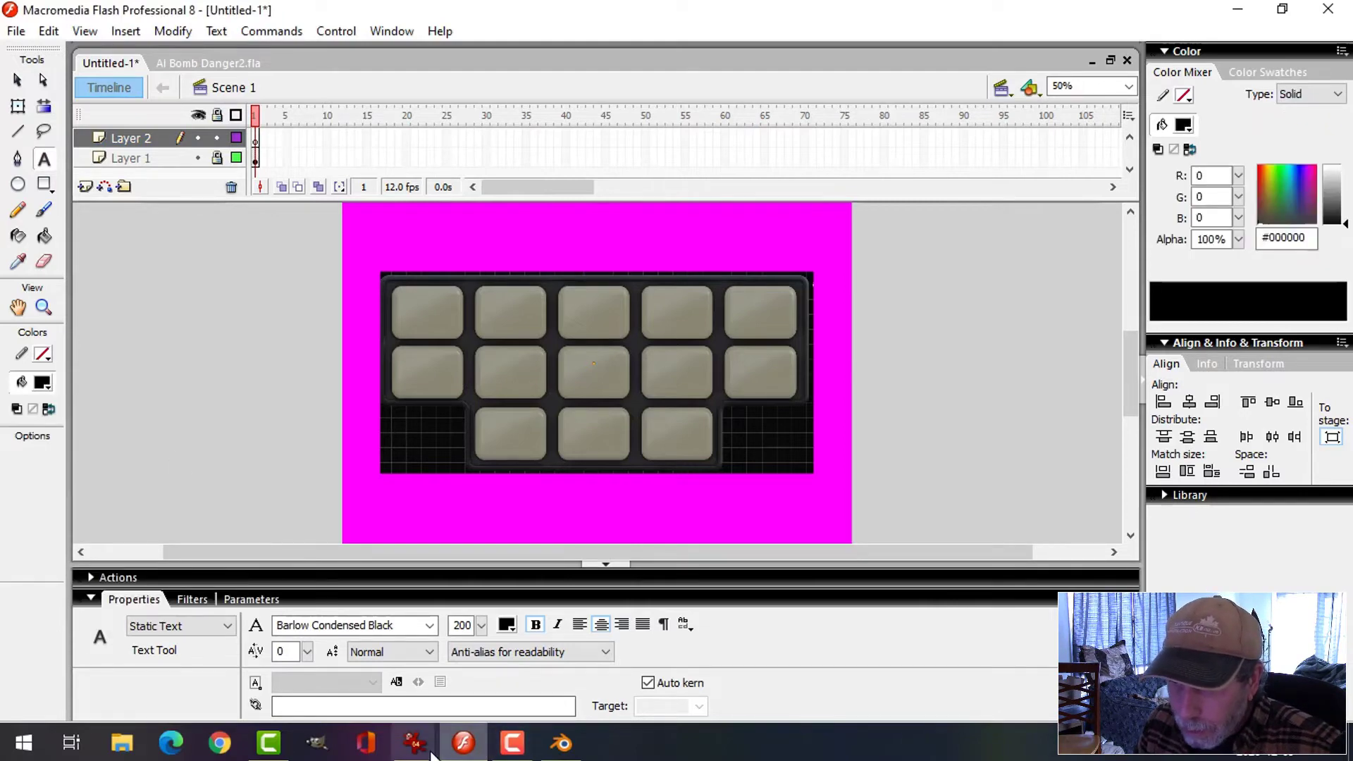
Step: Check the button labels in the IrfanView render, return to Flash, and place the text 1 over the first top-row button
{"action": "mouse_move", "coordinate": [414, 743]}
{"action": "left_click", "coordinate": [417, 675]}
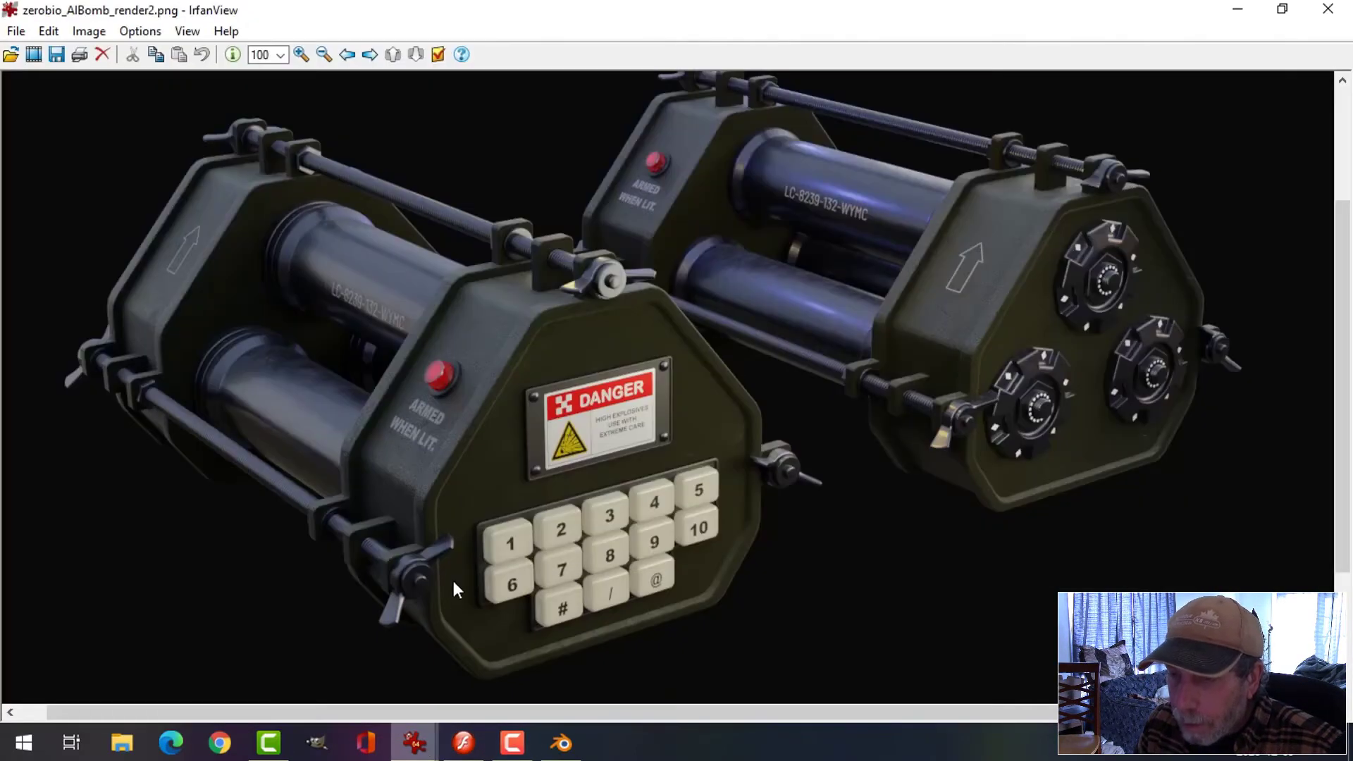
{"action": "left_click", "coordinate": [465, 738]}
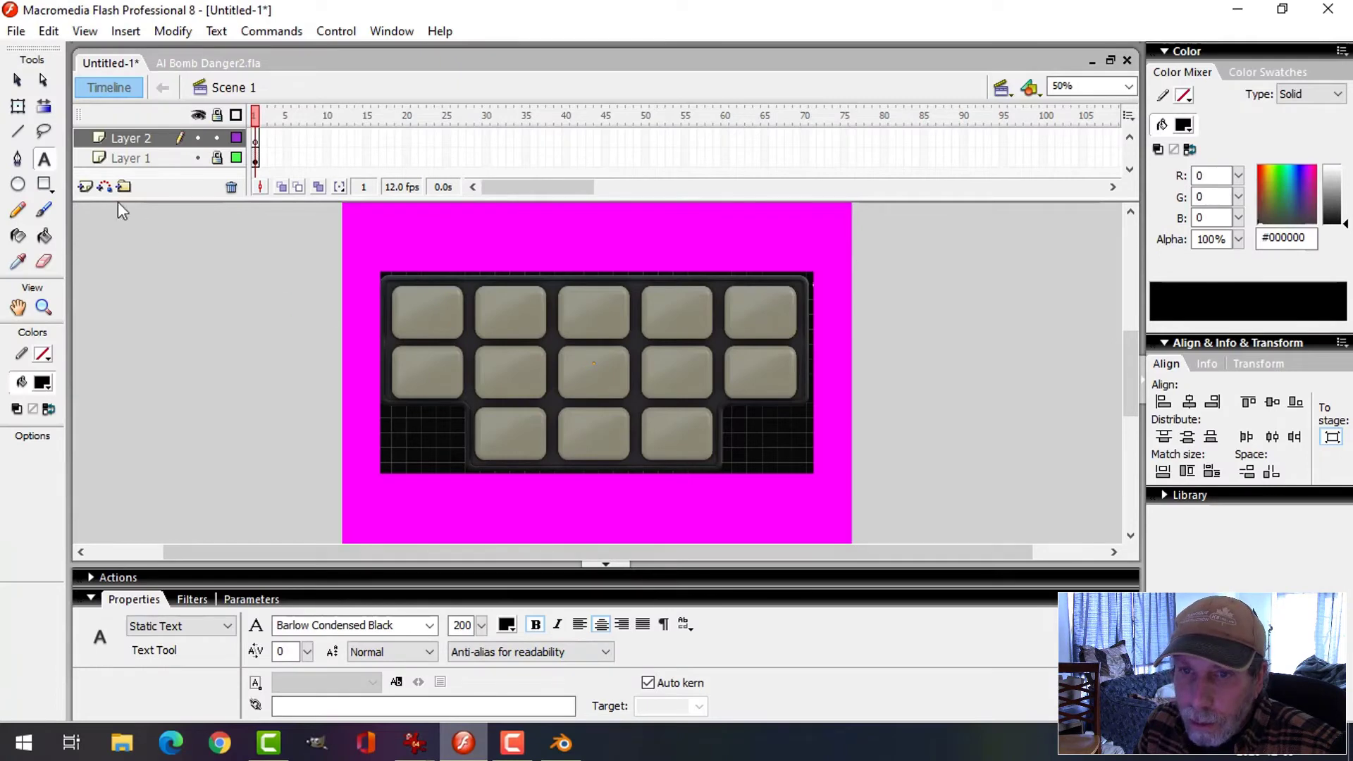
{"action": "left_click", "coordinate": [428, 314]}
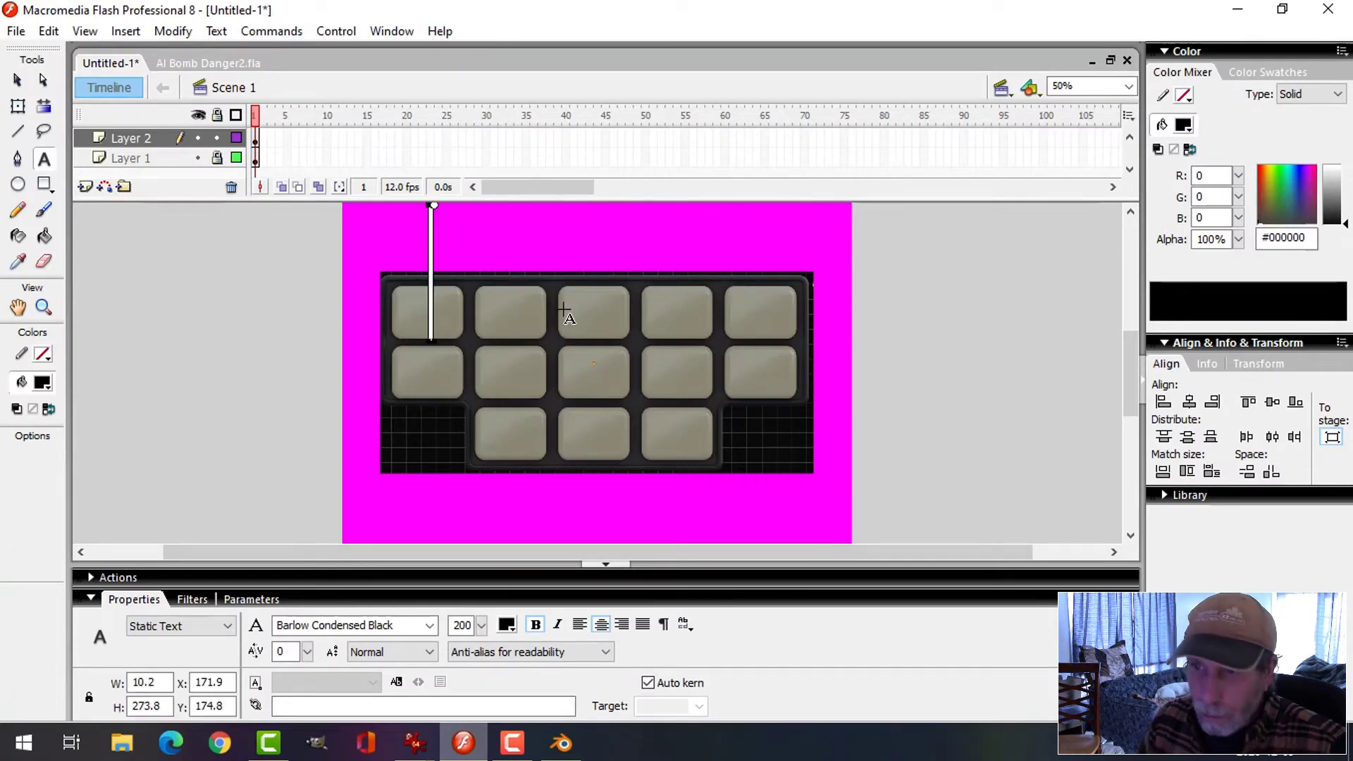
{"action": "type", "text": "1"}
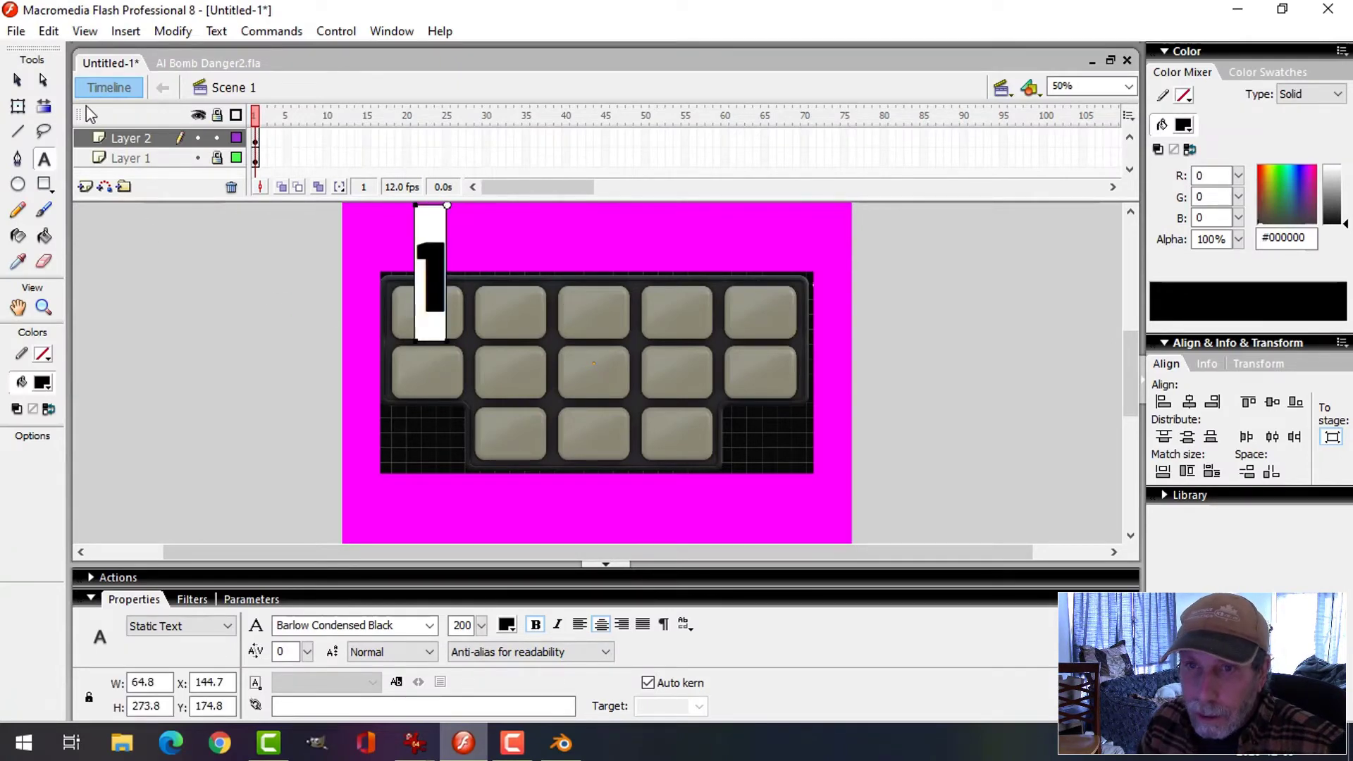
{"action": "left_click", "coordinate": [18, 80]}
Step: Set the 1 to Arial Black at size 80 and centre it on the first top-row button
{"action": "left_click", "coordinate": [430, 625]}
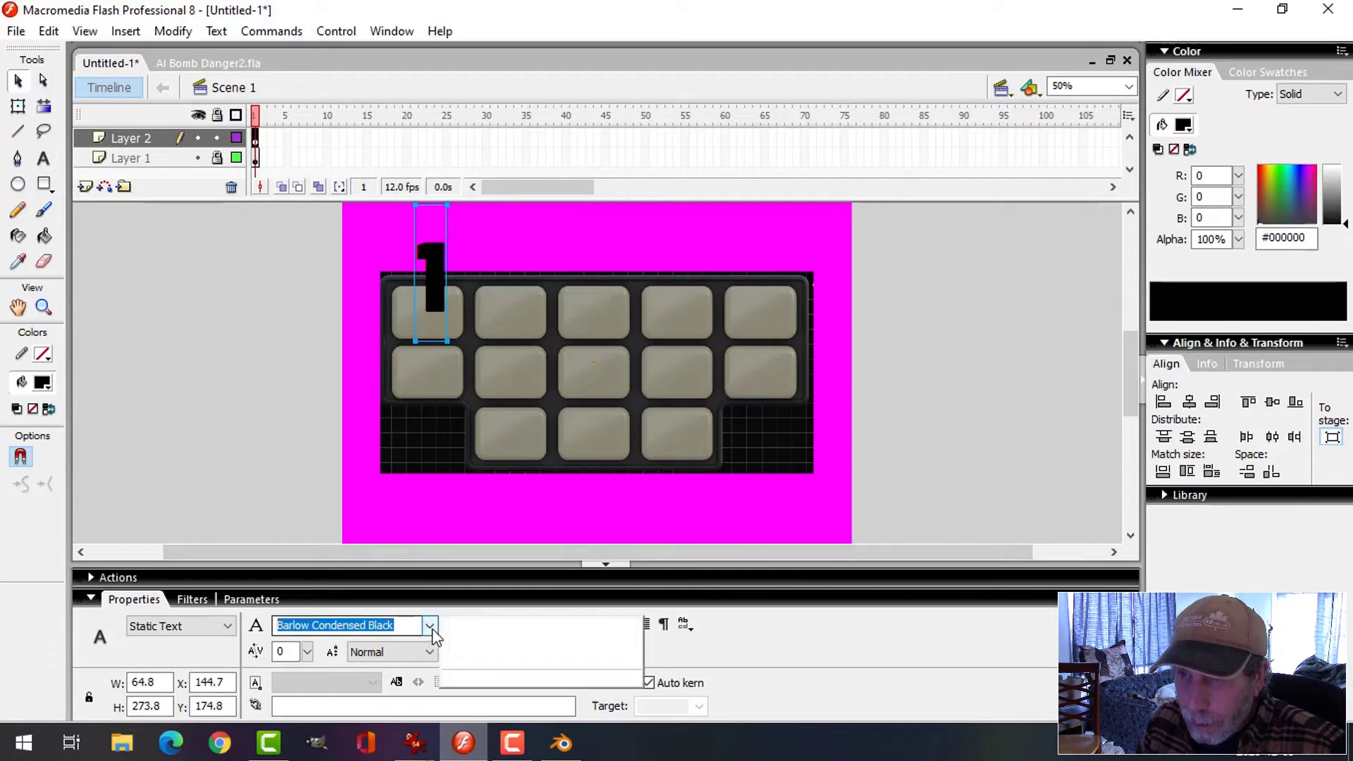
{"action": "mouse_move", "coordinate": [429, 286]}
{"action": "left_mouse_down"}
{"action": "mouse_move", "coordinate": [429, 309]}
{"action": "mouse_move", "coordinate": [434, 262]}
{"action": "left_mouse_up"}
{"action": "left_click", "coordinate": [318, 246]}
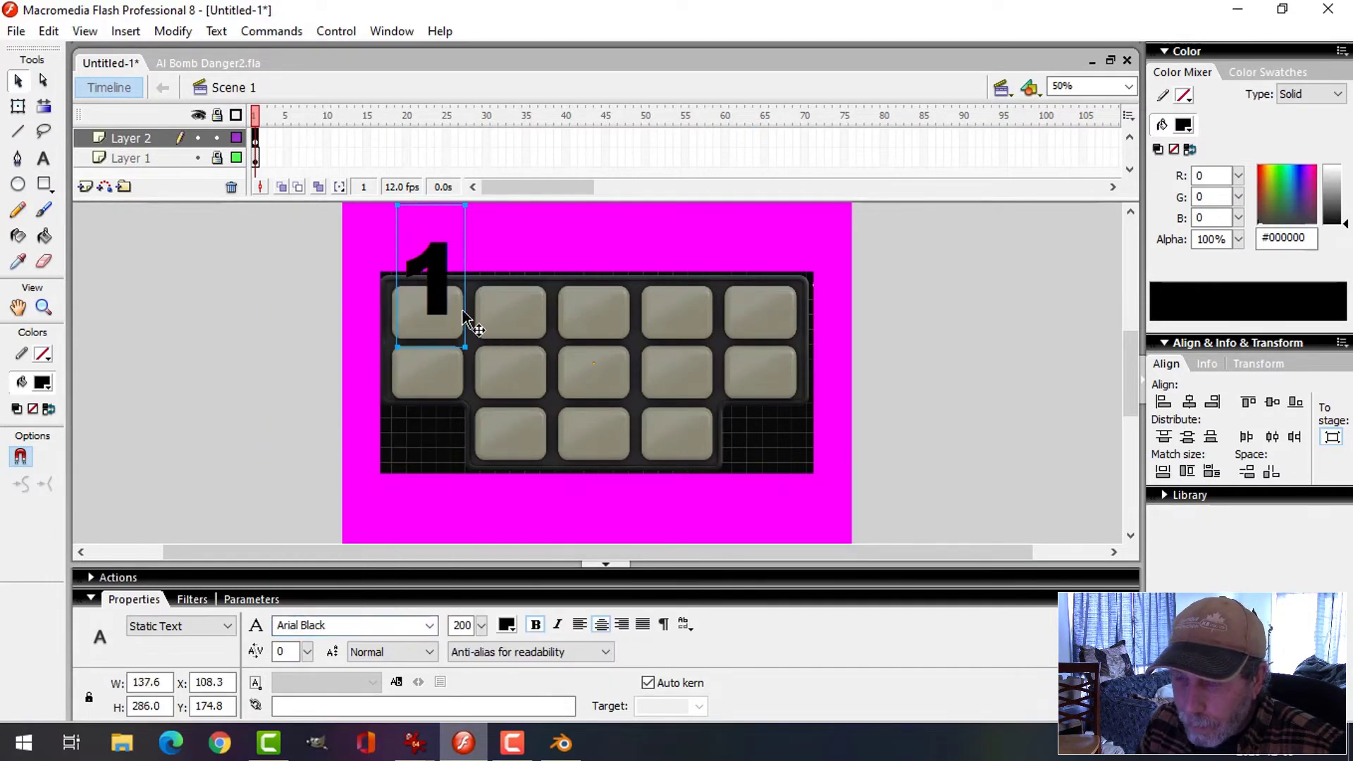
{"action": "left_click_drag", "start_coordinate": [482, 630], "coordinate": [497, 501]}
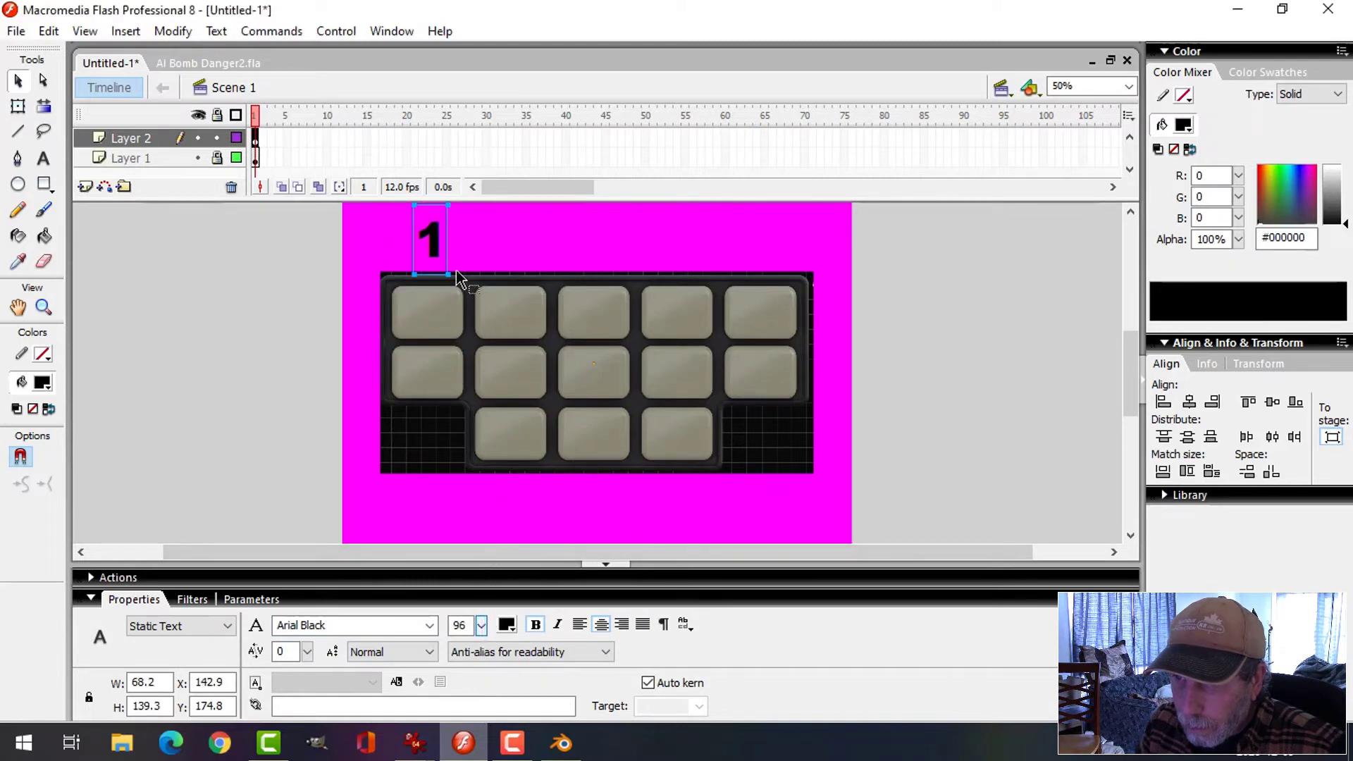
{"action": "left_click_drag", "start_coordinate": [435, 255], "coordinate": [429, 326]}
{"action": "double_click", "coordinate": [467, 626]}
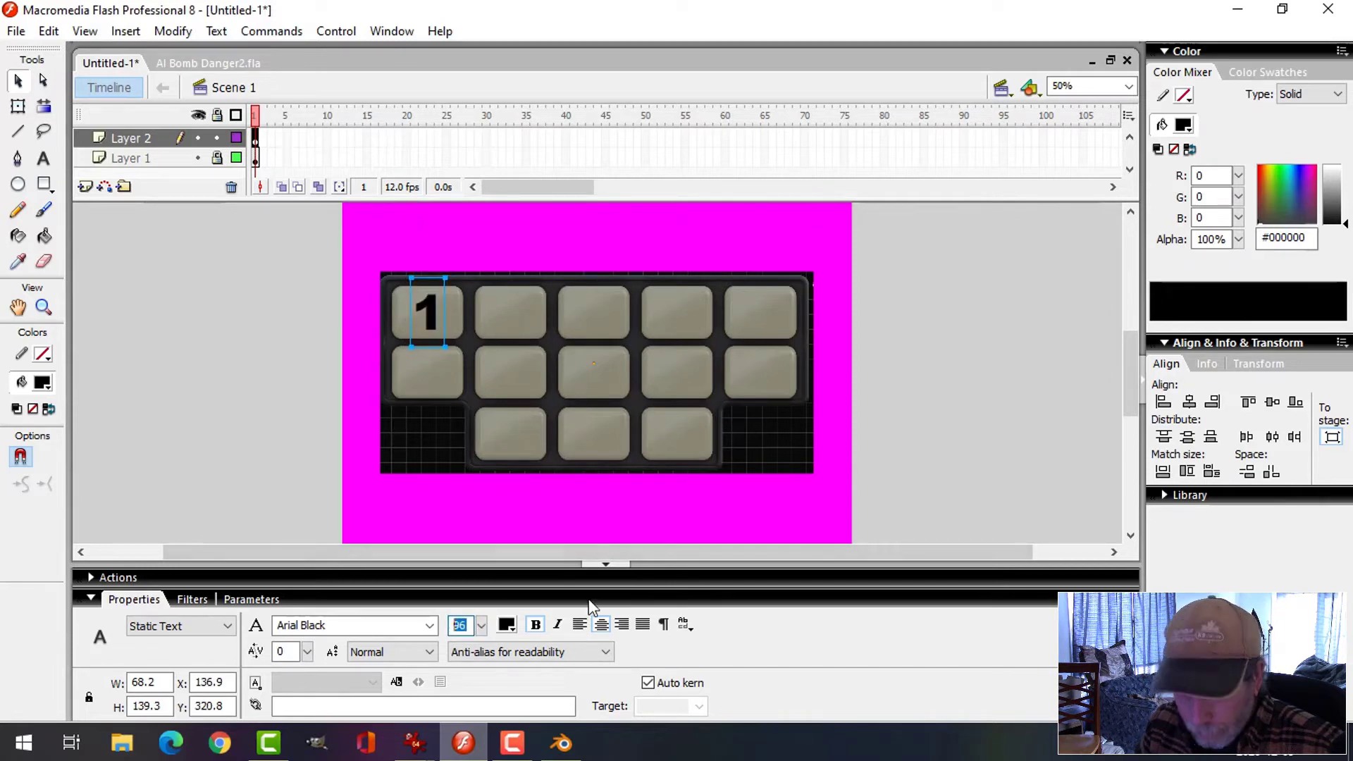
{"action": "type", "text": "80"}
{"action": "key", "text": "Return"}
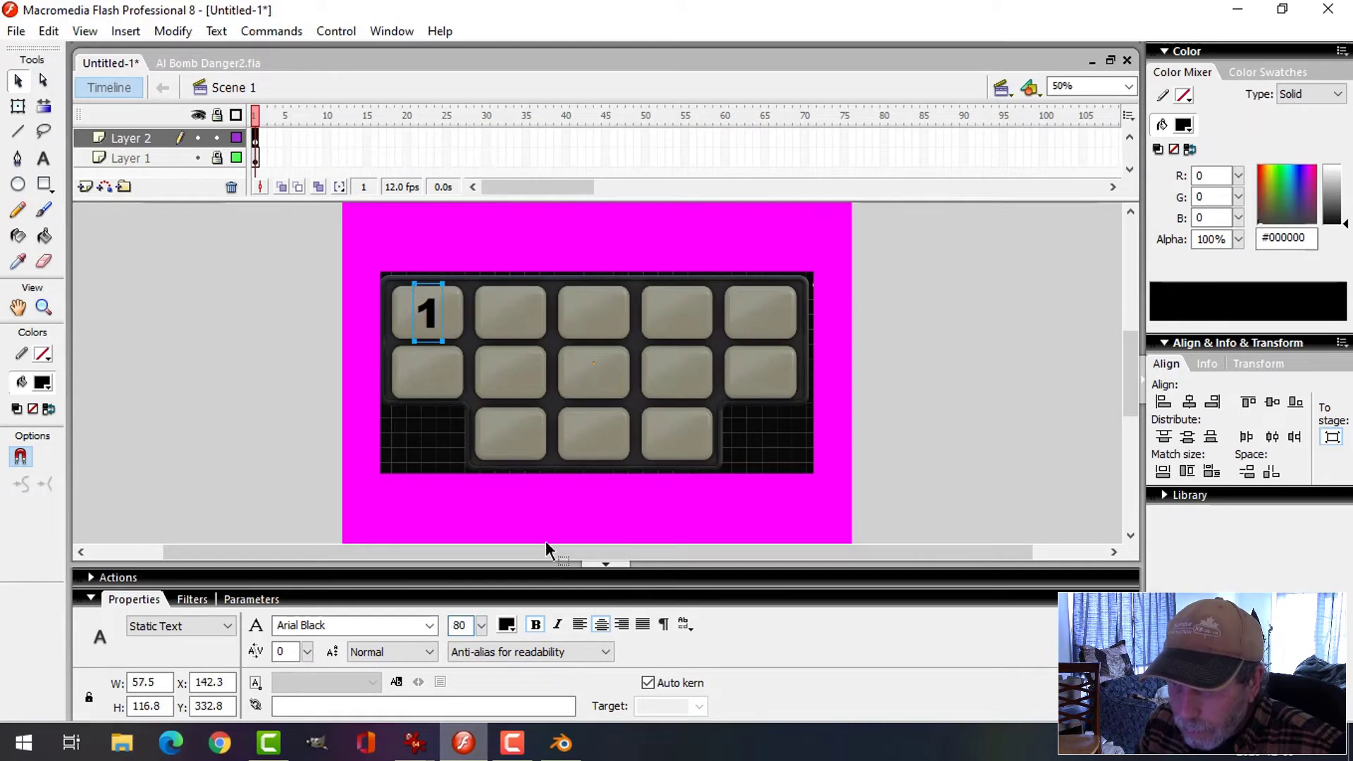
Step: Duplicate the 1 onto the other four buttons of the top row
{"action": "scroll", "coordinate": [470, 342], "scroll_direction": "up", "scroll_amount": 3}
{"action": "scroll", "coordinate": [471, 343], "scroll_direction": "down", "scroll_amount": 2}
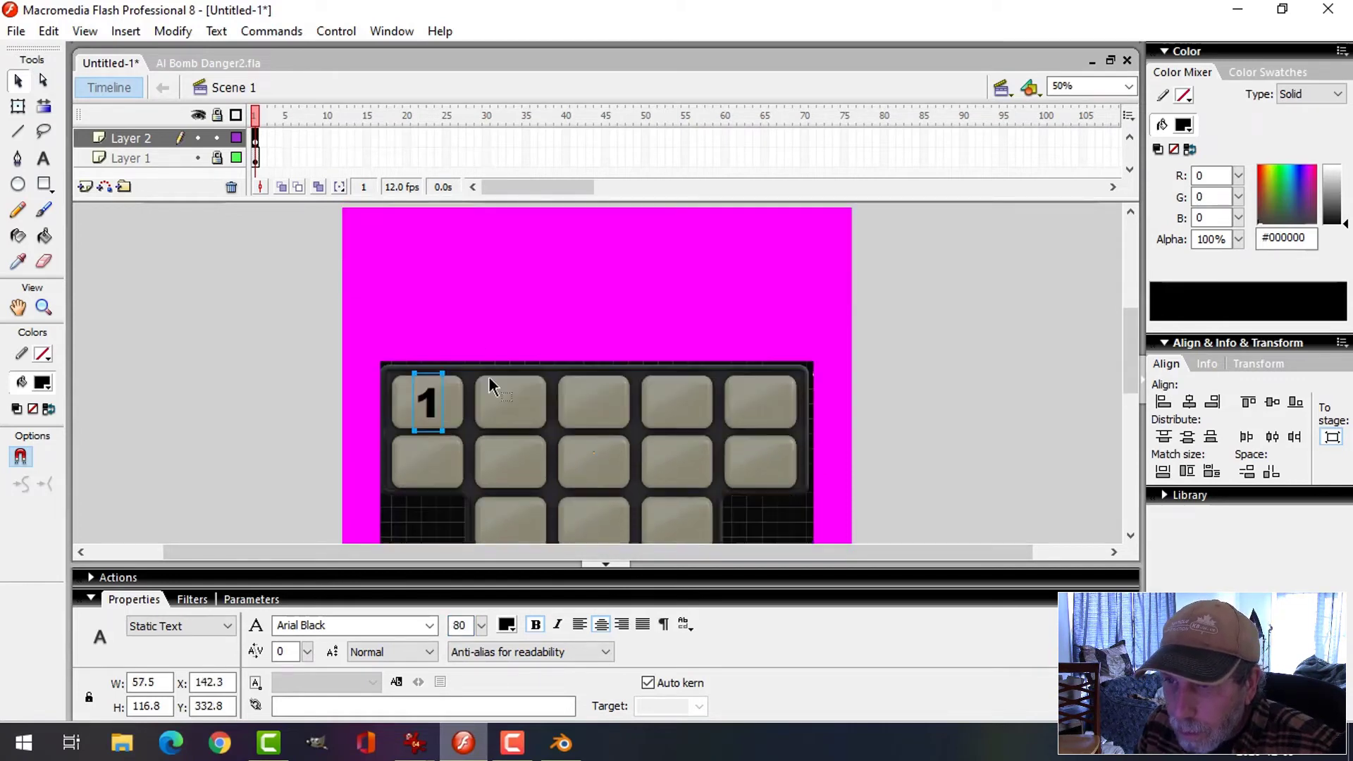
{"action": "left_click_drag", "start_coordinate": [432, 395], "coordinate": [770, 412], "text": "alt"}
Step: Nudge the first, fourth and fifth 1s of the top row slightly left to centre them on their buttons
{"action": "left_click", "coordinate": [432, 416]}
{"action": "key", "text": "Left"}
{"action": "key", "text": "Left"}
{"action": "left_click", "coordinate": [516, 408], "text": "shift"}
{"action": "left_click", "coordinate": [599, 408], "text": "shift"}
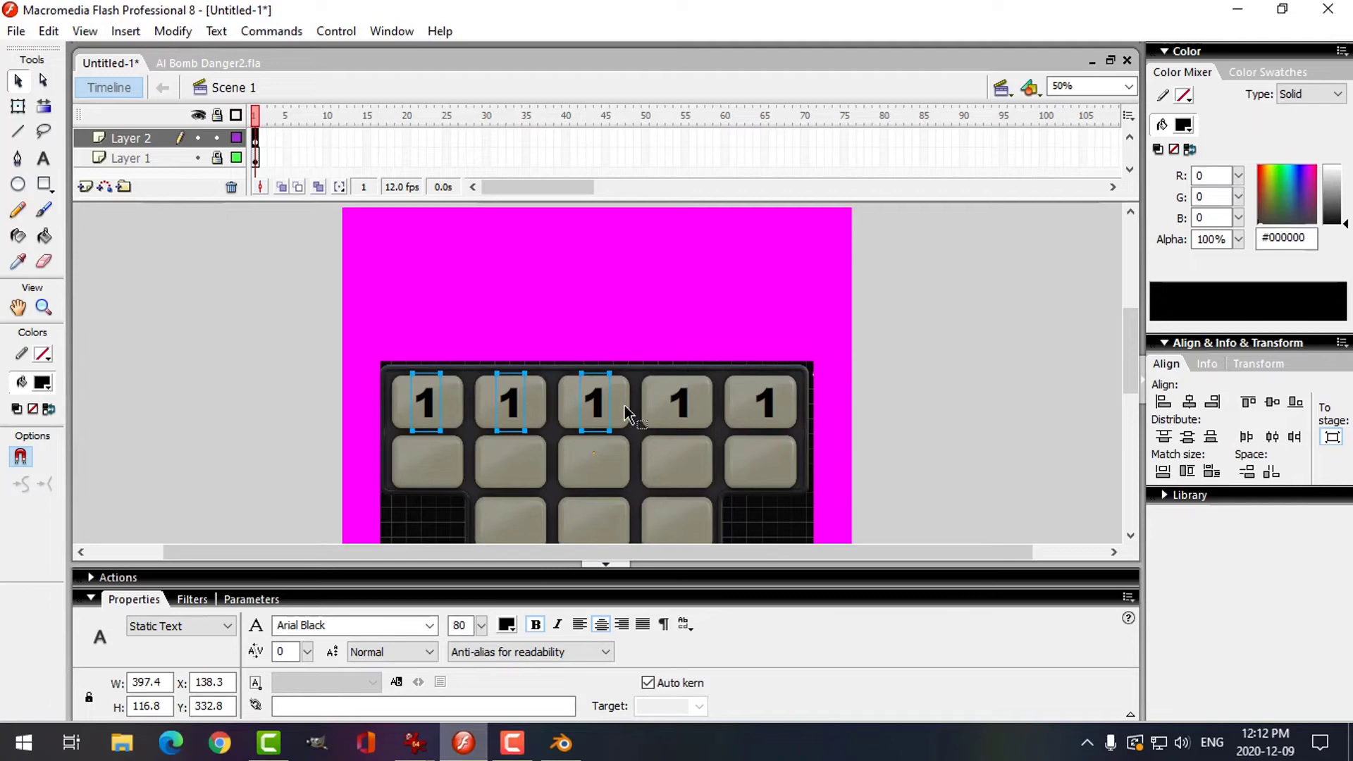
{"action": "left_click", "coordinate": [685, 412], "text": "shift"}
{"action": "left_click", "coordinate": [805, 405]}
{"action": "left_click", "coordinate": [682, 410]}
{"action": "key", "text": "Left"}
{"action": "key", "text": "Left"}
{"action": "key", "text": "Left"}
{"action": "left_click", "coordinate": [772, 407]}
{"action": "key", "text": "Left"}
{"action": "key", "text": "Left"}
{"action": "key", "text": "Left"}
{"action": "key", "text": "Left"}
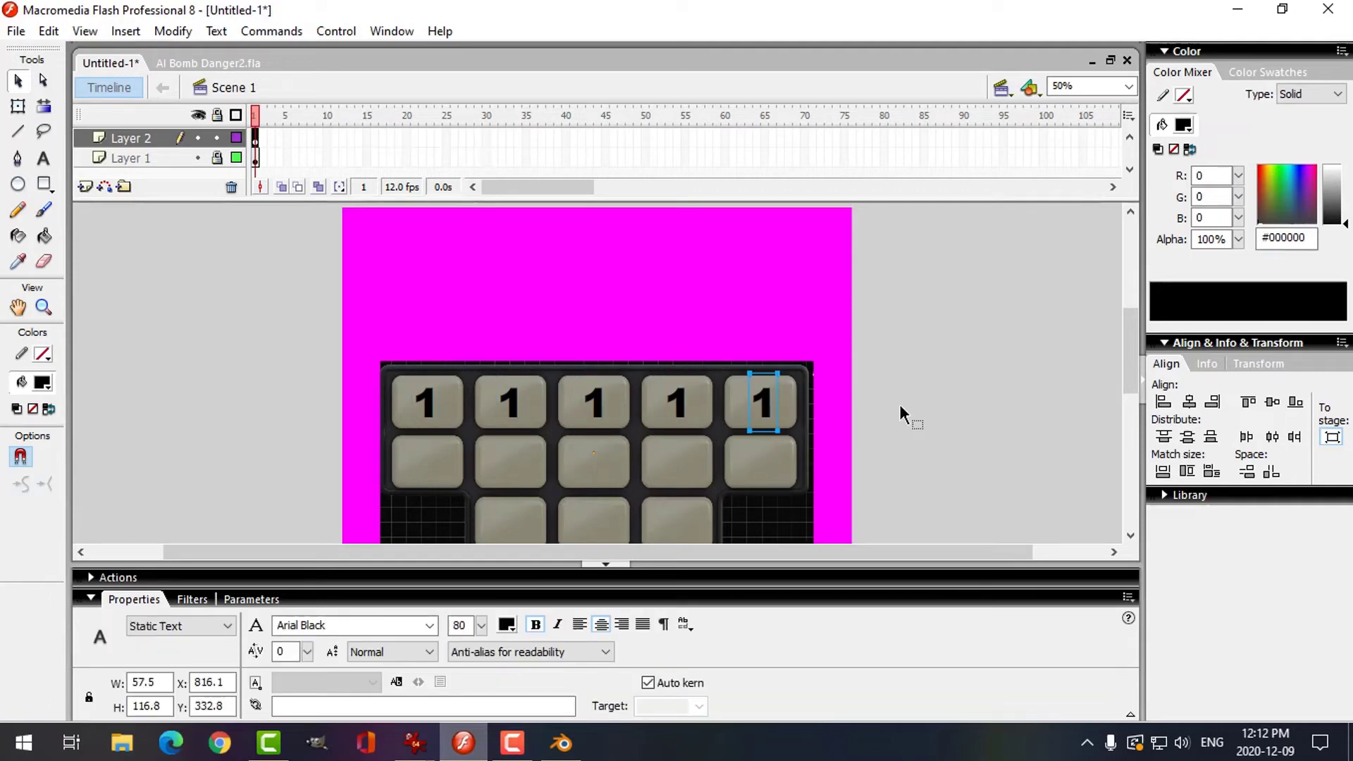
Step: Duplicate all five 1s of the top row onto the second-row buttons
{"action": "left_click", "coordinate": [682, 401], "text": "shift"}
{"action": "left_click", "coordinate": [599, 404], "text": "shift"}
{"action": "left_click", "coordinate": [514, 405], "text": "shift"}
{"action": "left_click", "coordinate": [431, 406], "text": "shift"}
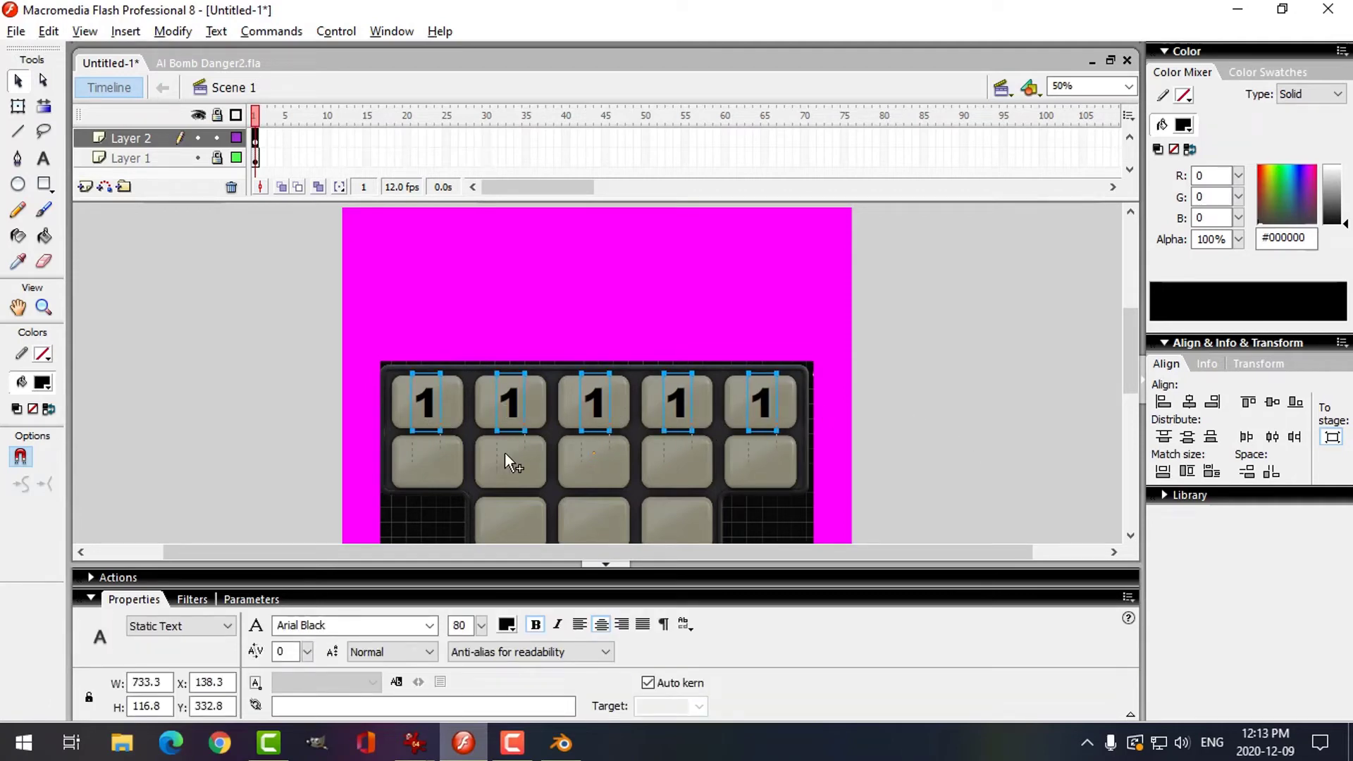
{"action": "left_click_drag", "start_coordinate": [505, 452], "coordinate": [506, 452], "text": "alt"}
{"action": "scroll", "coordinate": [620, 444], "scroll_direction": "down", "scroll_amount": 3}
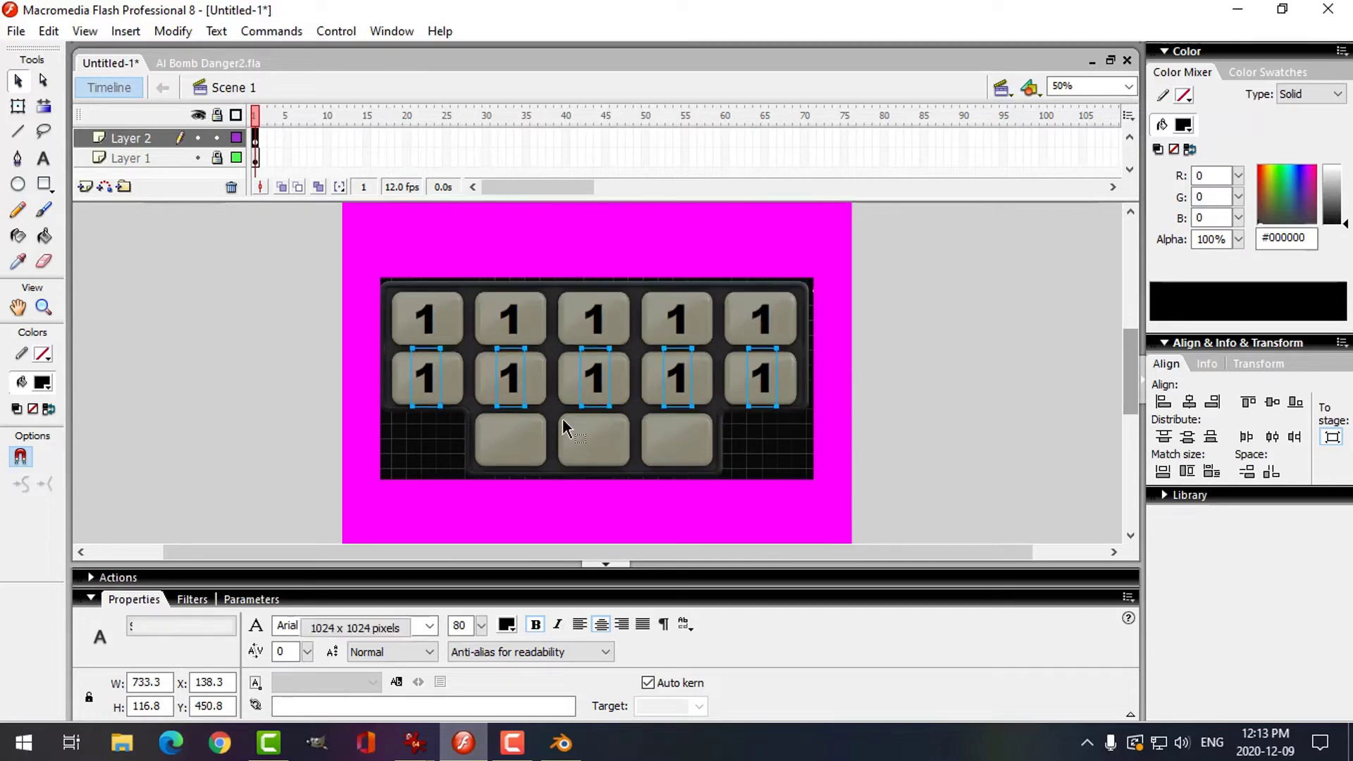
Step: Duplicate the middle three 1s of the second row onto the three bottom-row buttons
{"action": "left_click", "coordinate": [563, 421]}
{"action": "left_click", "coordinate": [513, 387]}
{"action": "left_click", "coordinate": [596, 386], "text": "shift"}
{"action": "left_click", "coordinate": [685, 382], "text": "shift"}
{"action": "left_click_drag", "start_coordinate": [686, 383], "coordinate": [694, 443], "text": "alt"}
Step: Change the text on the second to fifth top-row buttons to 2, 3, 4 and 5
{"action": "left_click", "coordinate": [512, 317]}
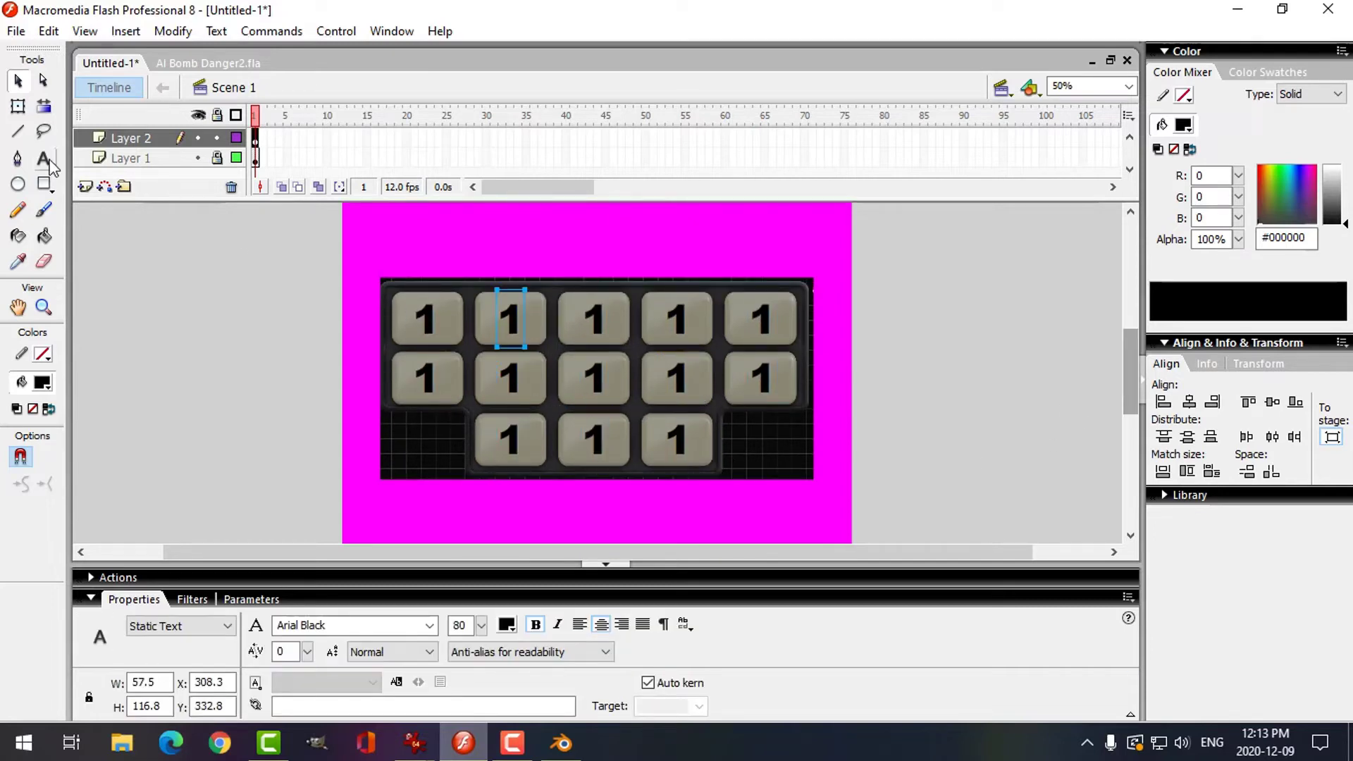
{"action": "left_click", "coordinate": [49, 161]}
{"action": "double_click", "coordinate": [511, 321]}
{"action": "type", "text": "2"}
{"action": "double_click", "coordinate": [596, 322]}
{"action": "type", "text": "3"}
{"action": "double_click", "coordinate": [677, 325]}
{"action": "type", "text": "4"}
{"action": "double_click", "coordinate": [765, 321]}
{"action": "type", "text": "5"}
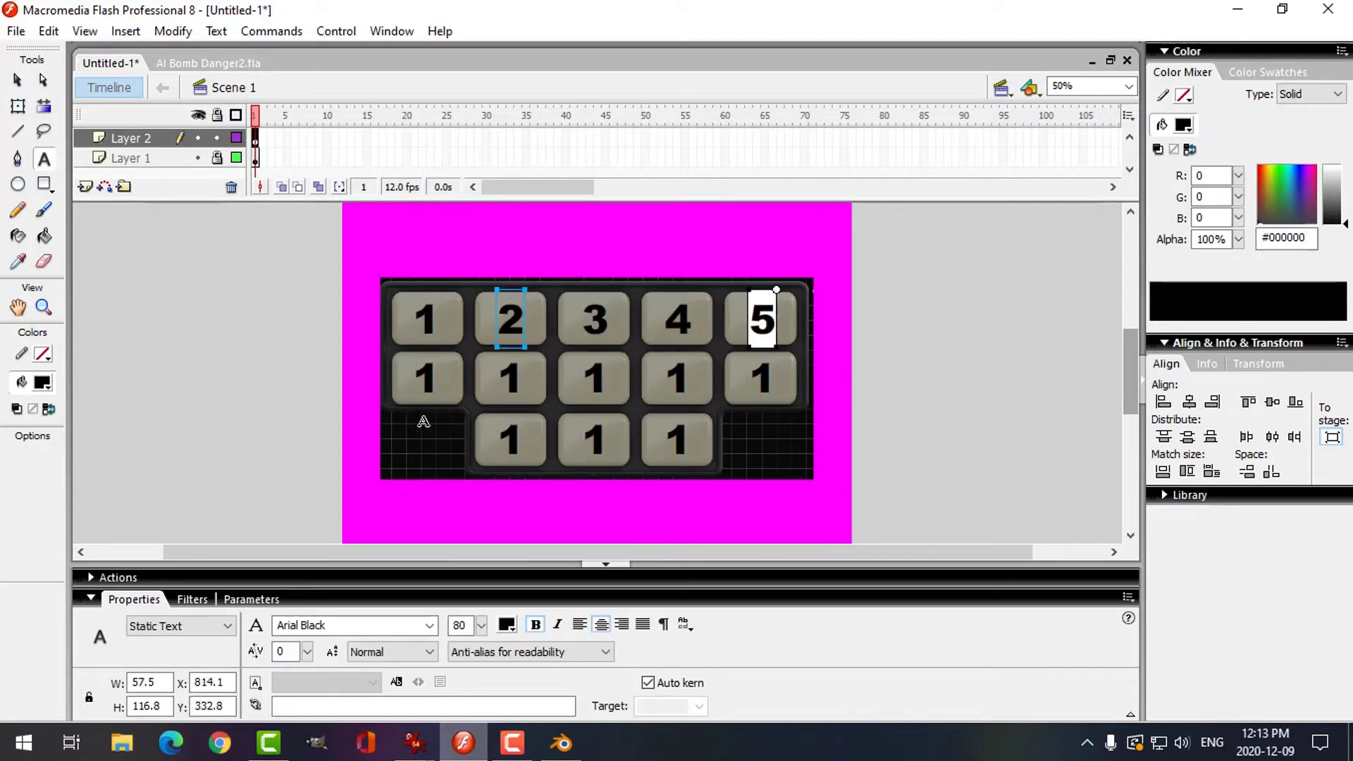
Step: Change the second-row labels to 6, 7, 8, 9 and 10
{"action": "double_click", "coordinate": [426, 378]}
{"action": "type", "text": "6"}
{"action": "double_click", "coordinate": [510, 379]}
{"action": "type", "text": "78"}
{"action": "key", "text": "BackSpace"}
{"action": "double_click", "coordinate": [594, 378]}
{"action": "type", "text": "8"}
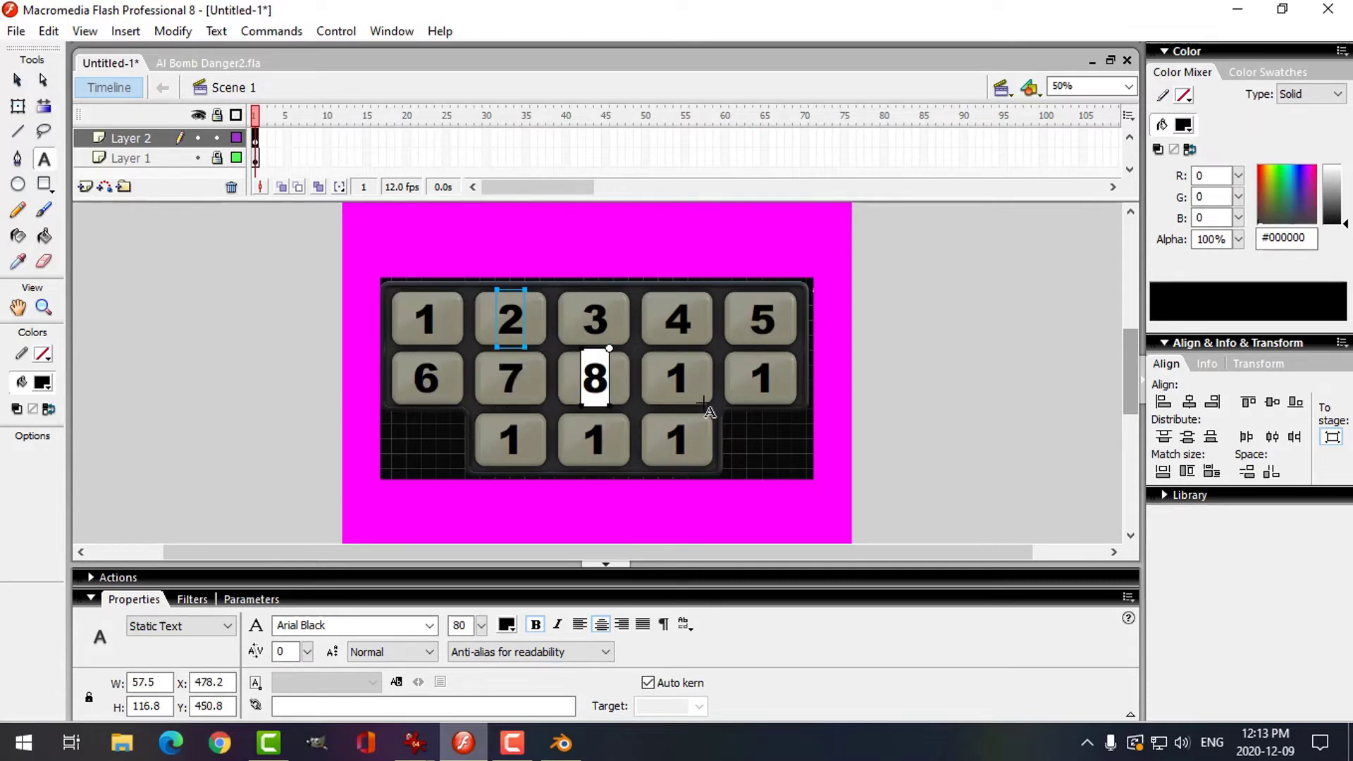
{"action": "double_click", "coordinate": [677, 379]}
{"action": "type", "text": "9"}
{"action": "double_click", "coordinate": [761, 379]}
{"action": "type", "text": "10"}
{"action": "key", "text": "Escape"}
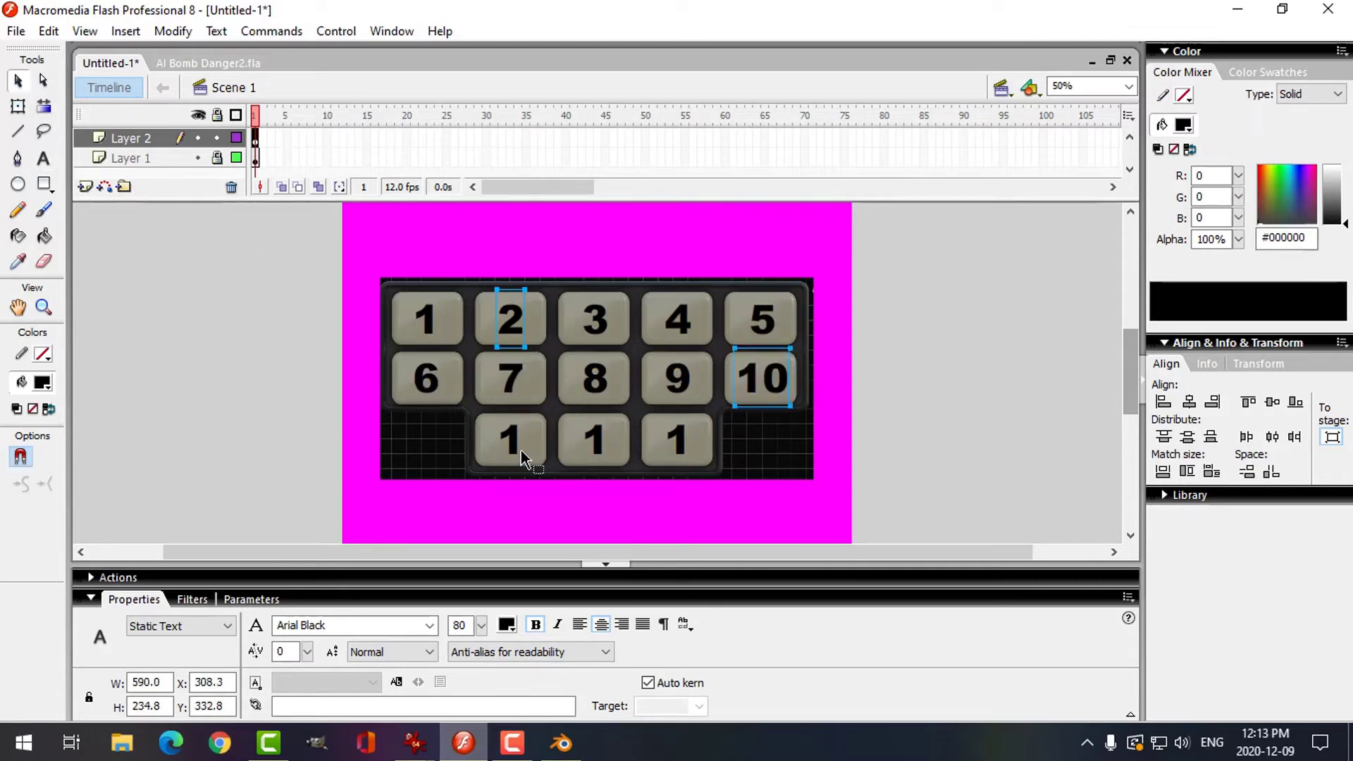
Step: Change the three bottom-row labels to #, / and @
{"action": "left_click", "coordinate": [522, 458]}
{"action": "key", "text": "t"}
{"action": "double_click", "coordinate": [509, 444]}
{"action": "type", "text": "#"}
{"action": "key", "text": "Escape"}
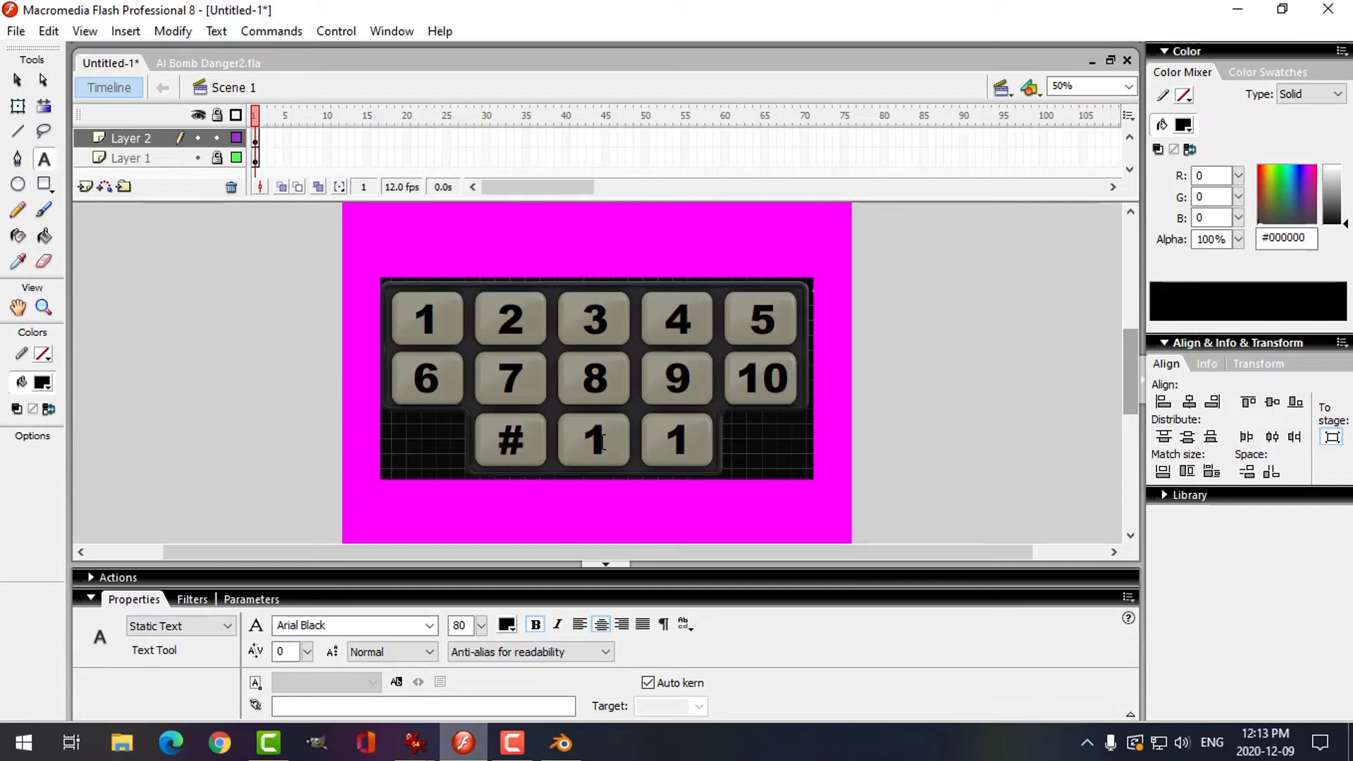
{"action": "double_click", "coordinate": [599, 440]}
{"action": "type", "text": "/"}
{"action": "double_click", "coordinate": [676, 440]}
{"action": "type", "text": "@"}
{"action": "key", "text": "Escape"}
{"action": "left_click", "coordinate": [896, 455]}
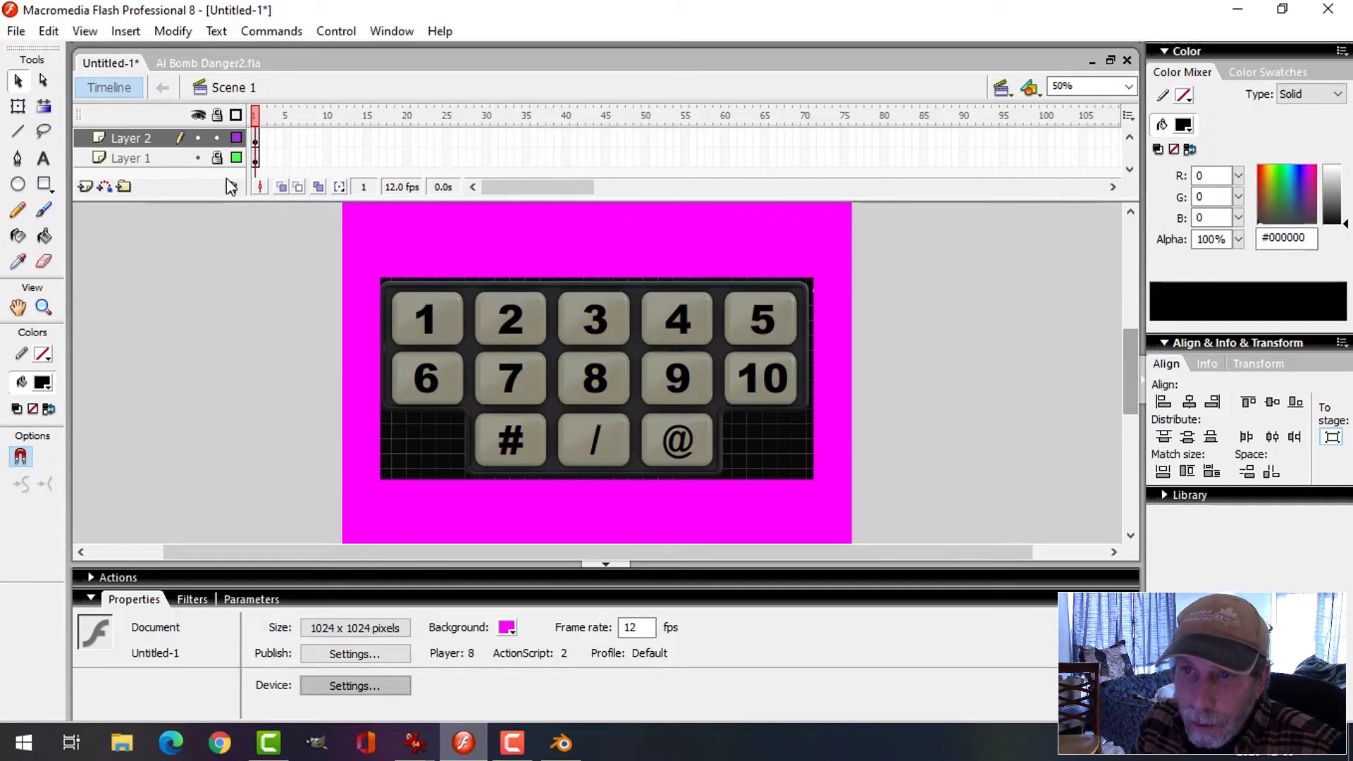
Step: Preview the labels without the reference screenshot and delete Layer 1
{"action": "left_click", "coordinate": [196, 158]}
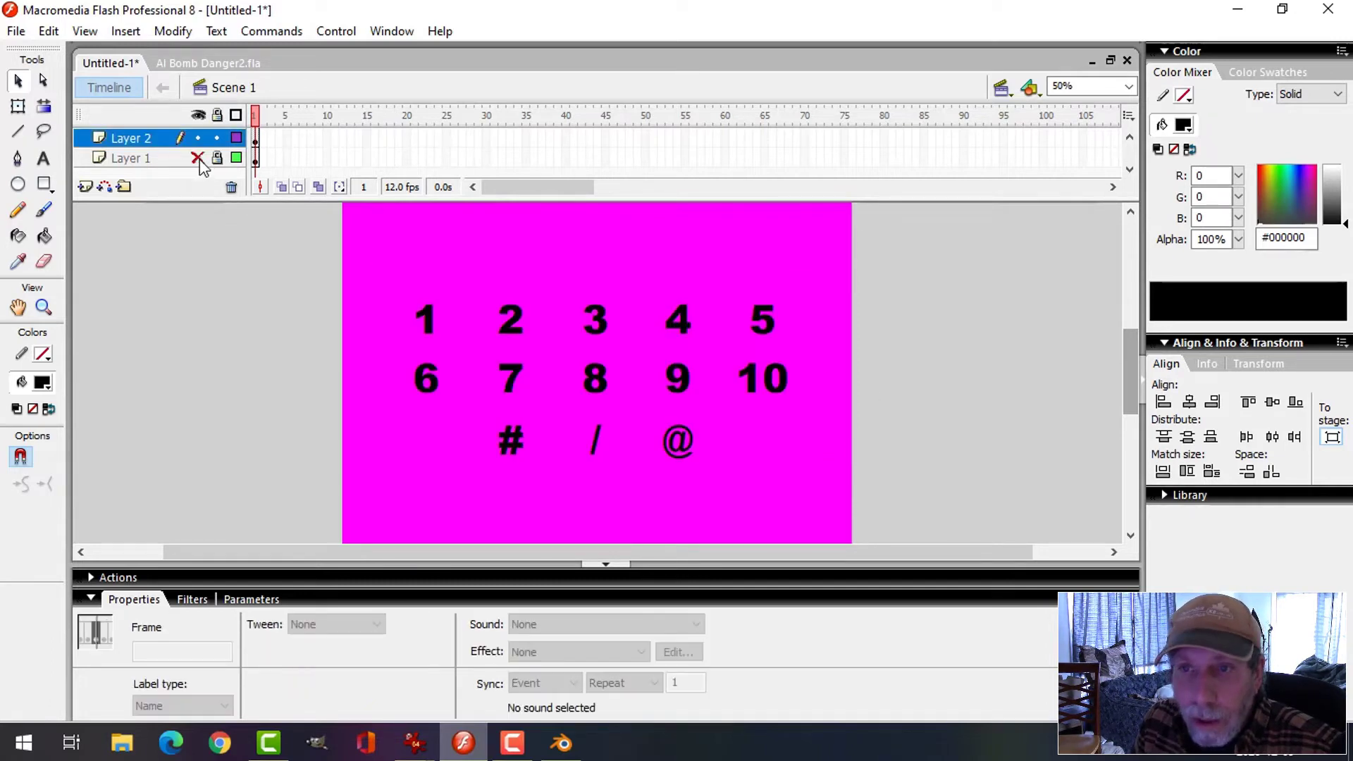
{"action": "left_click", "coordinate": [197, 159]}
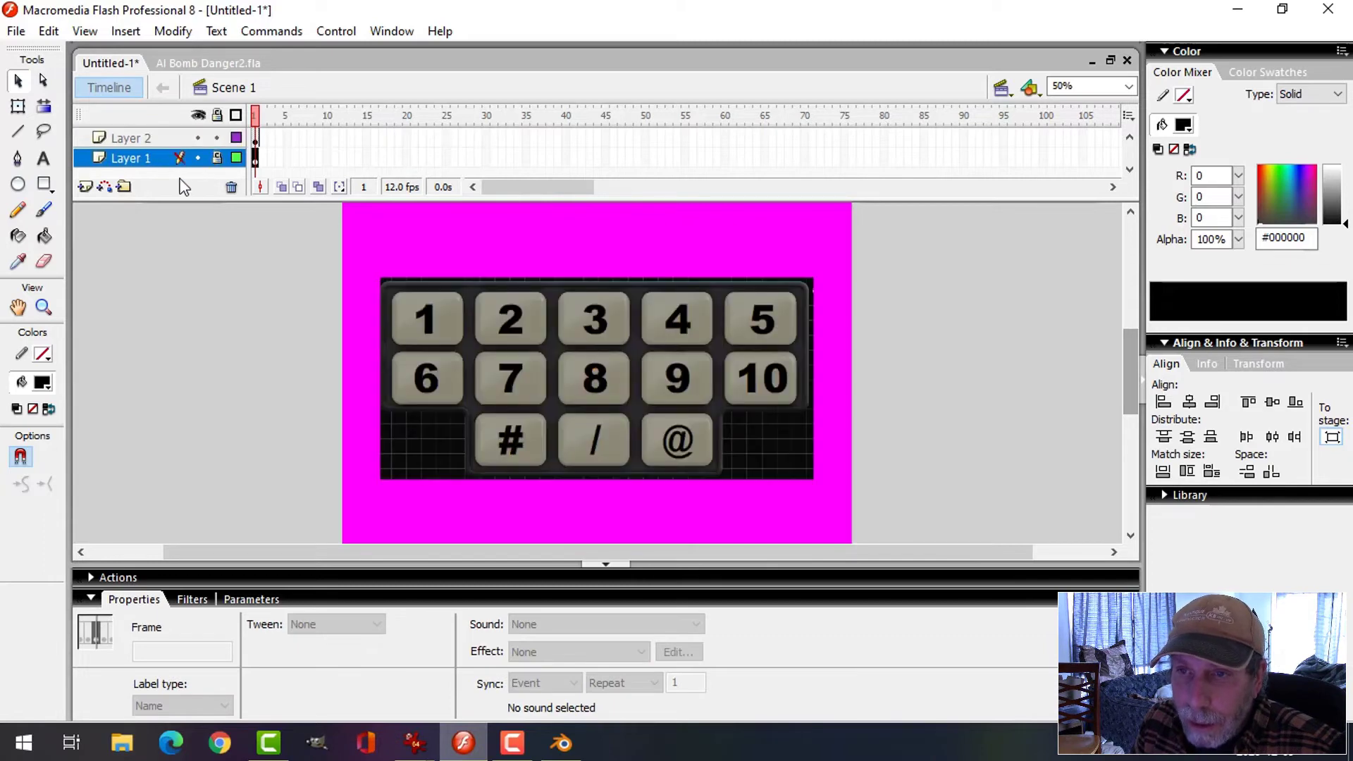
{"action": "left_click", "coordinate": [231, 187]}
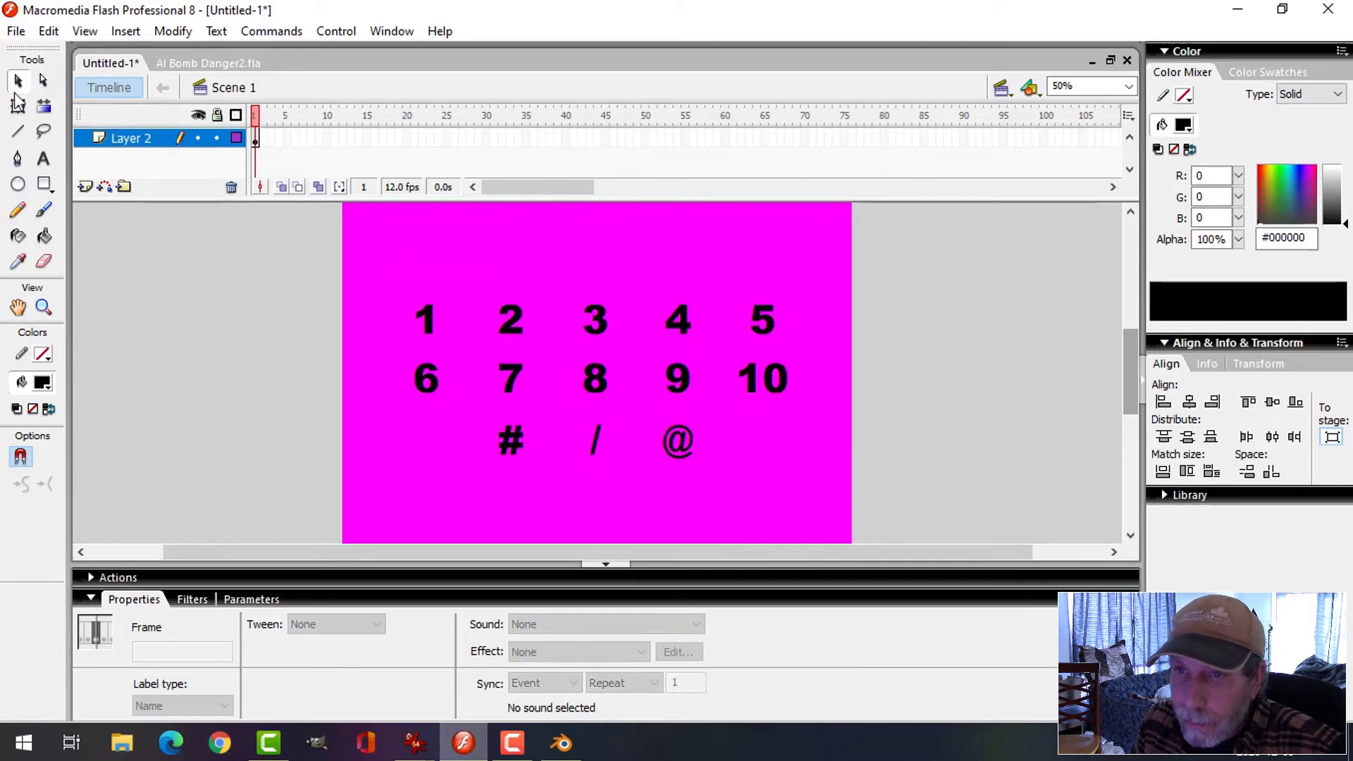
Step: Export the labels as a PNG image named Numbers in LABELS AND DECALS, 1024 x 1024 pixels, 24 bit with alpha channel
{"action": "left_click", "coordinate": [15, 31]}
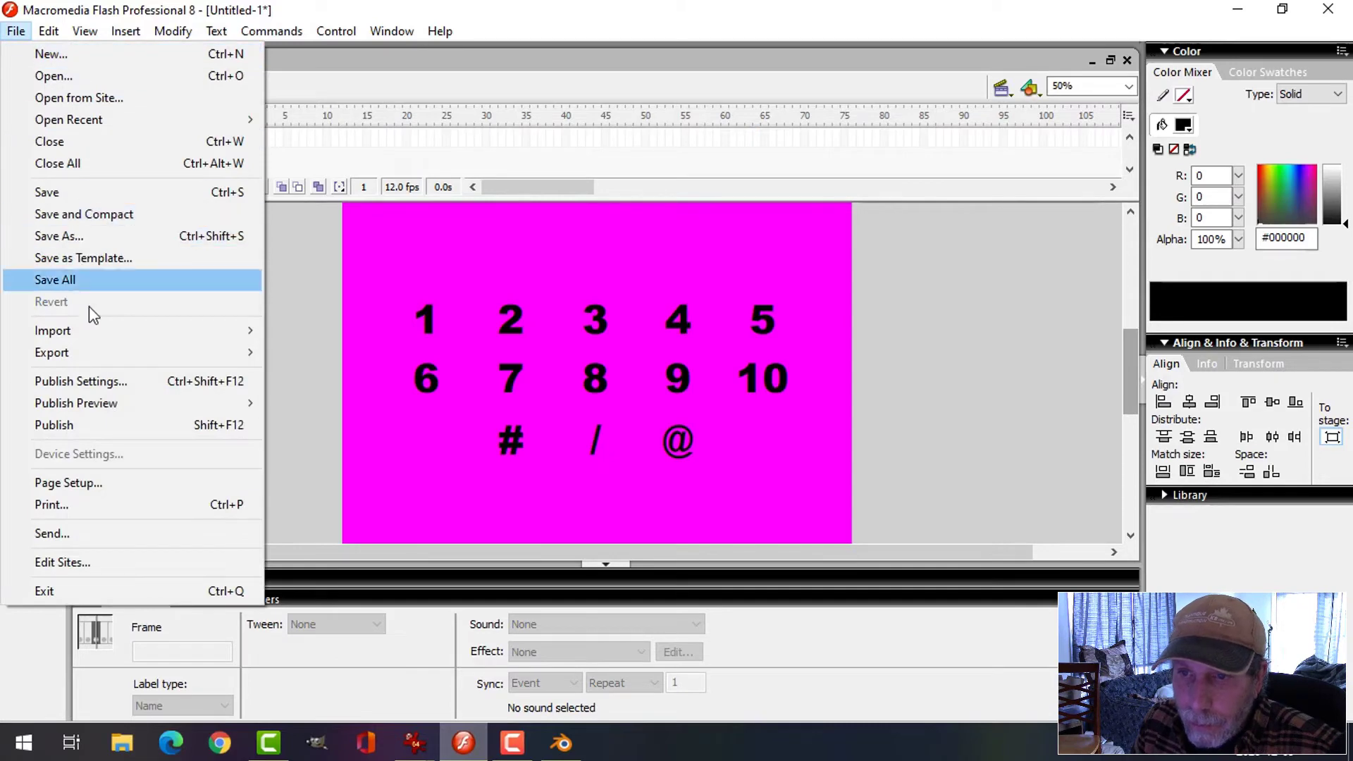
{"action": "mouse_move", "coordinate": [88, 351]}
{"action": "left_click", "coordinate": [318, 353]}
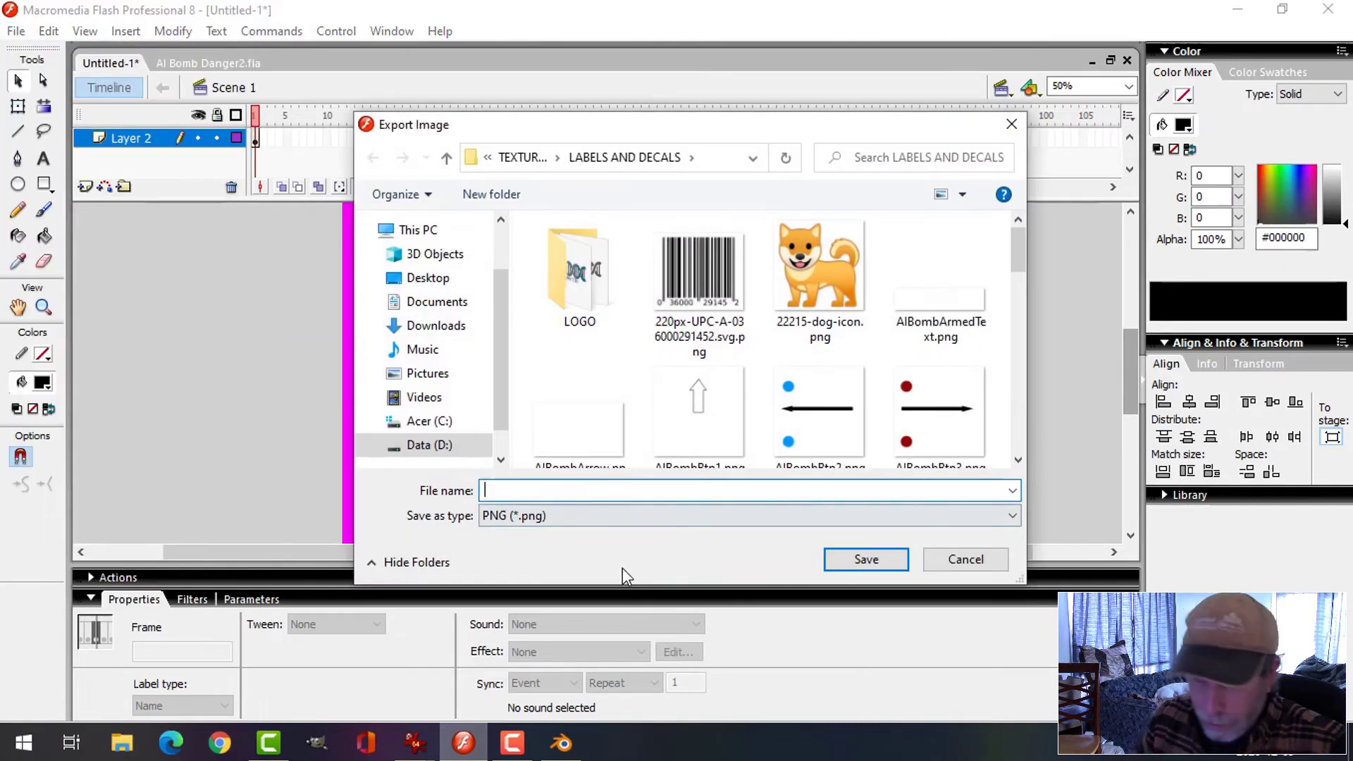
{"action": "type", "text": "Number"}
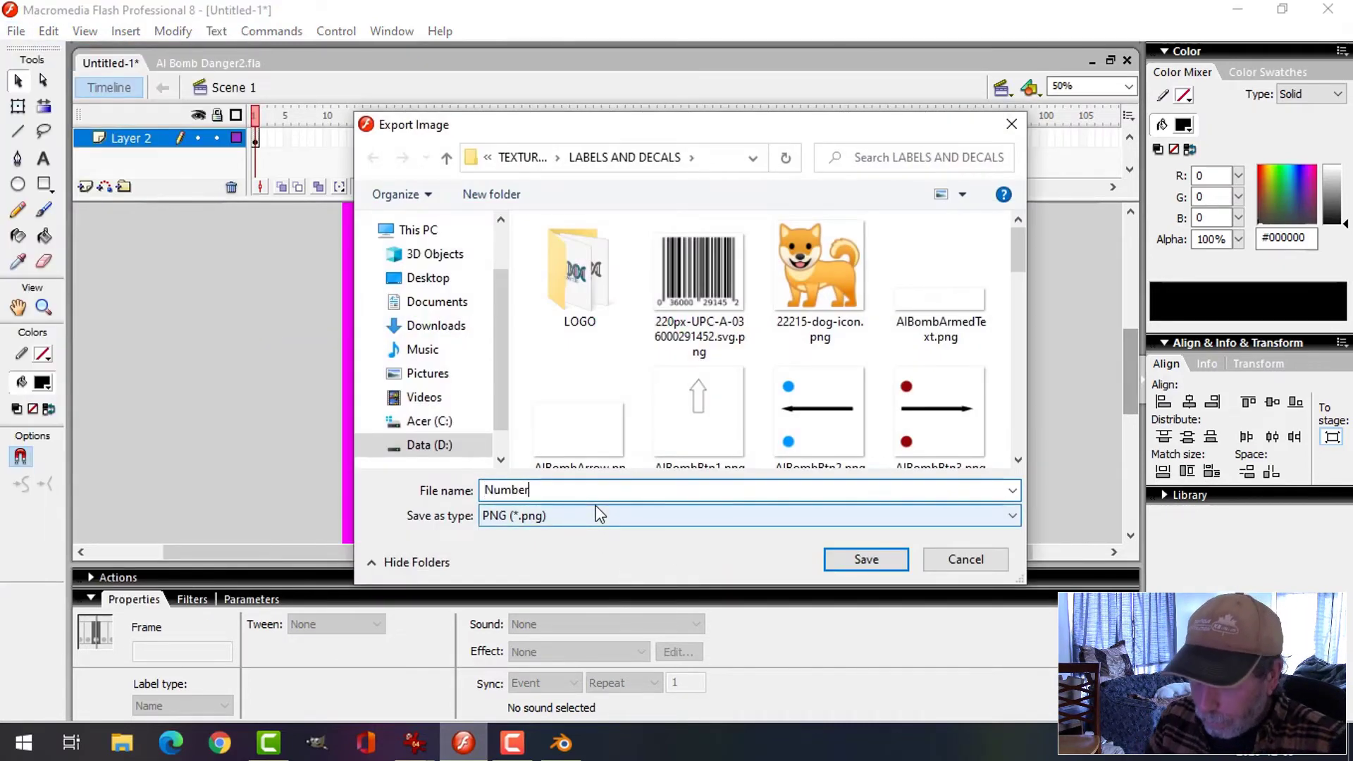
{"action": "type", "text": "s"}
{"action": "key", "text": "Return"}
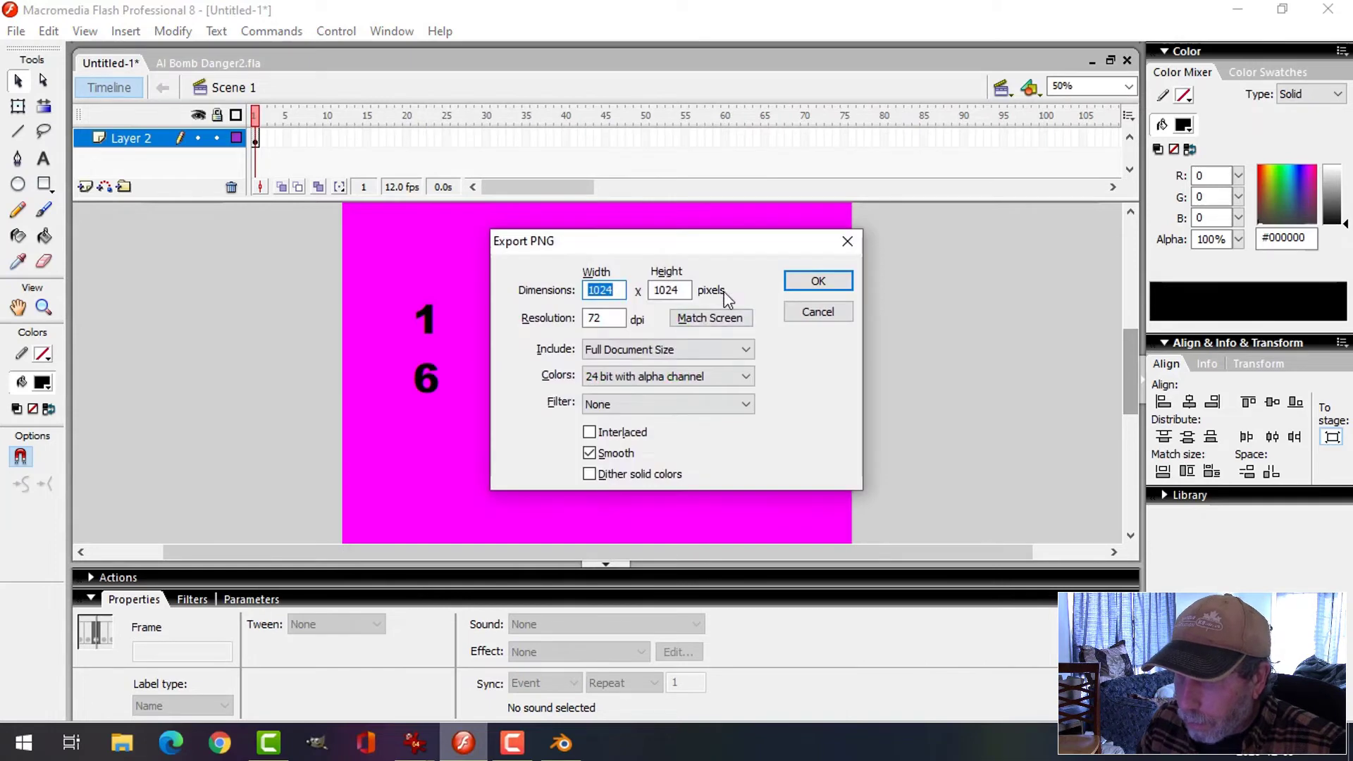
{"action": "left_click", "coordinate": [811, 284]}
Step: Switch to Blender, snap the 3D cursor to the button panel's origin, and deselect everything
{"action": "left_click", "coordinate": [561, 744]}
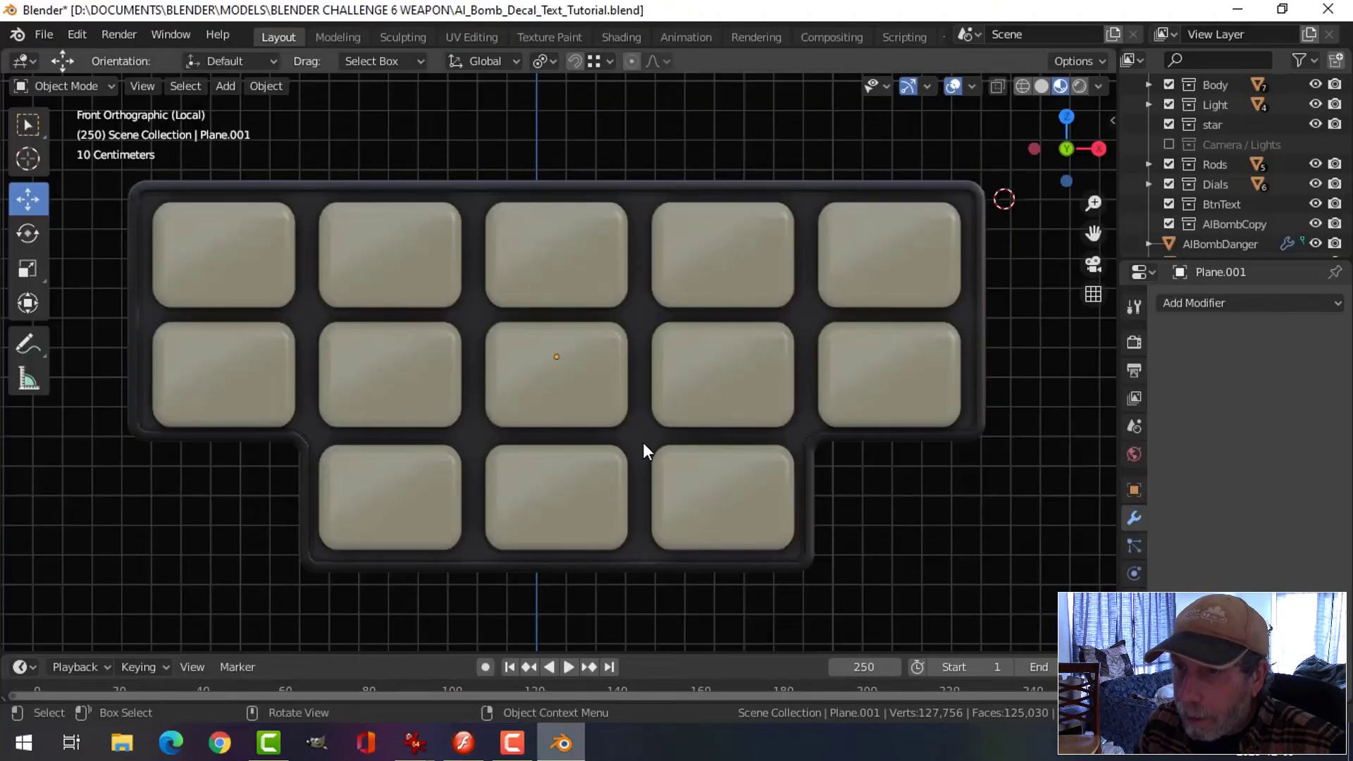
{"action": "scroll", "coordinate": [641, 397], "scroll_direction": "up", "scroll_amount": 3}
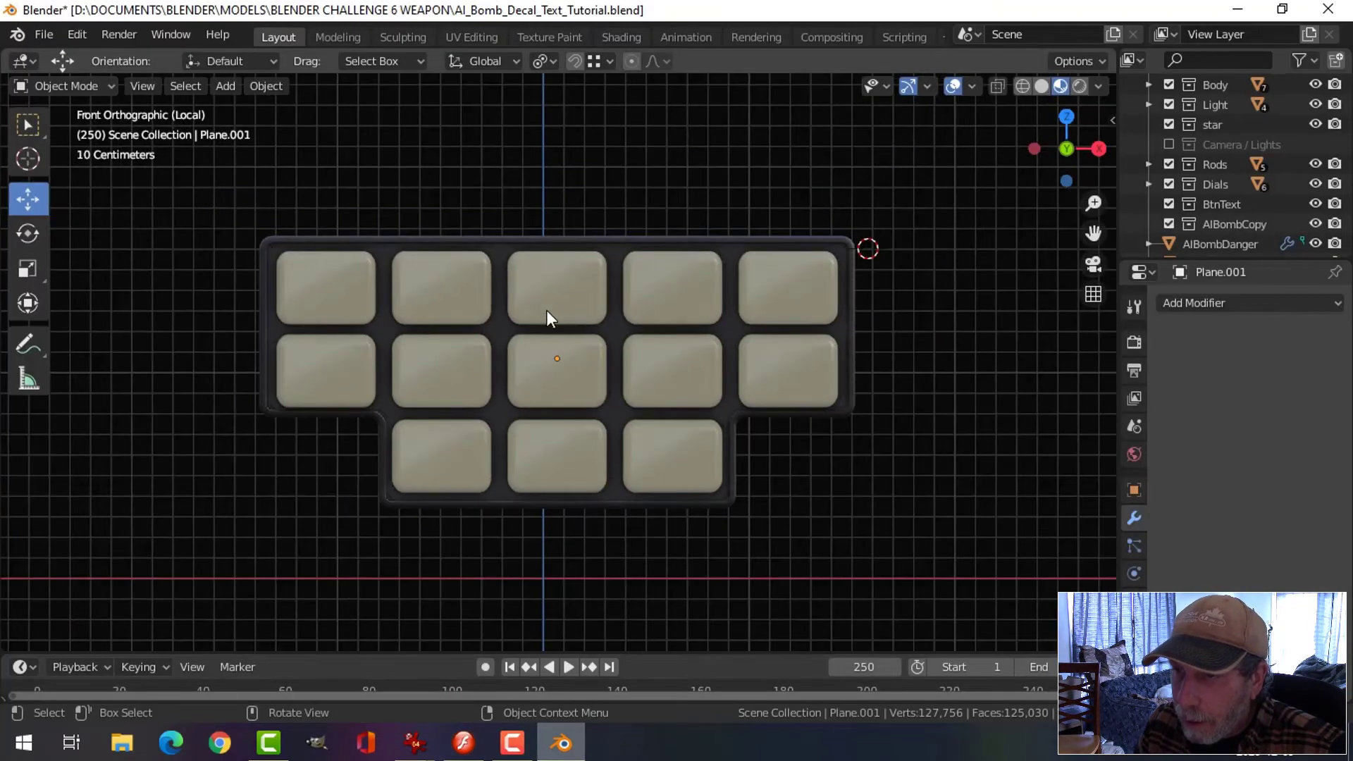
{"action": "left_click", "coordinate": [558, 241]}
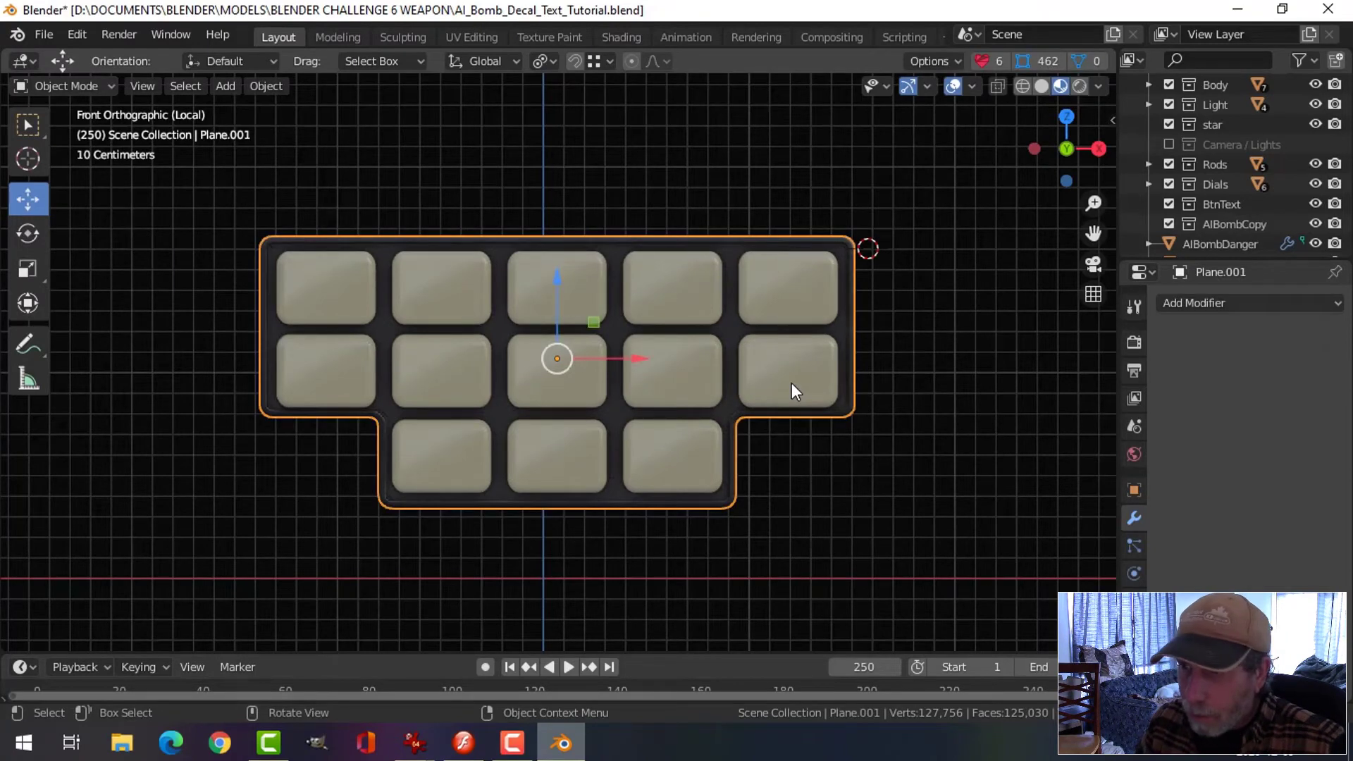
{"action": "key", "text": "shift+s"}
{"action": "left_click", "coordinate": [782, 487]}
{"action": "key", "text": "alt+a"}
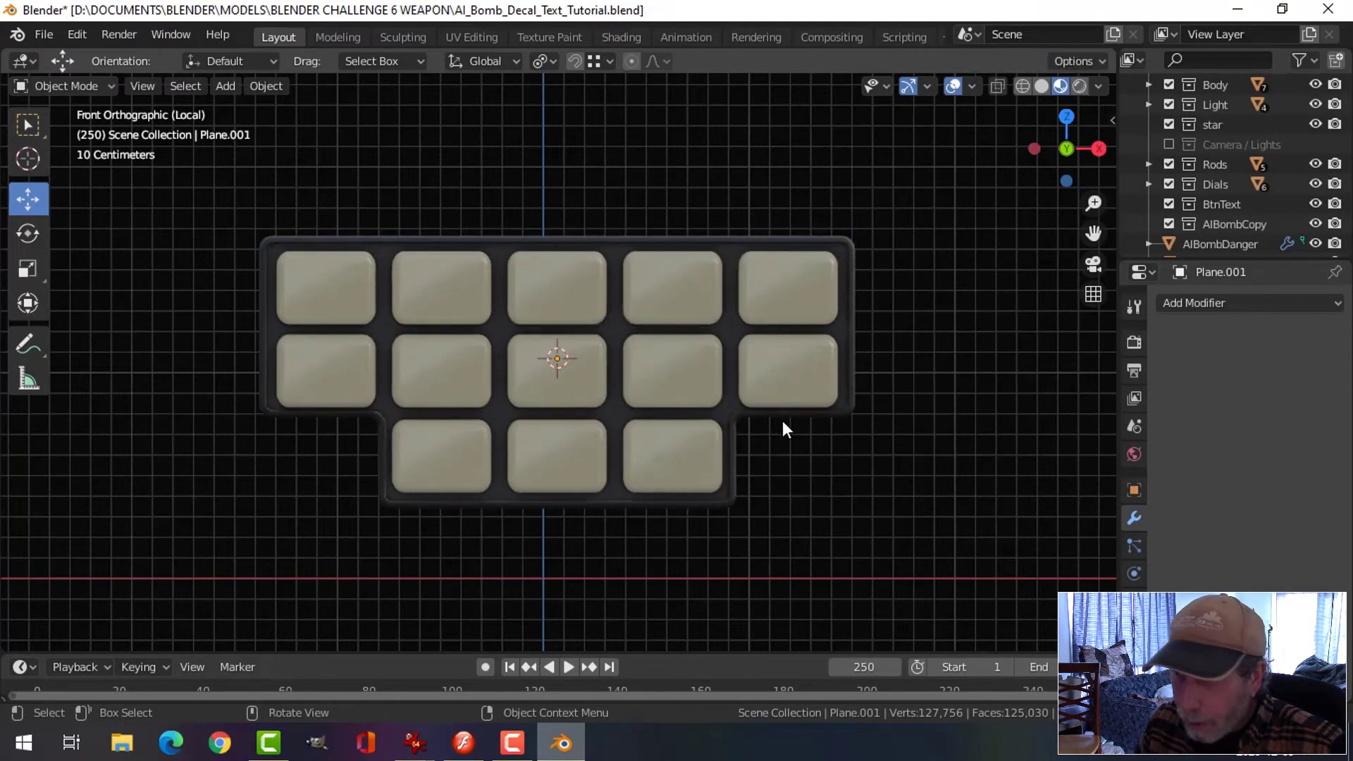
Step: Import Numbers.png from the LABELS AND DECALS folder as an image plane at the 3D cursor
{"action": "key", "text": "shift+a"}
{"action": "mouse_move", "coordinate": [782, 420]}
{"action": "mouse_move", "coordinate": [751, 534]}
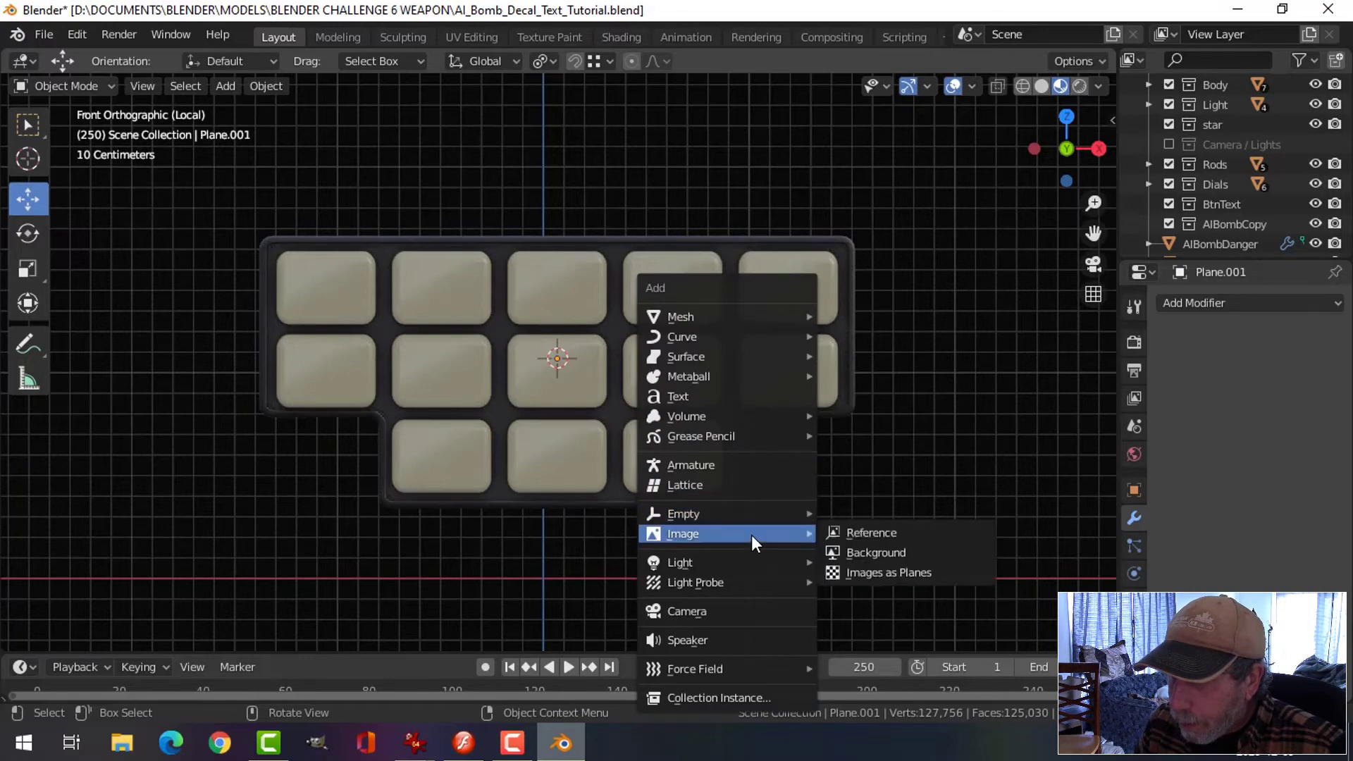
{"action": "left_click", "coordinate": [871, 569]}
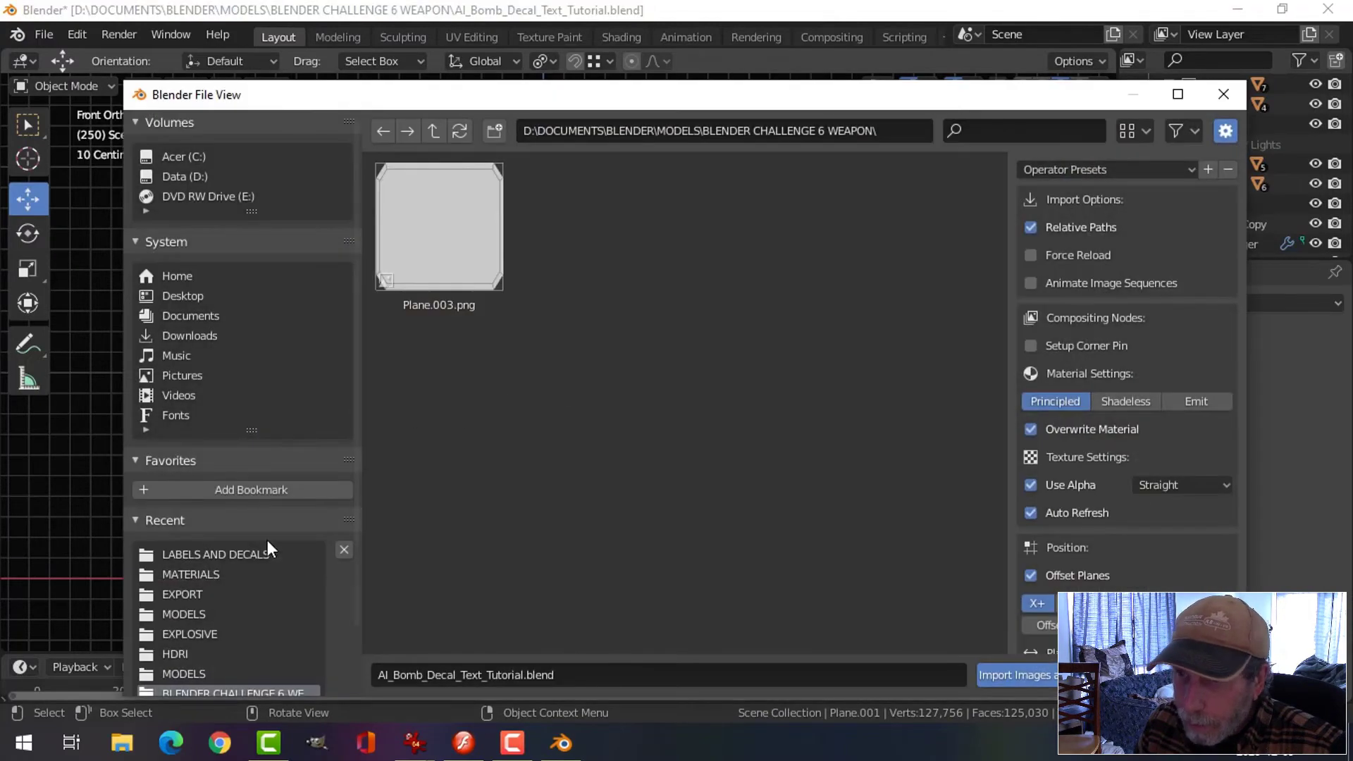
{"action": "left_click", "coordinate": [268, 542]}
{"action": "scroll", "coordinate": [759, 530], "scroll_direction": "down", "scroll_amount": 2}
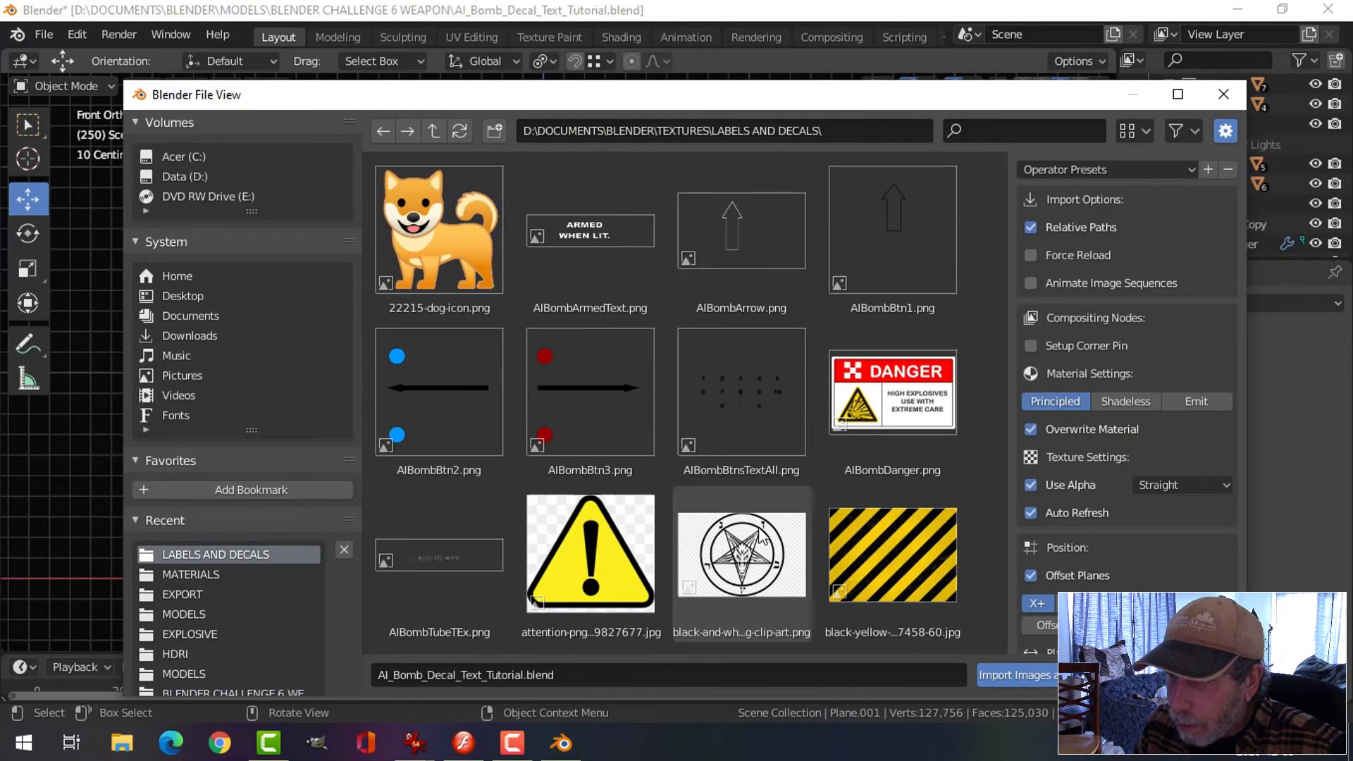
{"action": "scroll", "coordinate": [758, 529], "scroll_direction": "down", "scroll_amount": 8}
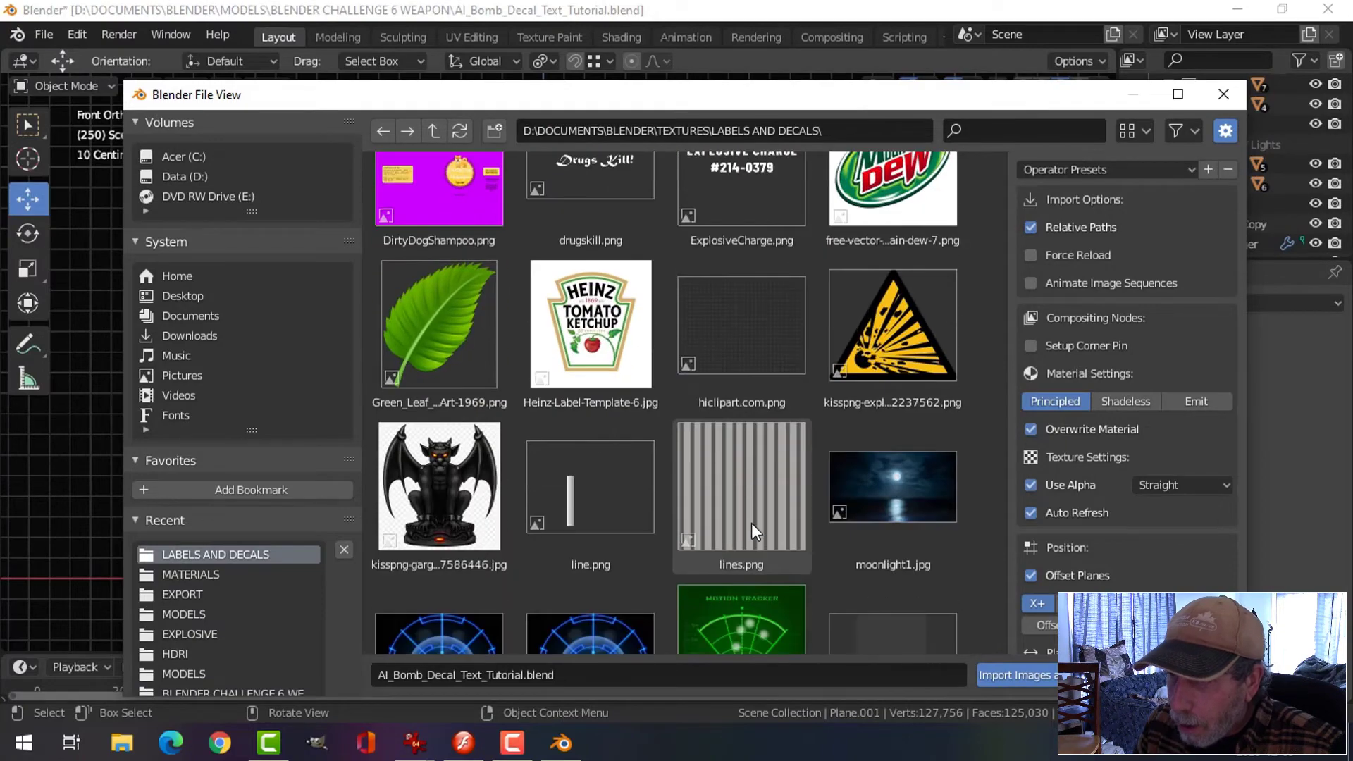
{"action": "scroll", "coordinate": [751, 520], "scroll_direction": "down", "scroll_amount": 3}
{"action": "scroll", "coordinate": [751, 518], "scroll_direction": "down", "scroll_amount": 1}
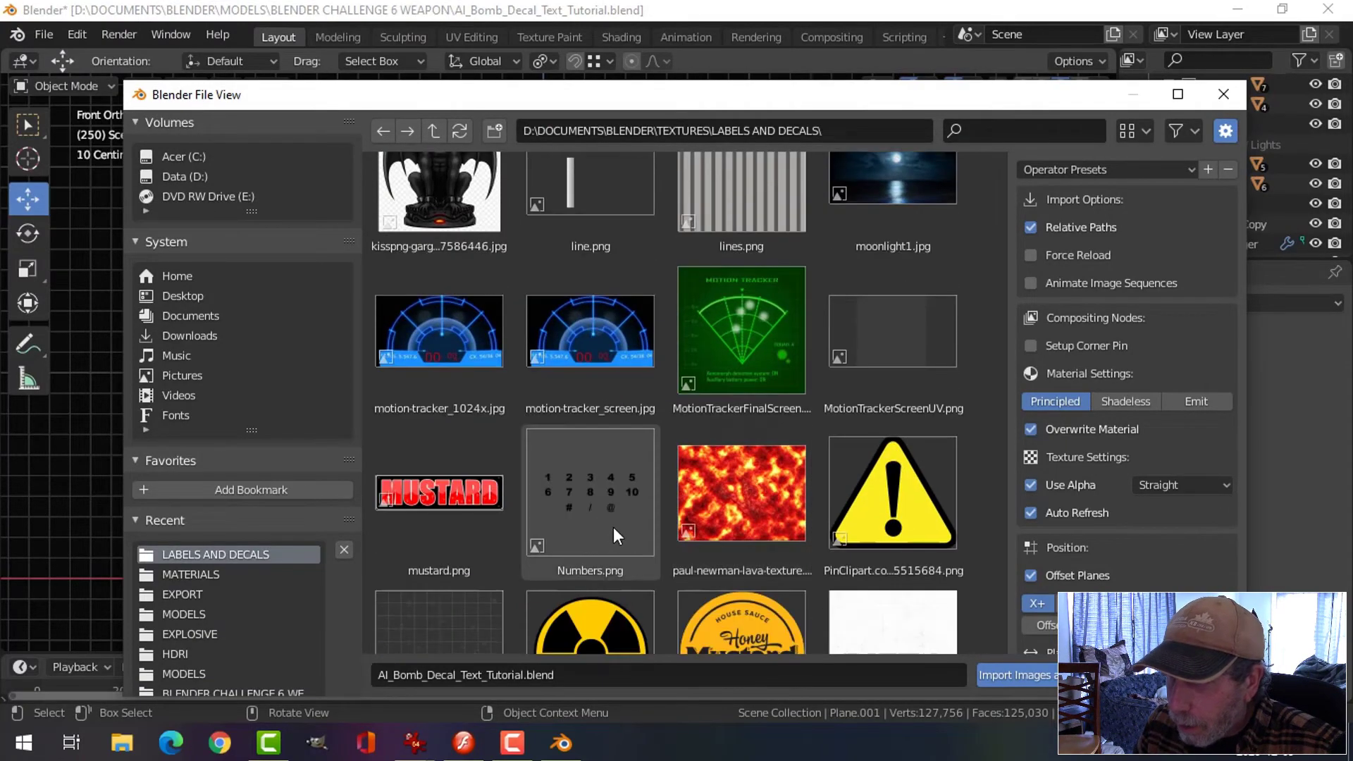
{"action": "left_click", "coordinate": [613, 535]}
{"action": "left_click", "coordinate": [1015, 674]}
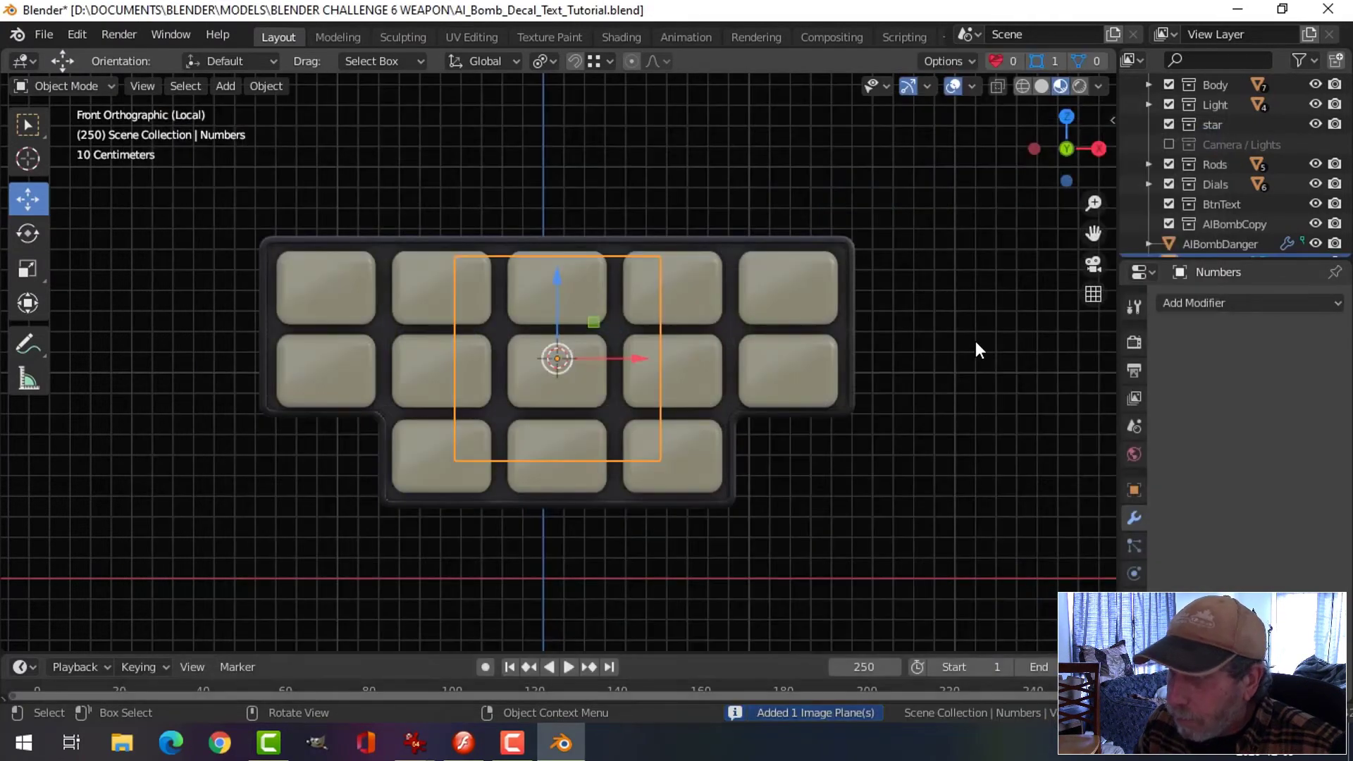
Step: Enable Screencast Keys and move the Numbers plane along Y to just in front of the buttons
{"action": "key", "text": "n"}
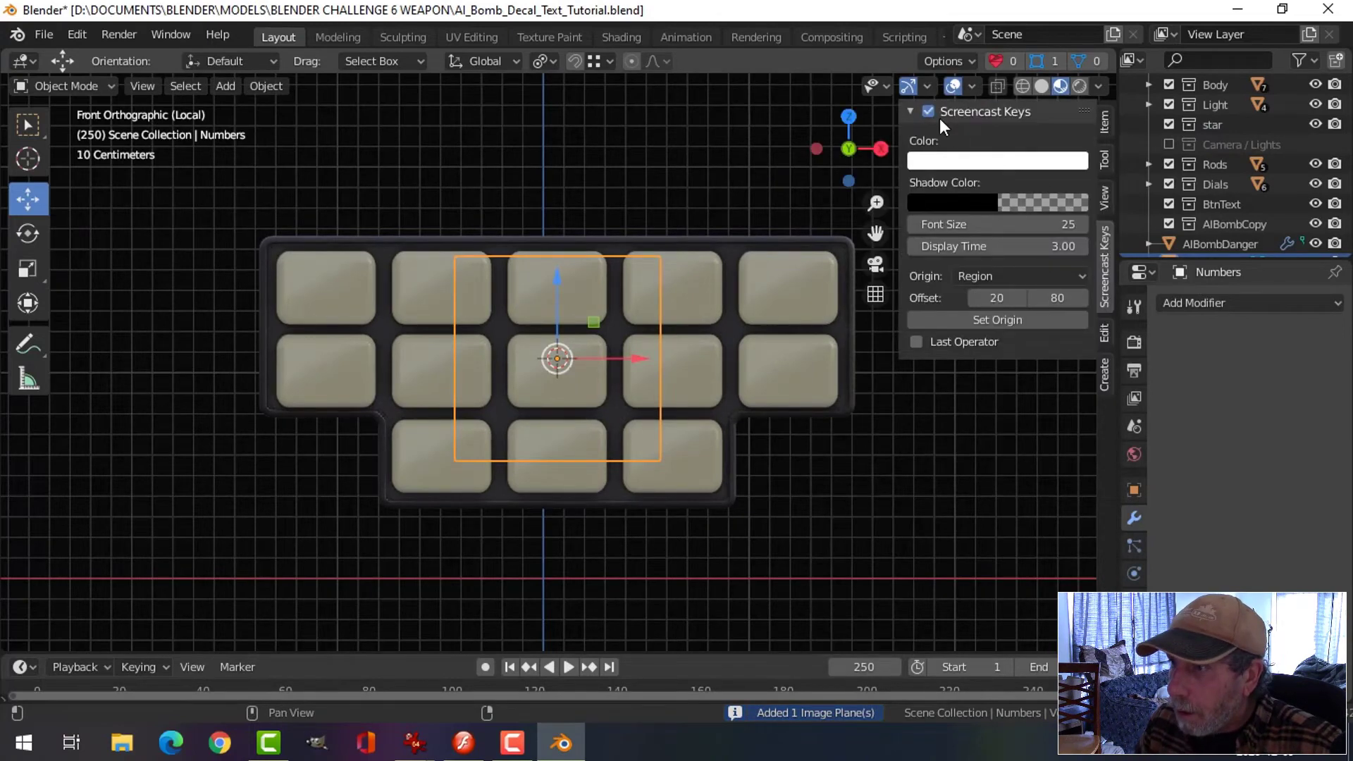
{"action": "key", "text": "n"}
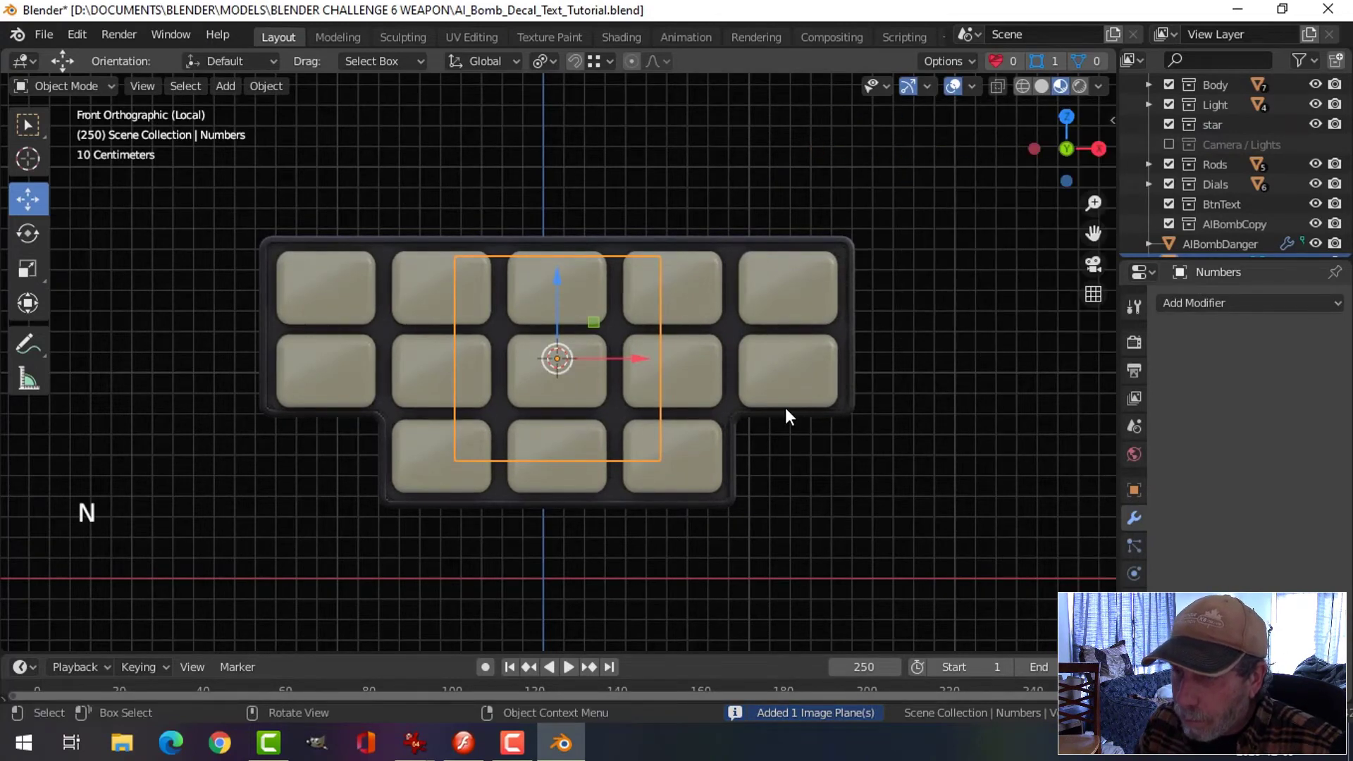
{"action": "middle_click_drag", "start_coordinate": [678, 424], "coordinate": [617, 438]}
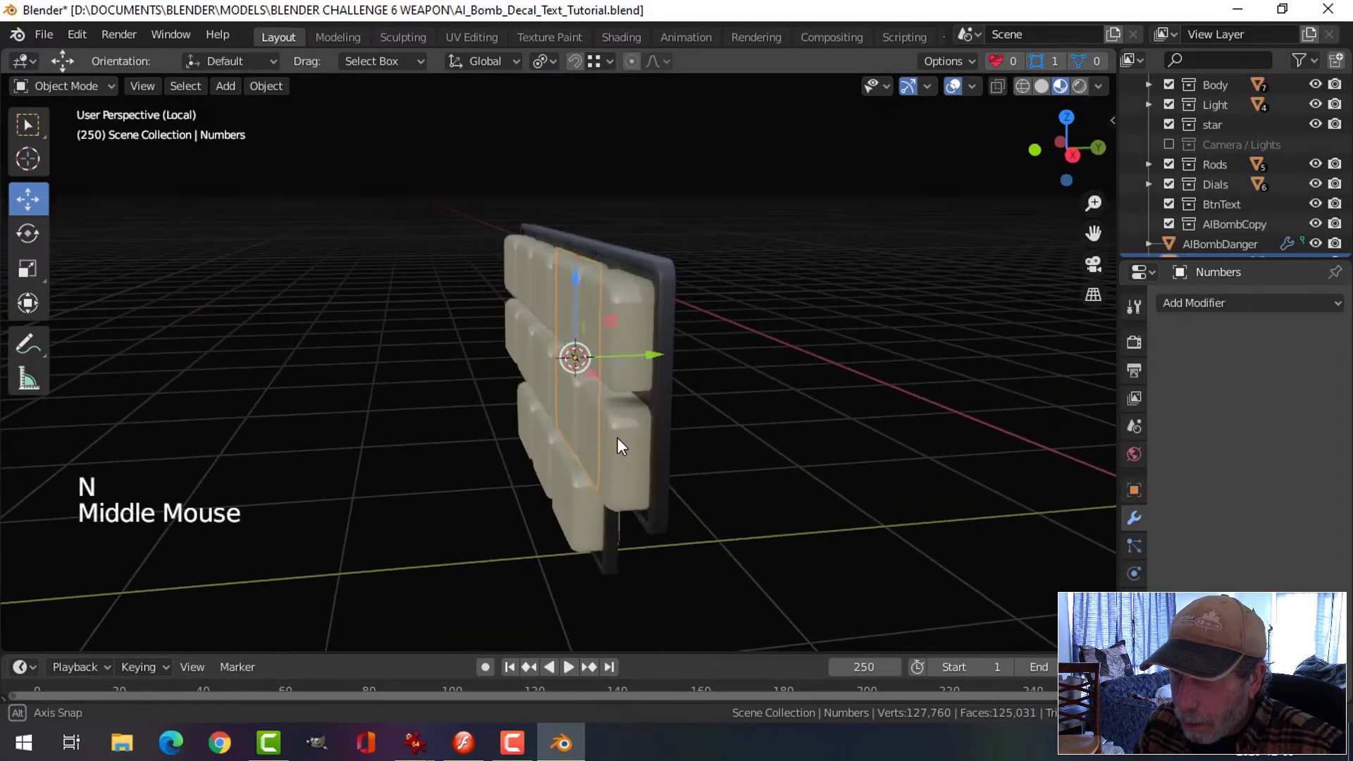
{"action": "left_click_drag", "start_coordinate": [641, 351], "coordinate": [599, 355]}
{"action": "middle_click_drag", "start_coordinate": [603, 396], "coordinate": [805, 356]}
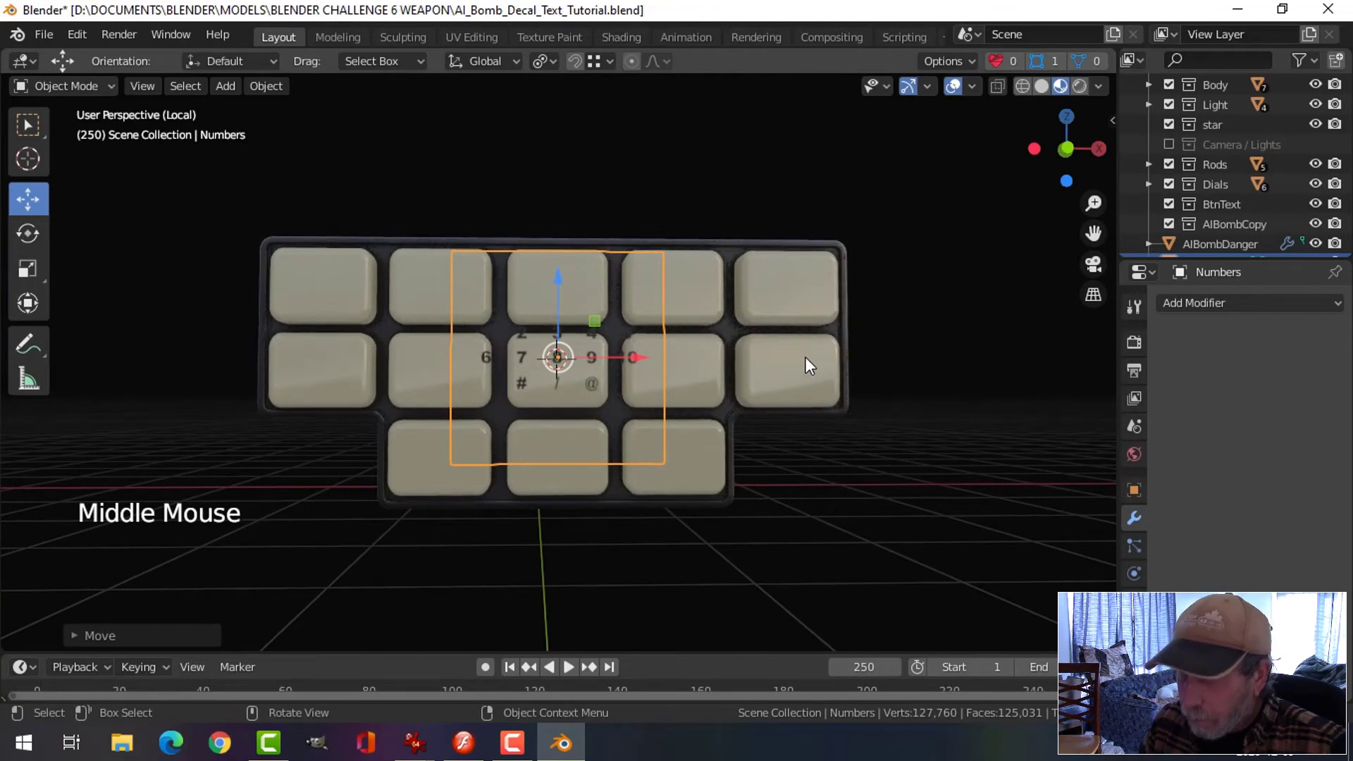
Step: In front view, scale the Numbers plane up by about 3.25 and lower it slightly to fit the button grid
{"action": "key", "text": "KP_1"}
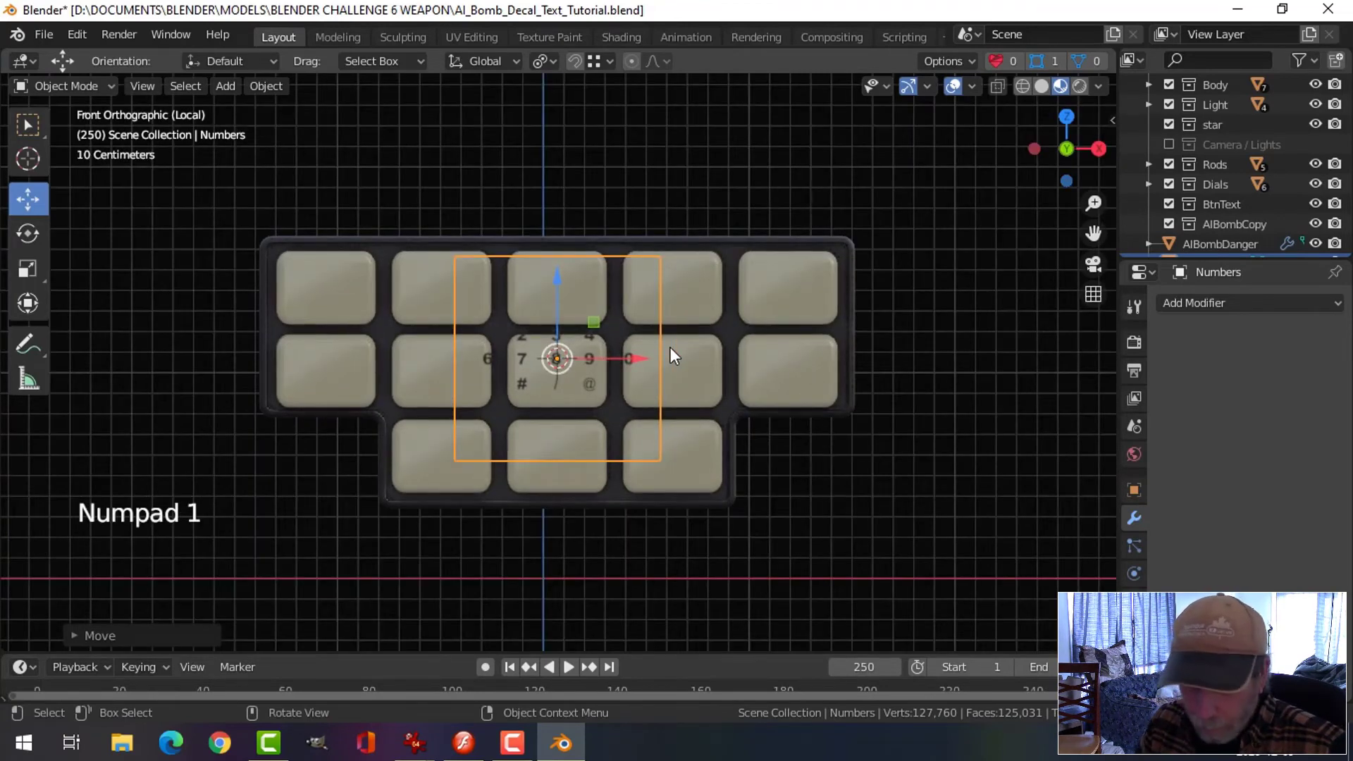
{"action": "key", "text": "s"}
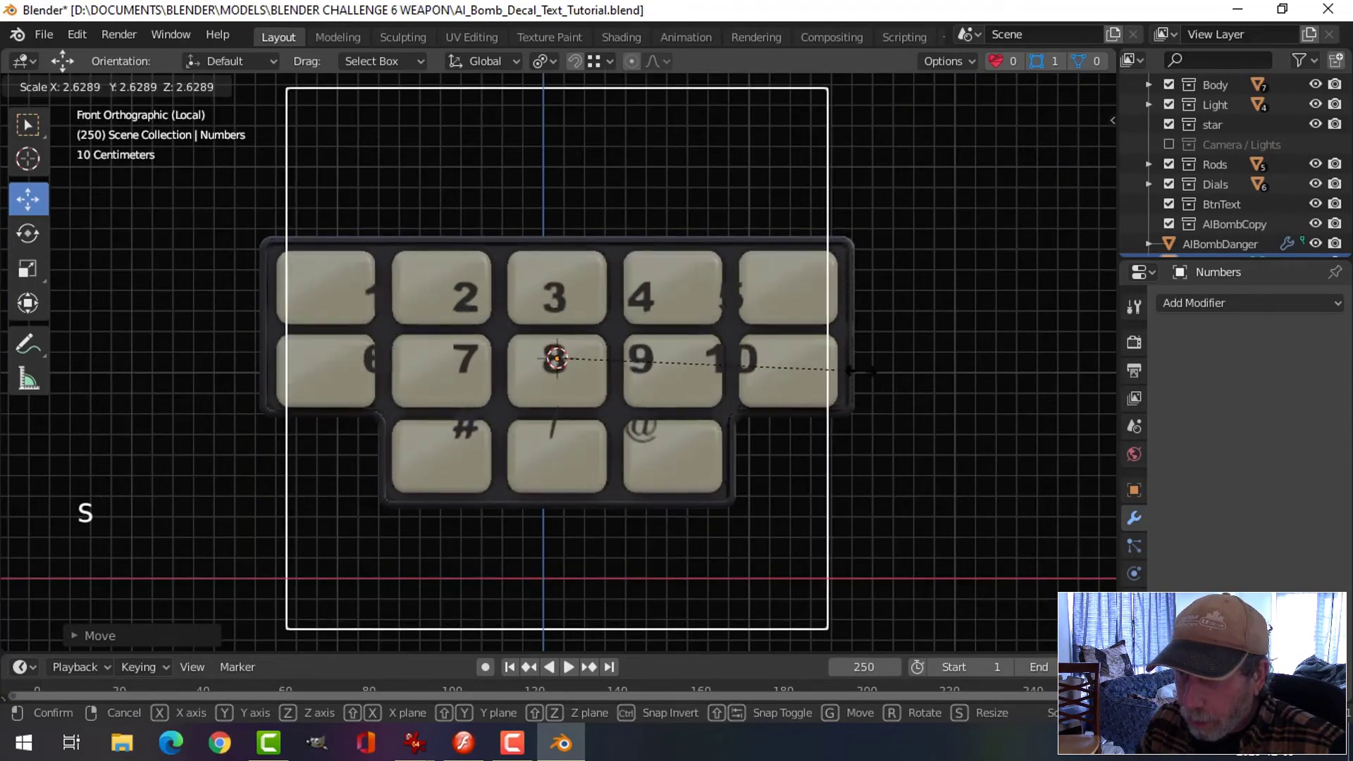
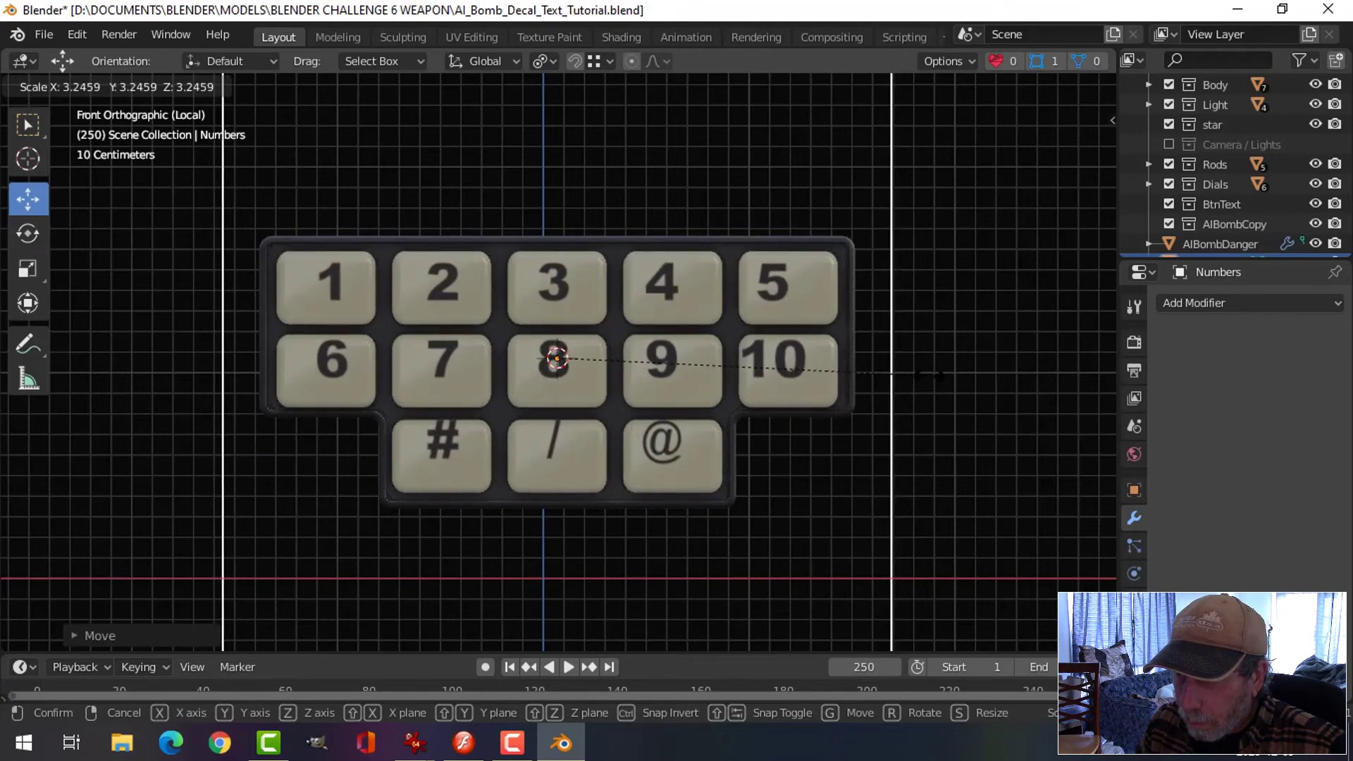
{"action": "left_click", "coordinate": [928, 374]}
{"action": "left_click_drag", "start_coordinate": [556, 285], "coordinate": [556, 294]}
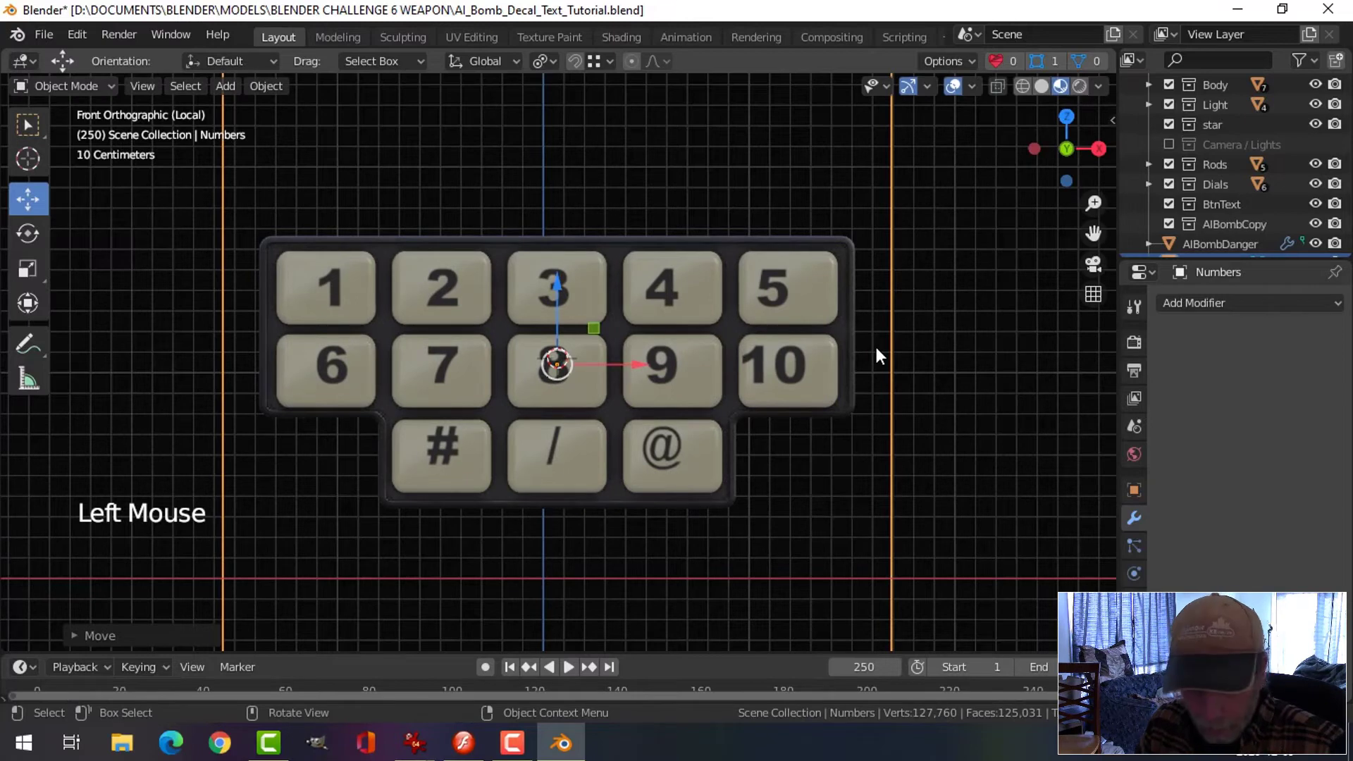
Step: Widen the Numbers plane along X by a factor of about 1.016 to line the labels up with the button columns
{"action": "key", "text": "s"}
{"action": "key", "text": "x"}
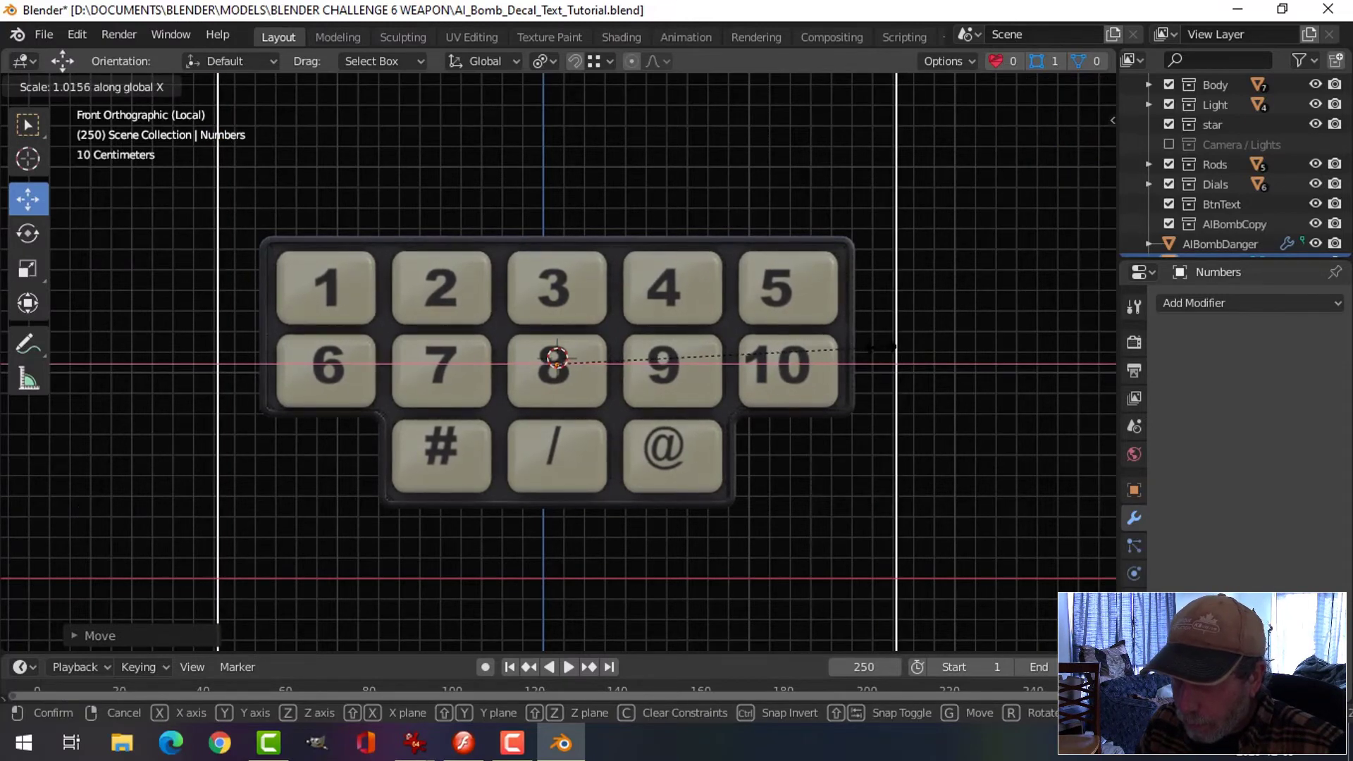
{"action": "left_click", "coordinate": [881, 346]}
Step: Add two horizontal loop cuts across the Numbers plane, one just above and one just below the button grid
{"action": "scroll", "coordinate": [613, 305], "scroll_direction": "down", "scroll_amount": 4}
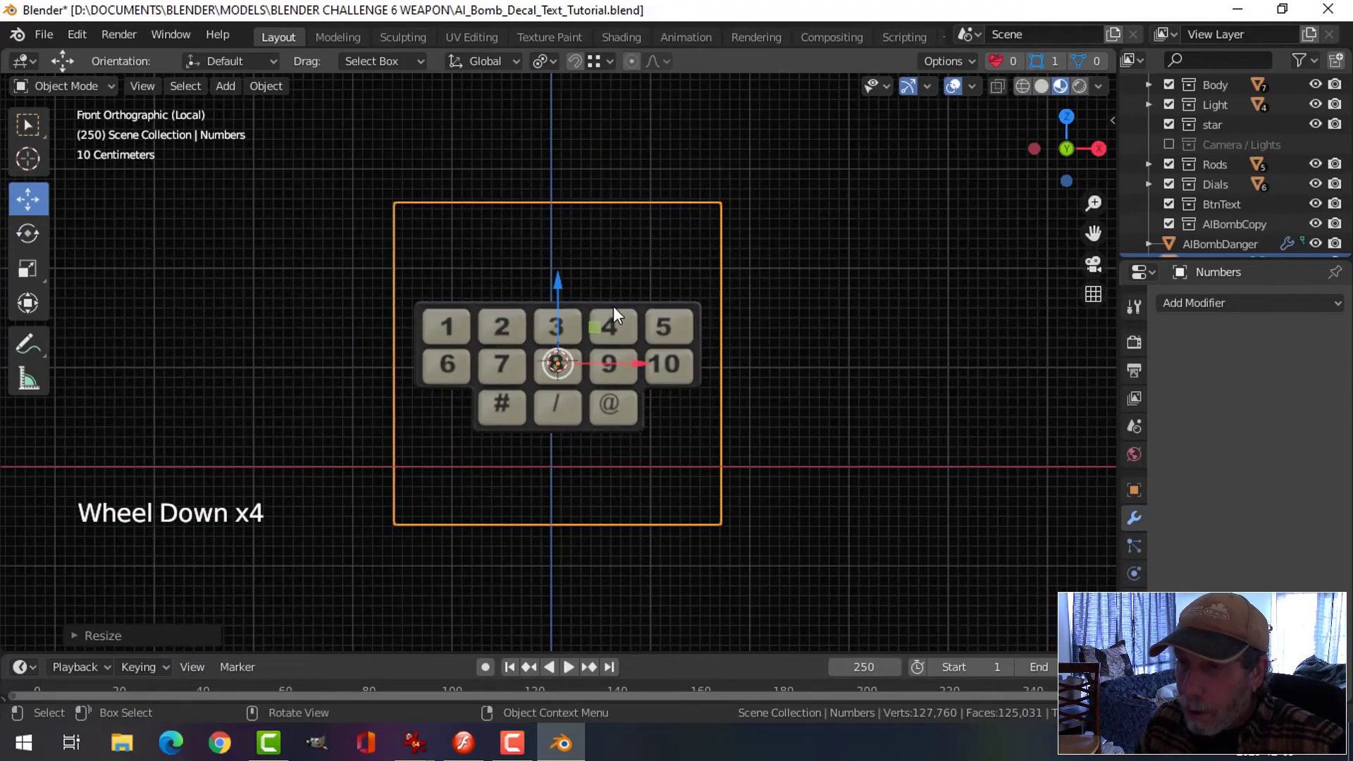
{"action": "key", "text": "Tab"}
{"action": "key", "text": "ctrl+r"}
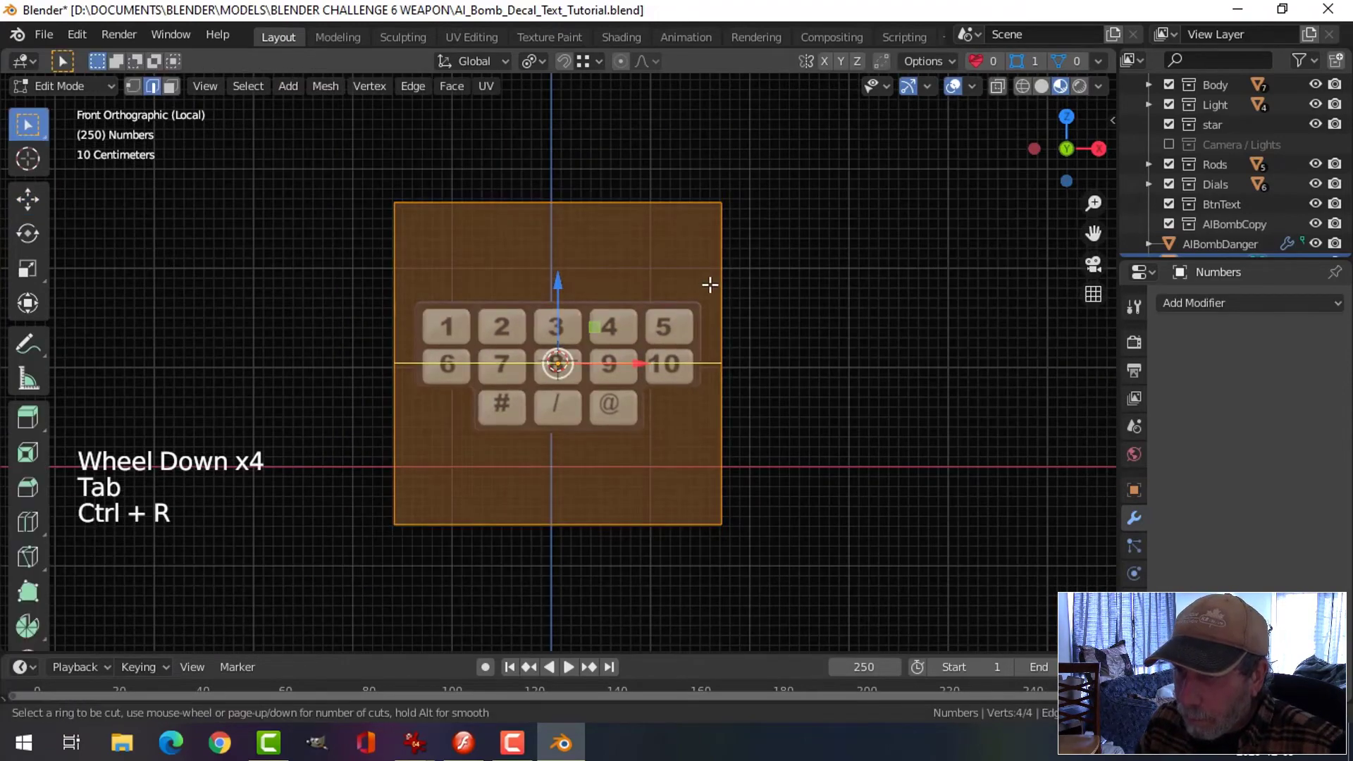
{"action": "left_click", "coordinate": [708, 283]}
{"action": "left_click", "coordinate": [713, 226]}
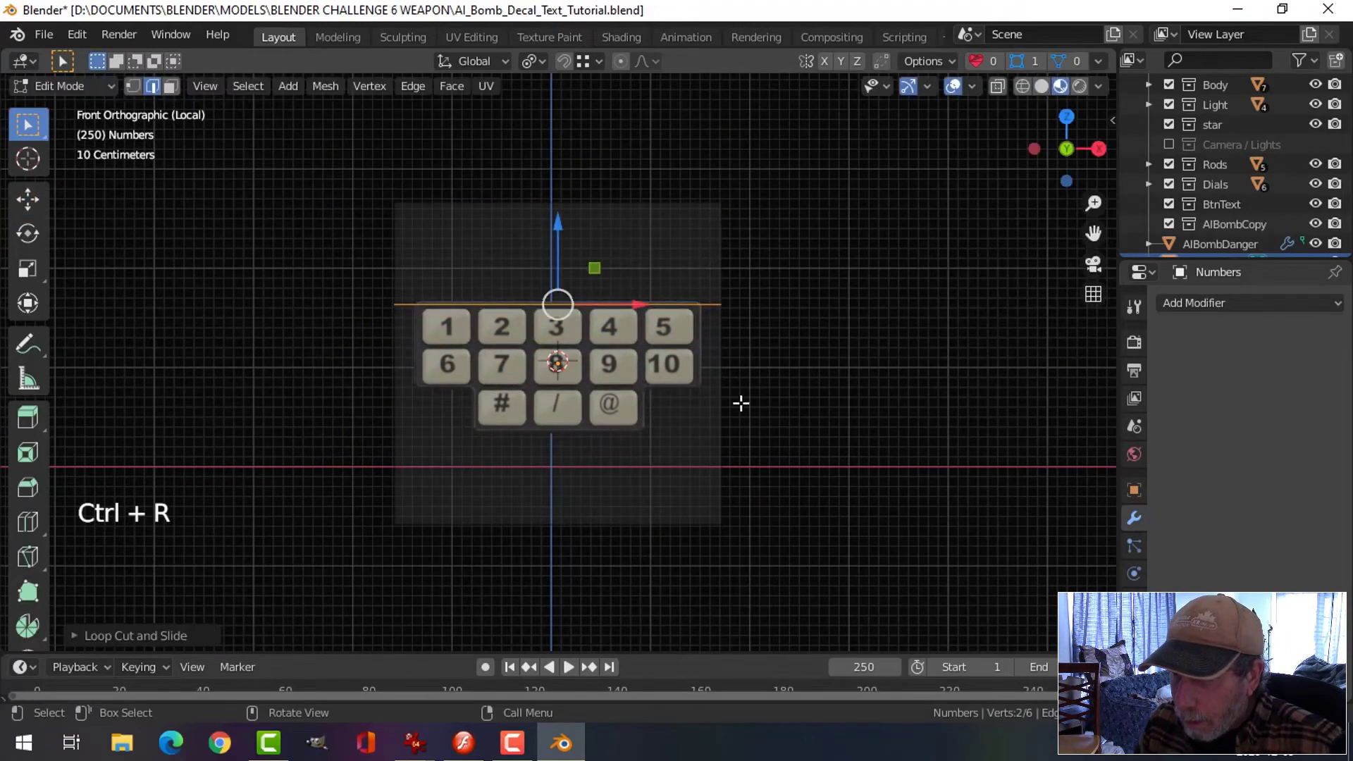
{"action": "key", "text": "ctrl+r"}
{"action": "left_click", "coordinate": [735, 451]}
{"action": "left_click", "coordinate": [735, 470]}
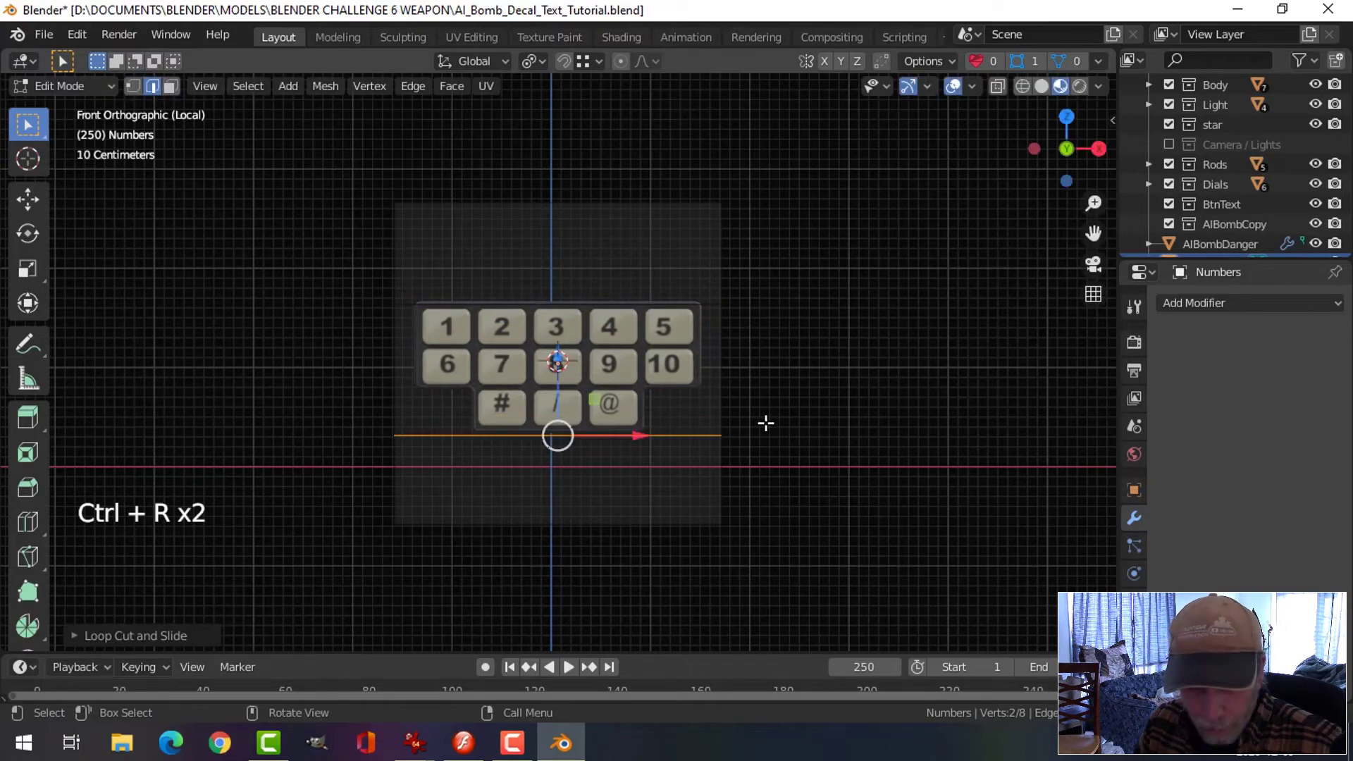
Step: Delete the empty faces of the Numbers plane above and below the button grid
{"action": "key", "text": "alt+a"}
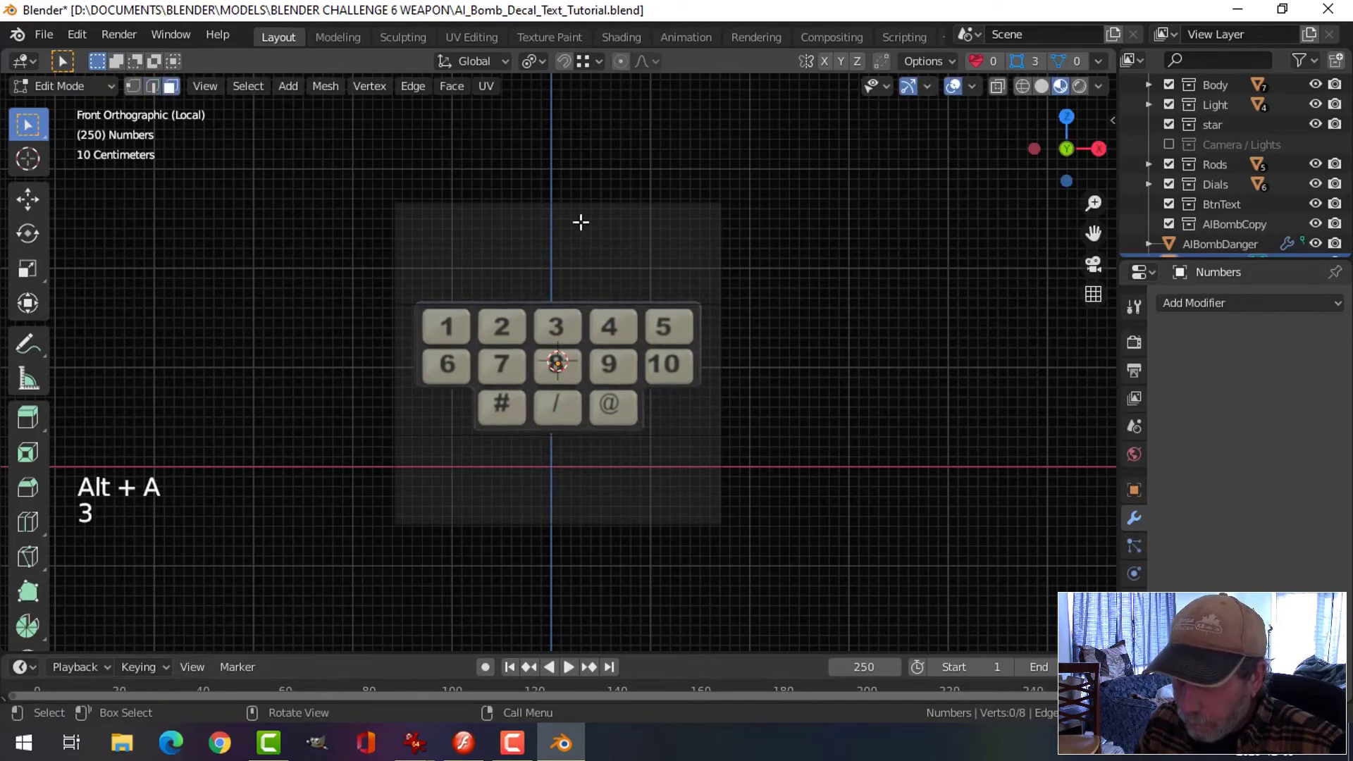
{"action": "left_click", "coordinate": [580, 222]}
{"action": "left_click", "coordinate": [631, 458], "text": "shift"}
{"action": "key", "text": "x"}
{"action": "left_click", "coordinate": [631, 459]}
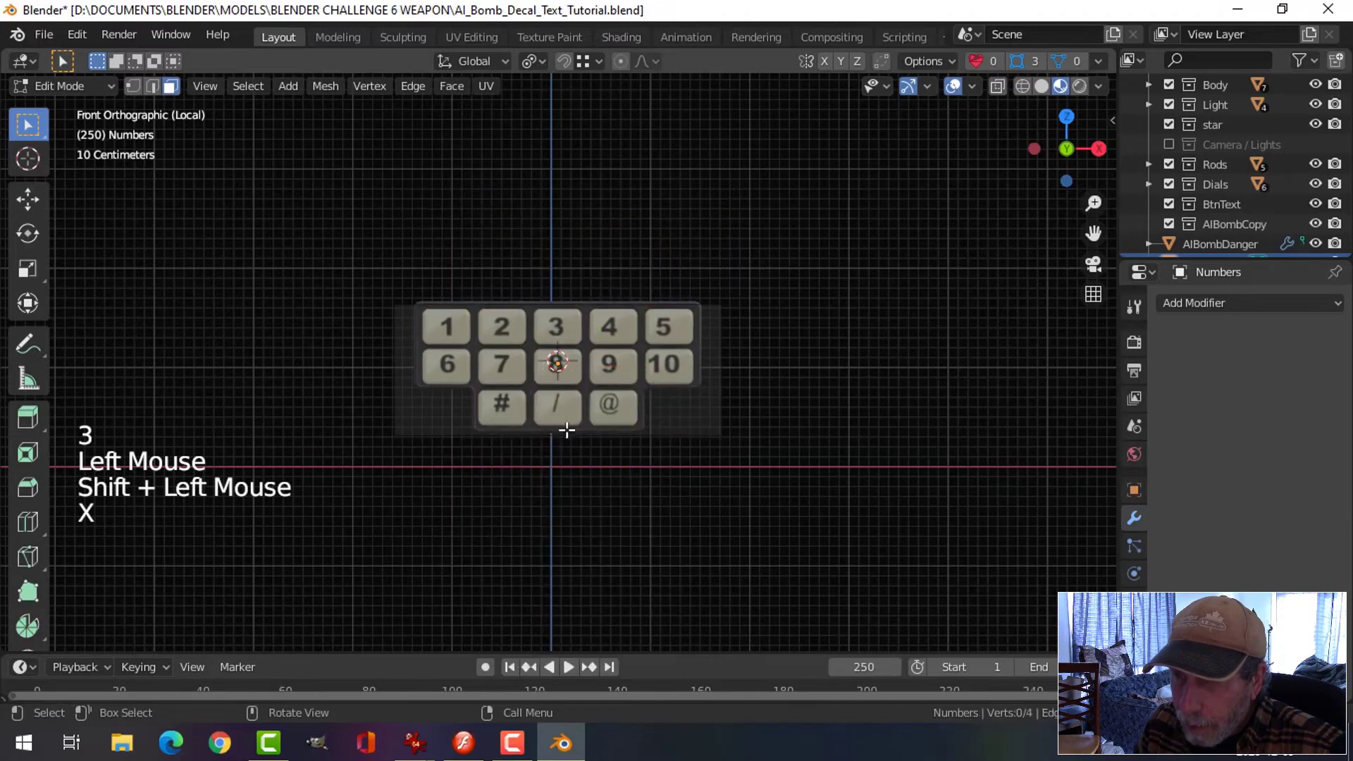
Step: Add vertical loop cuts near the outer edges of the 1/6 and 5/10 button columns
{"action": "scroll", "coordinate": [470, 423], "scroll_direction": "up", "scroll_amount": 2}
{"action": "key", "text": "ctrl+r"}
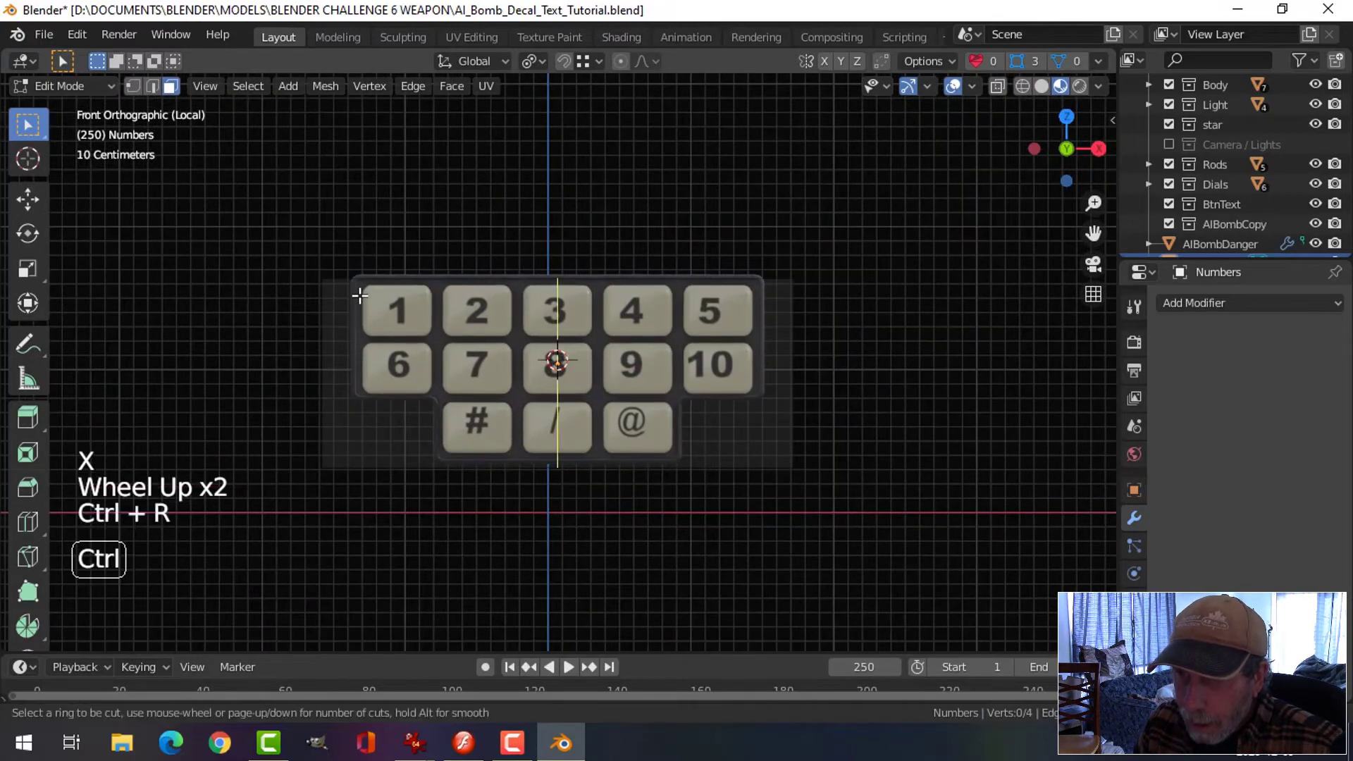
{"action": "left_click", "coordinate": [369, 293]}
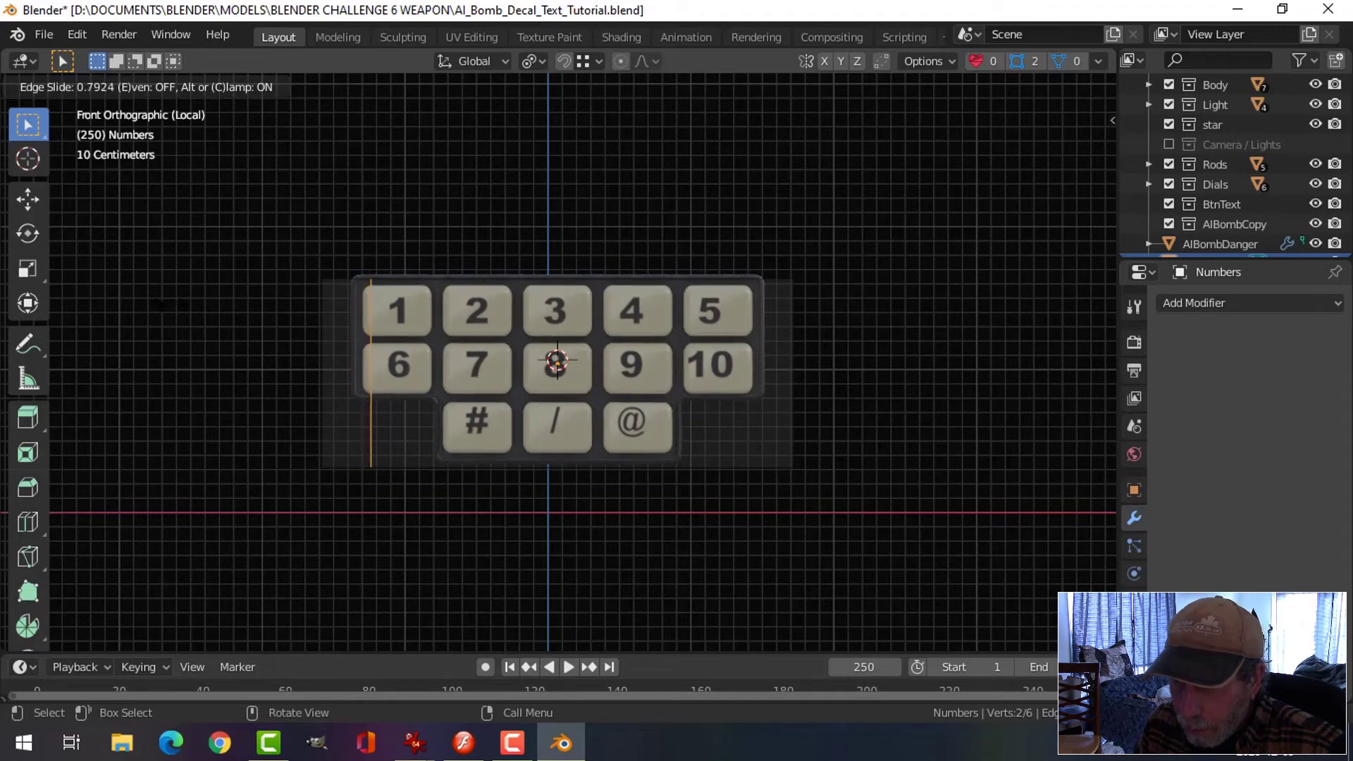
{"action": "left_click", "coordinate": [162, 305]}
{"action": "key", "text": "ctrl+r"}
{"action": "left_click", "coordinate": [433, 295]}
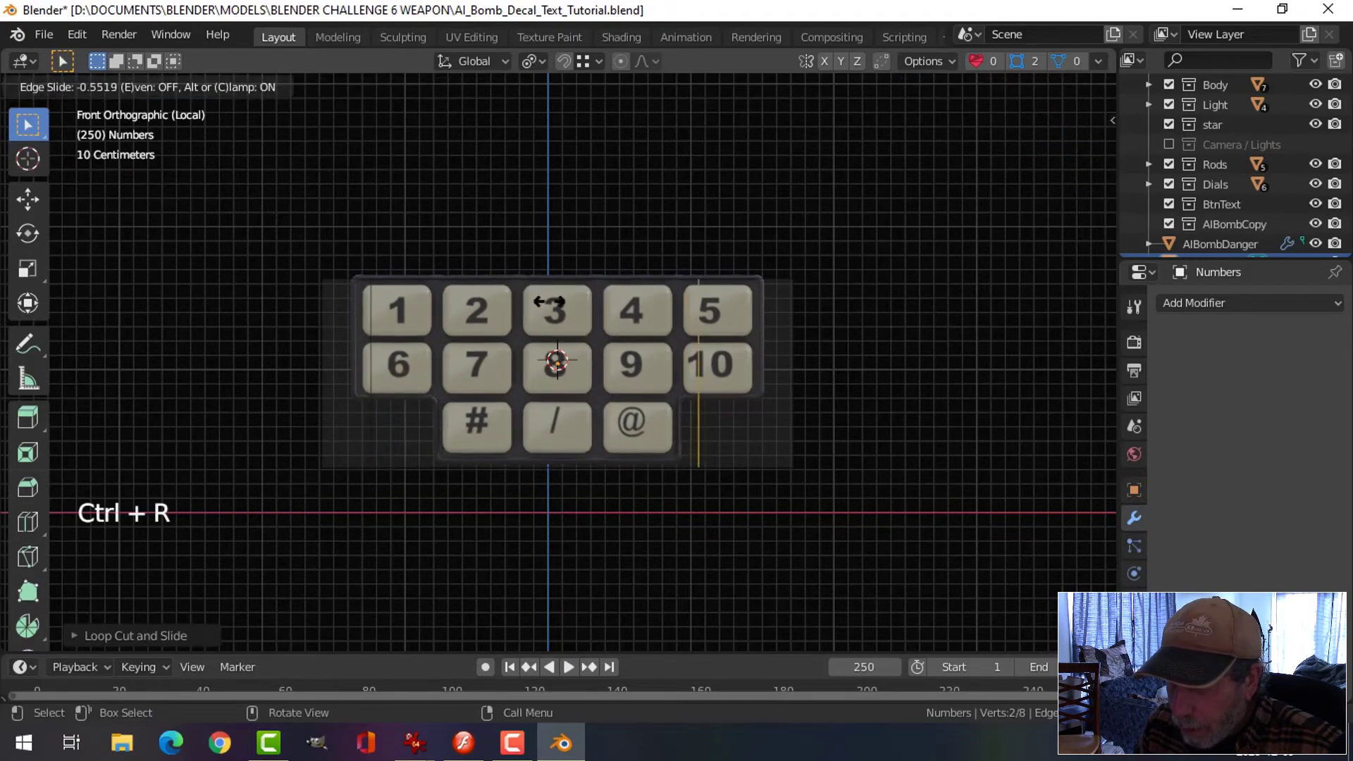
{"action": "left_click", "coordinate": [595, 305]}
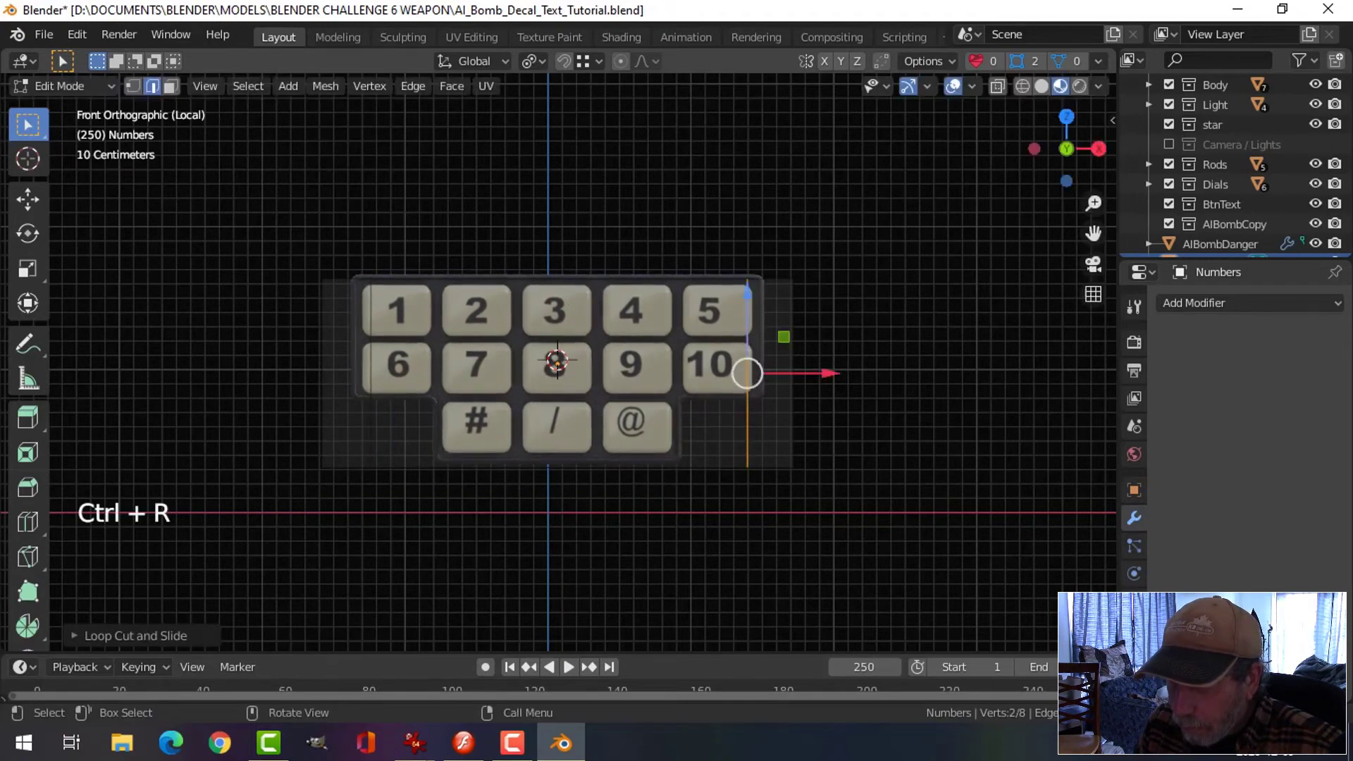
Step: Add four vertical loop cuts to the Numbers plane, one in each gap between neighbouring button columns
{"action": "key", "text": "ctrl+r"}
{"action": "left_click", "coordinate": [685, 298]}
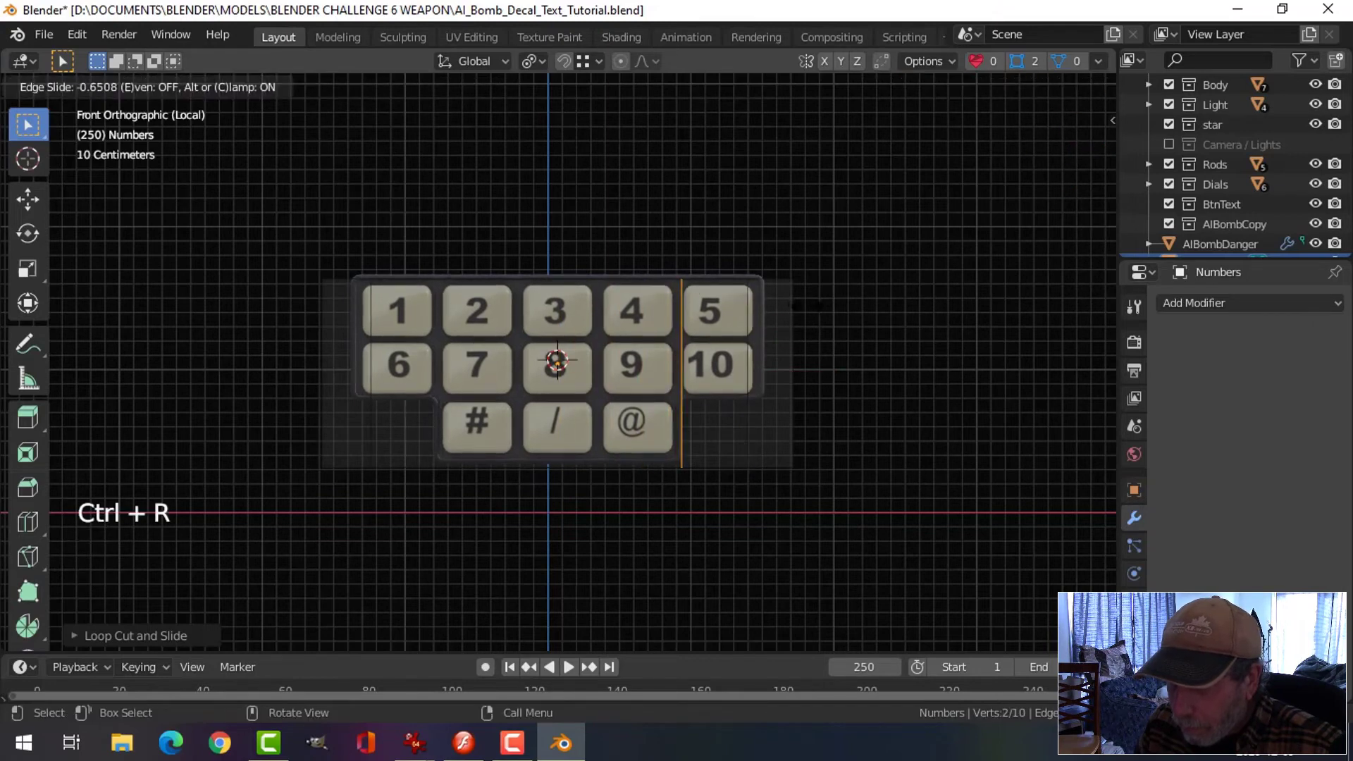
{"action": "left_click", "coordinate": [680, 365]}
{"action": "key", "text": "ctrl+r"}
{"action": "left_click", "coordinate": [660, 303]}
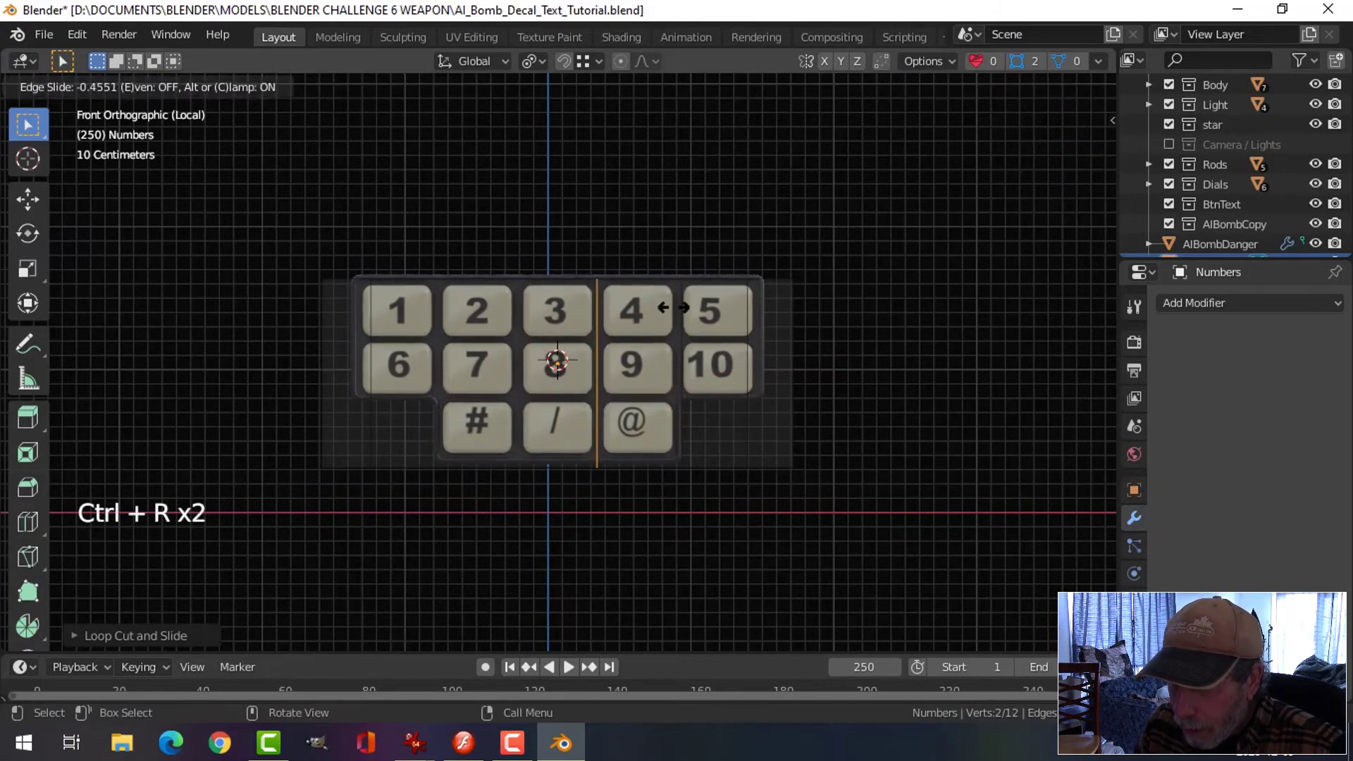
{"action": "left_click", "coordinate": [675, 309]}
{"action": "key", "text": "ctrl+r"}
{"action": "left_click", "coordinate": [530, 296]}
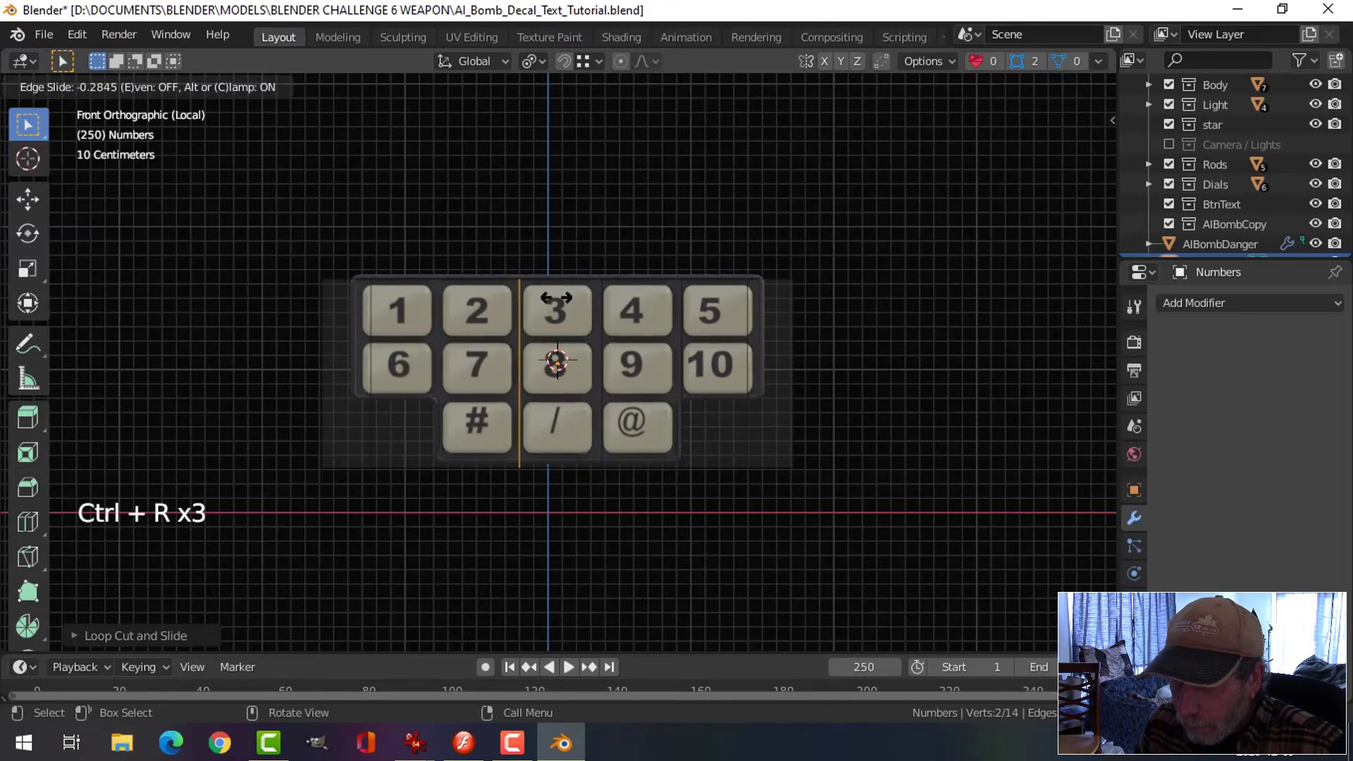
{"action": "left_click", "coordinate": [556, 297]}
{"action": "key", "text": "ctrl+r"}
{"action": "left_click", "coordinate": [437, 289]}
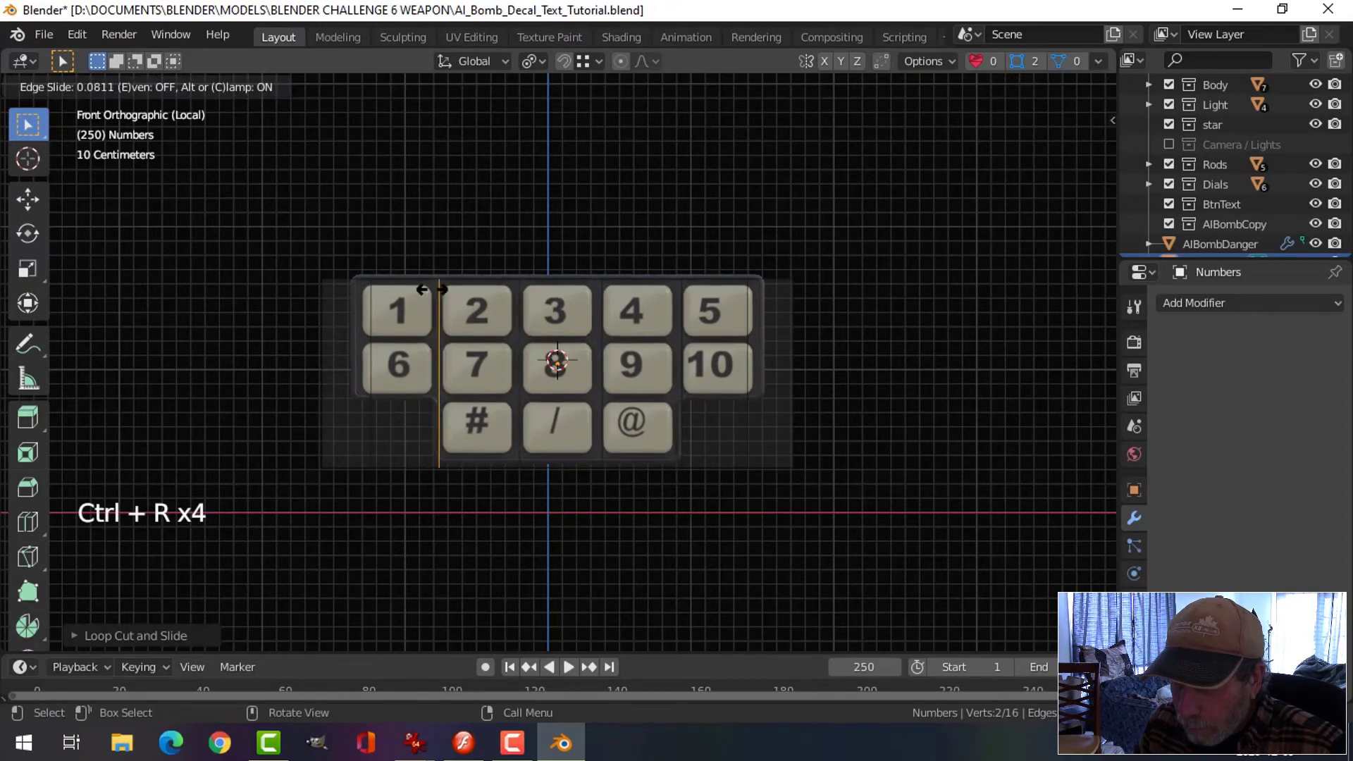
{"action": "left_click", "coordinate": [430, 289]}
Step: Add two horizontal loop cuts in the gaps between the three button rows
{"action": "key", "text": "ctrl+r"}
{"action": "left_click", "coordinate": [749, 331]}
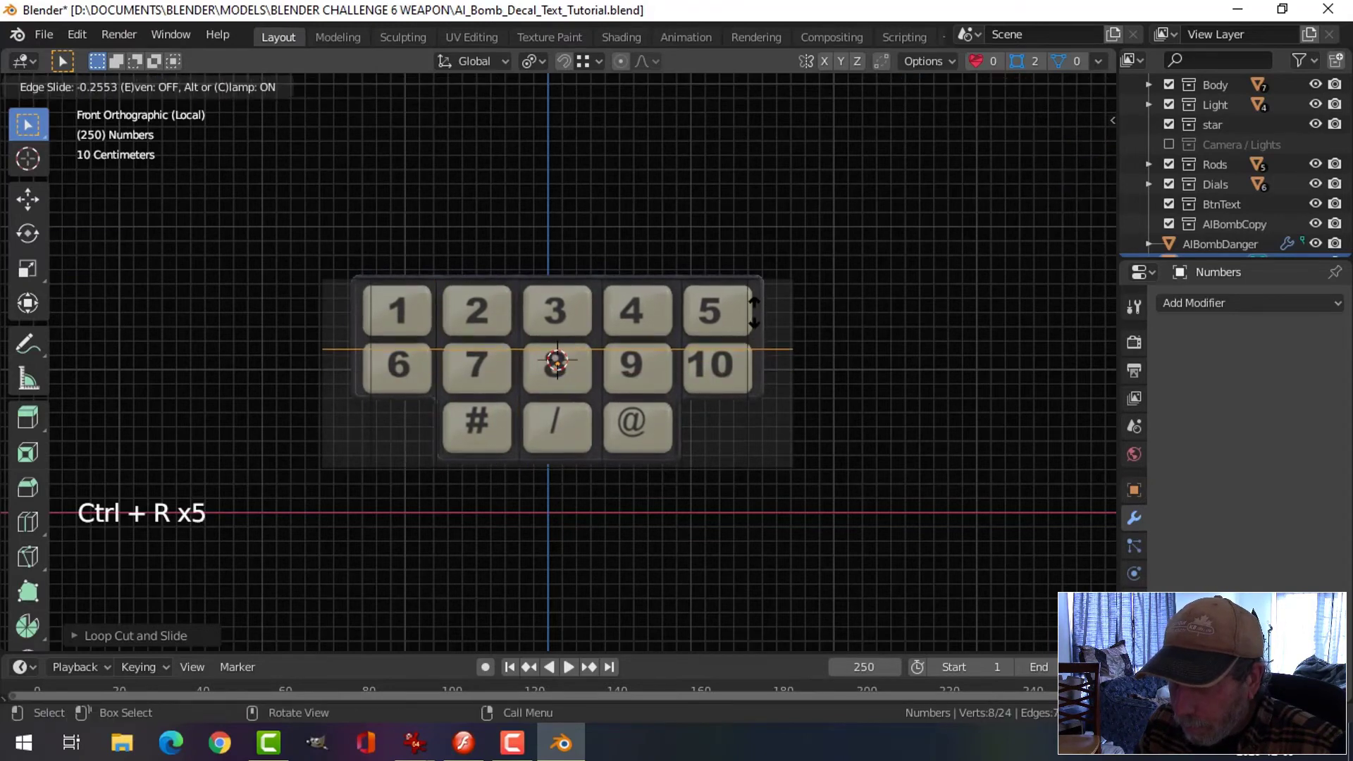
{"action": "left_click", "coordinate": [755, 304]}
{"action": "key", "text": "ctrl+r"}
{"action": "left_click", "coordinate": [789, 419]}
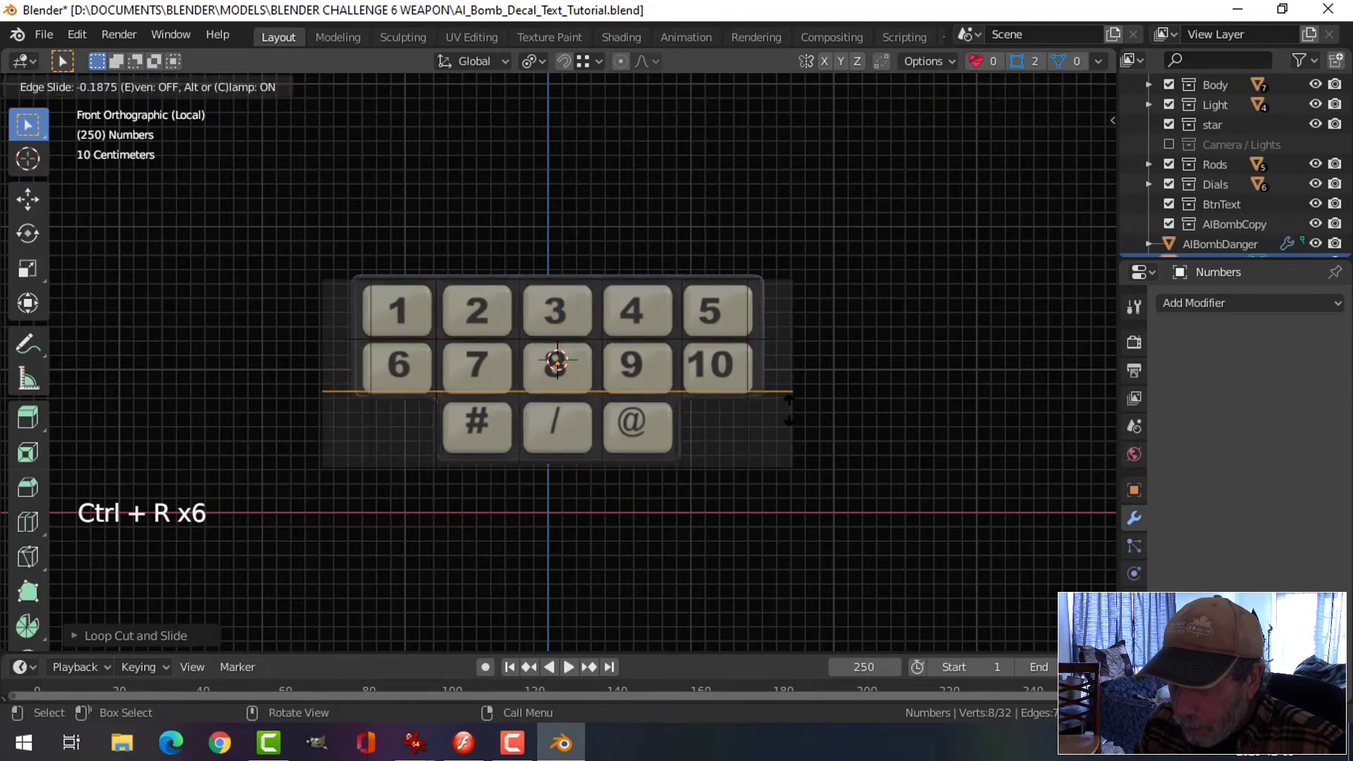
{"action": "left_click", "coordinate": [788, 412]}
Step: Delete the outer faces beside all three rows and the empty faces flanking the # / @ row
{"action": "key", "text": "alt+a"}
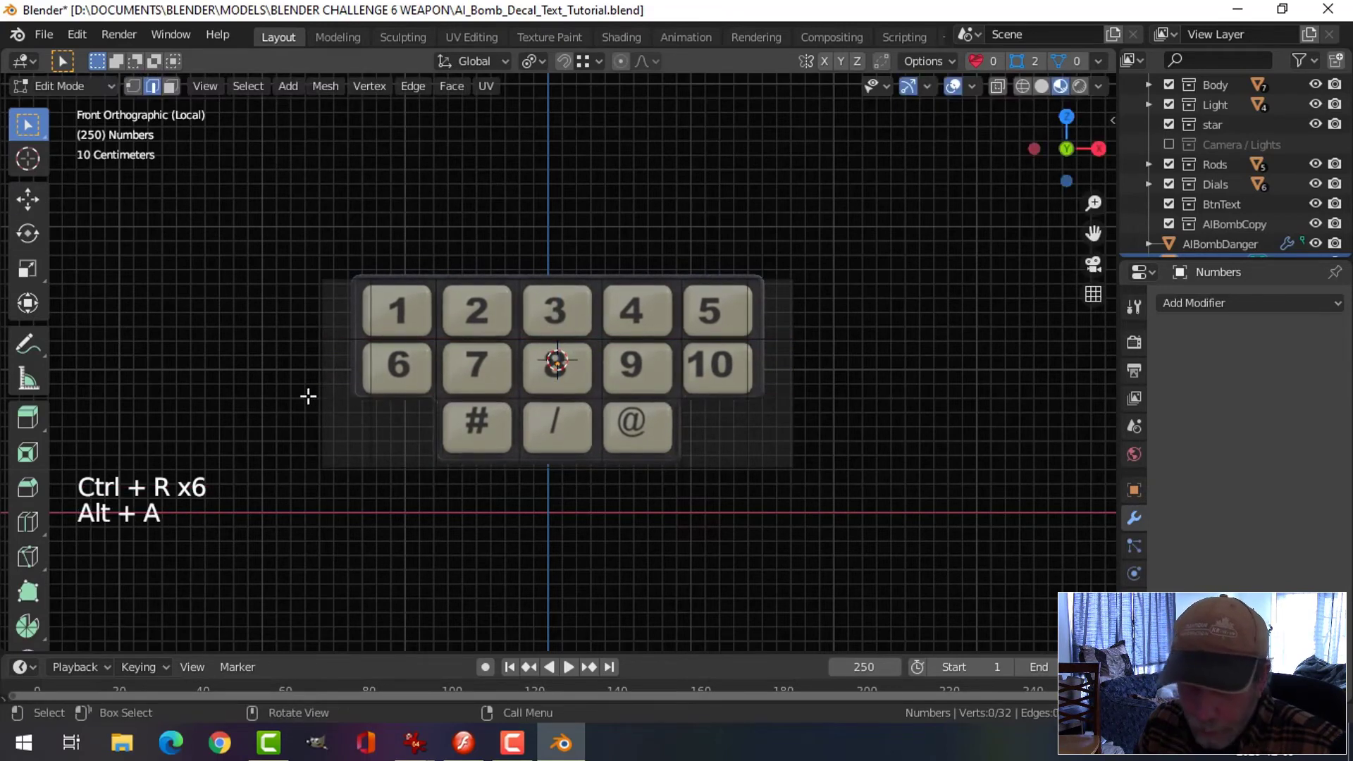
{"action": "key", "text": "3"}
{"action": "left_click", "coordinate": [347, 311]}
{"action": "left_click", "coordinate": [341, 414], "text": "shift"}
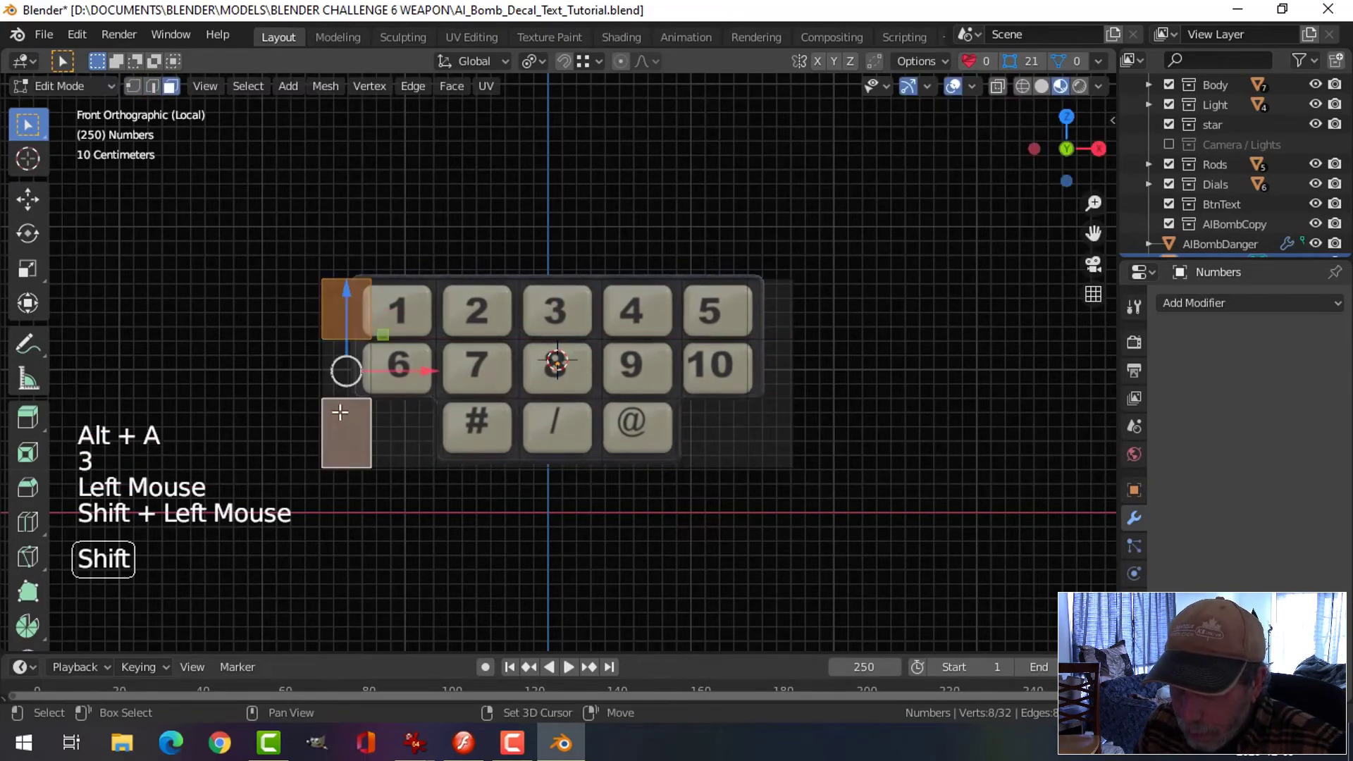
{"action": "left_click", "coordinate": [397, 430], "text": "shift"}
{"action": "left_click", "coordinate": [720, 435], "text": "shift"}
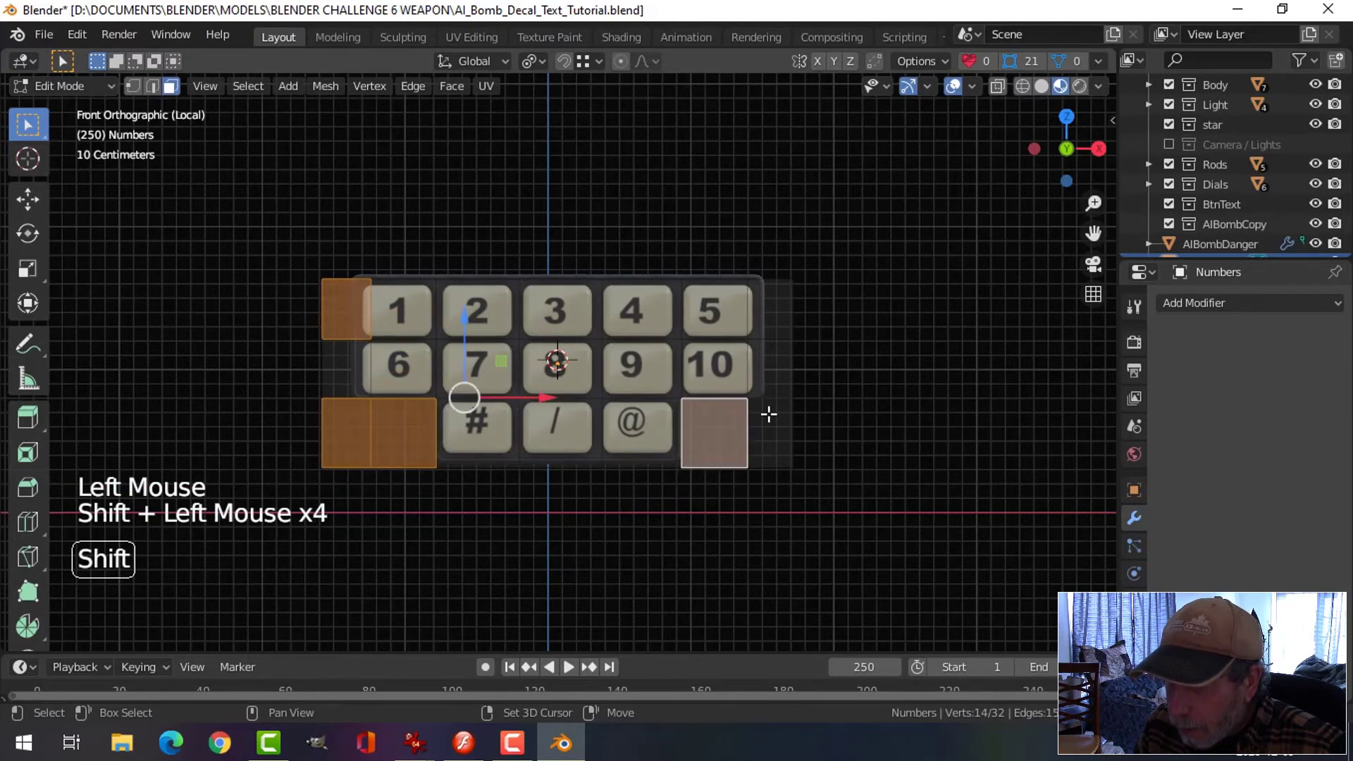
{"action": "left_click", "coordinate": [768, 415], "text": "shift"}
{"action": "left_click", "coordinate": [789, 349], "text": "shift"}
{"action": "left_click", "coordinate": [788, 309], "text": "shift"}
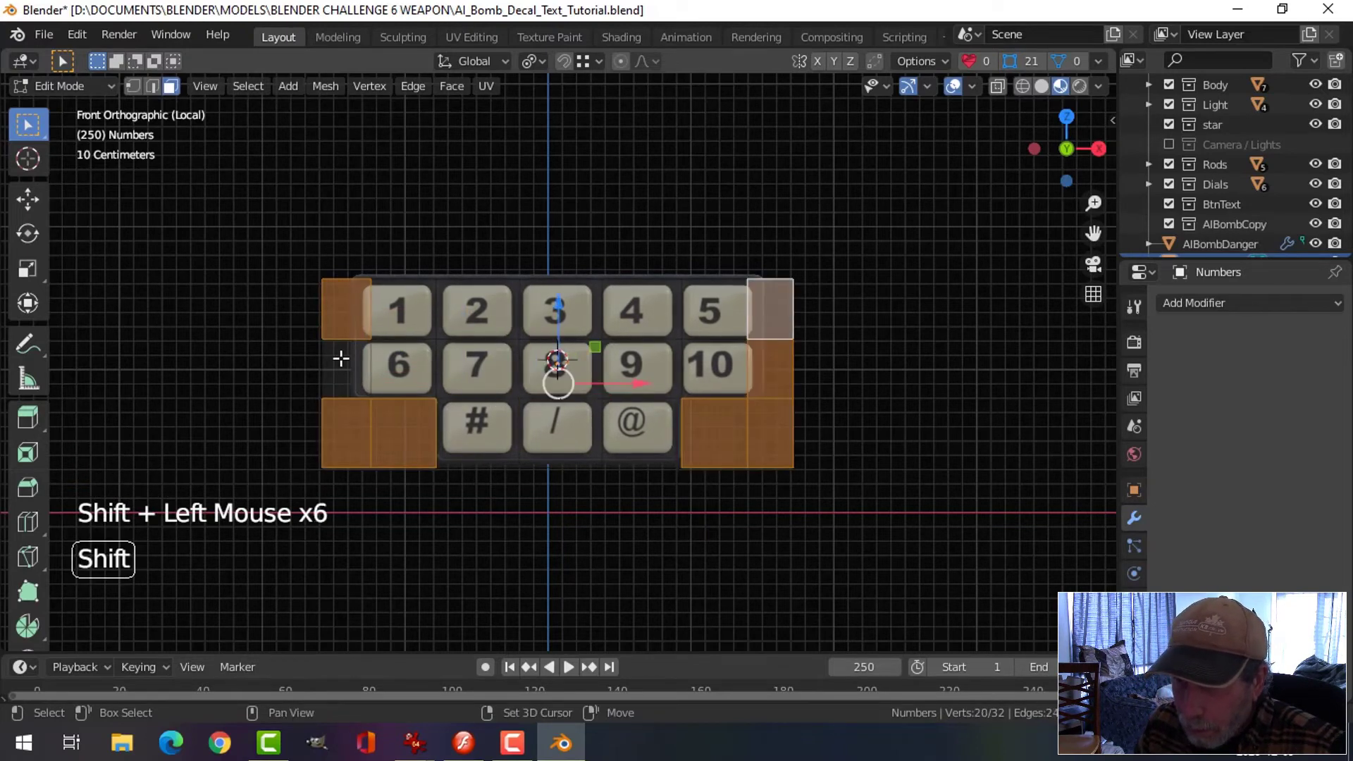
{"action": "left_click", "coordinate": [333, 362], "text": "shift"}
{"action": "key", "text": "x"}
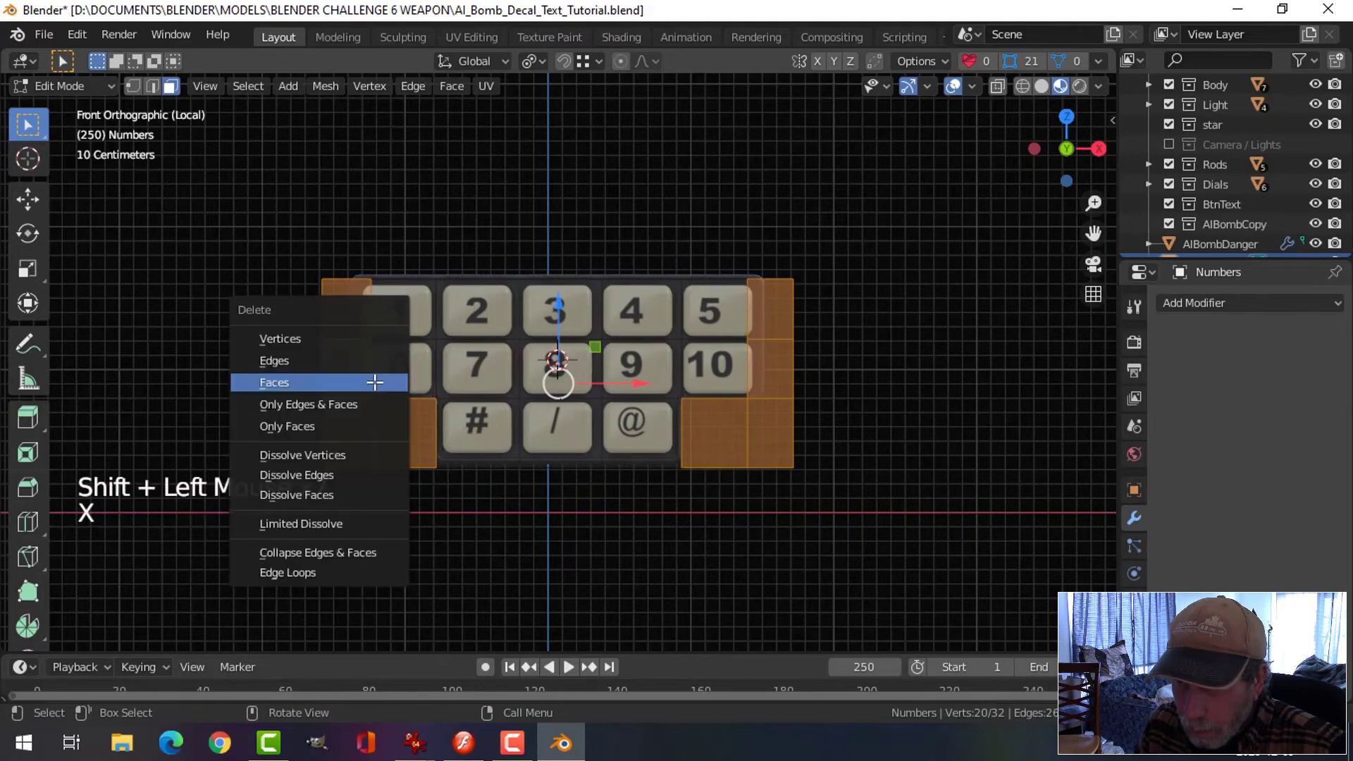
{"action": "left_click", "coordinate": [376, 381]}
Step: Separate the face carrying the 1 label from the Numbers plane into its own object
{"action": "key", "text": "a"}
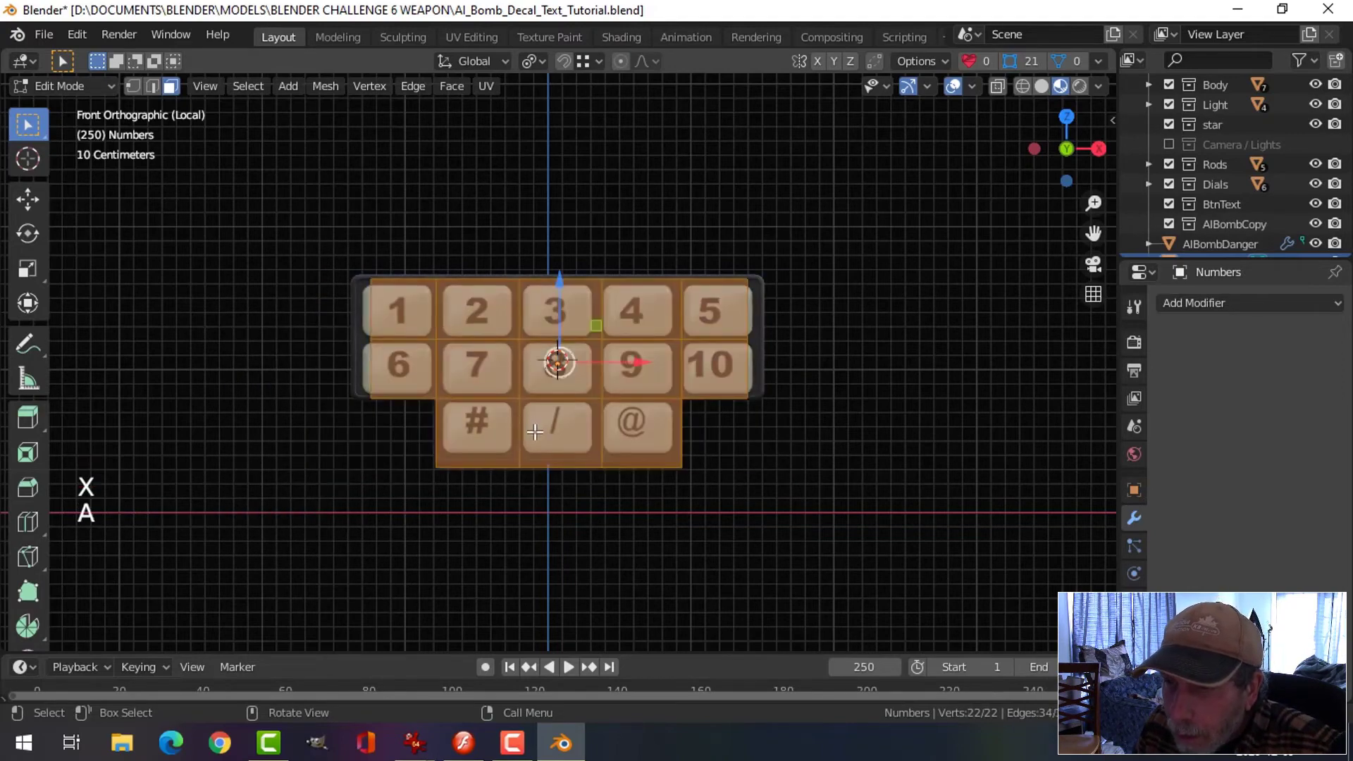
{"action": "key", "text": "n"}
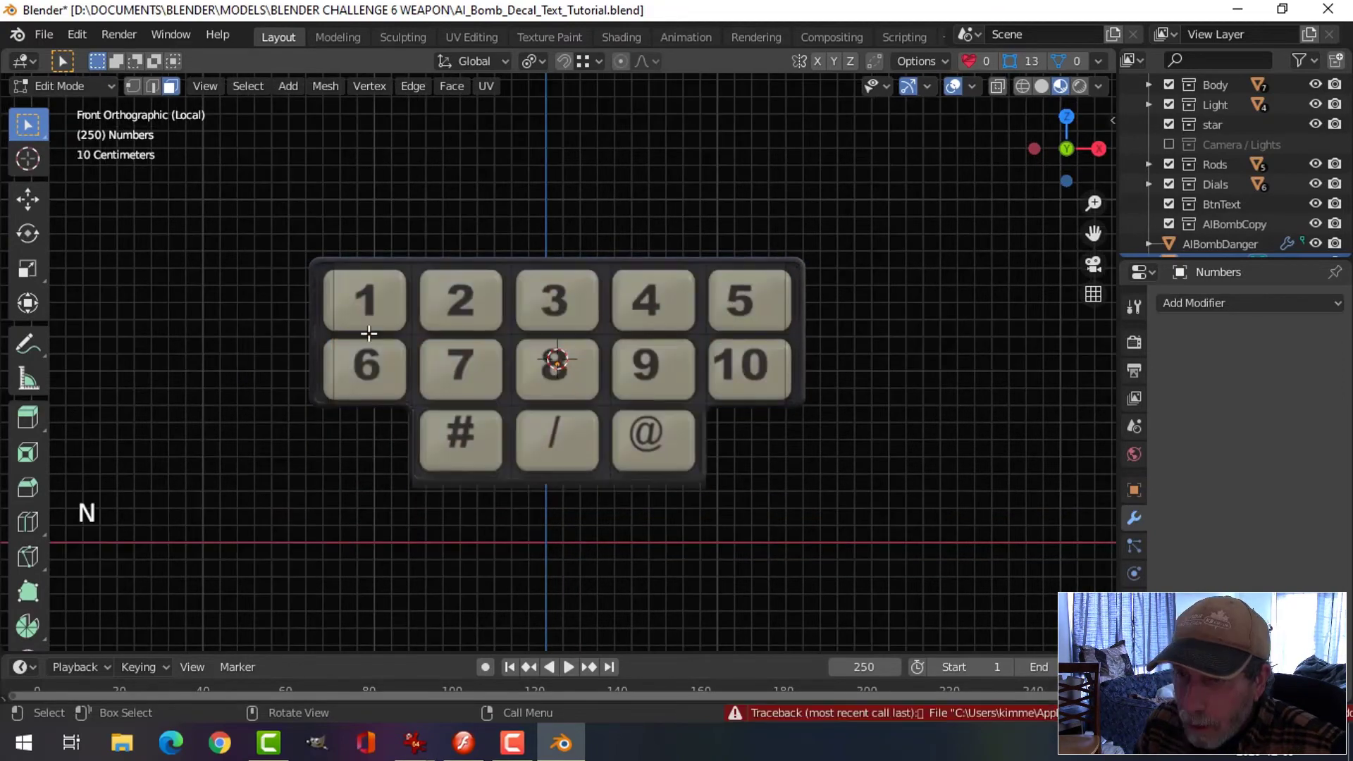
{"action": "left_click", "coordinate": [370, 321]}
{"action": "key", "text": "p"}
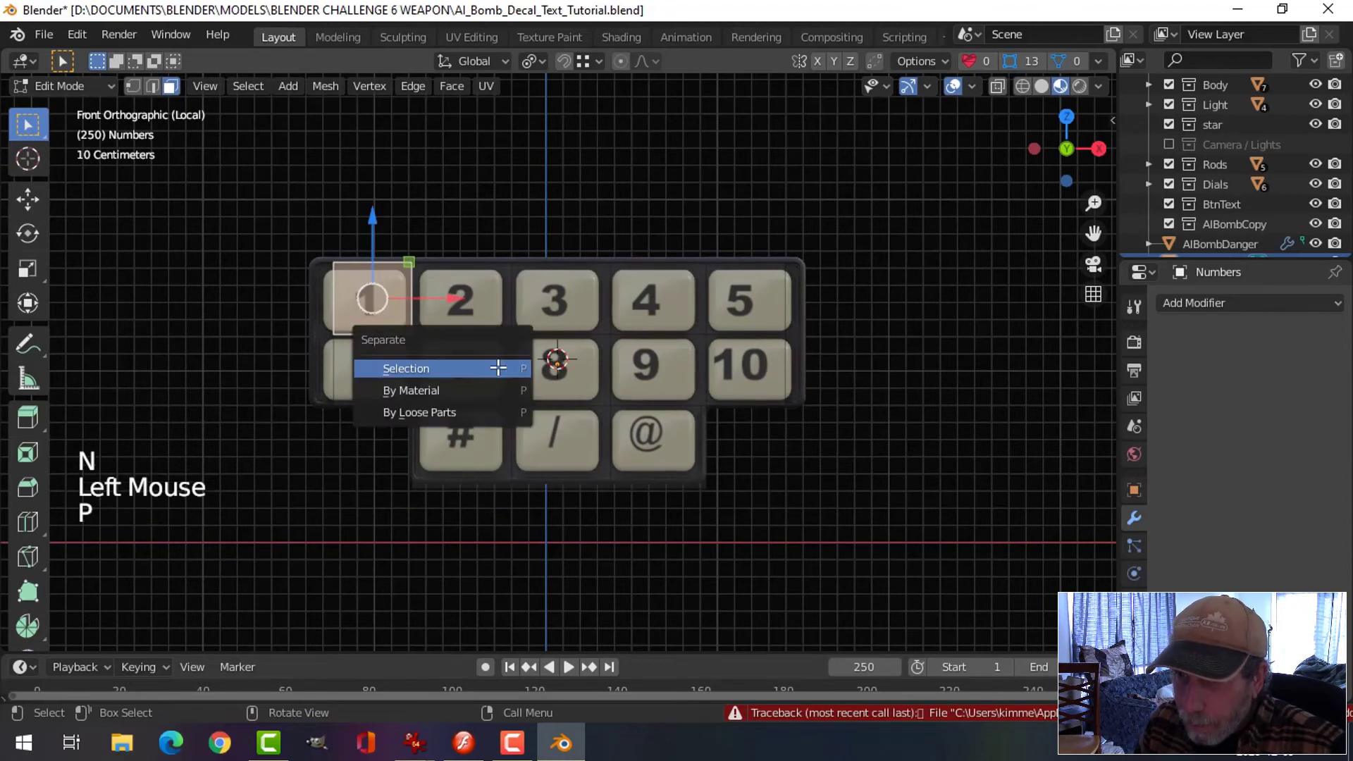
{"action": "left_click", "coordinate": [498, 366]}
{"action": "key", "text": "Tab"}
{"action": "left_click", "coordinate": [455, 307]}
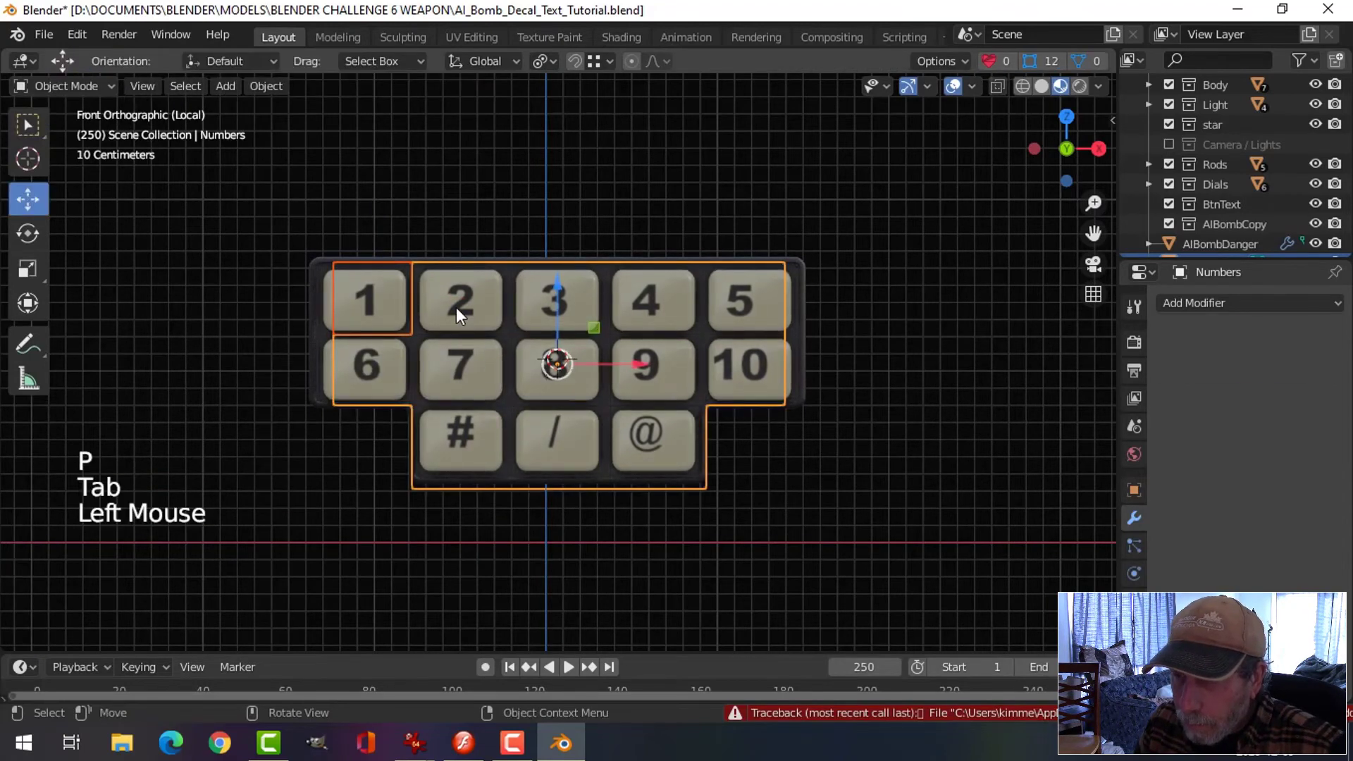
{"action": "key", "text": "Tab"}
{"action": "left_click", "coordinate": [457, 306]}
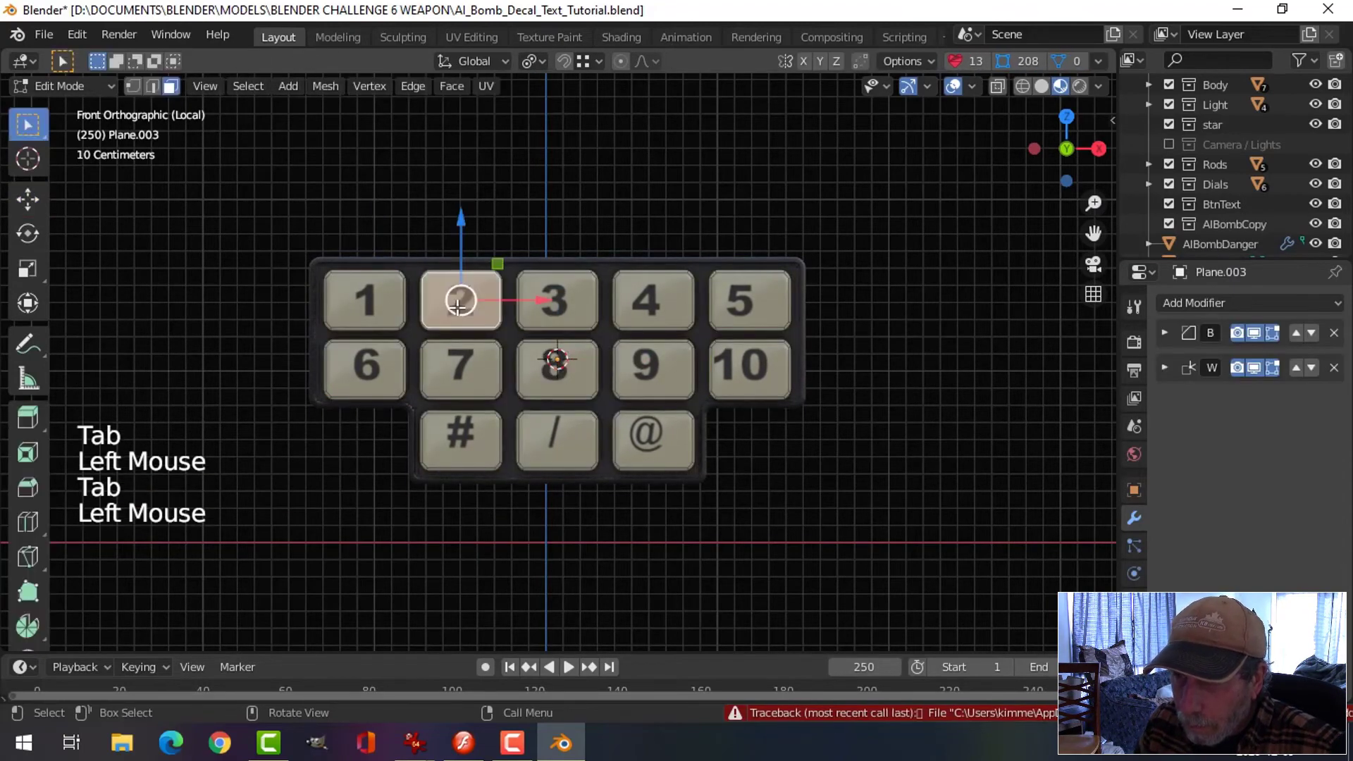
{"action": "key", "text": "Tab"}
{"action": "left_click", "coordinate": [403, 294]}
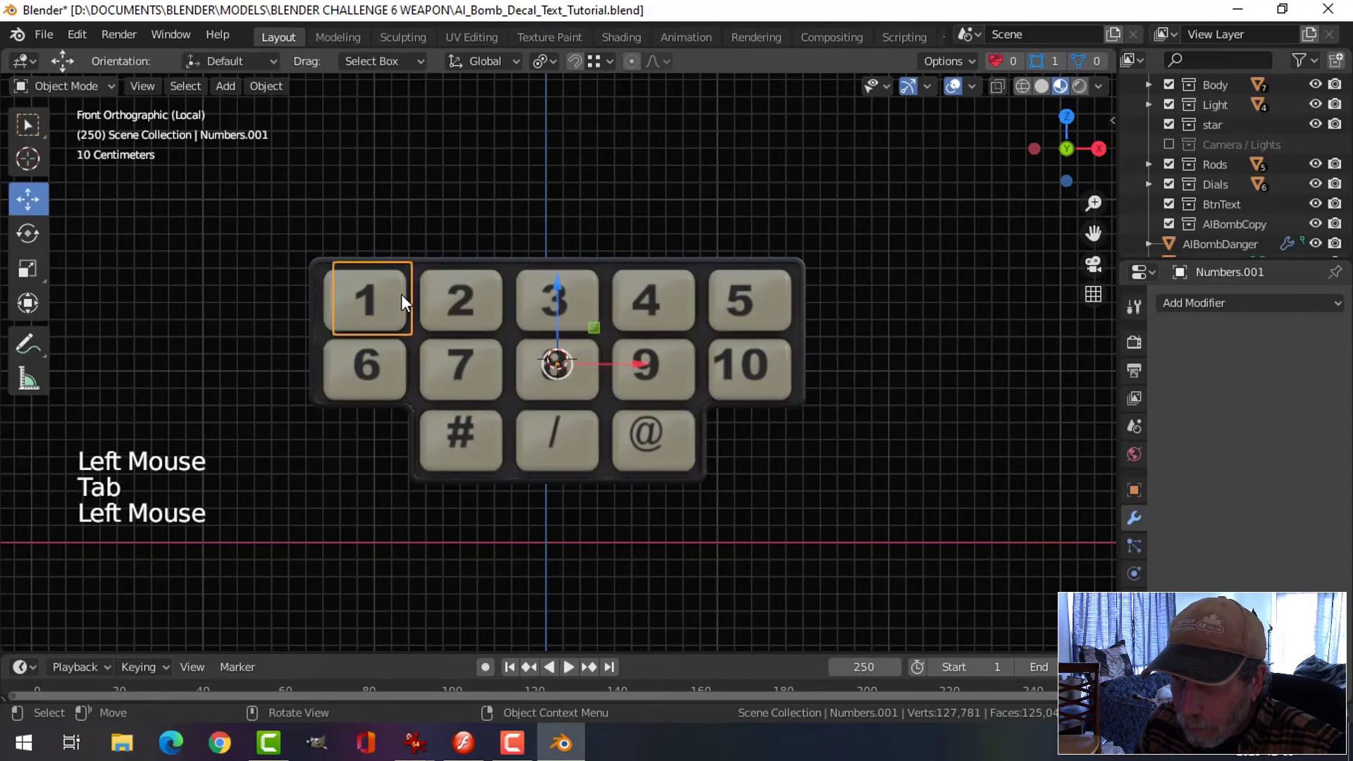
Step: Reopen the Numbers plane for mesh editing and separate the 2 and 3 label faces into individual objects
{"action": "left_click", "coordinate": [472, 293]}
{"action": "key", "text": "Tab"}
{"action": "left_click", "coordinate": [472, 293]}
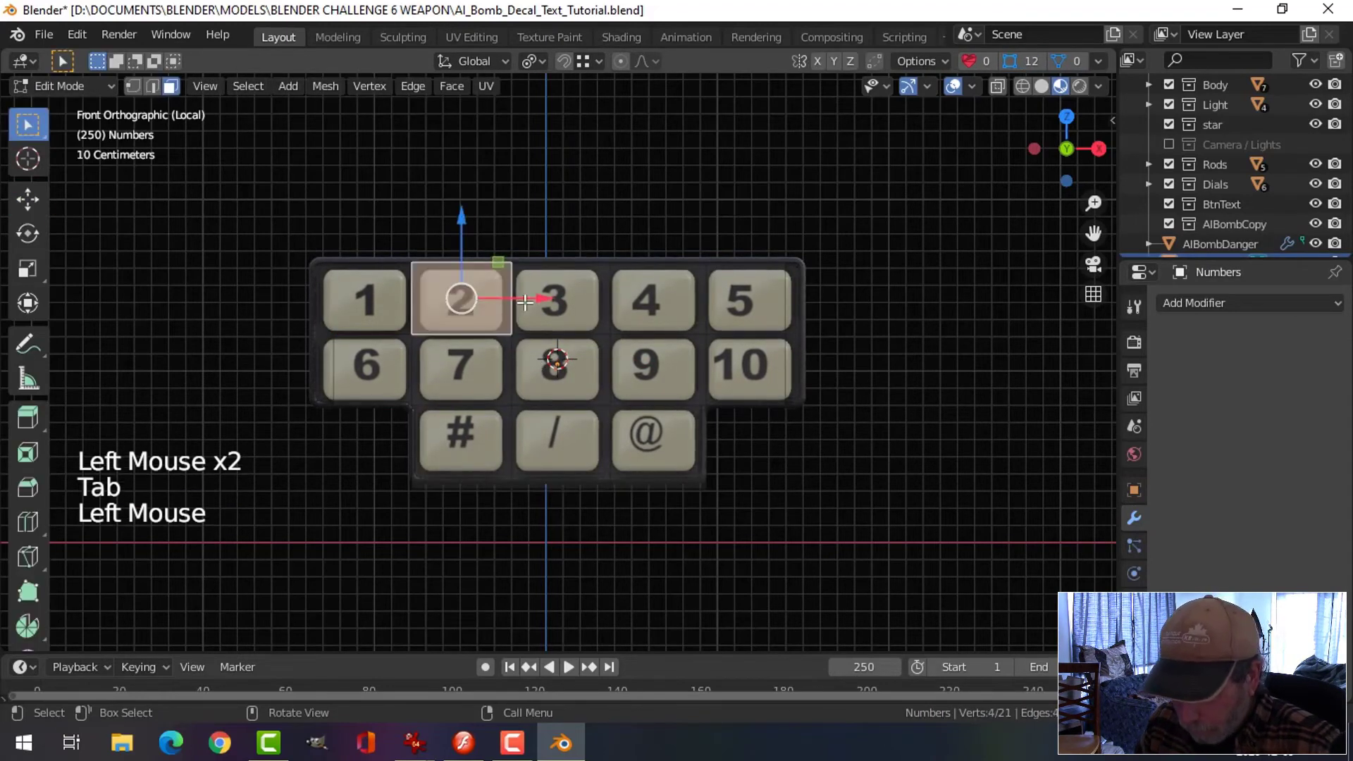
{"action": "key", "text": "p"}
{"action": "left_click", "coordinate": [525, 303]}
{"action": "left_click", "coordinate": [560, 303]}
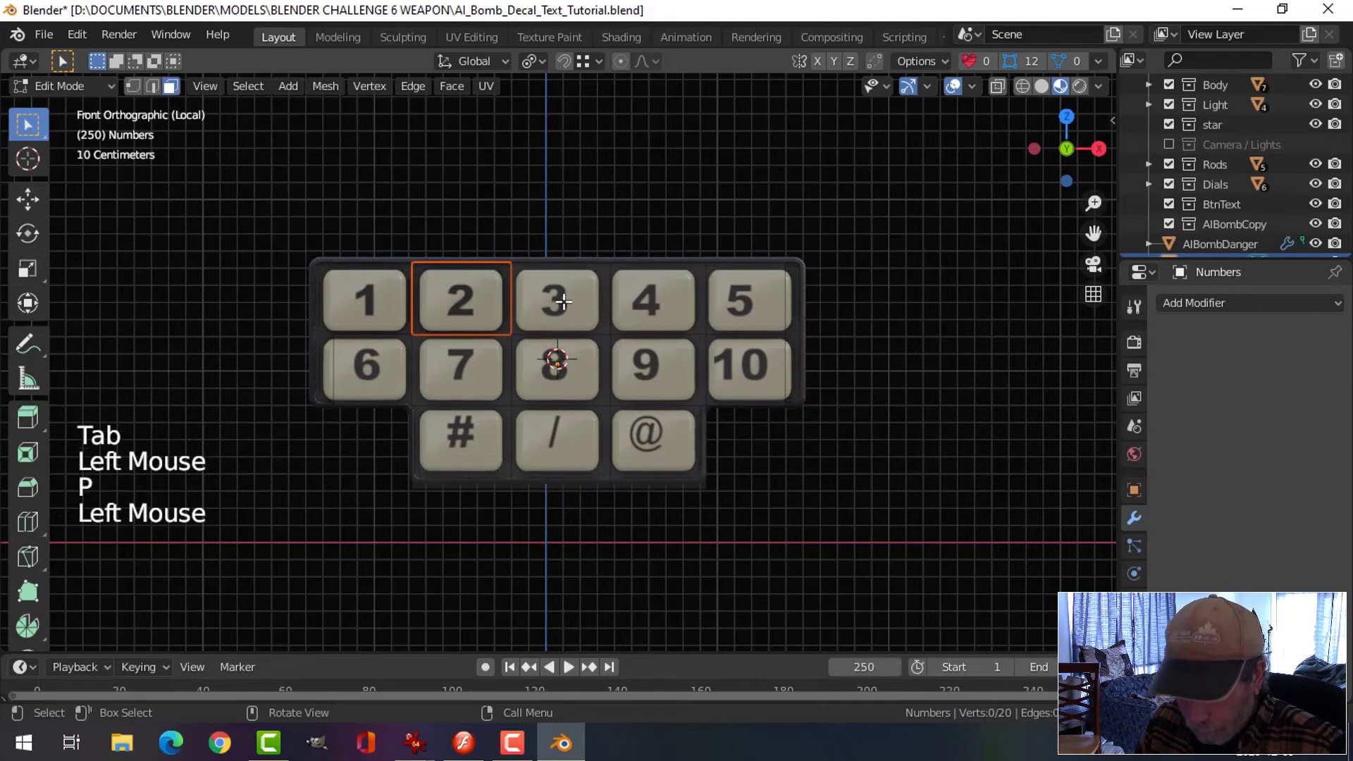
{"action": "key", "text": "p"}
{"action": "left_click", "coordinate": [620, 315]}
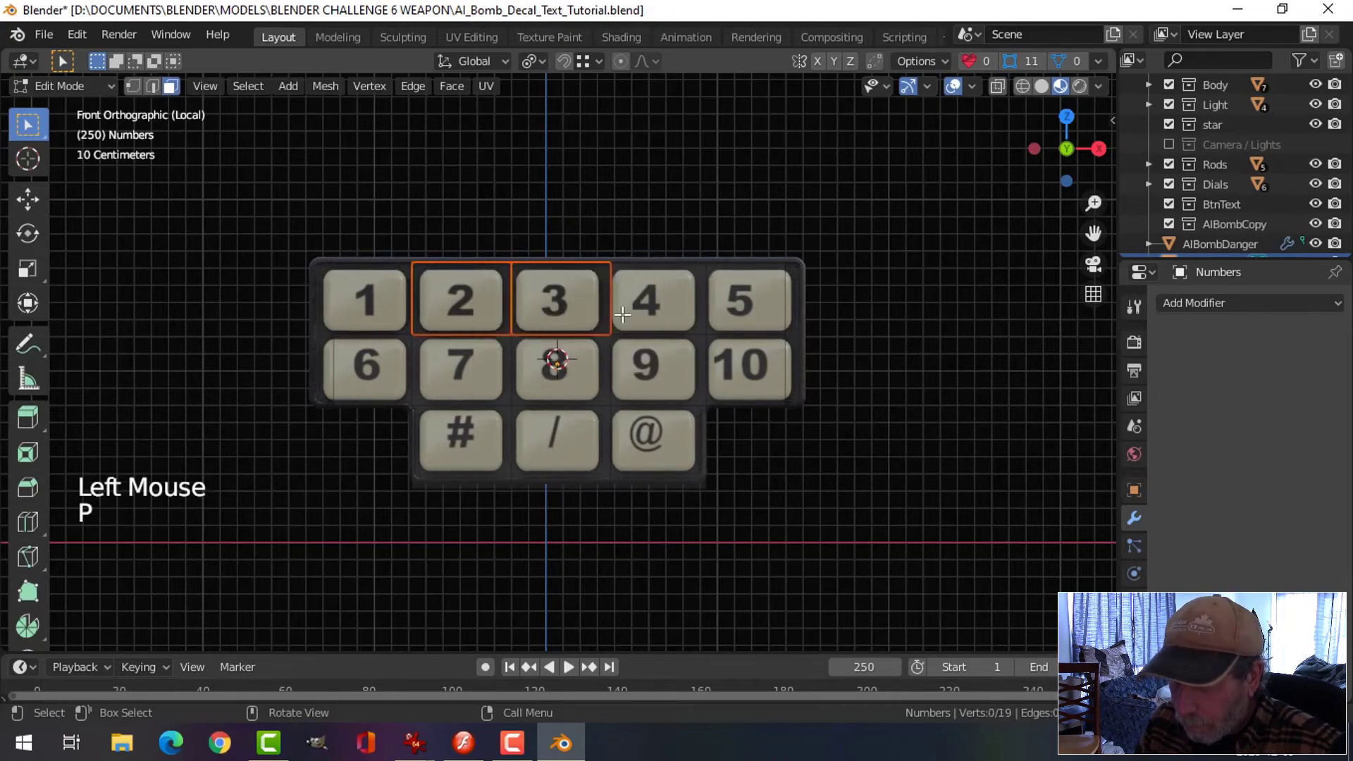
Step: Separate the 4 and 5 label faces from the Numbers plane into individual objects
{"action": "left_click", "coordinate": [645, 301]}
{"action": "key", "text": "p"}
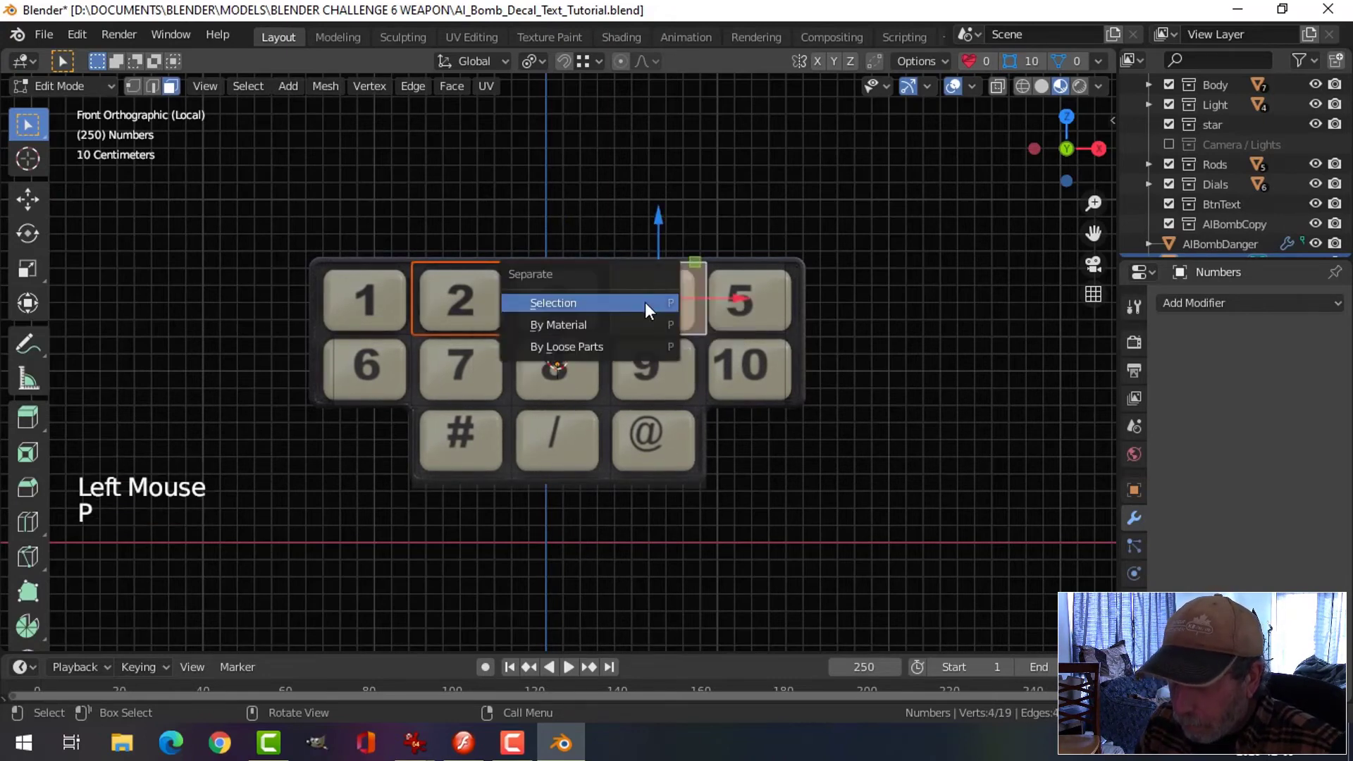
{"action": "left_click", "coordinate": [647, 304]}
{"action": "left_click", "coordinate": [733, 296]}
{"action": "key", "text": "p"}
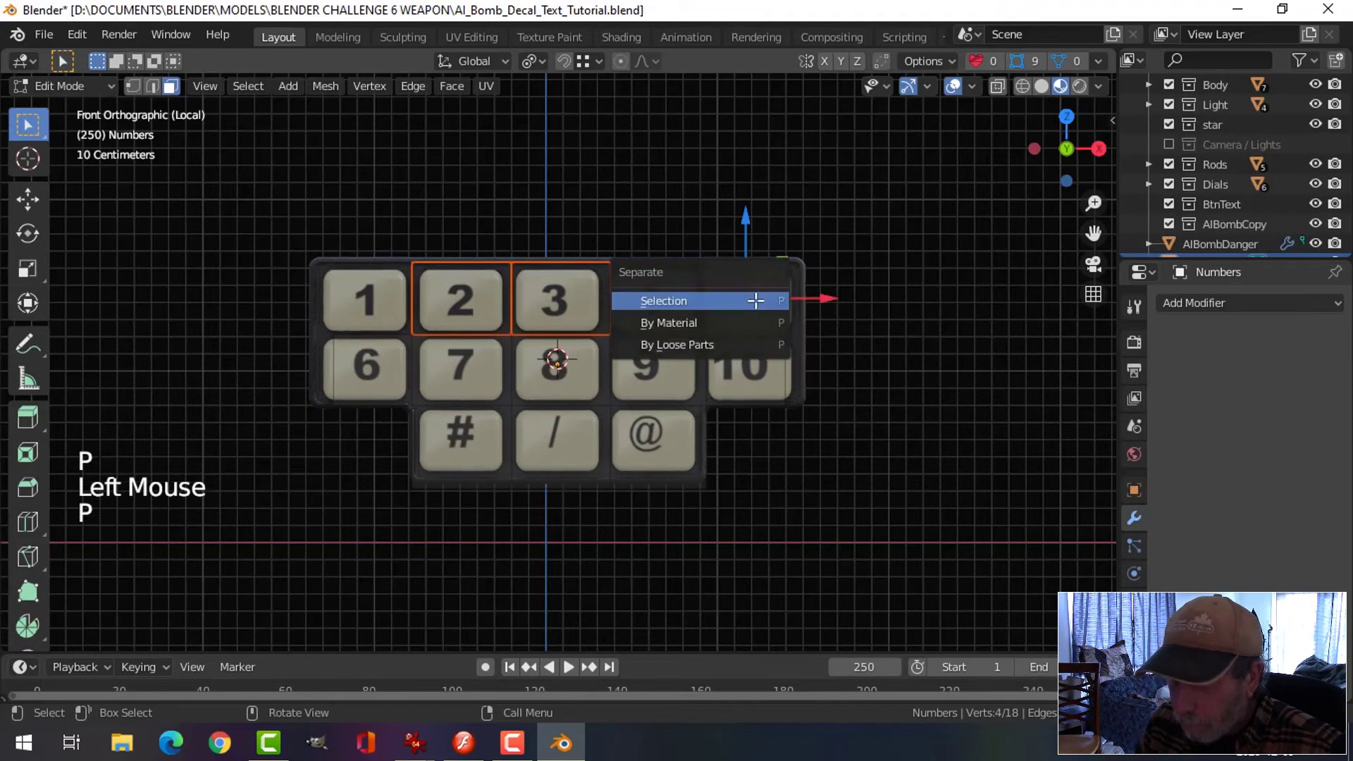
{"action": "left_click", "coordinate": [755, 300]}
Step: Separate the 6 and 7 label faces from the Numbers plane into individual objects
{"action": "left_click", "coordinate": [412, 372]}
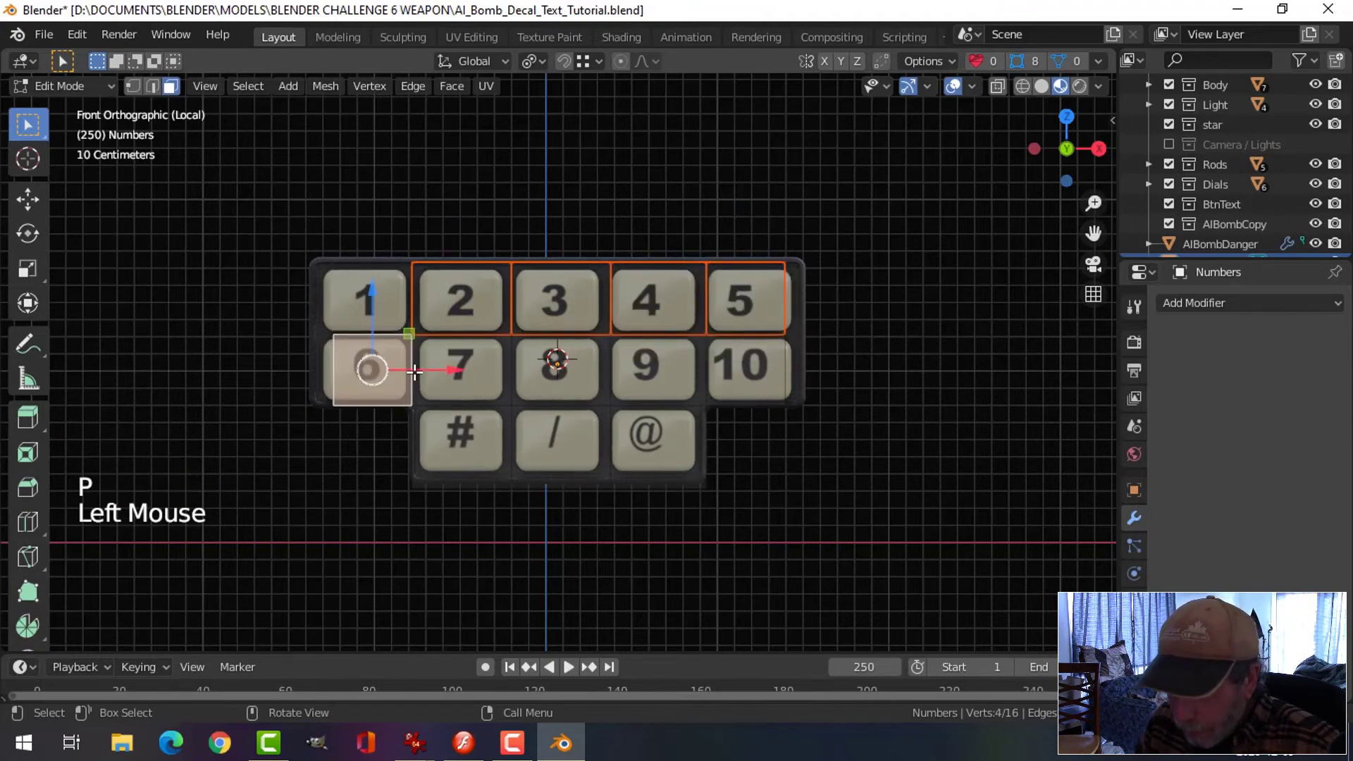
{"action": "key", "text": "p"}
{"action": "left_click", "coordinate": [414, 371]}
{"action": "left_click", "coordinate": [476, 372]}
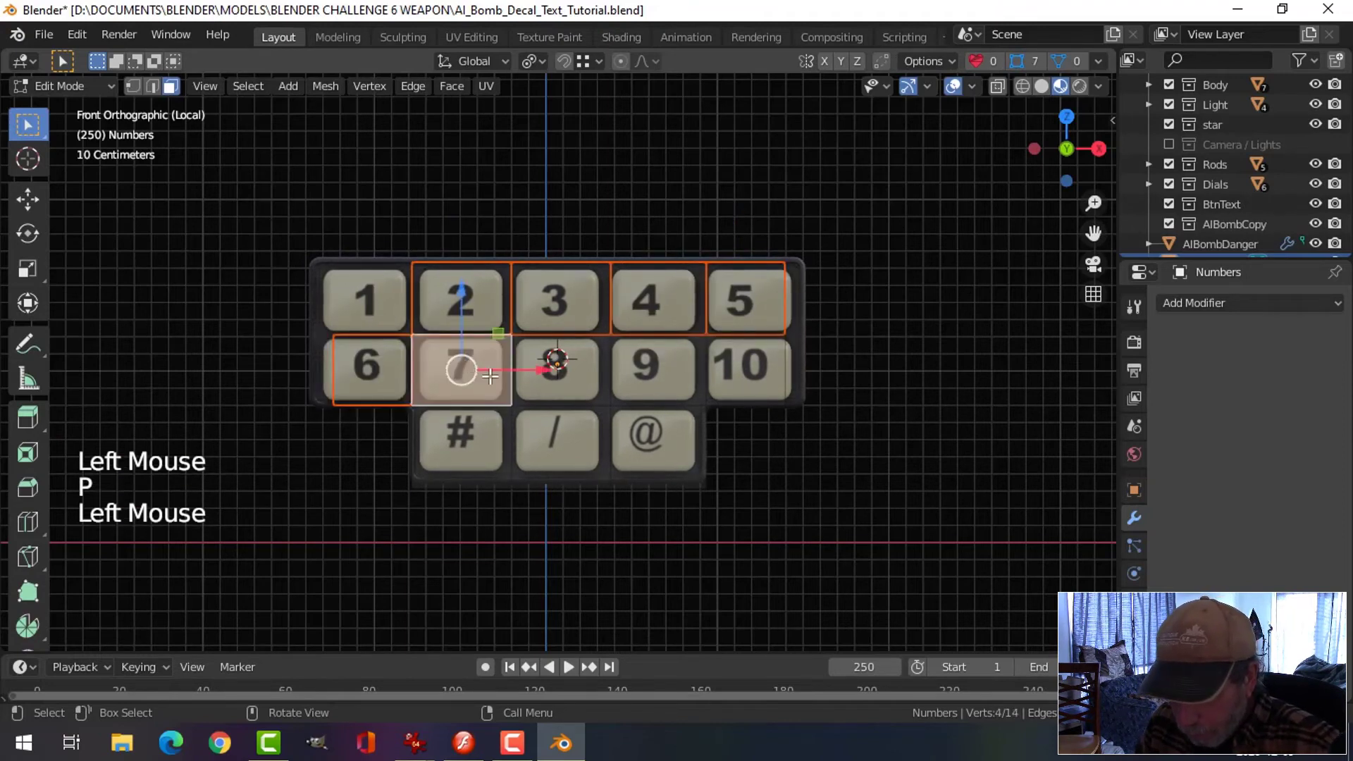
{"action": "key", "text": "p"}
{"action": "left_click", "coordinate": [525, 371]}
Step: Separate the 8, 9 and 10 label faces from the Numbers plane into individual objects
{"action": "left_click", "coordinate": [549, 365]}
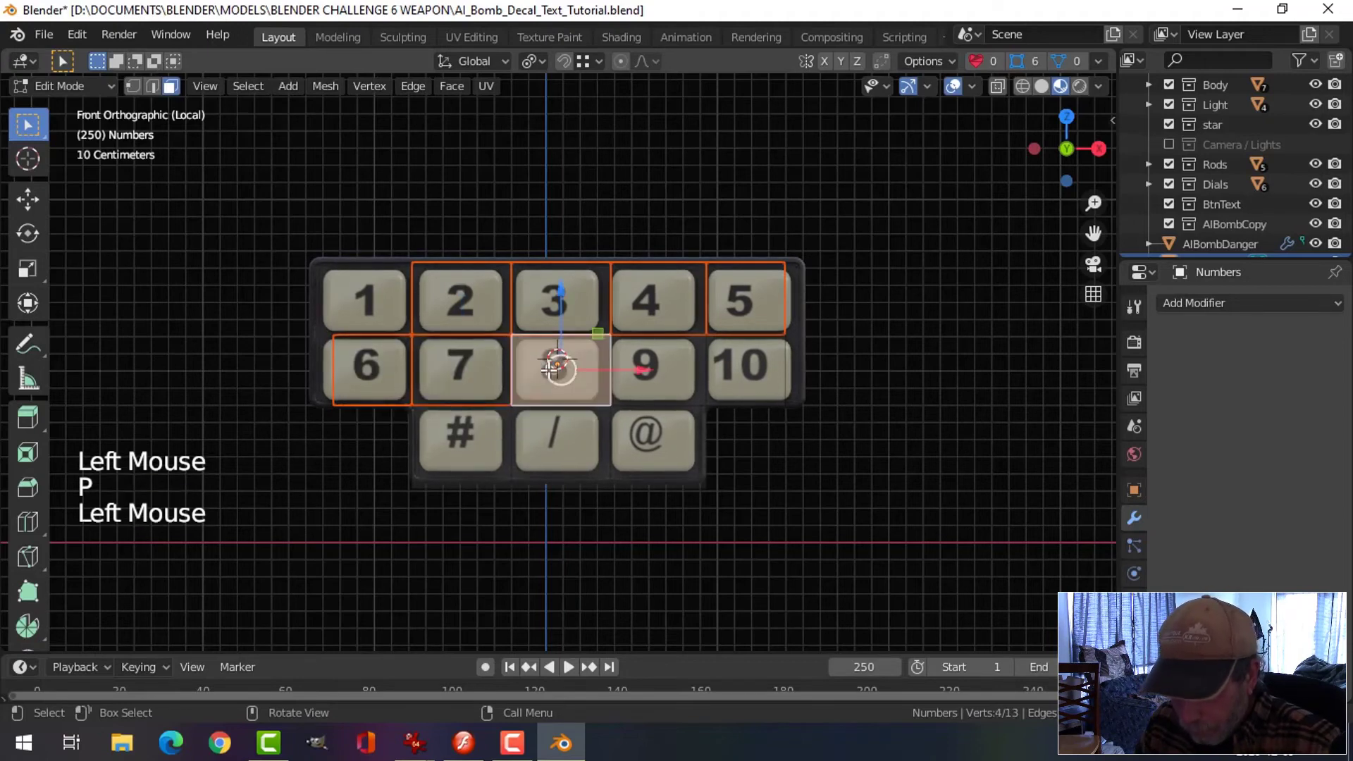
{"action": "key", "text": "p"}
{"action": "left_click", "coordinate": [619, 379]}
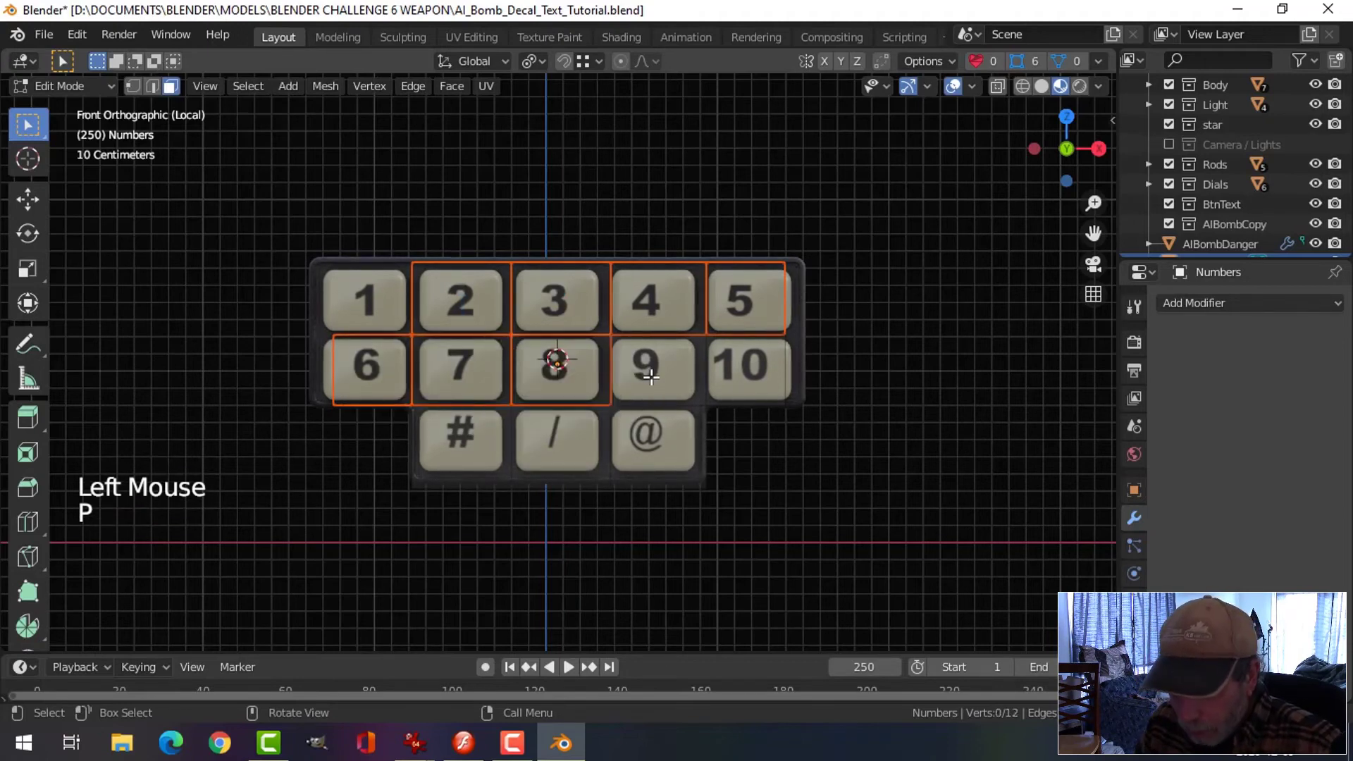
{"action": "left_click", "coordinate": [650, 377]}
{"action": "key", "text": "p"}
{"action": "left_click", "coordinate": [651, 378]}
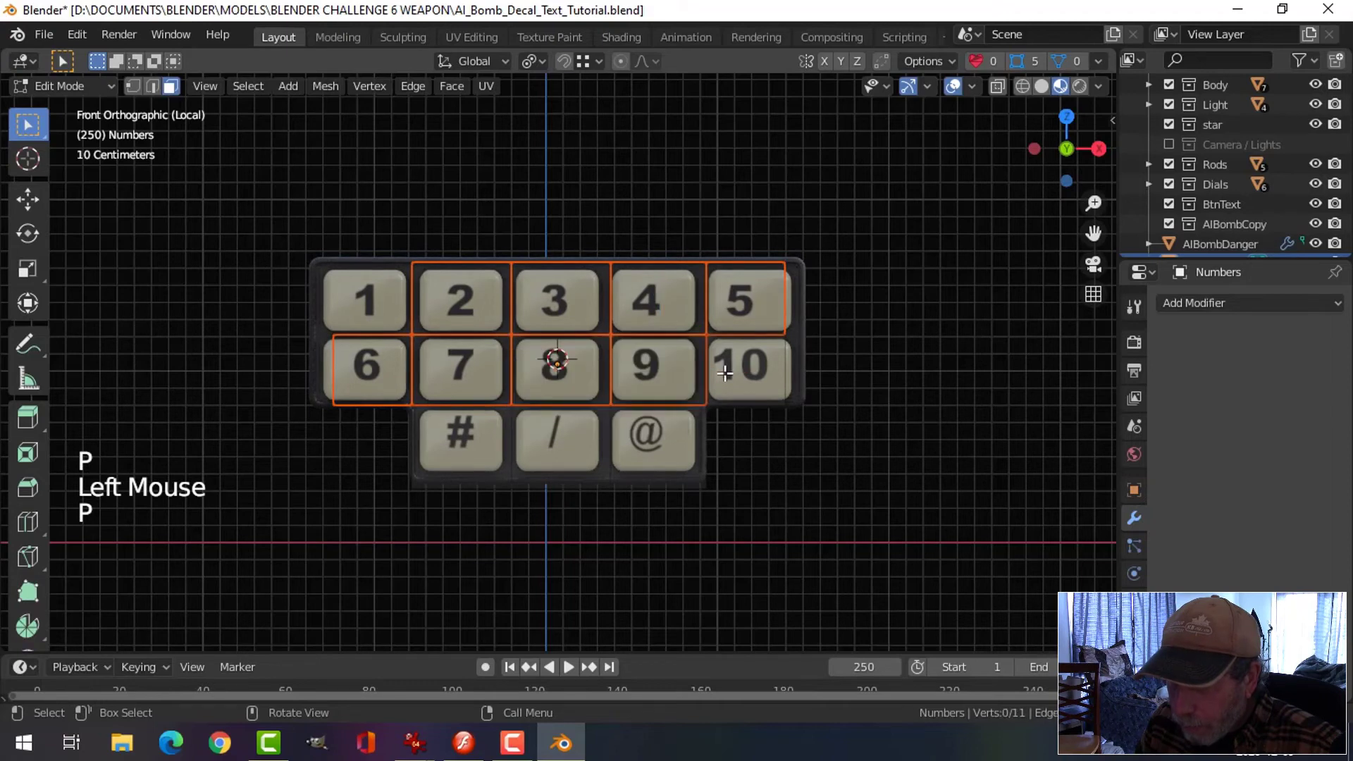
{"action": "left_click", "coordinate": [738, 372]}
{"action": "key", "text": "p"}
{"action": "left_click", "coordinate": [732, 374]}
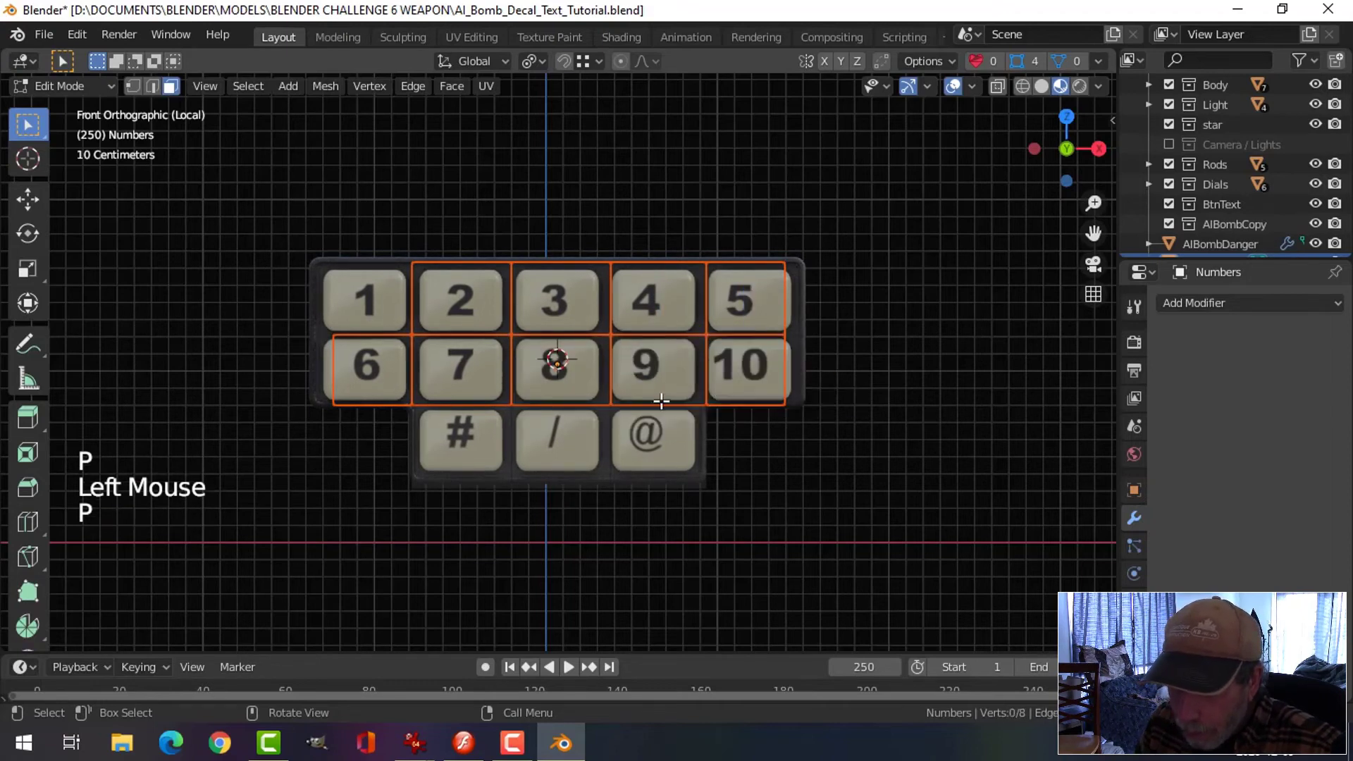
Step: Separate the #, / and @ label faces into individual objects and return to Object Mode
{"action": "left_click", "coordinate": [469, 448]}
{"action": "key", "text": "p"}
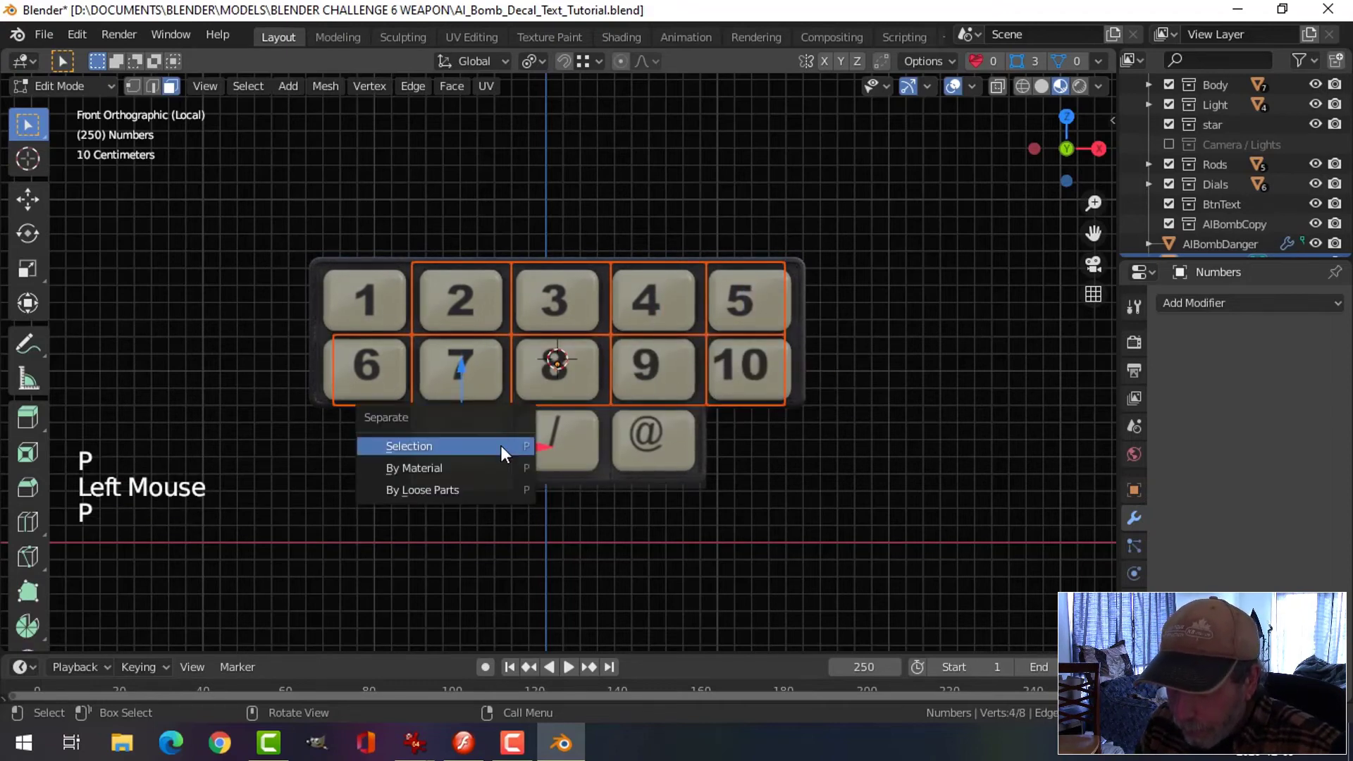
{"action": "left_click", "coordinate": [501, 446]}
{"action": "left_click", "coordinate": [573, 442]}
{"action": "key", "text": "p"}
{"action": "left_click", "coordinate": [567, 442]}
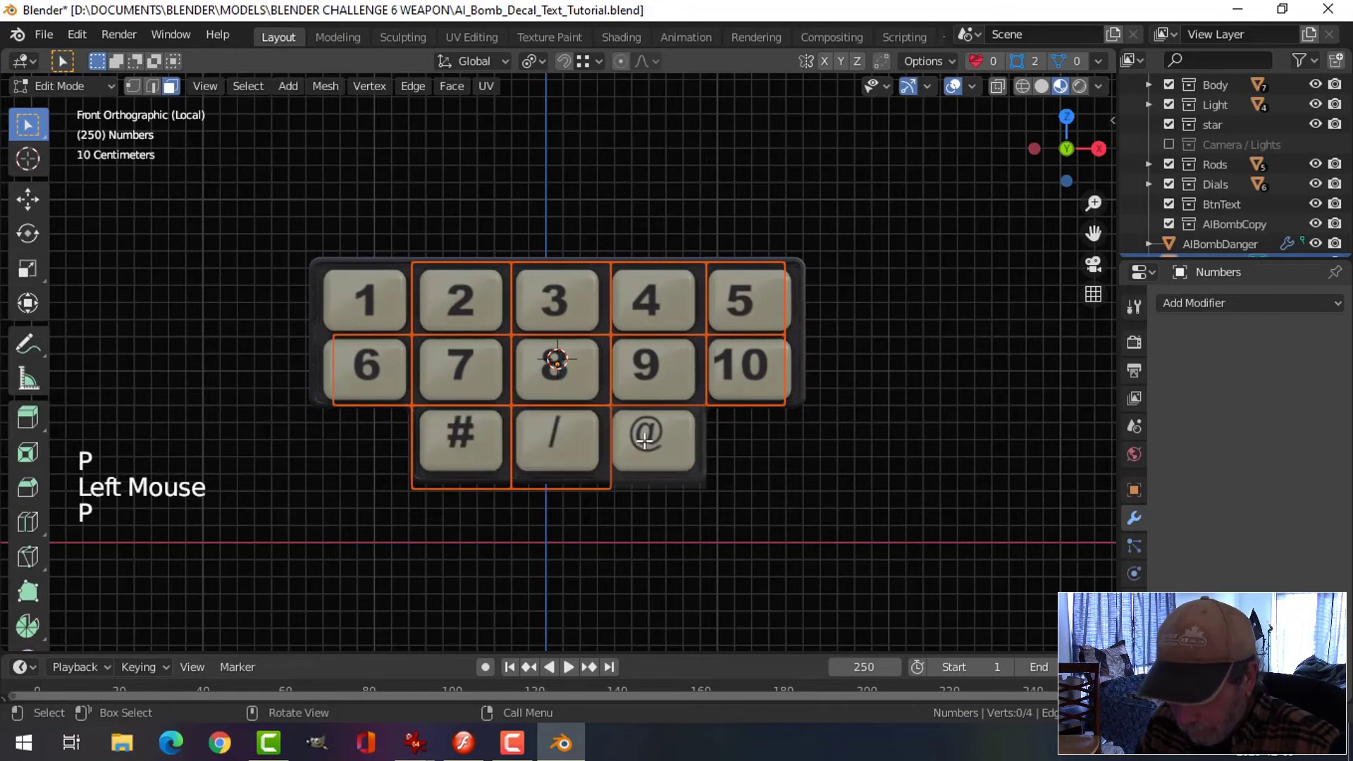
{"action": "left_click", "coordinate": [645, 441]}
{"action": "key", "text": "p"}
{"action": "left_click", "coordinate": [645, 441]}
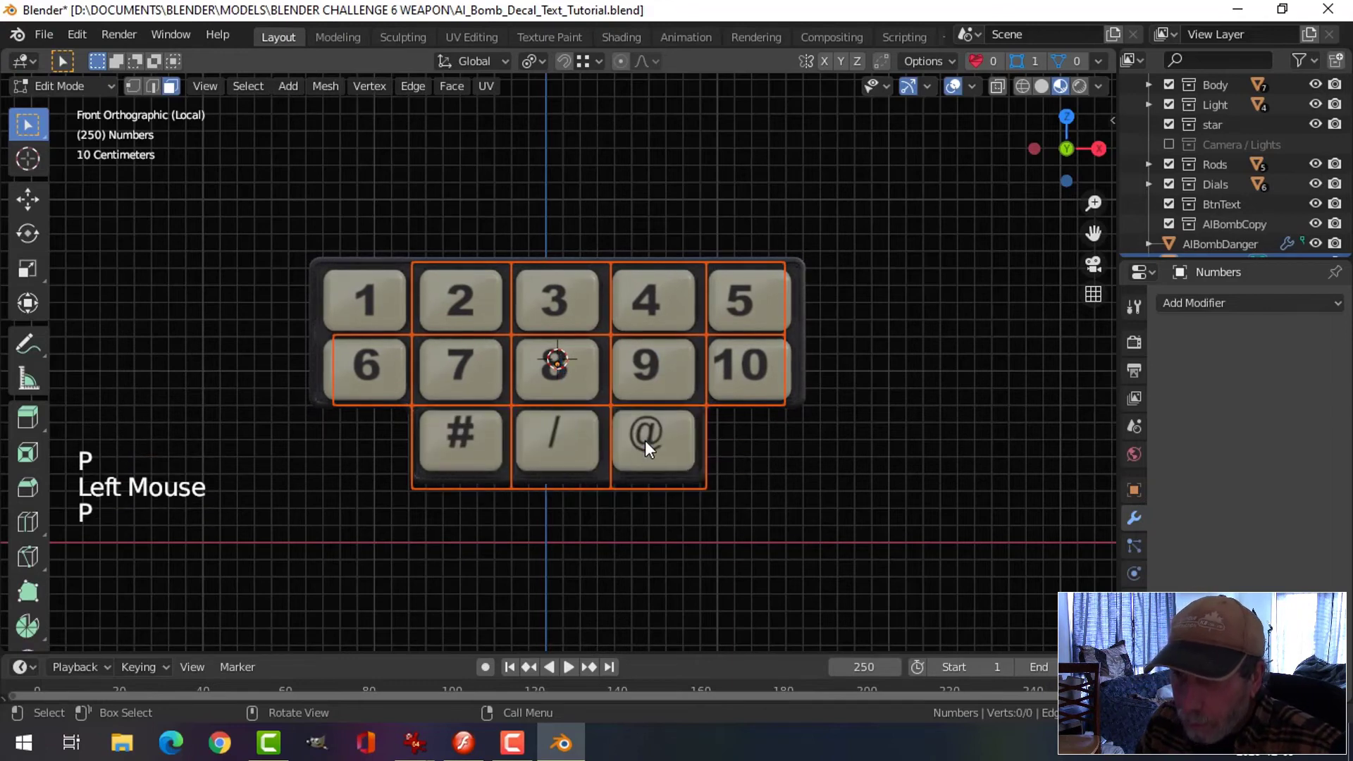
{"action": "key", "text": "Tab"}
Step: Move the 1 label plane slightly left along X to centre the numeral on its button
{"action": "left_click", "coordinate": [366, 296]}
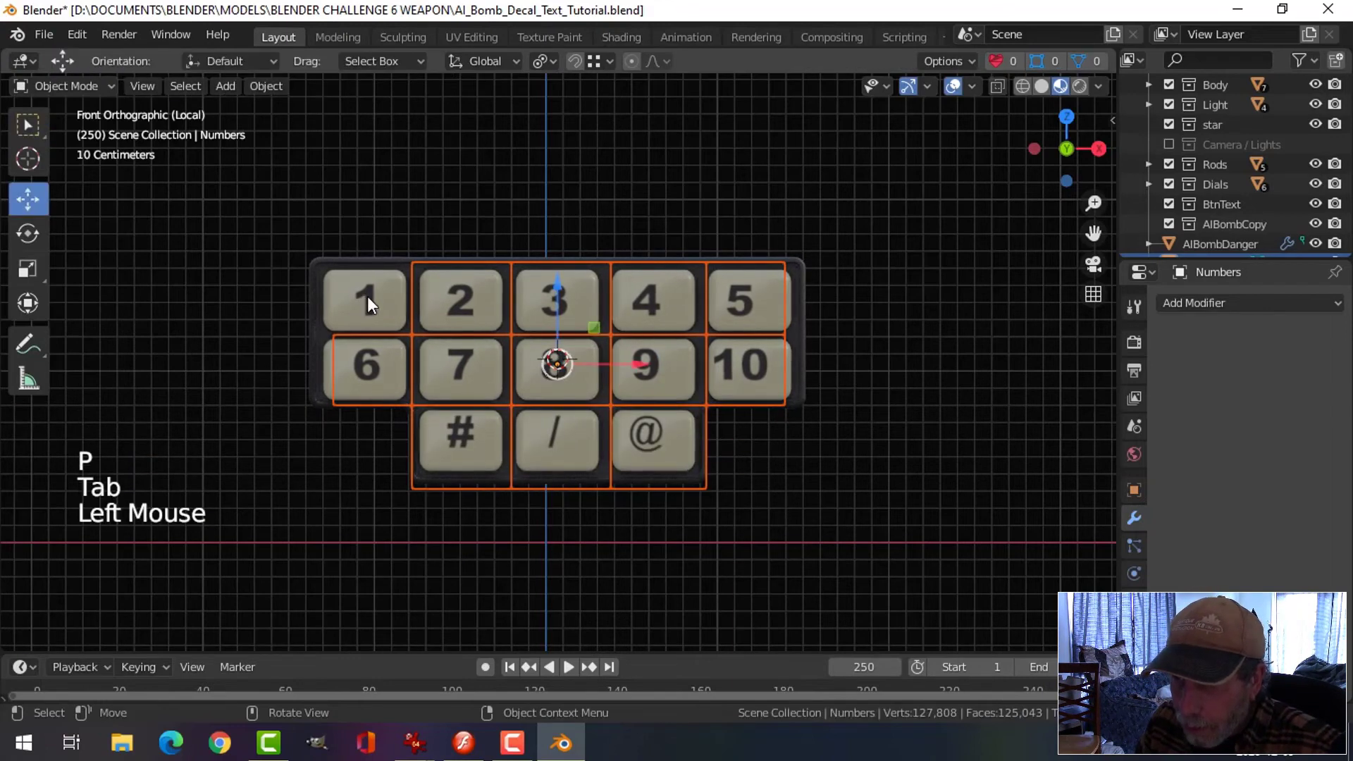
{"action": "left_click", "coordinate": [471, 296]}
{"action": "left_click", "coordinate": [366, 300]}
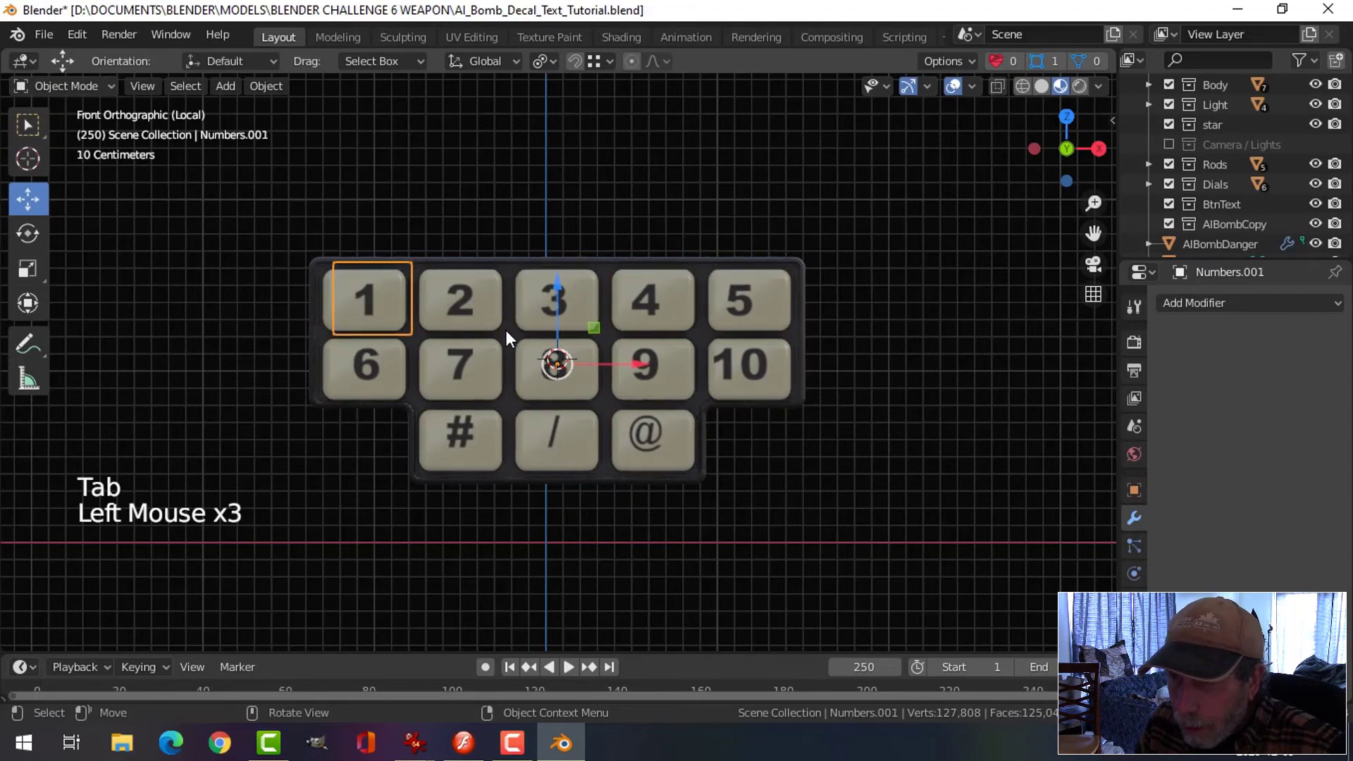
{"action": "middle_click_drag", "start_coordinate": [553, 359], "coordinate": [626, 358], "text": "shift"}
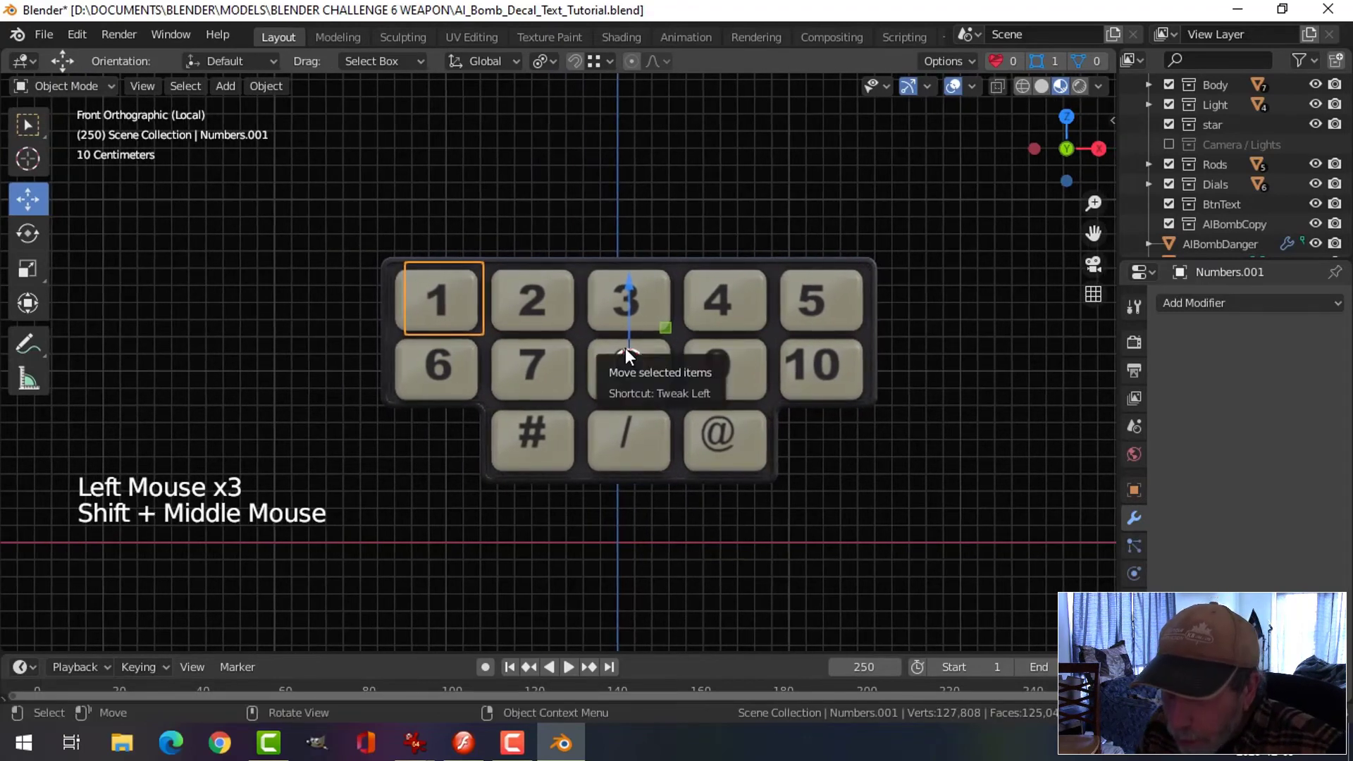
{"action": "key", "text": "Left"}
{"action": "key", "text": "Left"}
{"action": "key", "text": "Left"}
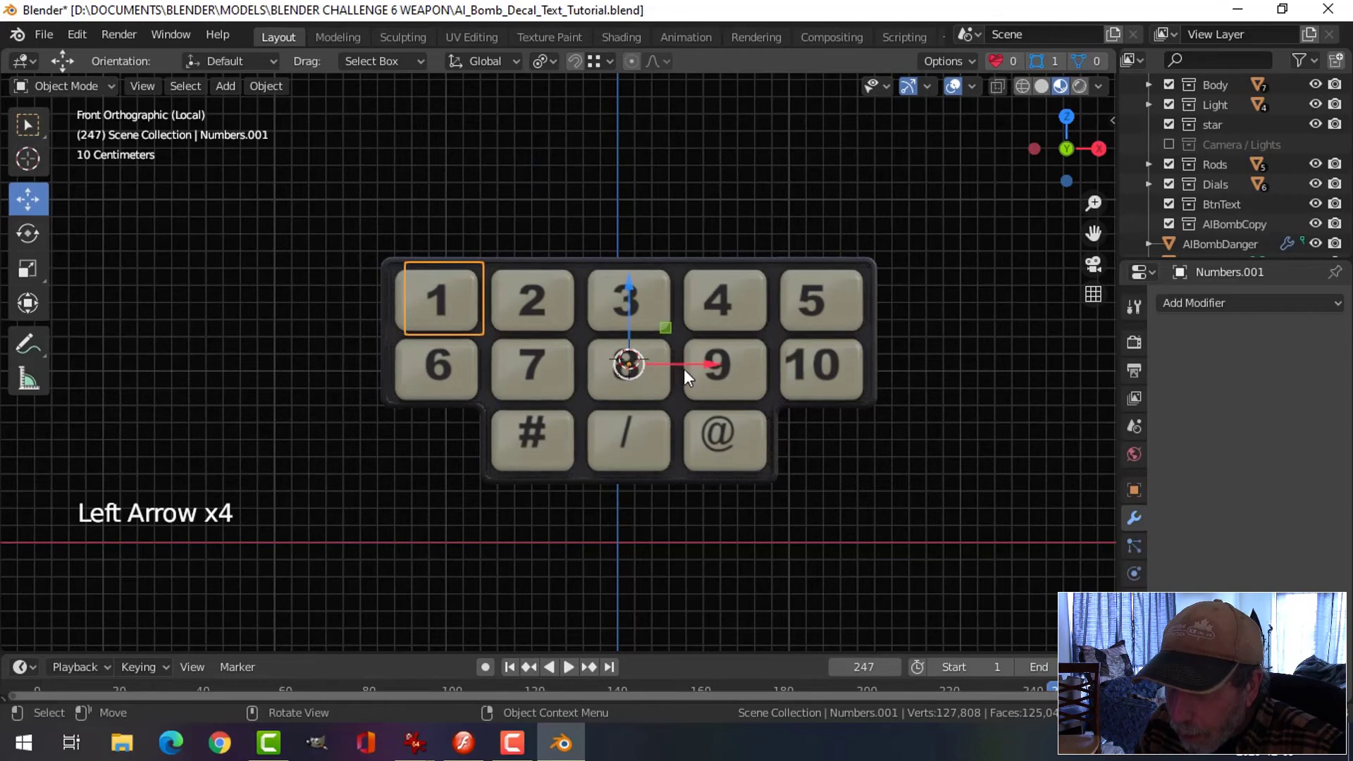
{"action": "left_click_drag", "start_coordinate": [715, 367], "coordinate": [709, 366]}
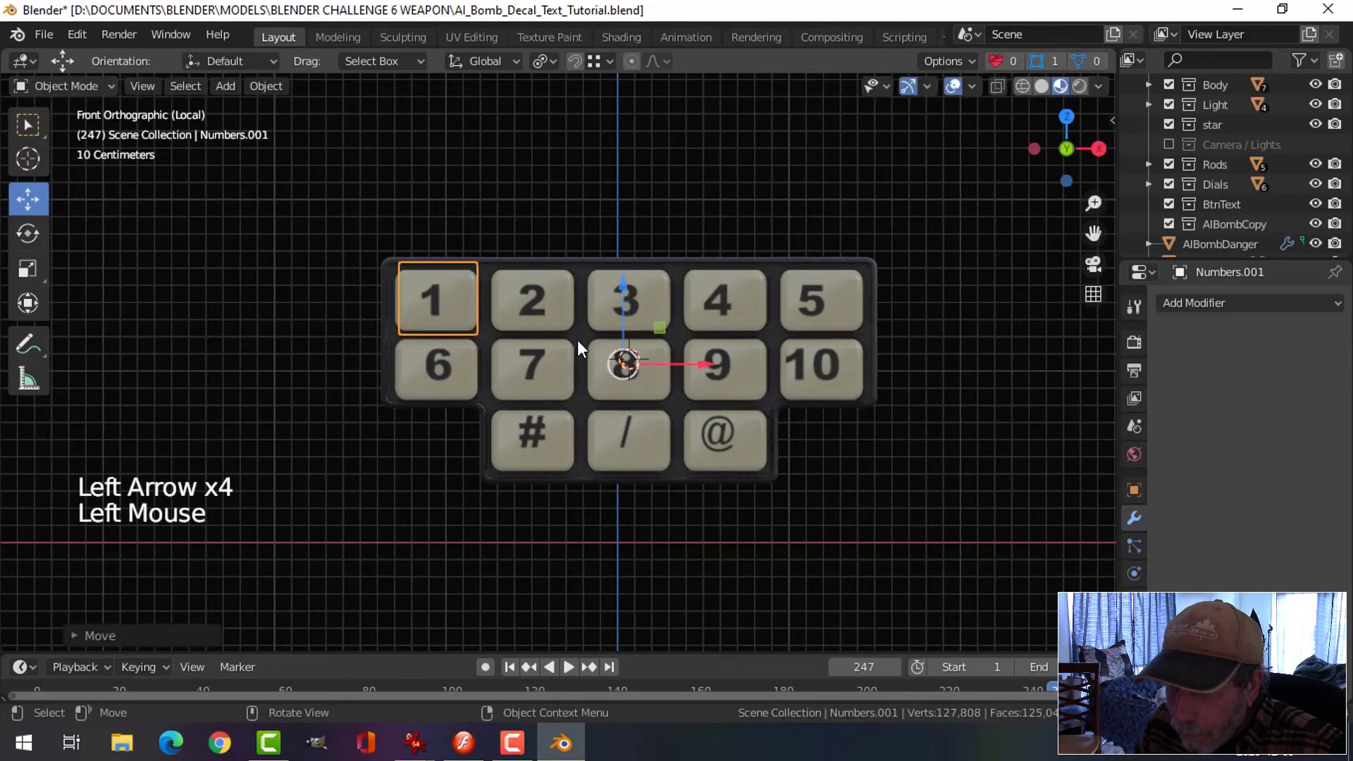
Step: Centre the 4, 5, 7 and 10 labels on their buttons with small moves along X and Z
{"action": "left_click", "coordinate": [530, 298]}
{"action": "left_click", "coordinate": [720, 302]}
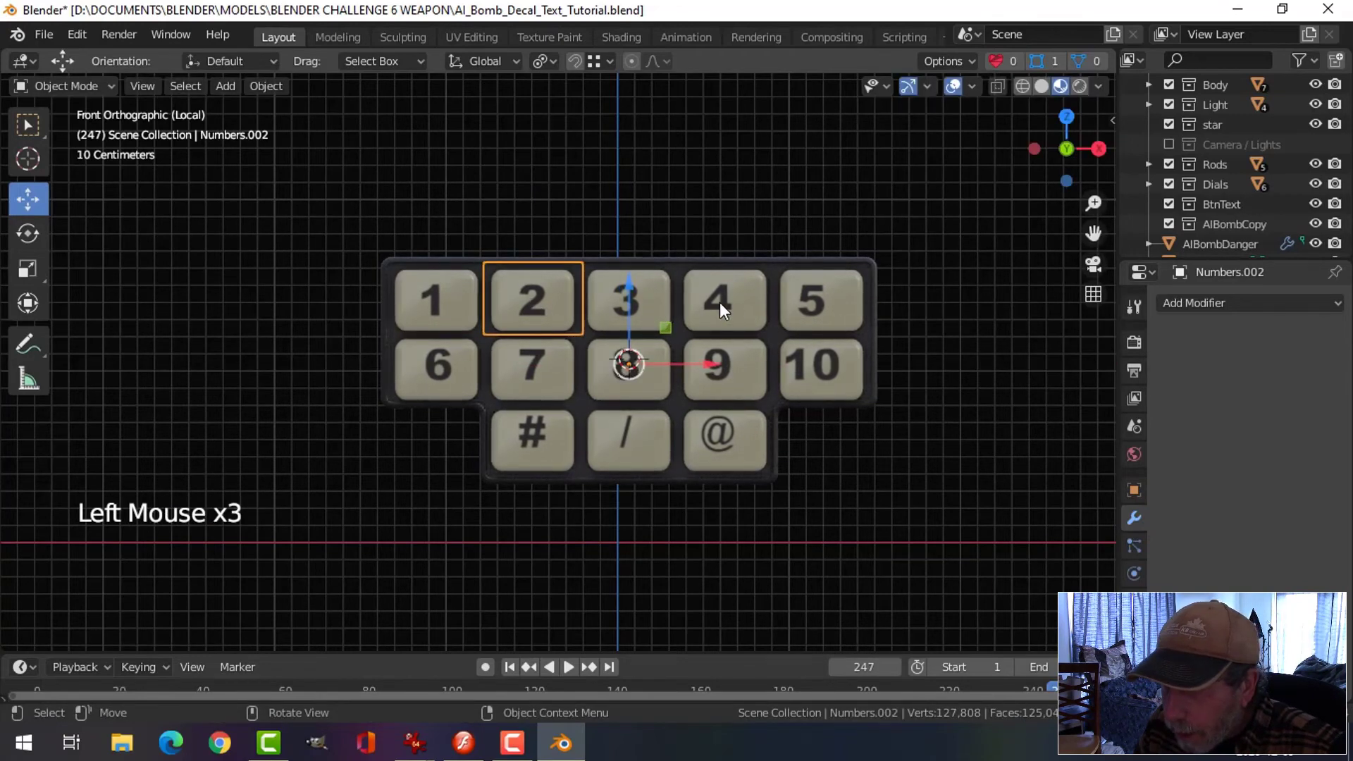
{"action": "left_click_drag", "start_coordinate": [704, 364], "coordinate": [718, 363]}
{"action": "left_click", "coordinate": [827, 324]}
{"action": "left_click", "coordinate": [533, 375]}
{"action": "left_click_drag", "start_coordinate": [627, 289], "coordinate": [627, 296]}
{"action": "left_click", "coordinate": [621, 362]}
{"action": "left_click_drag", "start_coordinate": [707, 362], "coordinate": [715, 363]}
{"action": "left_click", "coordinate": [810, 372]}
{"action": "left_click_drag", "start_coordinate": [633, 291], "coordinate": [629, 295]}
Step: Lower the 6, #, / and @ label planes slightly and shift @ right to centre them on their buttons
{"action": "left_click", "coordinate": [445, 362]}
{"action": "left_click", "coordinate": [536, 431]}
{"action": "left_click", "coordinate": [627, 431]}
{"action": "left_click", "coordinate": [719, 433]}
{"action": "left_click_drag", "start_coordinate": [710, 370], "coordinate": [716, 369]}
{"action": "key", "text": "Caps_Lock"}
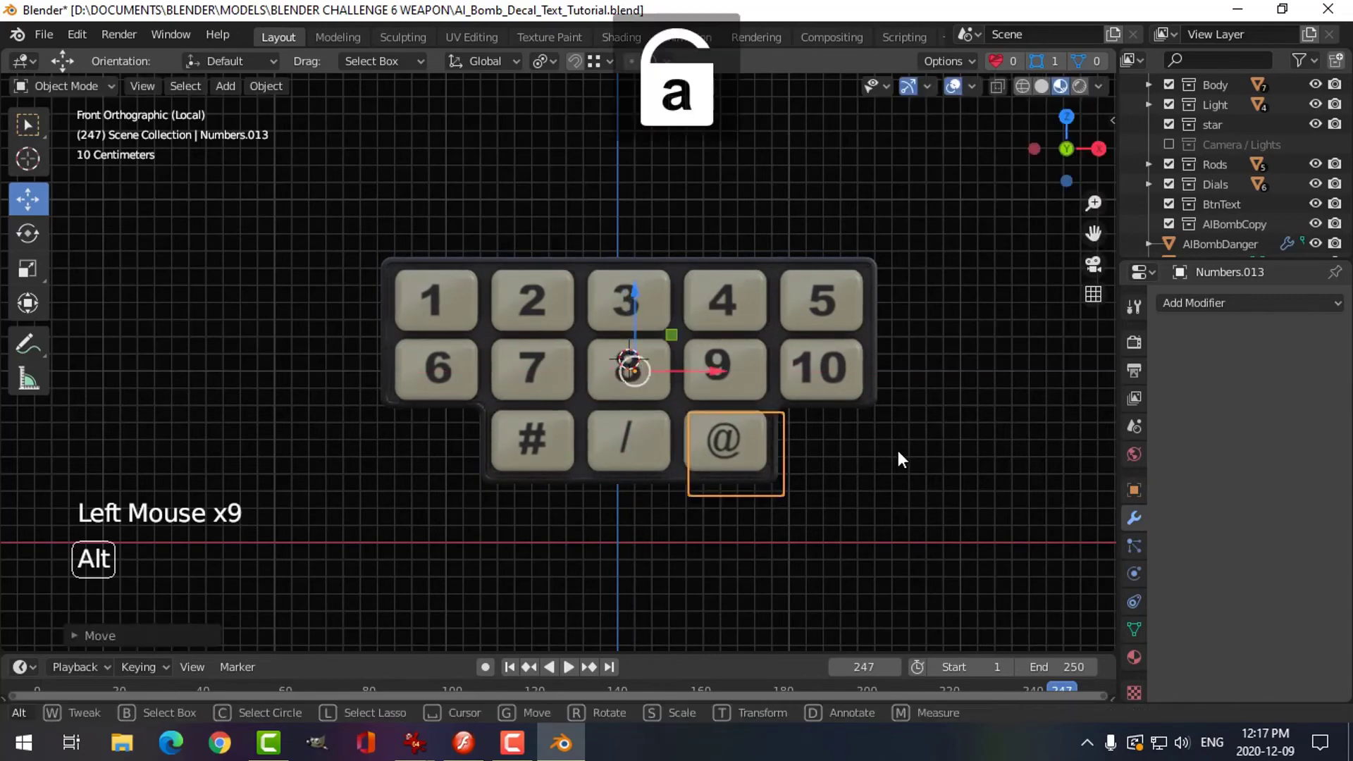
{"action": "key", "text": "Escape"}
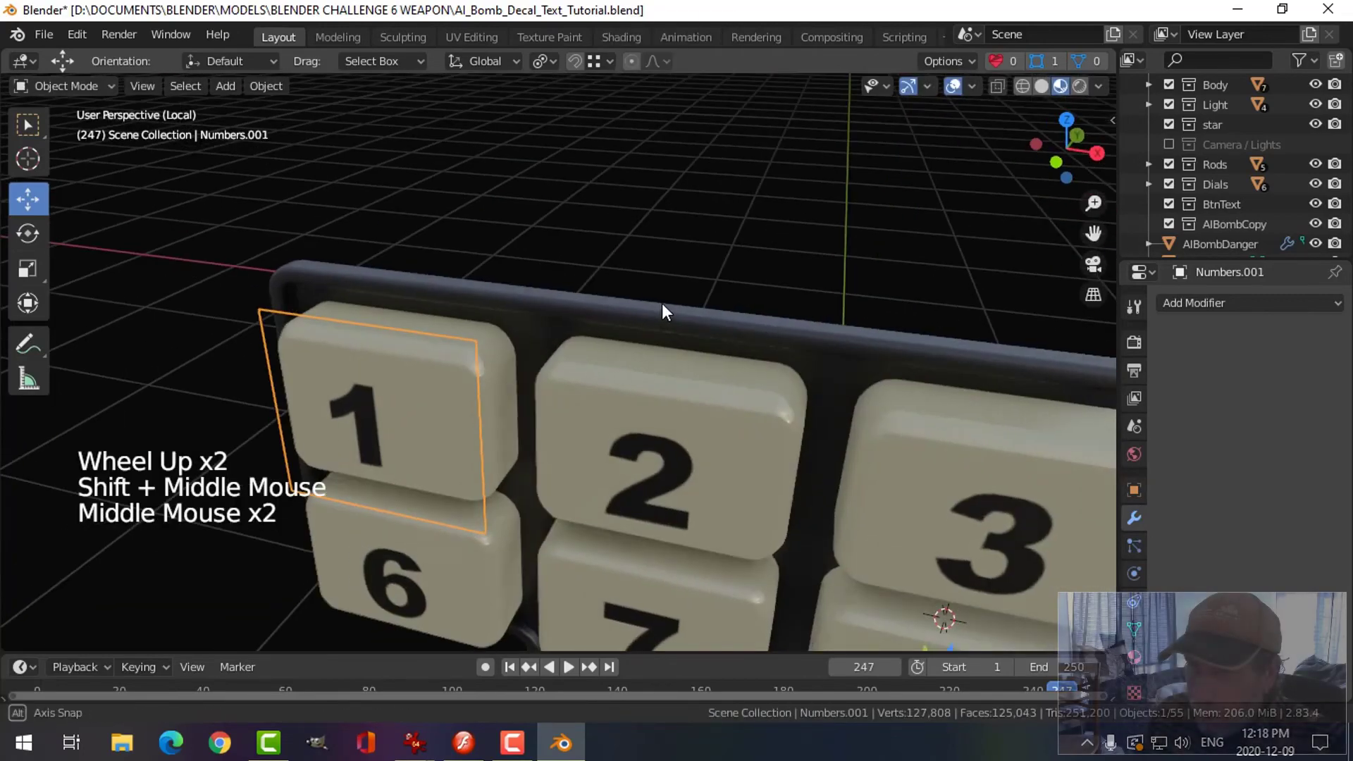
Step: Select all thirteen label planes together and subdivide all their faces three times in Edit Mode
{"action": "scroll", "coordinate": [606, 399], "scroll_direction": "down", "scroll_amount": 1}
{"action": "scroll", "coordinate": [606, 398], "scroll_direction": "down", "scroll_amount": 1}
{"action": "middle_click_drag", "start_coordinate": [606, 399], "coordinate": [628, 264], "text": "shift"}
{"action": "left_click", "coordinate": [628, 264], "text": "shift"}
{"action": "left_click", "coordinate": [906, 283], "text": "shift"}
{"action": "scroll", "coordinate": [827, 358], "scroll_direction": "down", "scroll_amount": 2}
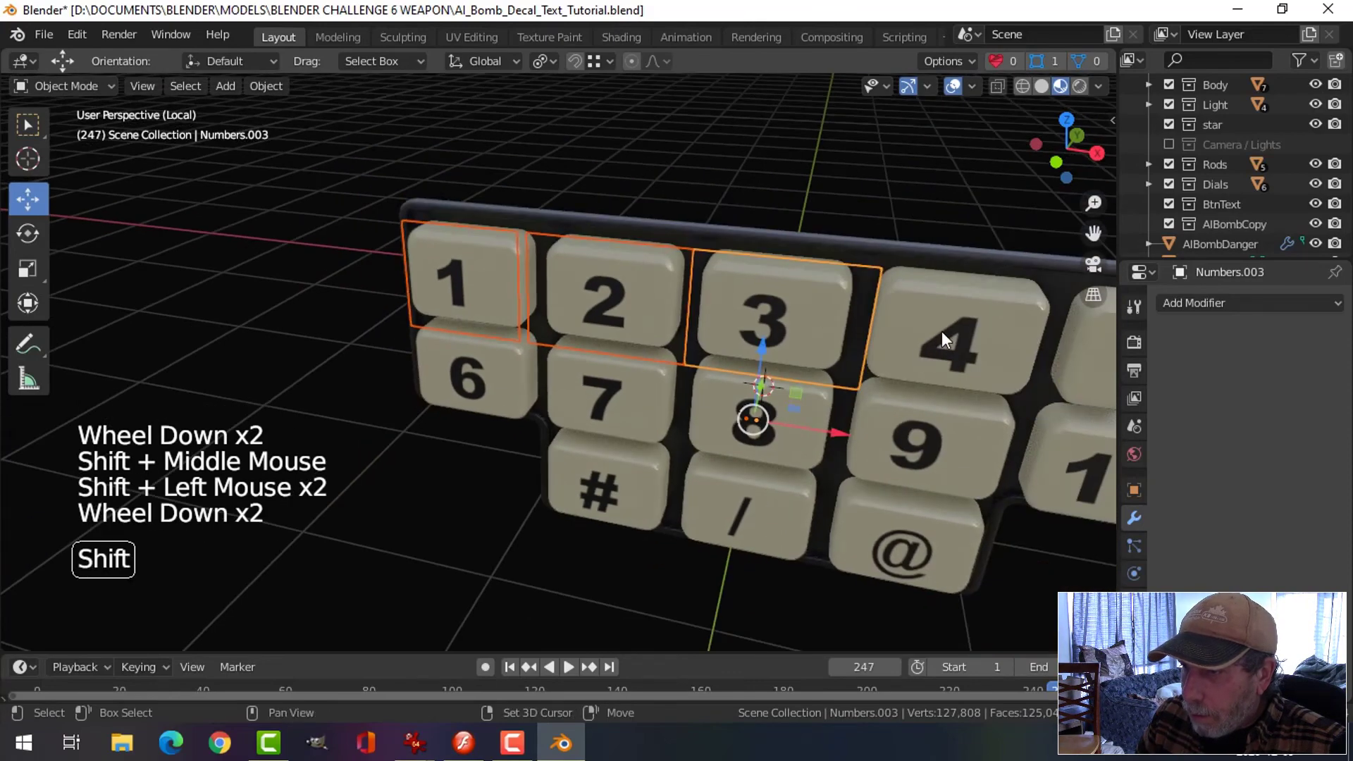
{"action": "left_click", "coordinate": [941, 331], "text": "shift"}
{"action": "scroll", "coordinate": [962, 379], "scroll_direction": "down", "scroll_amount": 2}
{"action": "left_click", "coordinate": [958, 369], "text": "shift"}
{"action": "left_click", "coordinate": [952, 434], "text": "shift"}
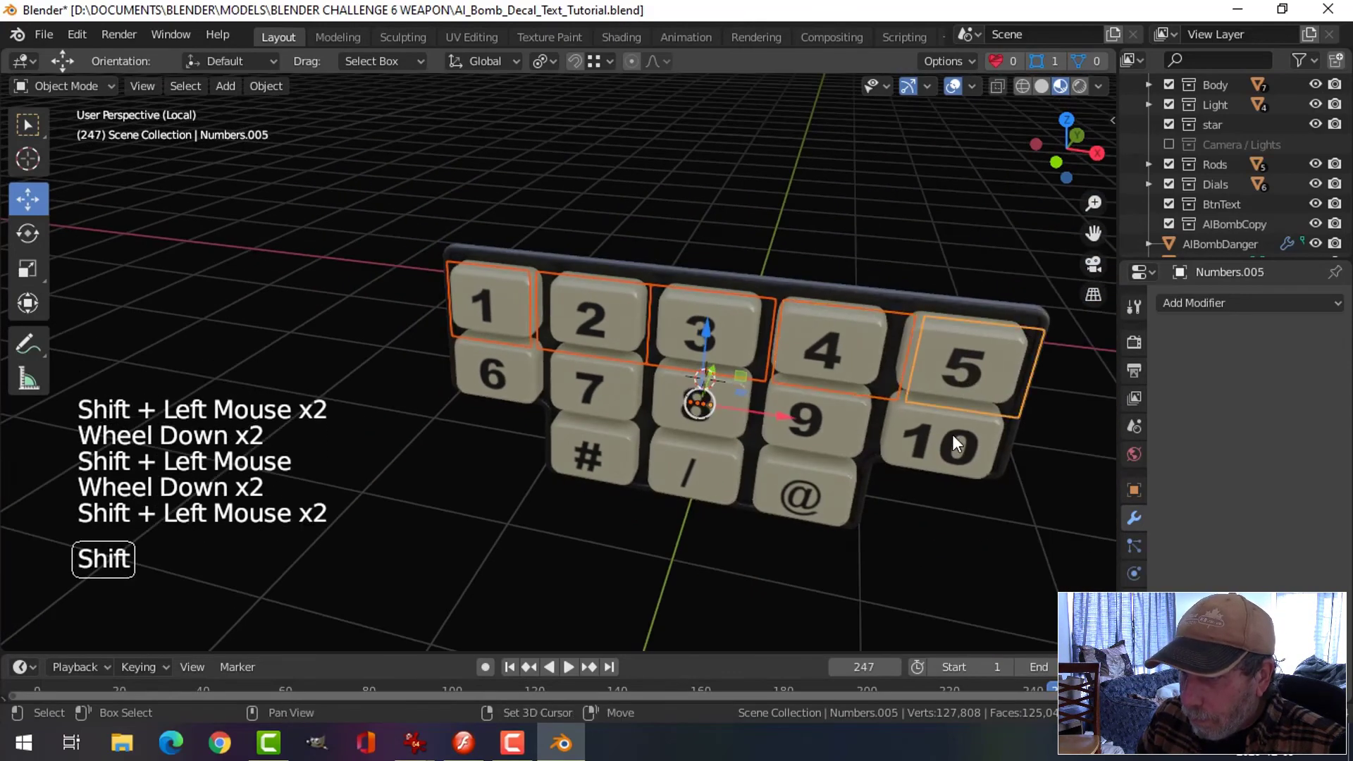
{"action": "left_click", "coordinate": [823, 421], "text": "shift"}
{"action": "left_click", "coordinate": [586, 387], "text": "shift"}
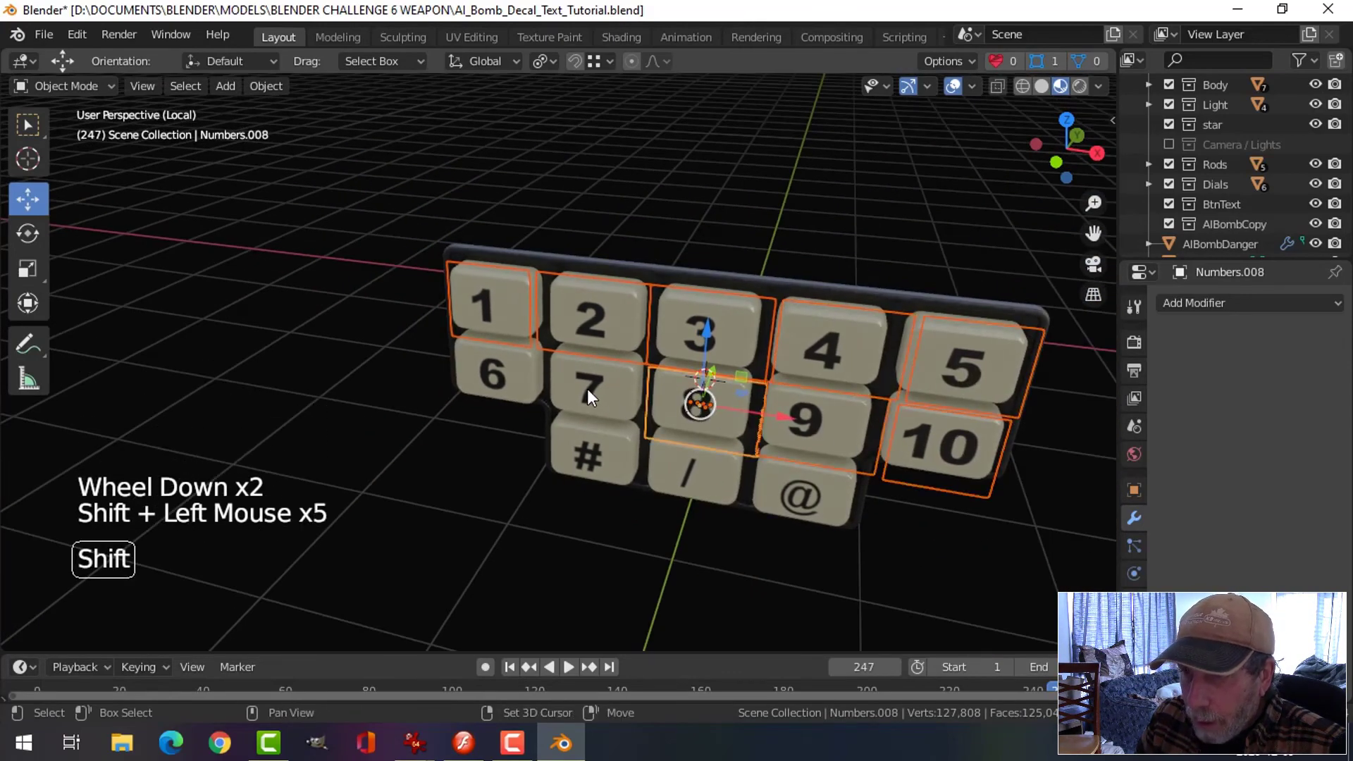
{"action": "left_click", "coordinate": [493, 371], "text": "shift"}
{"action": "left_click", "coordinate": [587, 457], "text": "shift"}
{"action": "left_click", "coordinate": [686, 472], "text": "shift"}
{"action": "left_click", "coordinate": [800, 497], "text": "shift"}
{"action": "key", "text": "Tab"}
{"action": "key", "text": "a"}
{"action": "right_click", "coordinate": [669, 294]}
{"action": "left_click", "coordinate": [670, 294]}
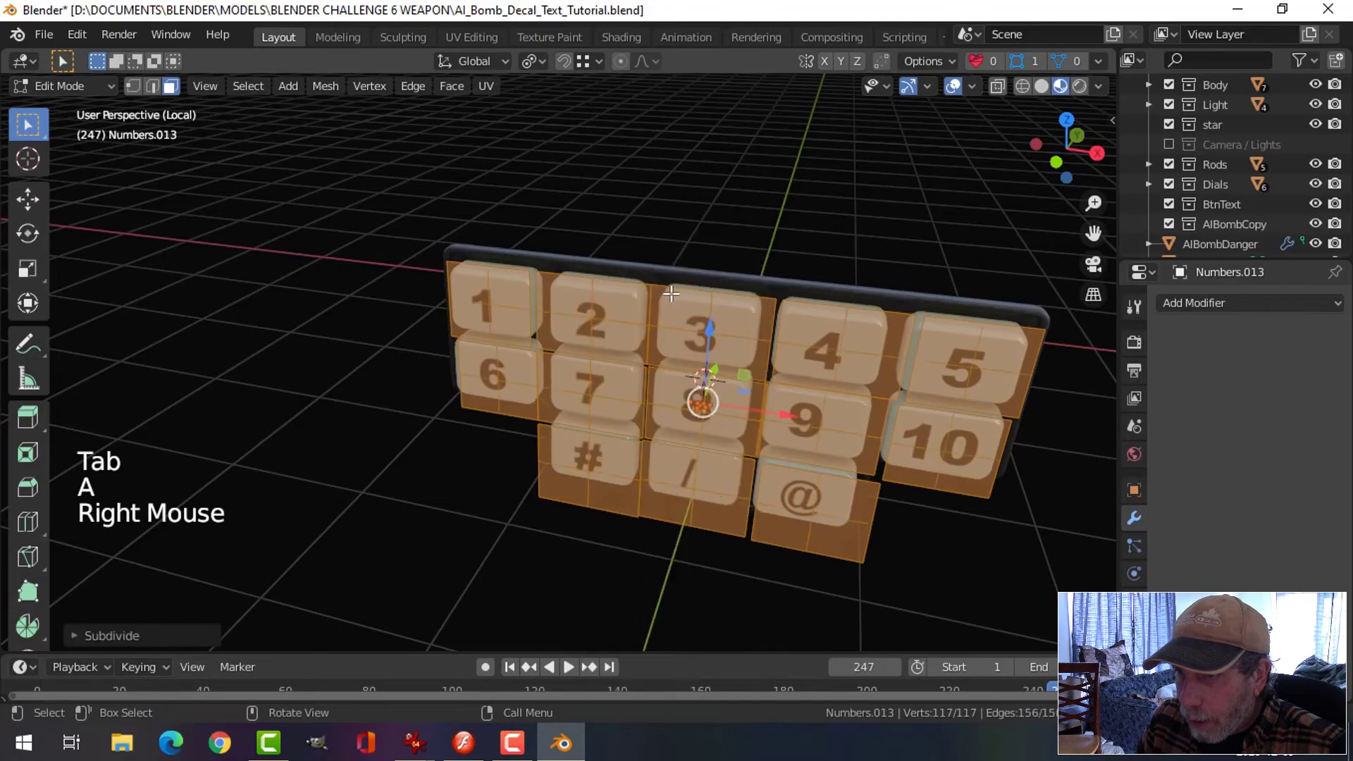
{"action": "right_click", "coordinate": [718, 347]}
{"action": "left_click", "coordinate": [655, 295]}
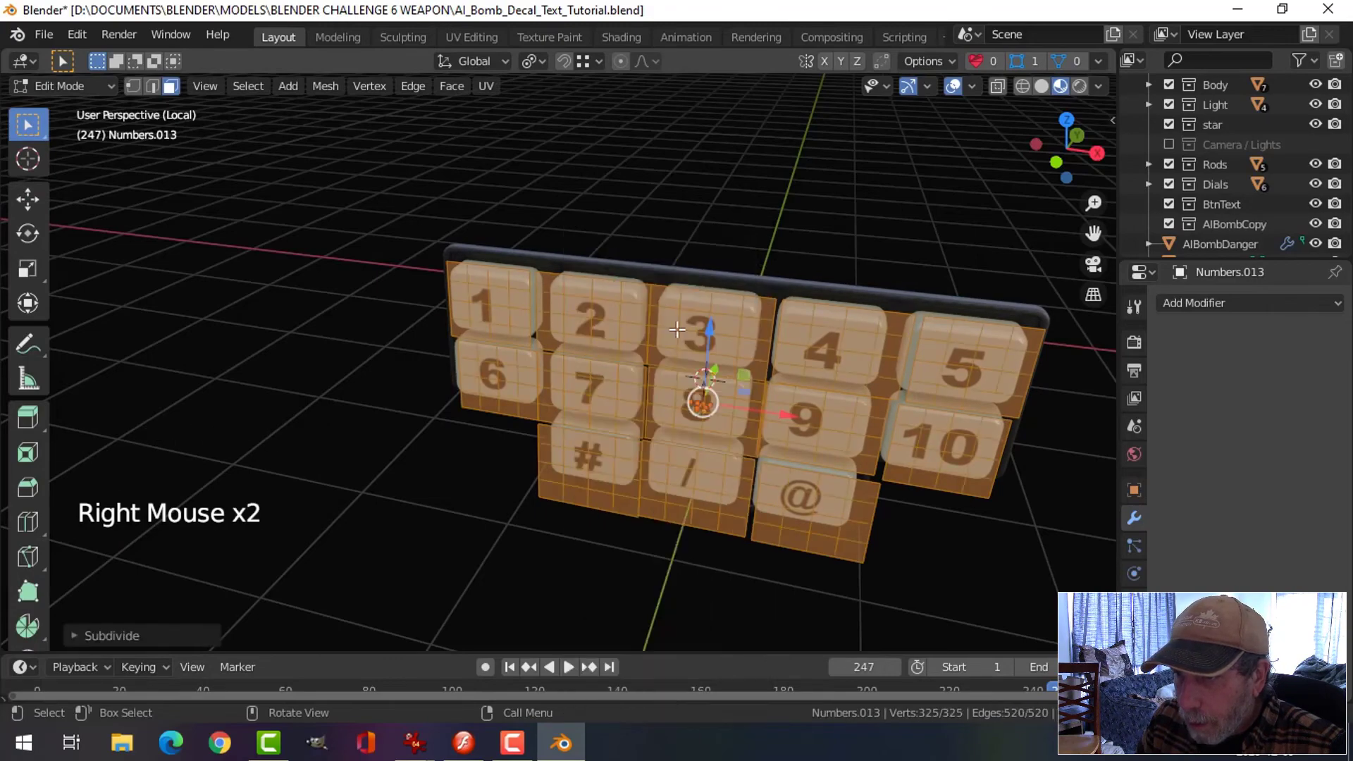
{"action": "right_click", "coordinate": [715, 331]}
{"action": "key", "text": "Tab"}
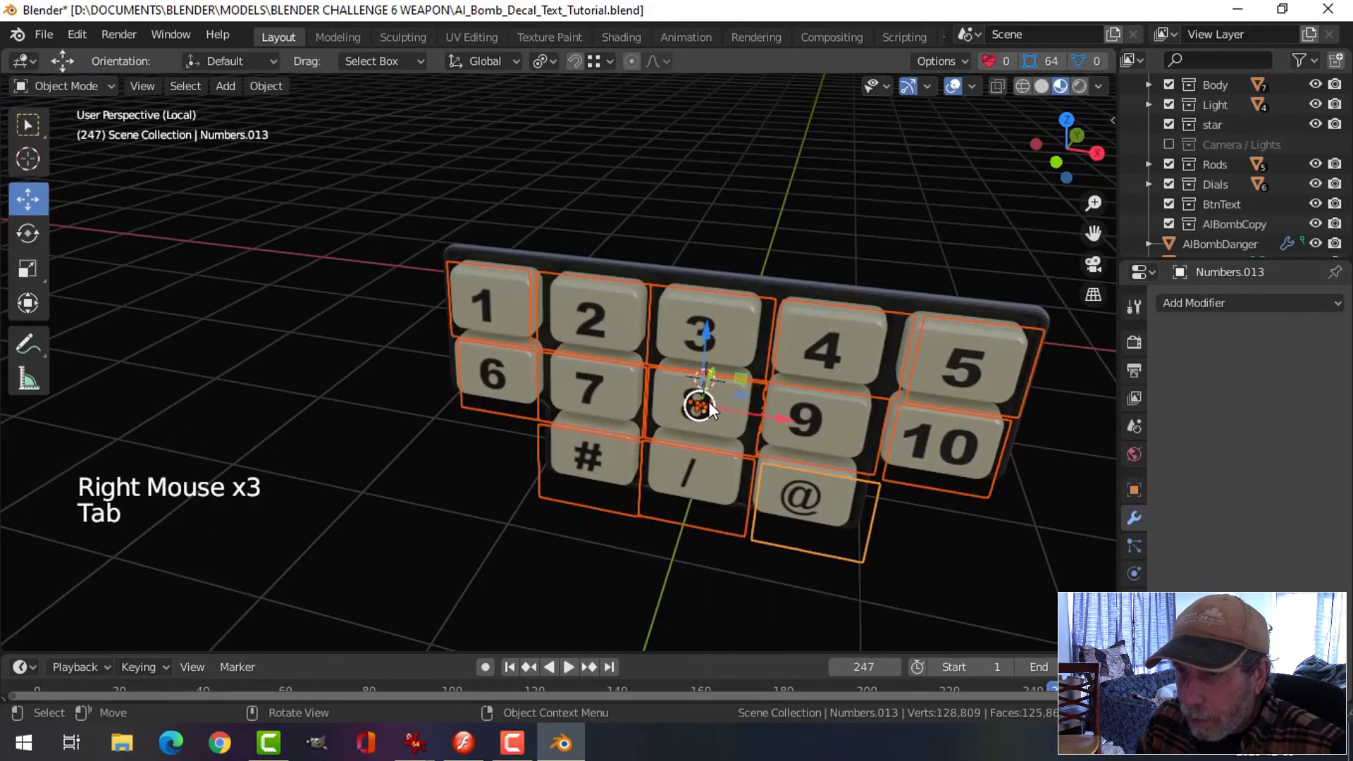
Step: Select only the 1 label plane and fine-tune its position over its button in front view
{"action": "middle_click", "coordinate": [534, 319], "text": "alt"}
{"action": "key", "text": "alt+a"}
{"action": "left_click", "coordinate": [513, 290]}
{"action": "middle_click_drag", "start_coordinate": [514, 290], "coordinate": [616, 371]}
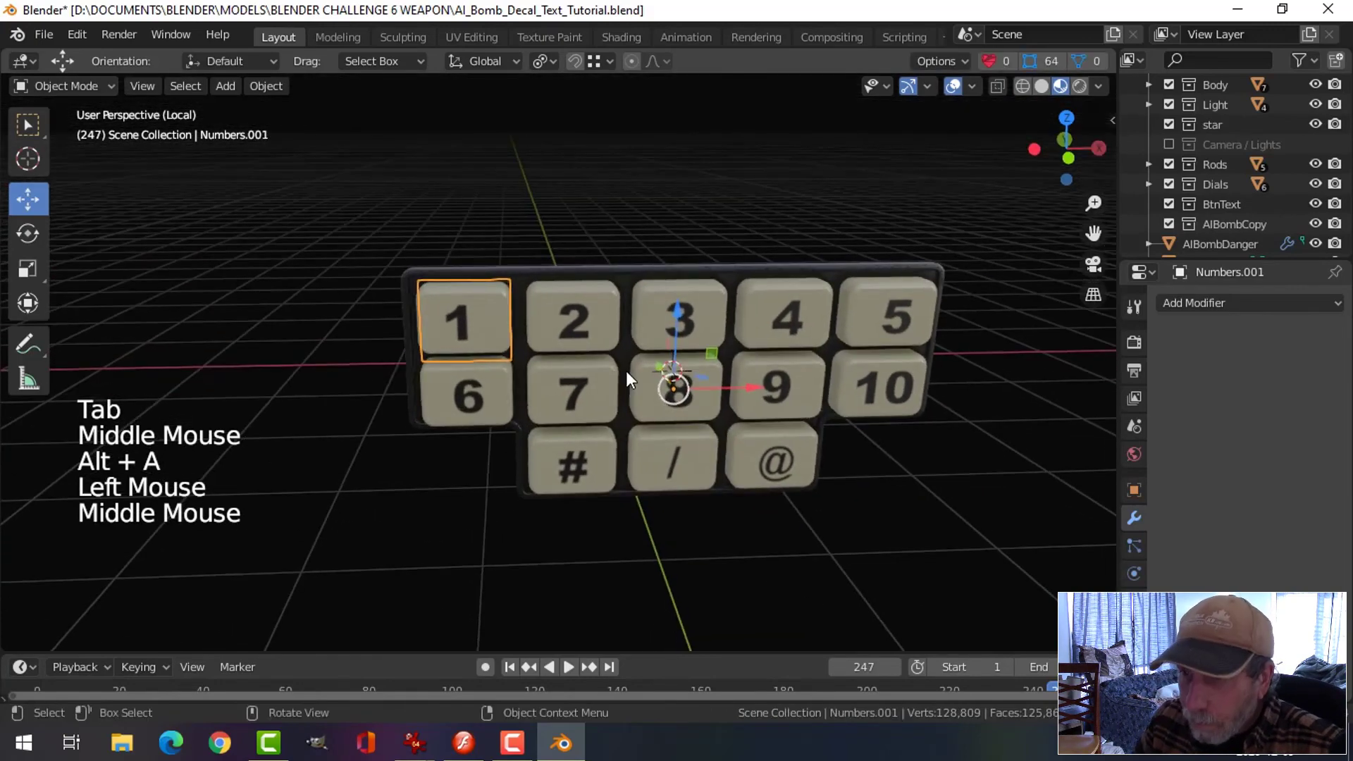
{"action": "key", "text": "KP_1"}
{"action": "scroll", "coordinate": [625, 370], "scroll_direction": "up", "scroll_amount": 3}
{"action": "key", "text": "g"}
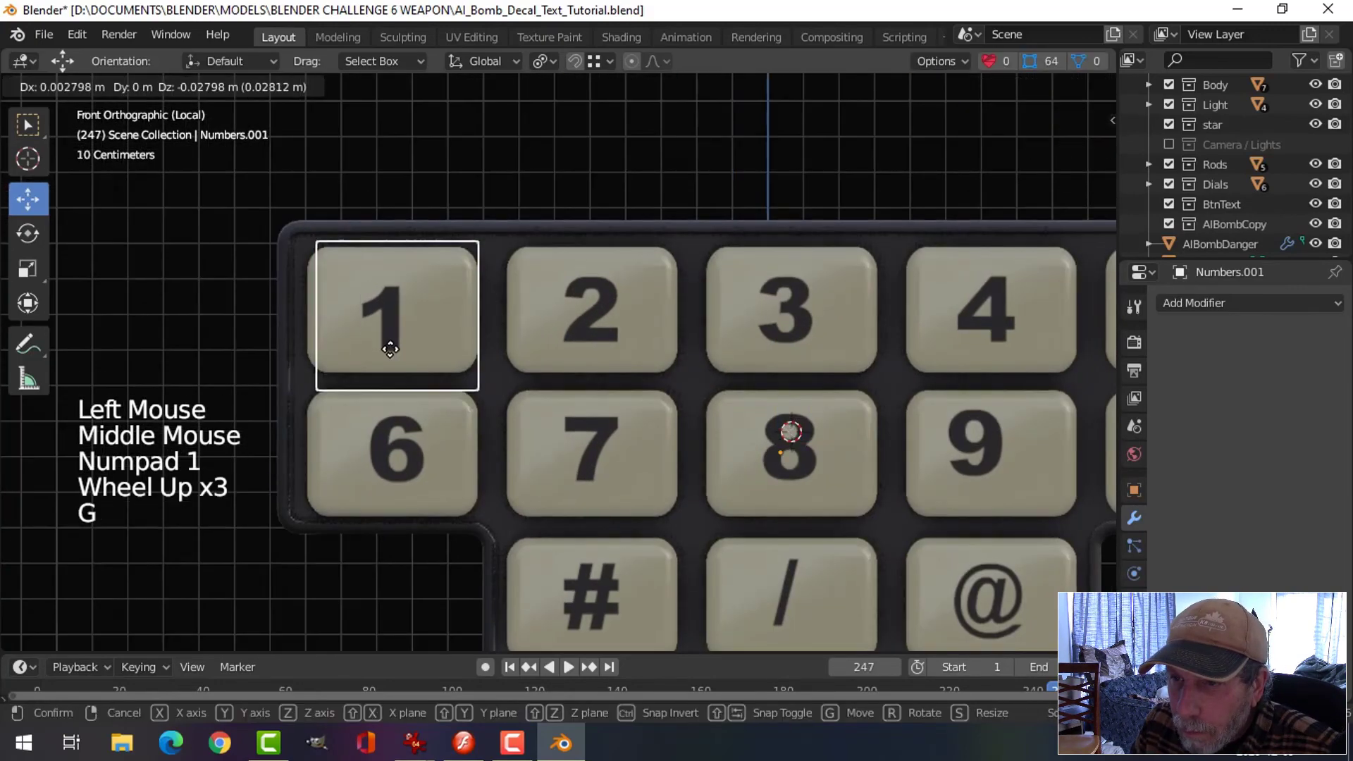
{"action": "left_click", "coordinate": [389, 331]}
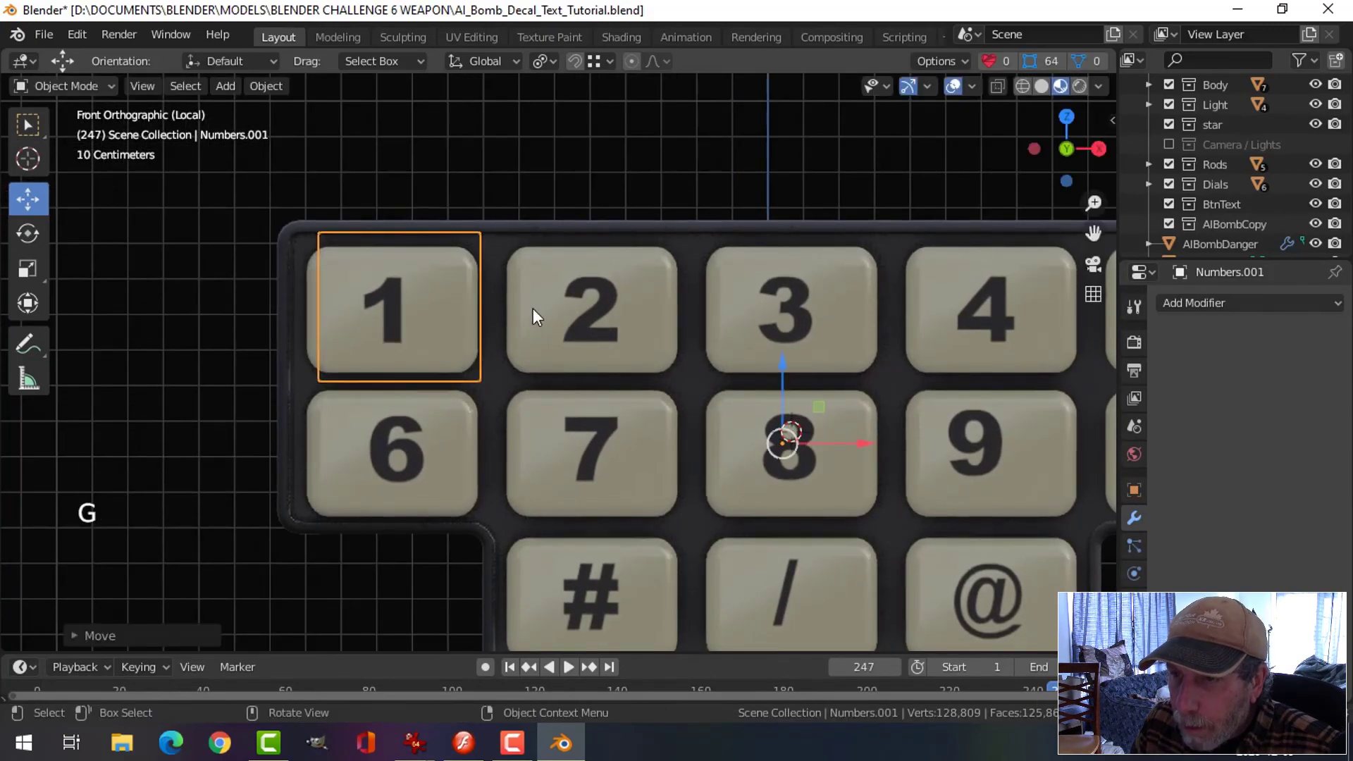
Step: Add a Shrinkwrap modifier to the 1 label plane, hiding the plane to pick the keypad button mesh as the target
{"action": "key", "text": "alt+a"}
{"action": "middle_click_drag", "start_coordinate": [532, 307], "coordinate": [485, 266]}
{"action": "left_click", "coordinate": [485, 267]}
{"action": "middle_click_drag", "start_coordinate": [632, 298], "coordinate": [599, 353], "text": "shift"}
{"action": "middle_click_drag", "start_coordinate": [599, 352], "coordinate": [613, 494]}
{"action": "left_click", "coordinate": [1247, 304]}
{"action": "left_click", "coordinate": [1085, 525]}
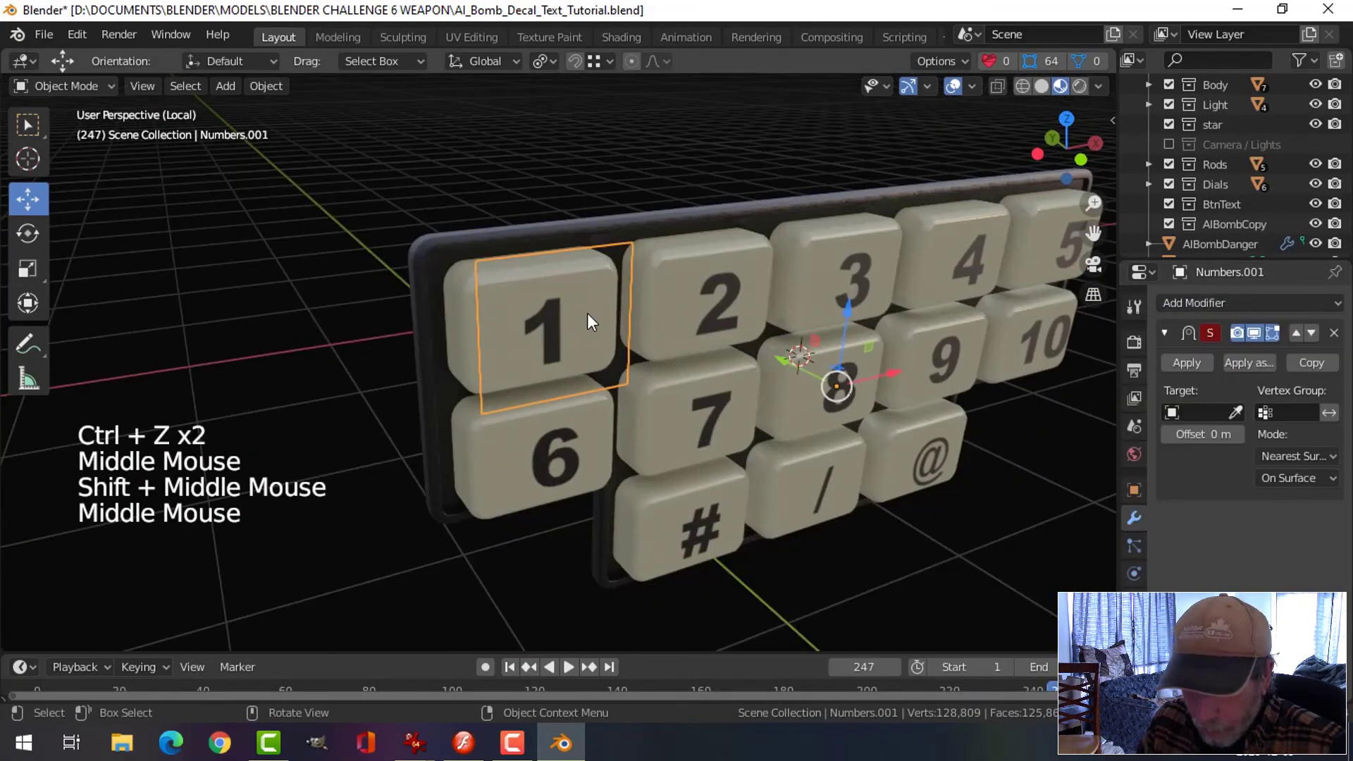
{"action": "key", "text": "h"}
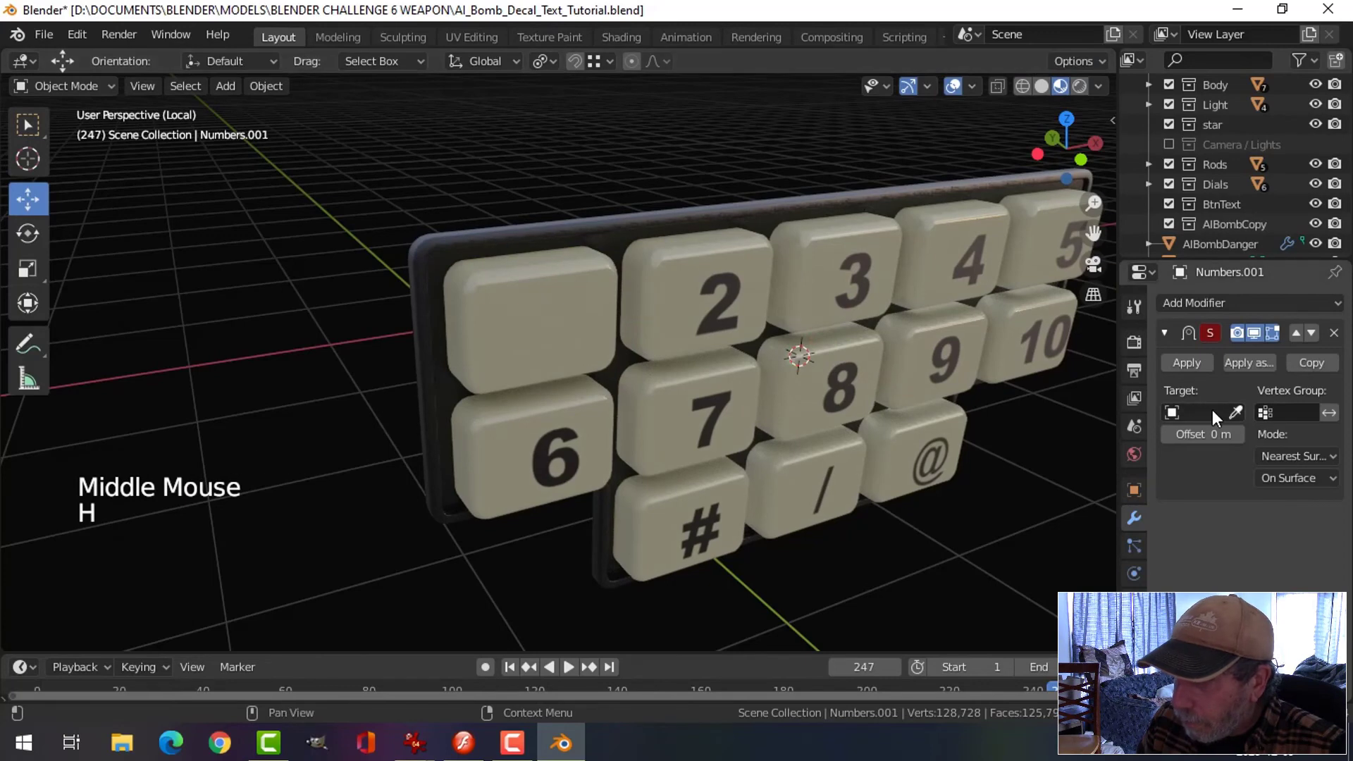
{"action": "left_click", "coordinate": [1235, 412]}
{"action": "left_click", "coordinate": [556, 324]}
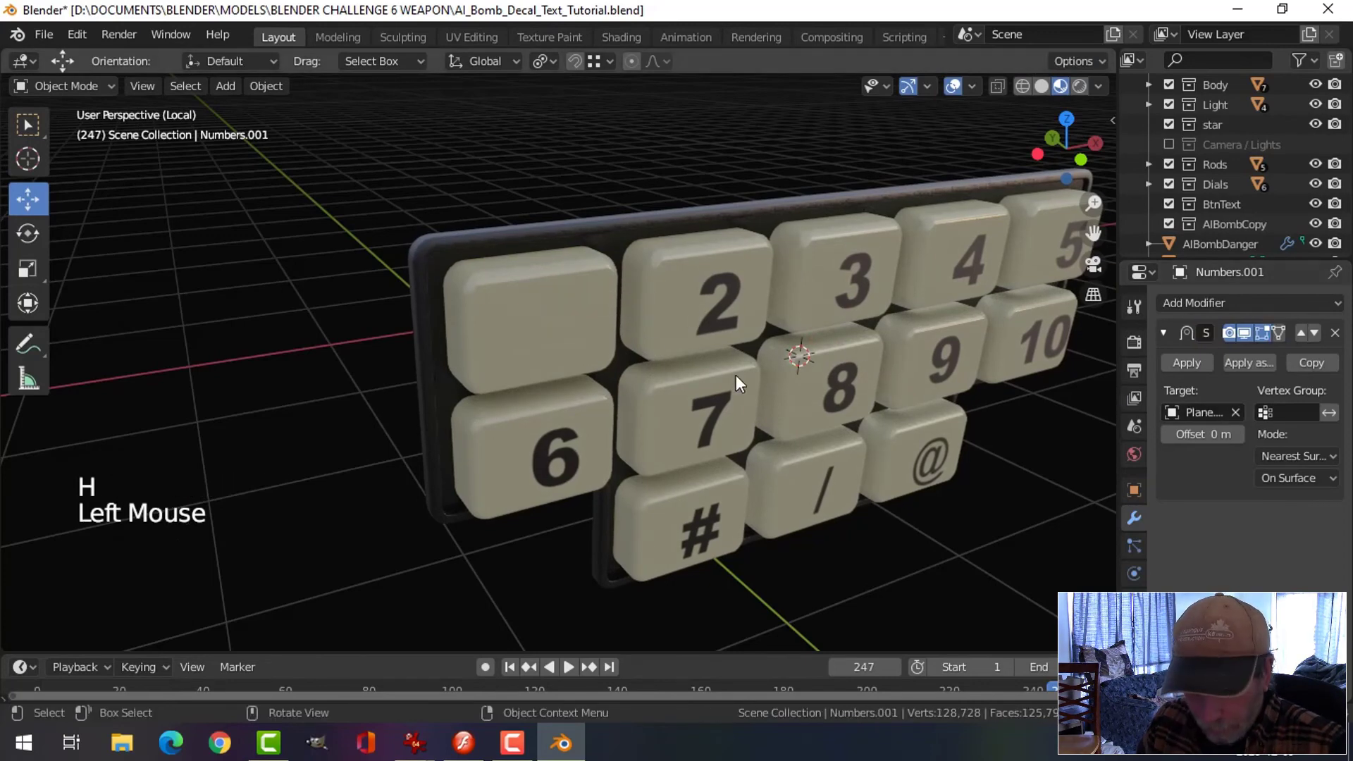
Step: Unhide the 1 label plane and set its Shrinkwrap offset to 0.01 m
{"action": "key", "text": "alt+h"}
{"action": "key", "text": "alt+a"}
{"action": "left_click", "coordinate": [660, 370]}
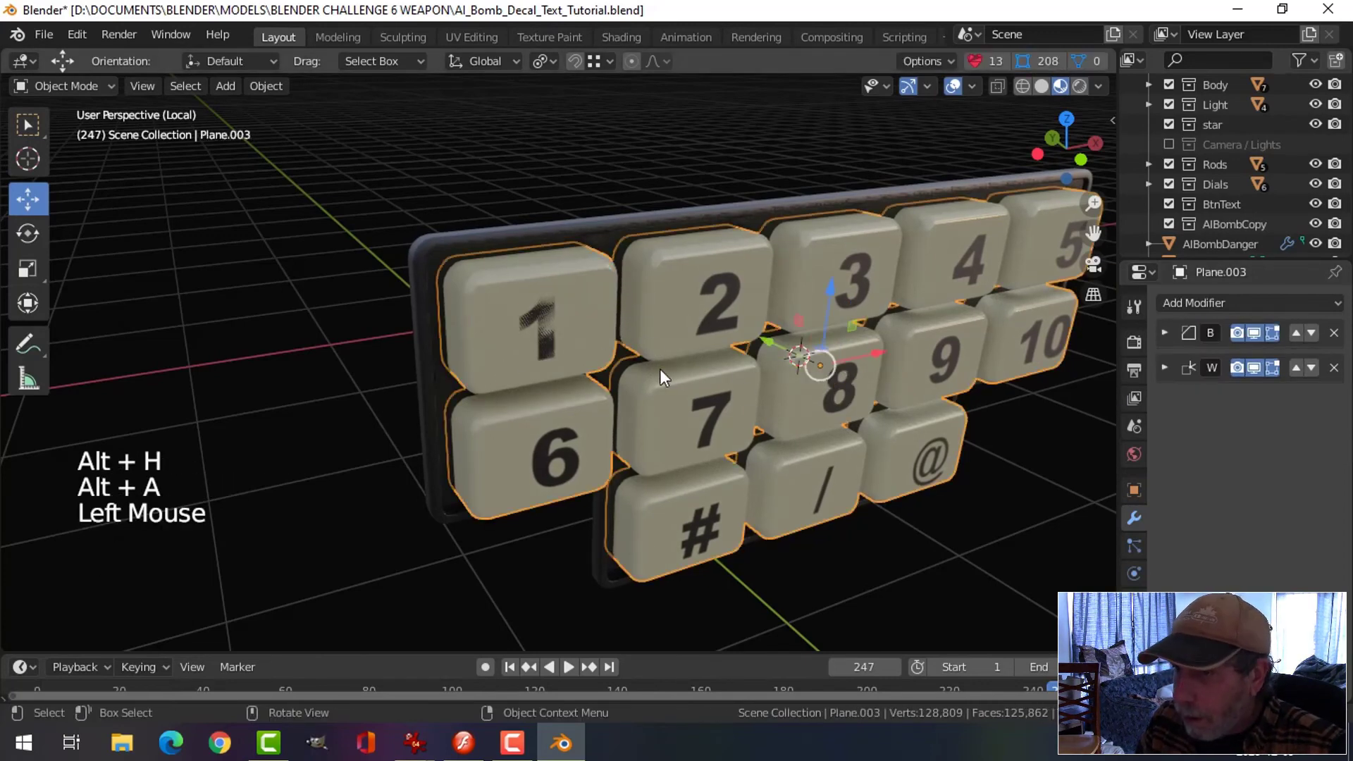
{"action": "left_click", "coordinate": [551, 326]}
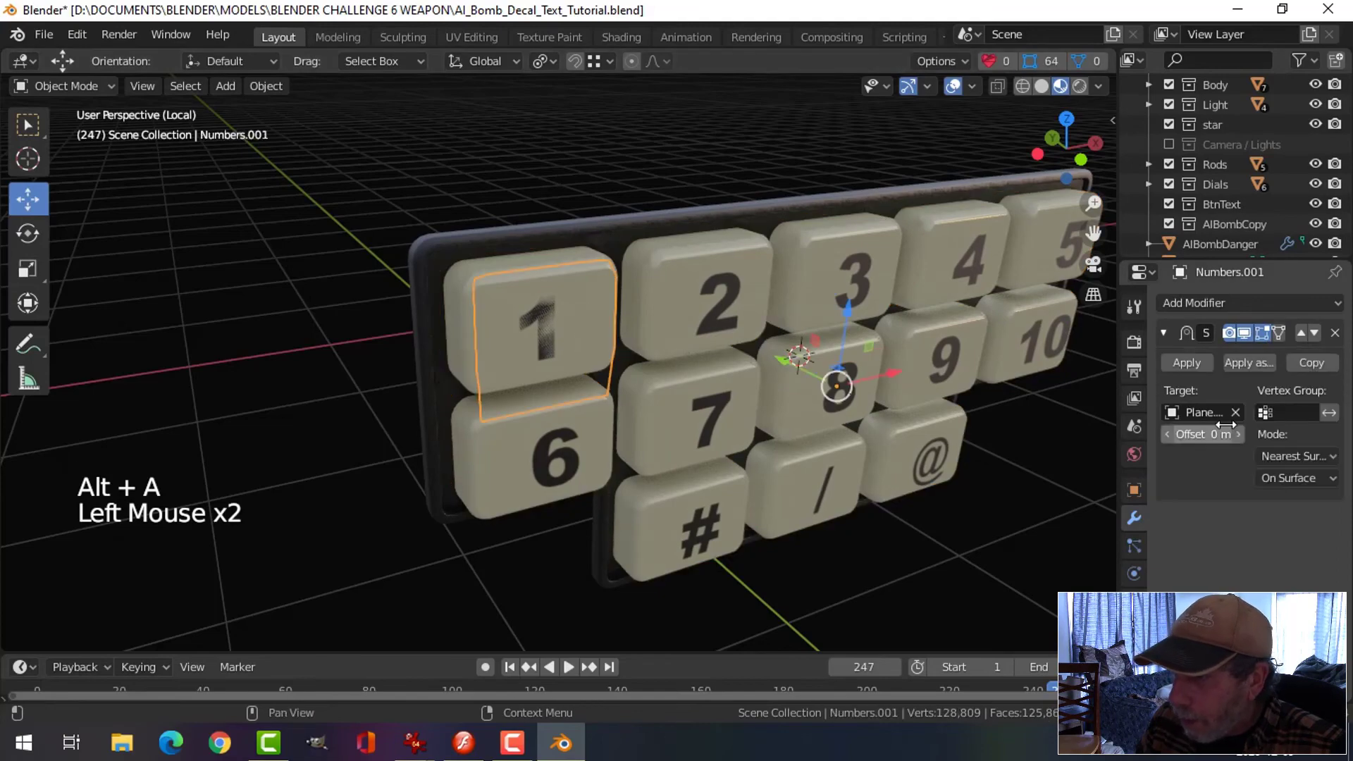
{"action": "type", "text": "0.0"}
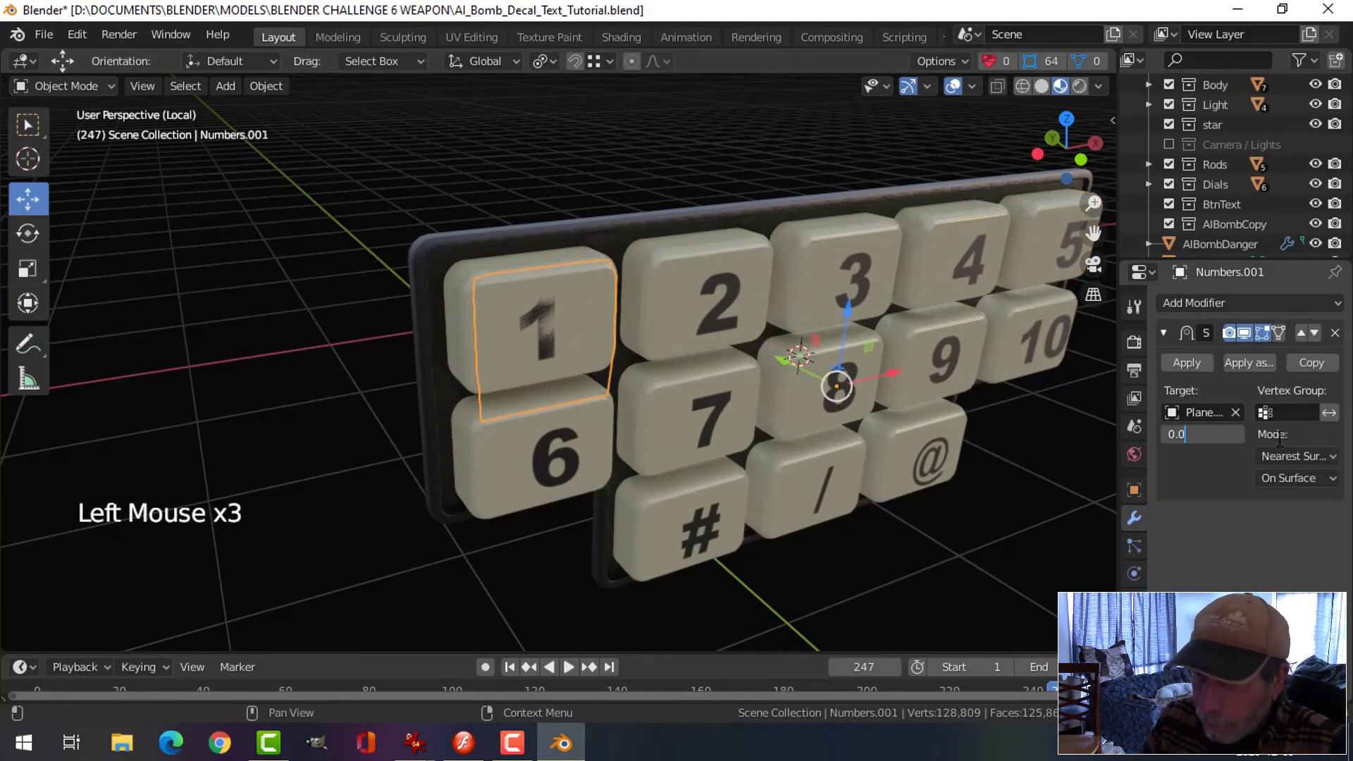
{"action": "type", "text": "1"}
{"action": "key", "text": "Return"}
Step: Add a Shrinkwrap modifier to the 2 label plane, hiding the plane to pick the keypad button mesh as the target
{"action": "scroll", "coordinate": [717, 377], "scroll_direction": "down", "scroll_amount": 2}
{"action": "key", "text": "alt+a"}
{"action": "middle_click_drag", "start_coordinate": [717, 378], "coordinate": [705, 412]}
{"action": "scroll", "coordinate": [604, 383], "scroll_direction": "up", "scroll_amount": 2}
{"action": "left_click", "coordinate": [604, 383]}
{"action": "left_click", "coordinate": [1212, 306]}
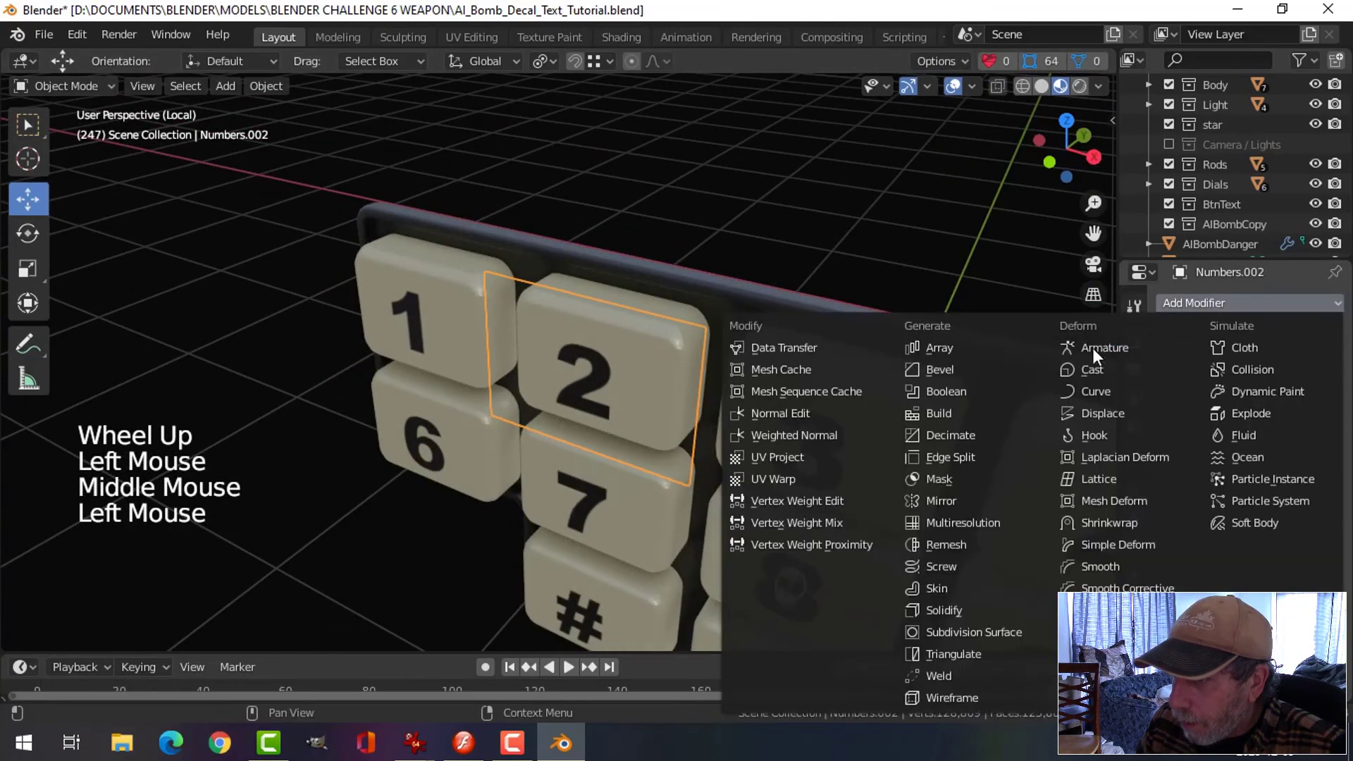
{"action": "left_click", "coordinate": [1113, 520]}
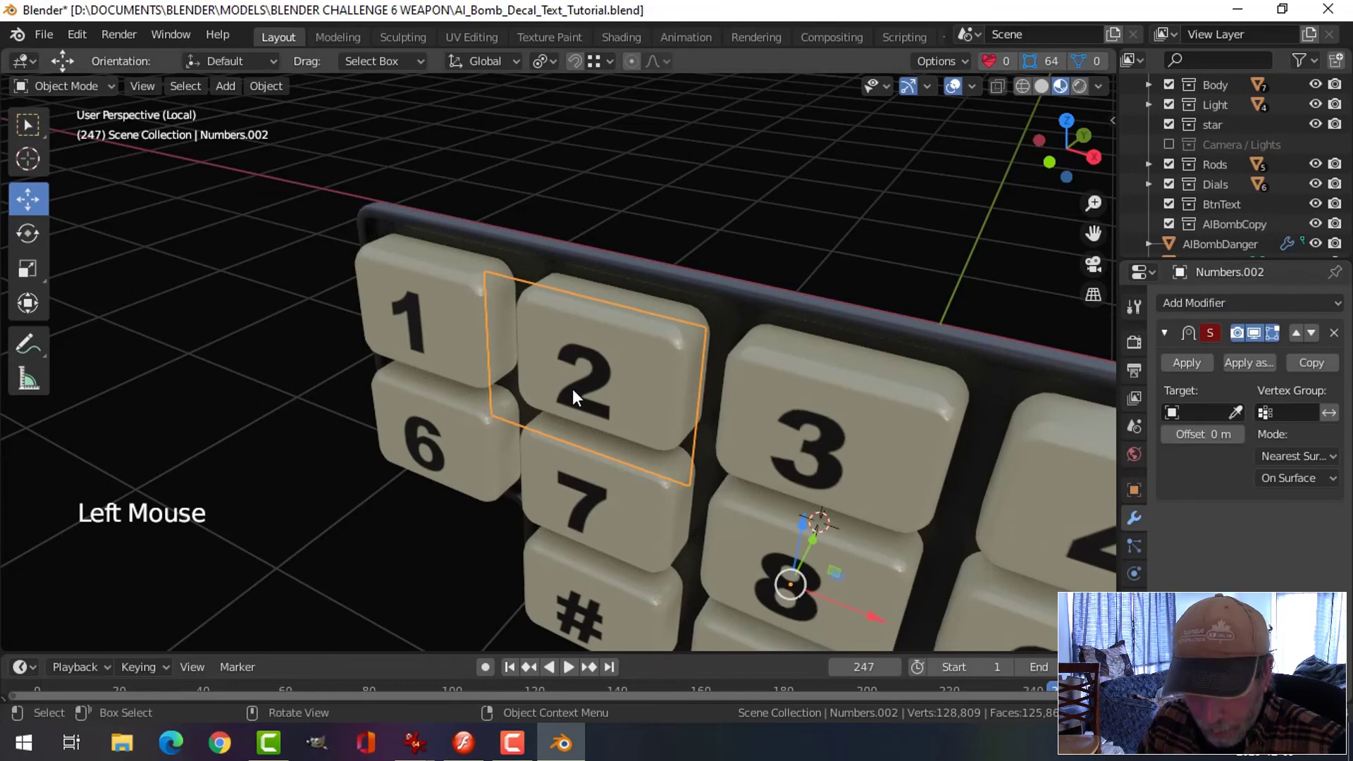
{"action": "key", "text": "h"}
{"action": "left_click", "coordinate": [1235, 411]}
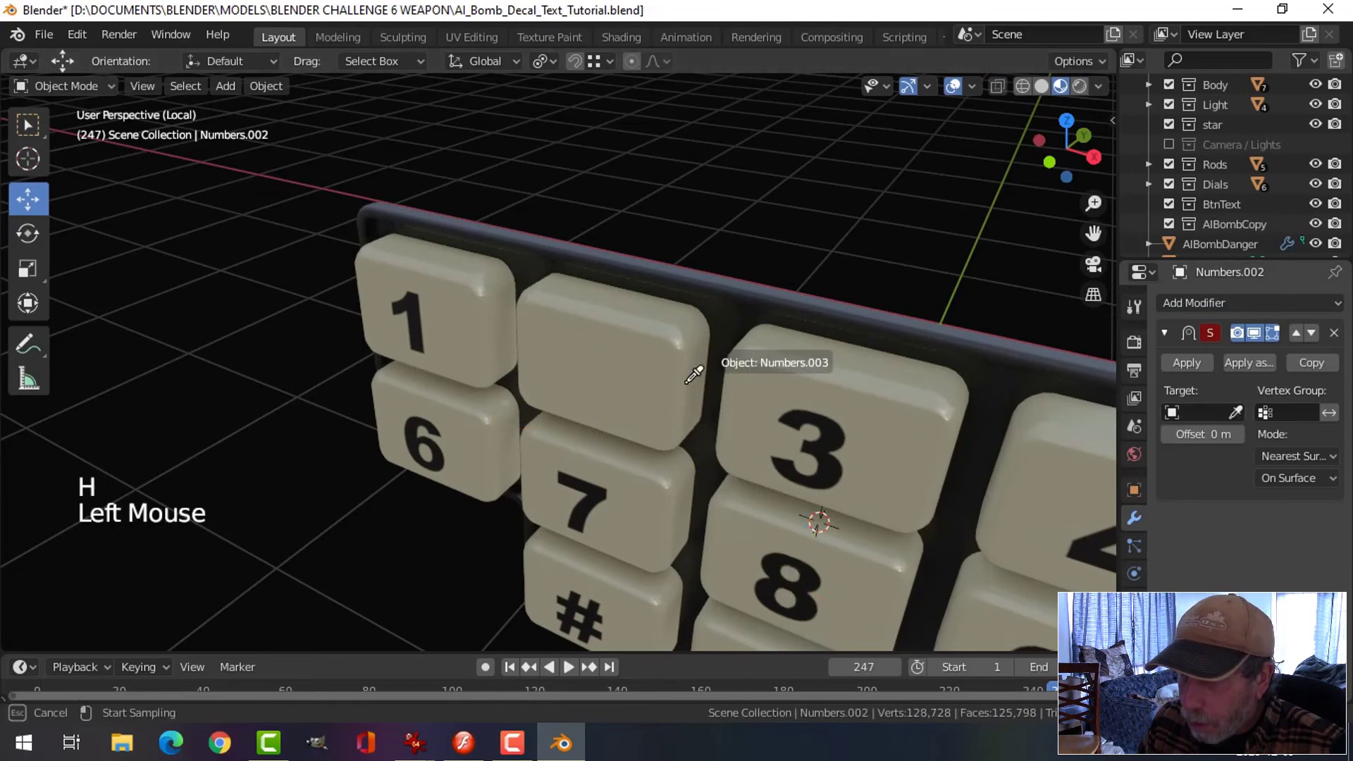
{"action": "left_click", "coordinate": [746, 375]}
Step: Unhide the 2 label plane, reselect it and set its Shrinkwrap offset to 0.01 m
{"action": "key", "text": "alt+h"}
{"action": "key", "text": "alt+a"}
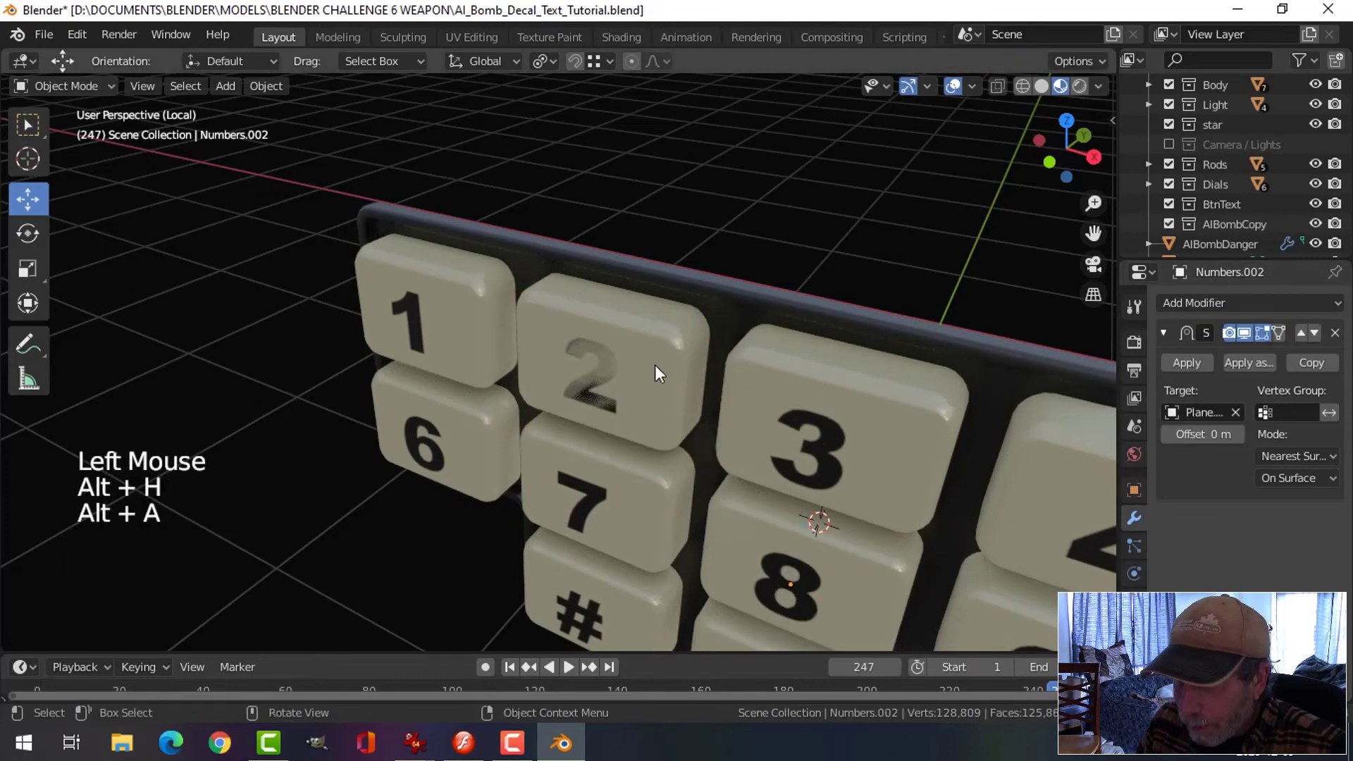
{"action": "left_click", "coordinate": [678, 373]}
{"action": "left_click", "coordinate": [611, 375]}
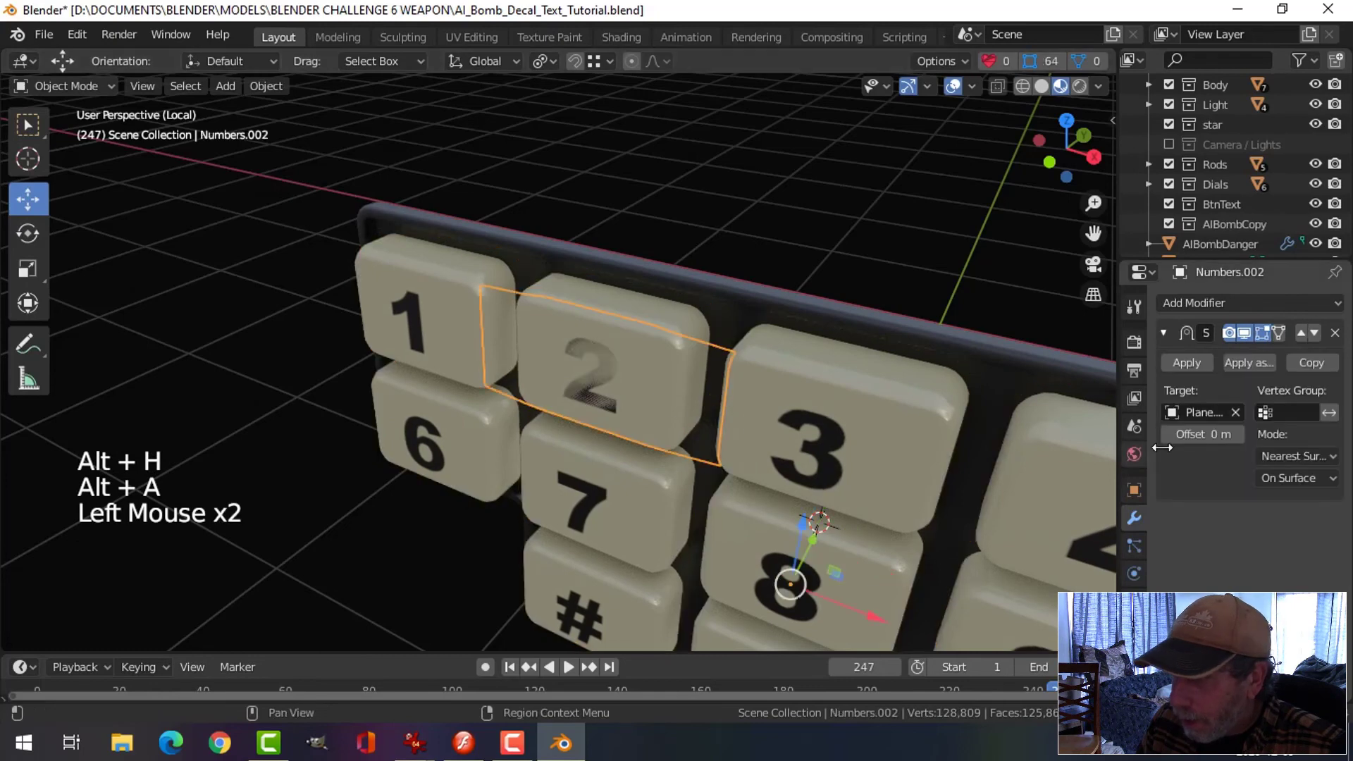
{"action": "type", "text": "0.0"}
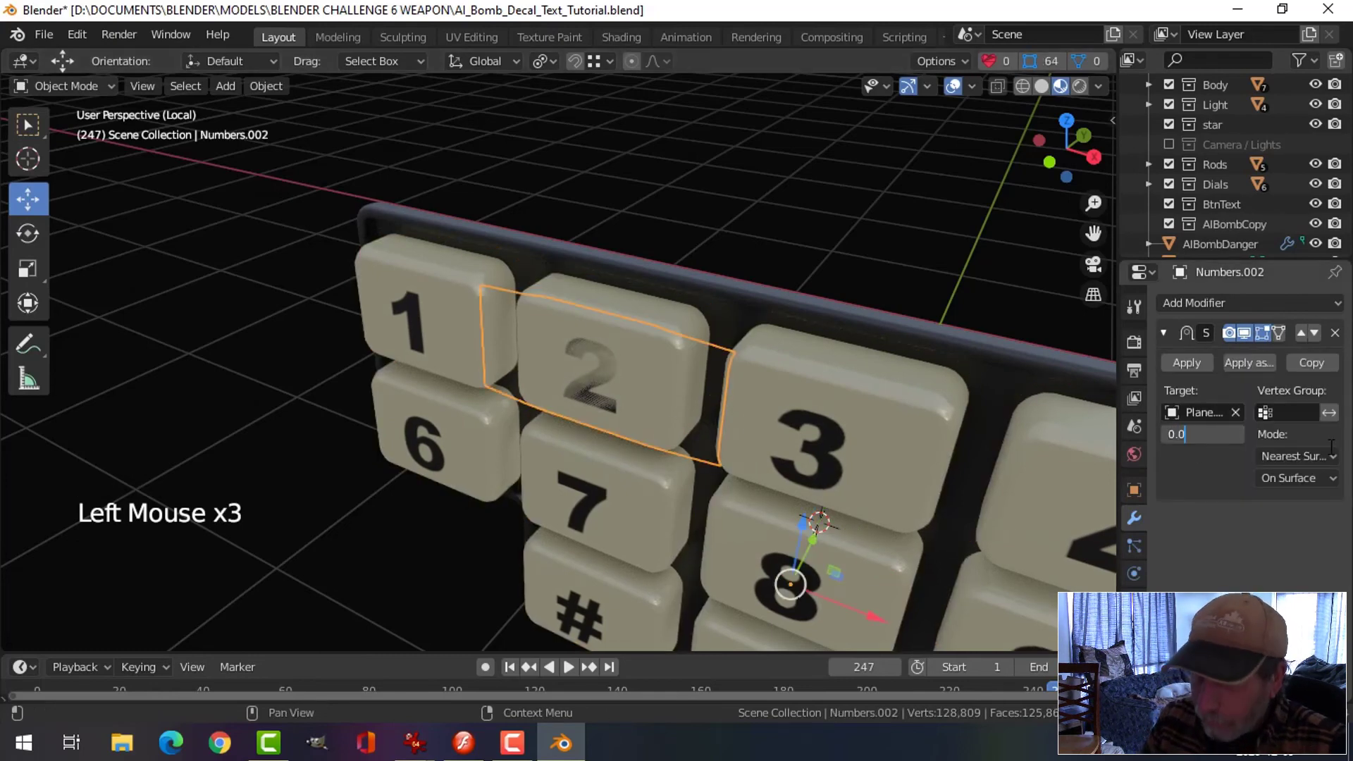
{"action": "type", "text": "1"}
{"action": "key", "text": "Return"}
Step: Deselect everything, leave local view and inspect the keypad labels on the complete bomb model from several angles
{"action": "scroll", "coordinate": [781, 398], "scroll_direction": "down", "scroll_amount": 2}
{"action": "key", "text": "alt+a"}
{"action": "middle_click_drag", "start_coordinate": [780, 399], "coordinate": [712, 445]}
{"action": "scroll", "coordinate": [837, 411], "scroll_direction": "down", "scroll_amount": 2}
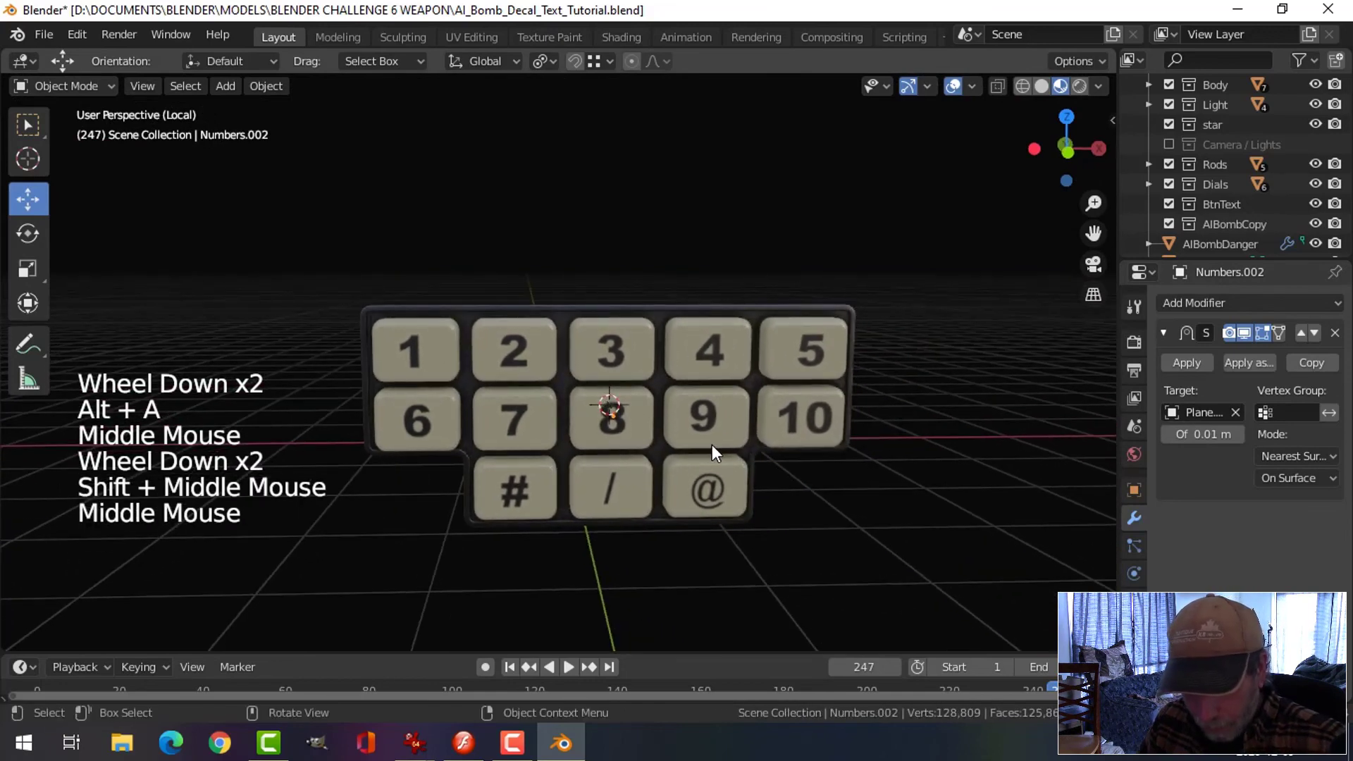
{"action": "key", "text": "KP_Divide"}
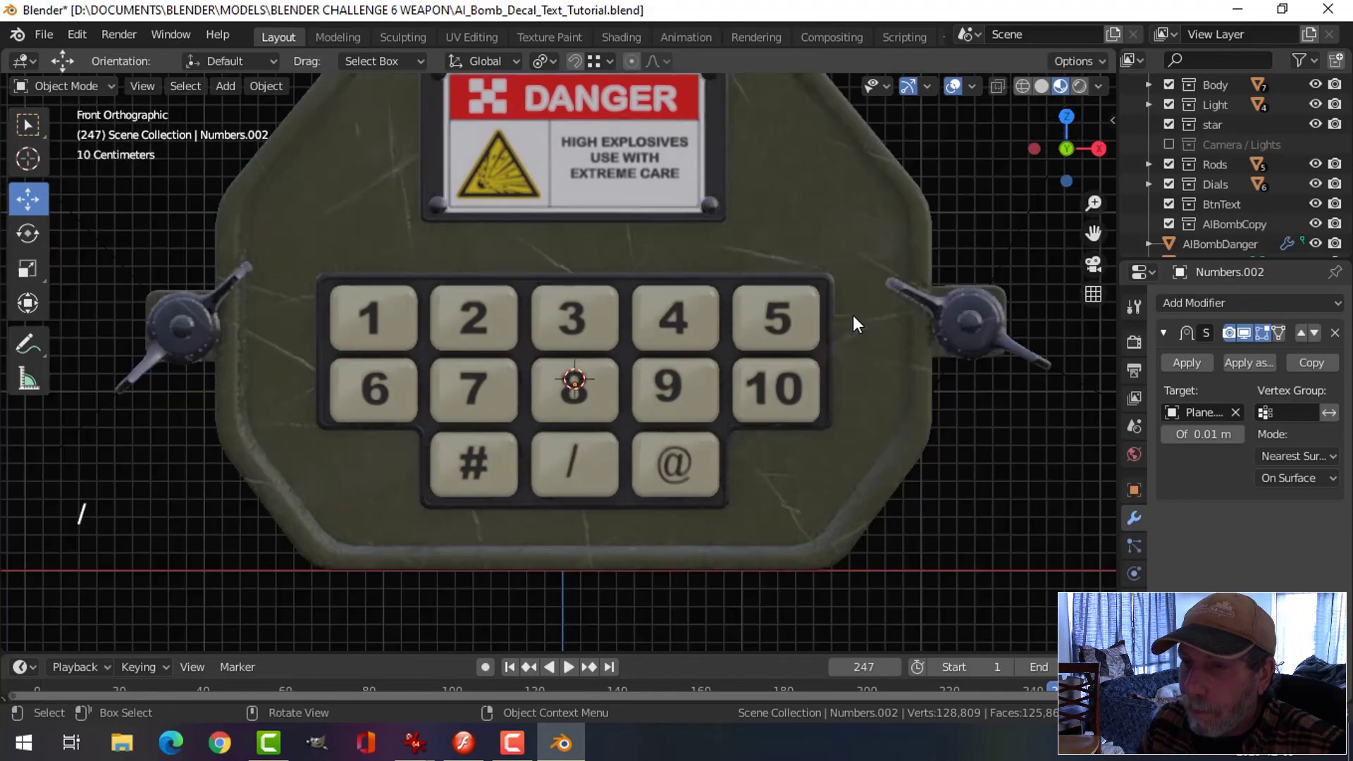
{"action": "middle_click_drag", "start_coordinate": [830, 319], "coordinate": [735, 373]}
{"action": "scroll", "coordinate": [642, 408], "scroll_direction": "down", "scroll_amount": 5}
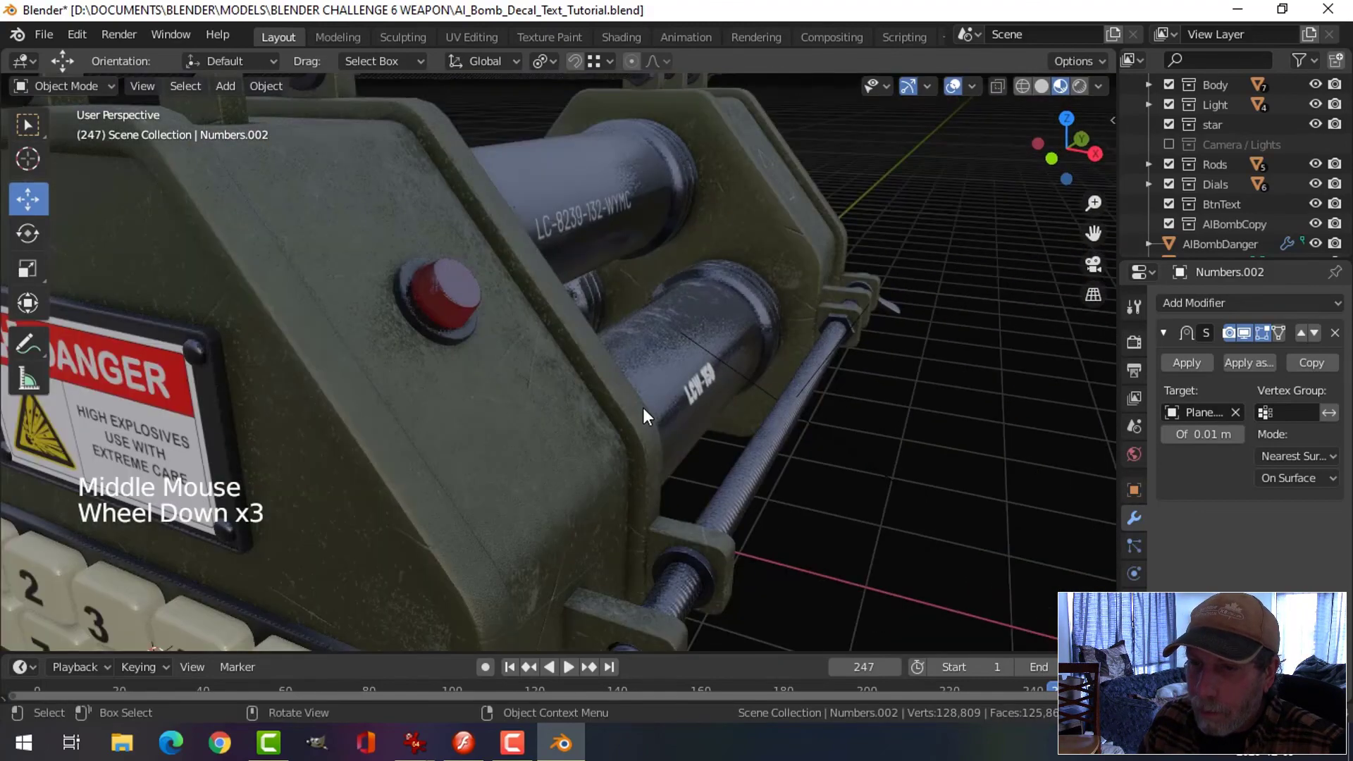
{"action": "middle_click_drag", "start_coordinate": [462, 454], "coordinate": [806, 405], "text": "shift"}
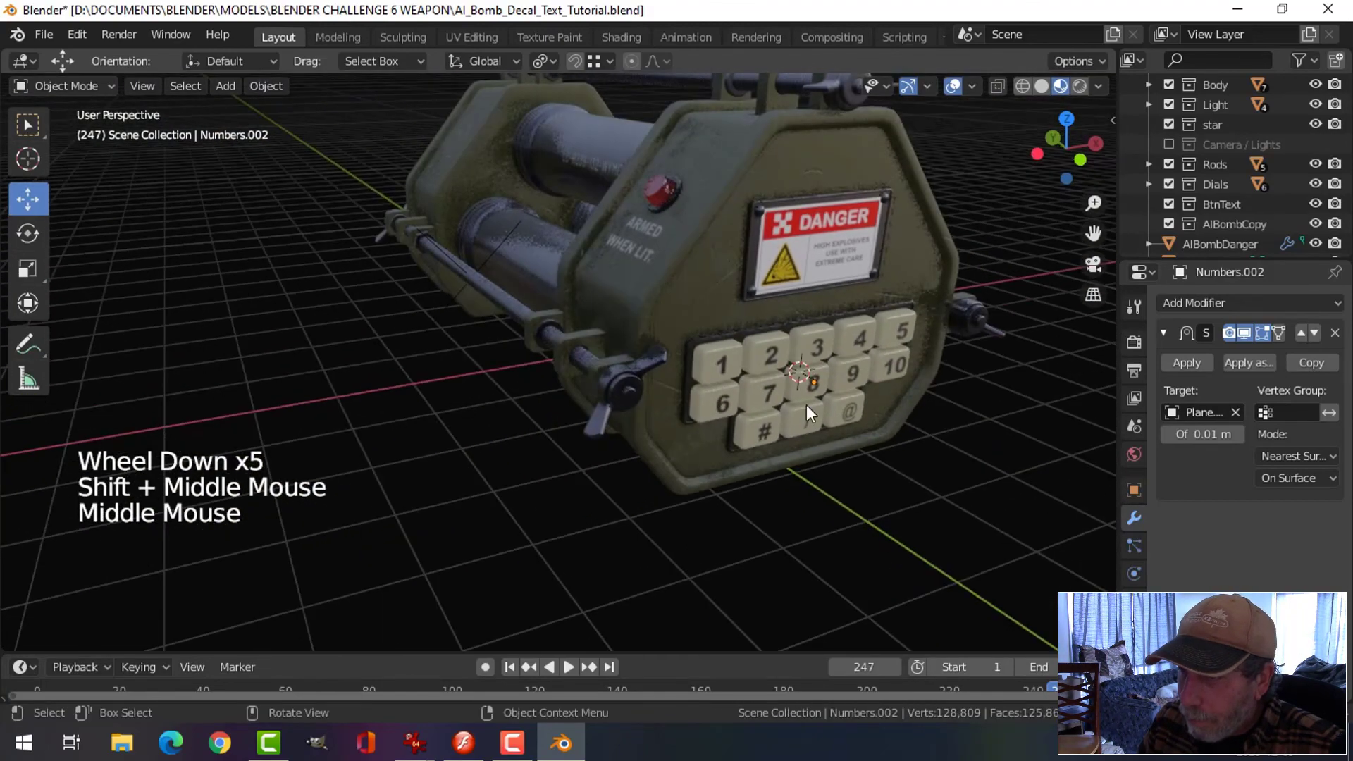
{"action": "scroll", "coordinate": [866, 398], "scroll_direction": "up", "scroll_amount": 1}
{"action": "middle_click_drag", "start_coordinate": [927, 390], "coordinate": [788, 384], "text": "shift"}
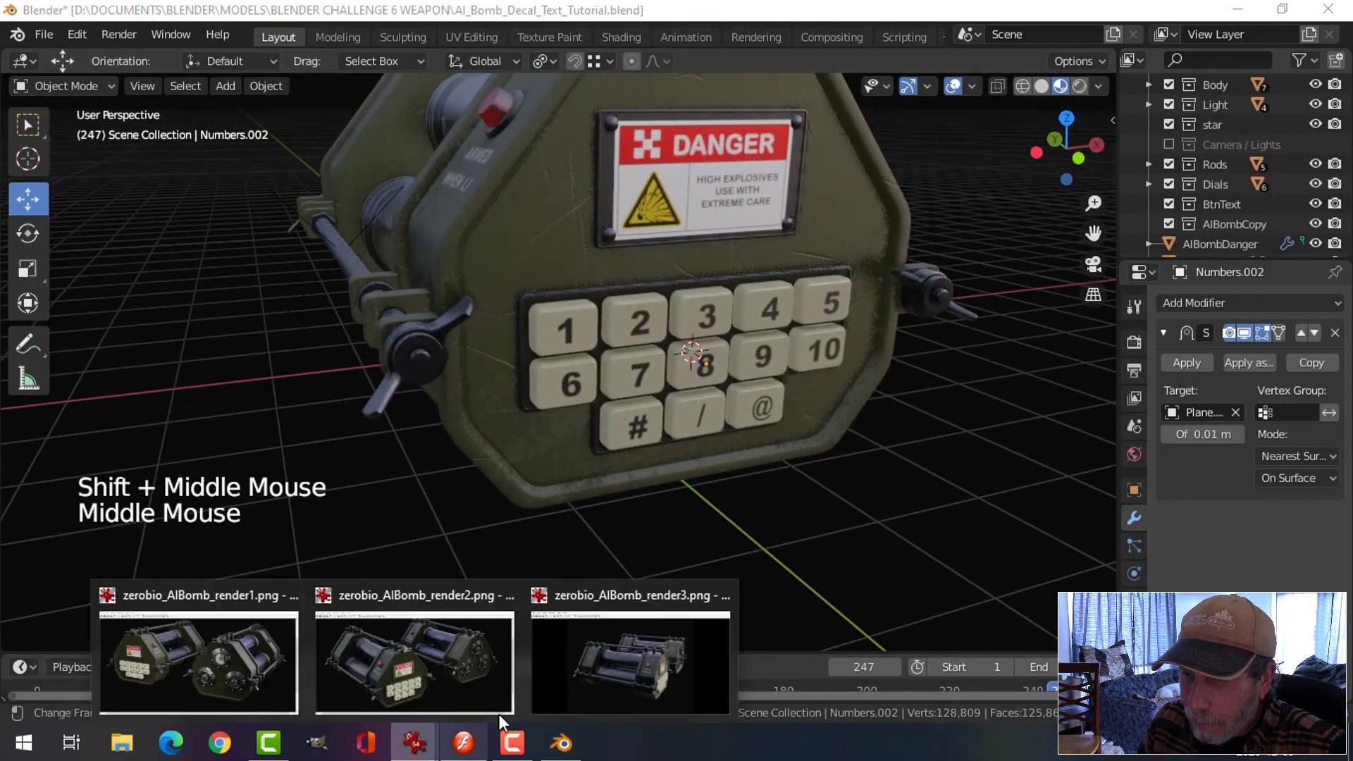
Step: Switch to IrfanView and view the finished bomb renders zerobio_AIBomb_render3.png and zerobio_AIBomb_render2.png
{"action": "left_click", "coordinate": [613, 661]}
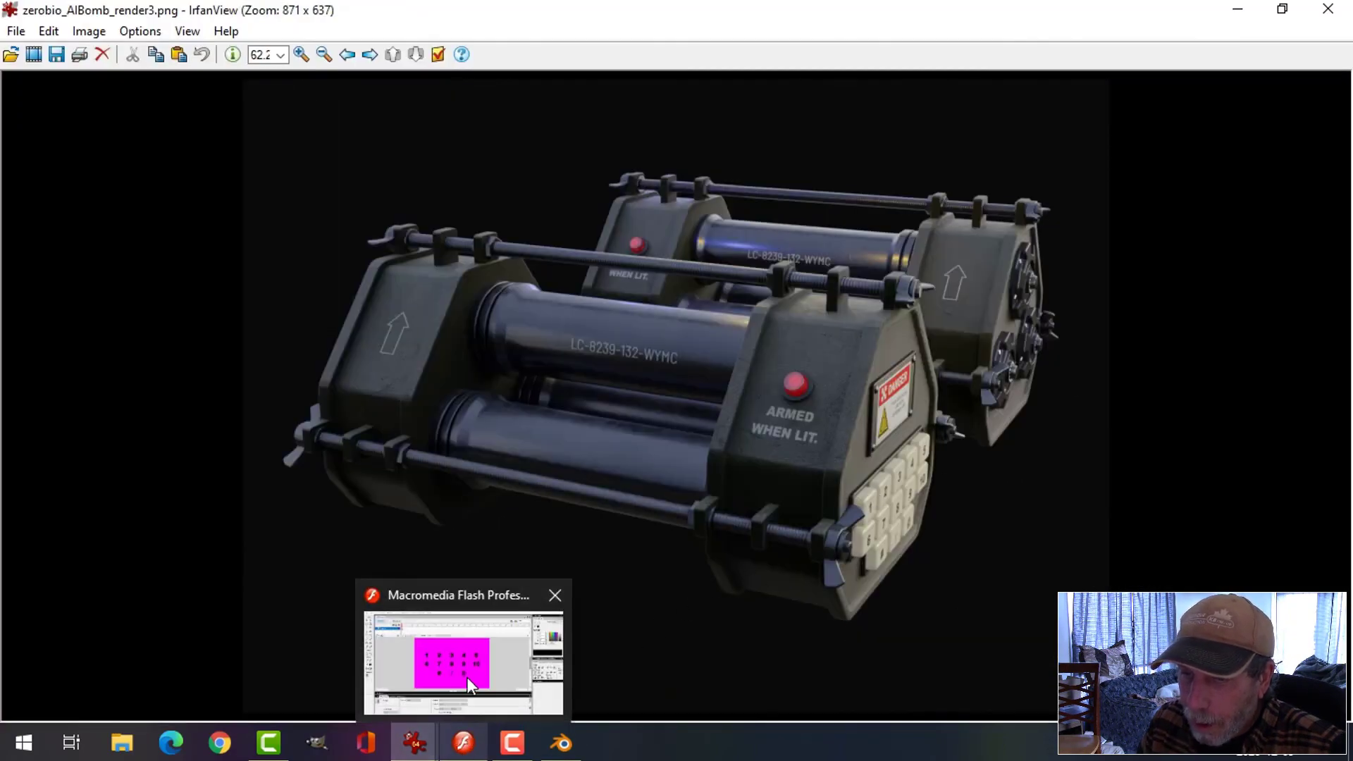
{"action": "mouse_move", "coordinate": [414, 742]}
{"action": "left_click", "coordinate": [478, 694]}
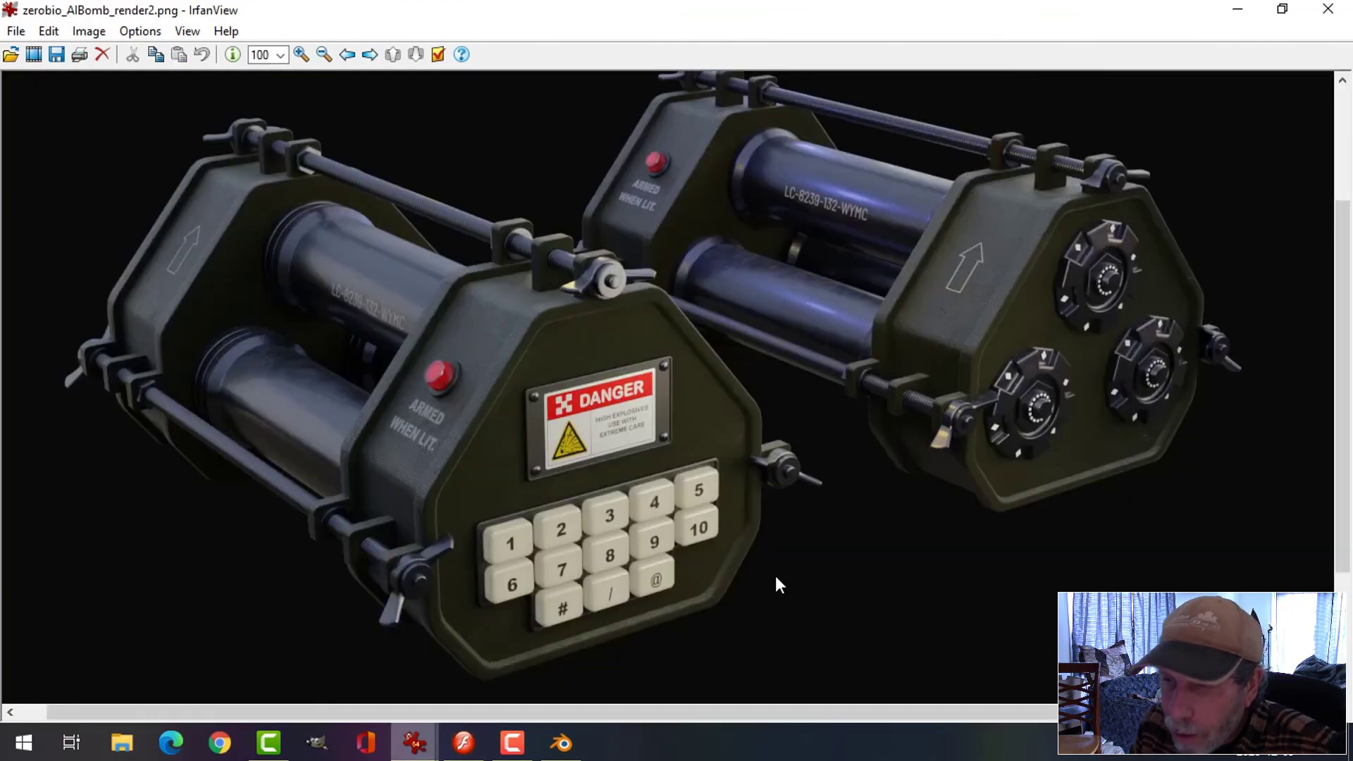